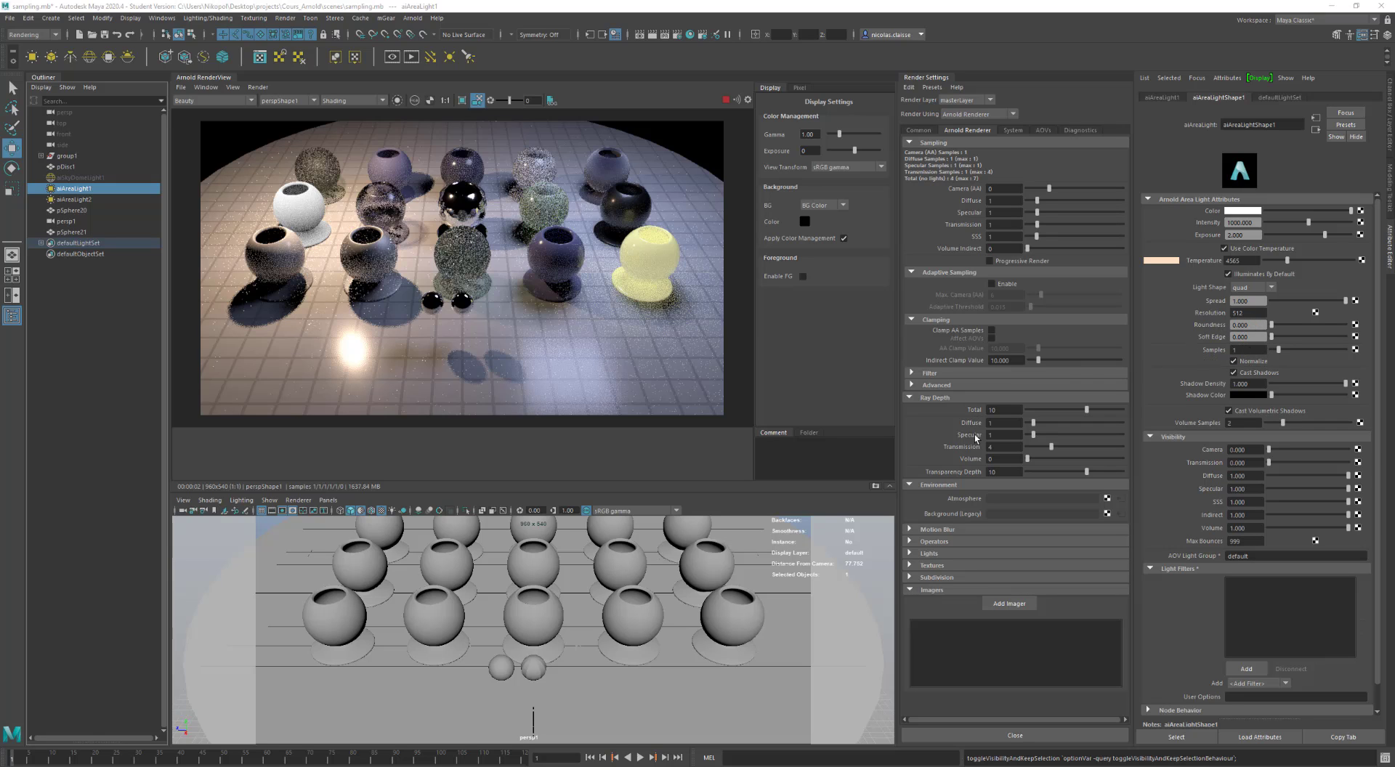
- Assign the existing aiAtmosphereVolume as the render atmosphere with density about 0.09, a dark grey color and 1 sample
click(1108, 499)
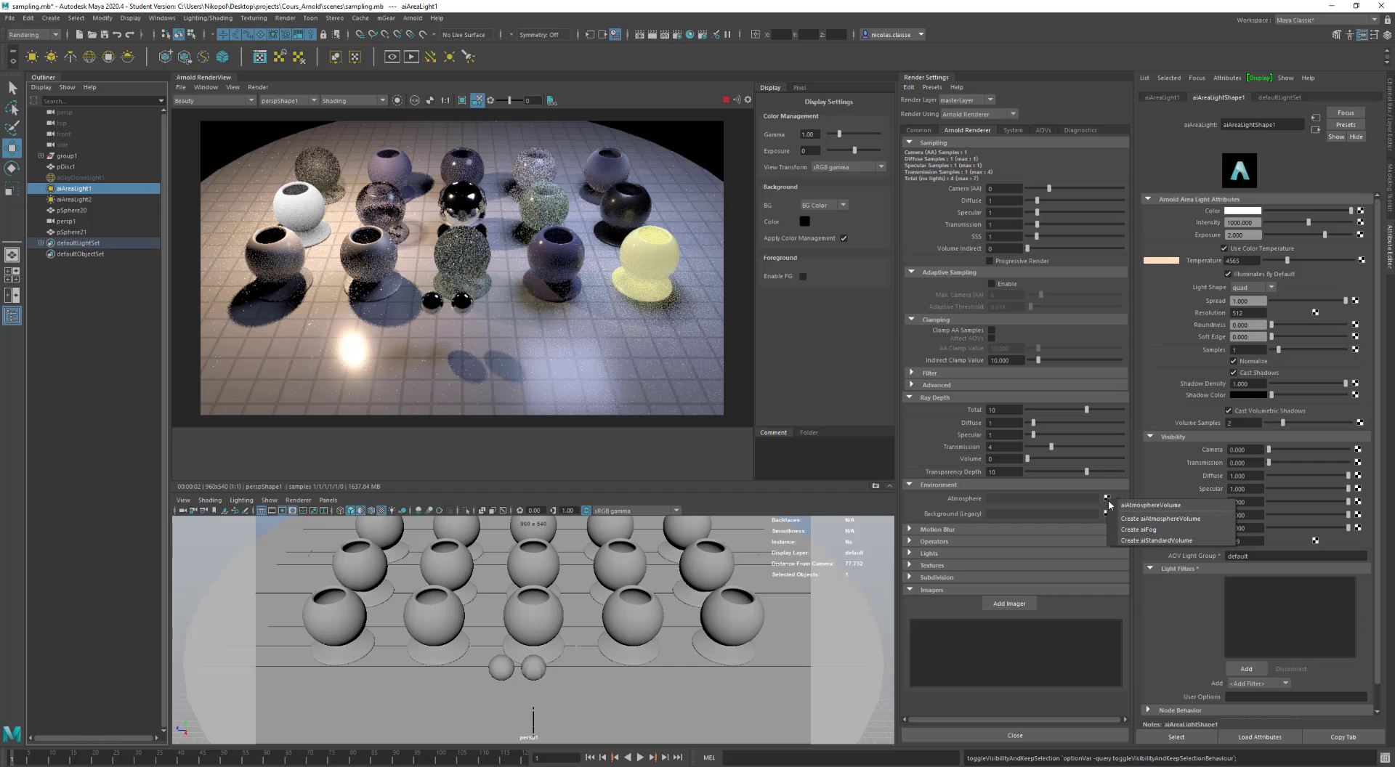
click(1133, 505)
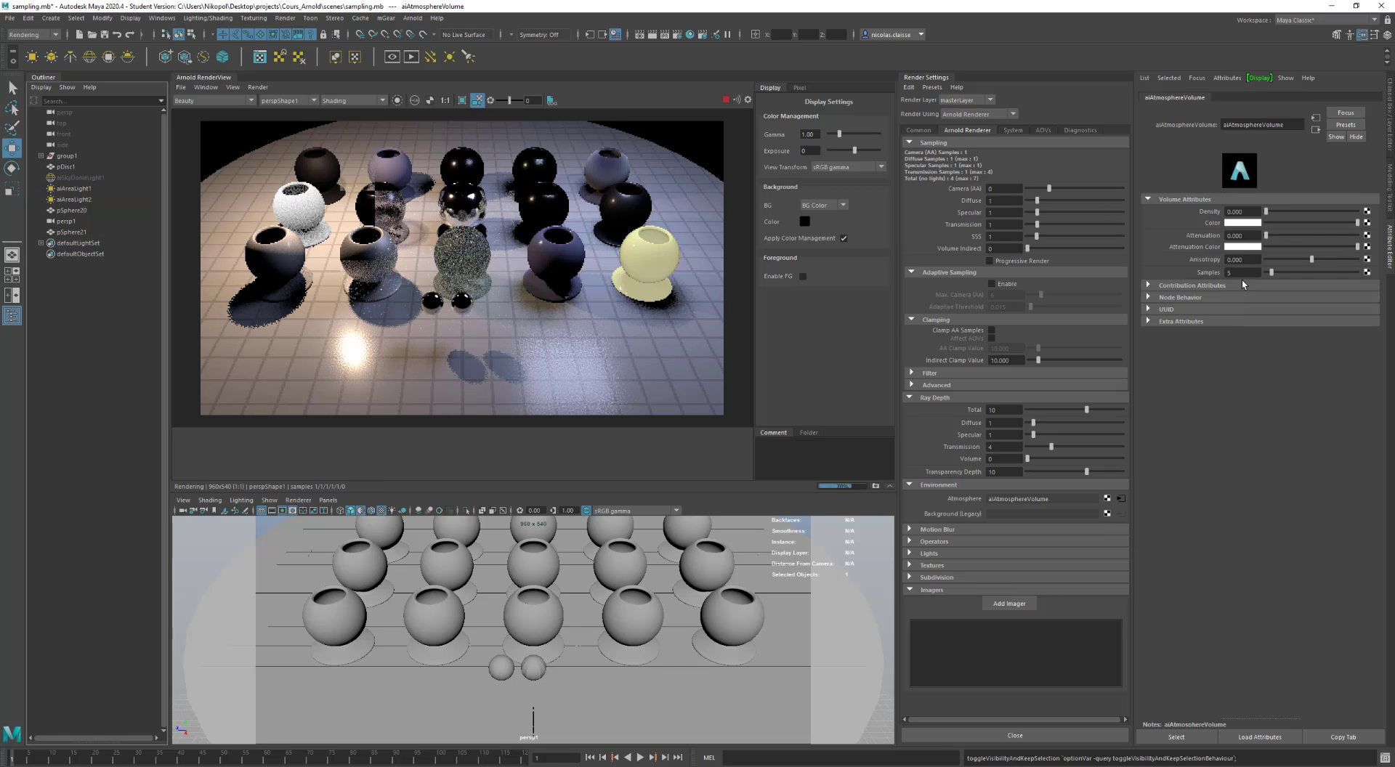
drag(1276, 213, 1271, 215)
click(1280, 223)
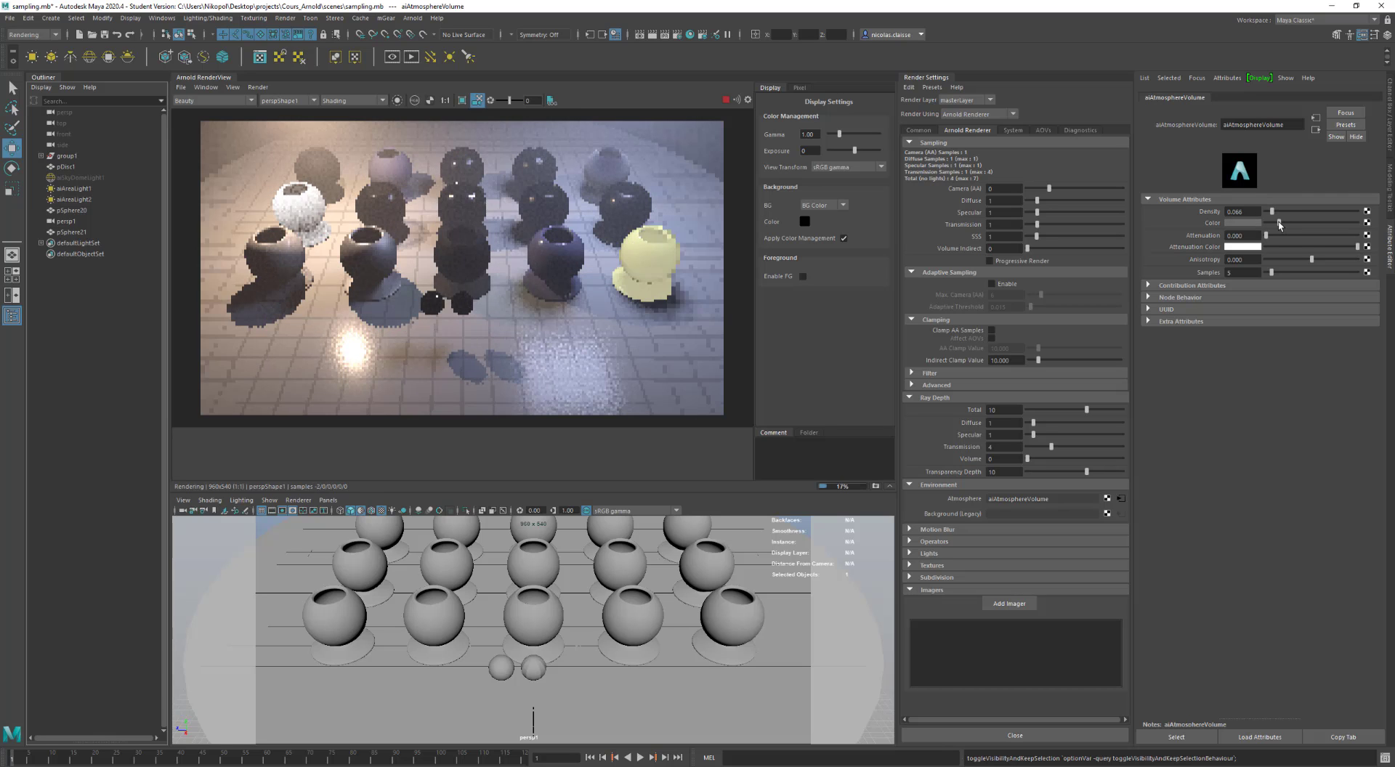
click(1267, 273)
click(1266, 273)
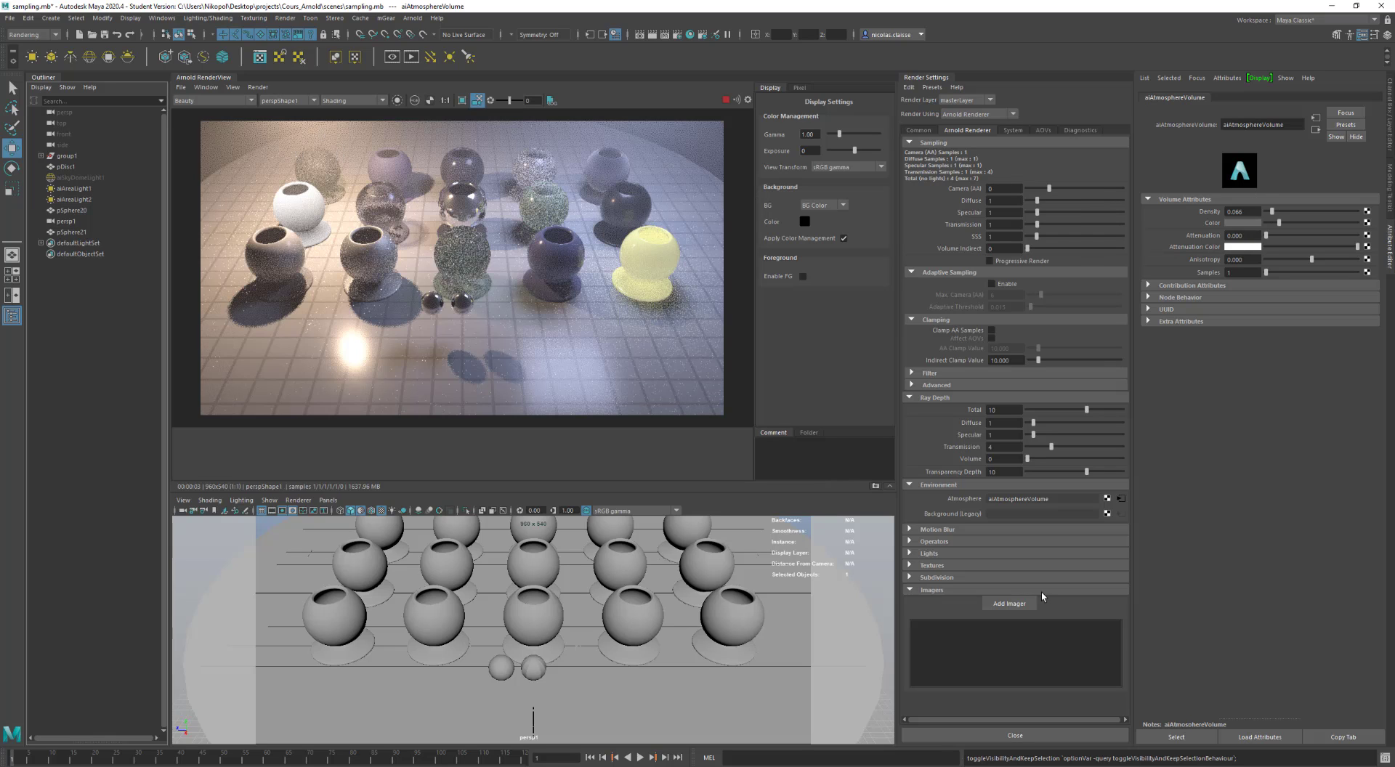
- Break the aiAtmosphereVolume connection on the render environment's atmosphere
right_click(965, 499)
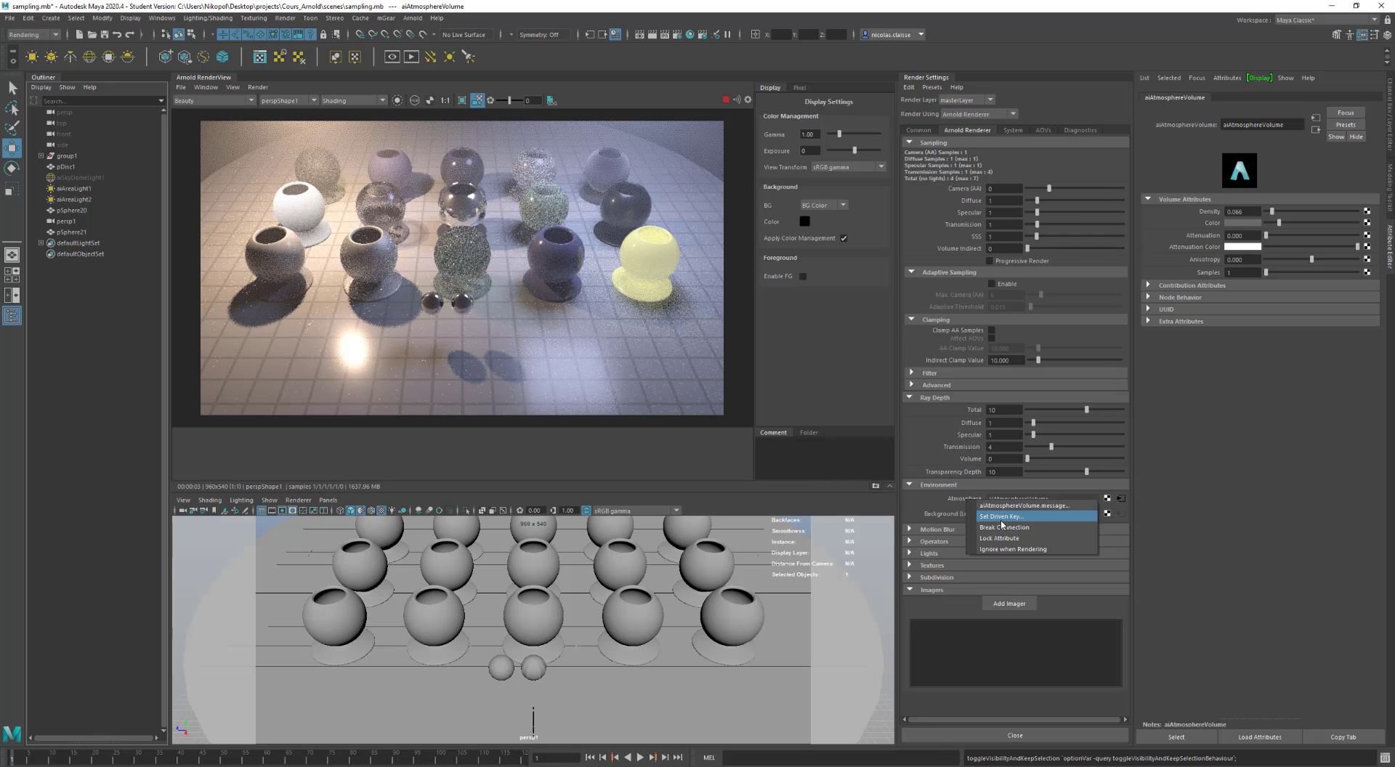
click(1004, 527)
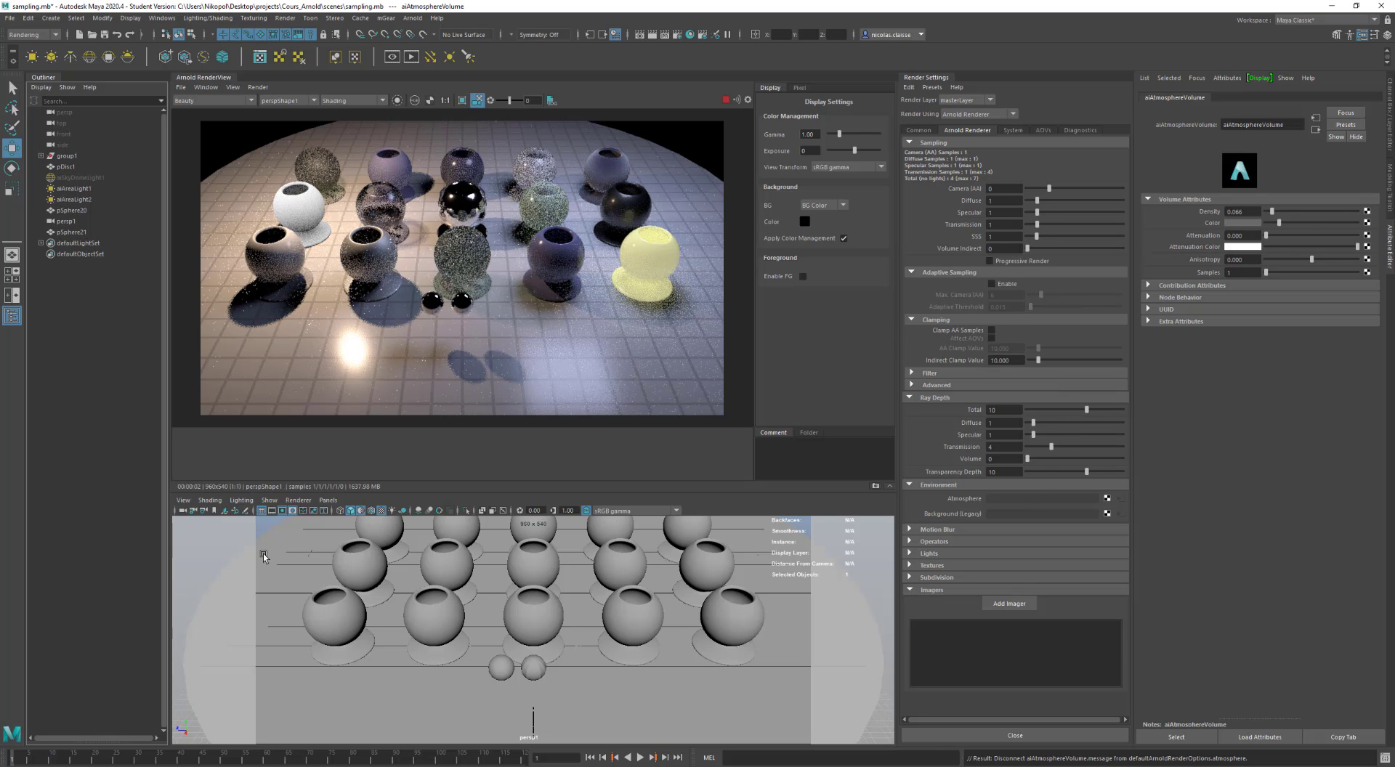
- Select the leftmost sphere in the middle row and show its ambient occlusion shader attributes
click(350, 569)
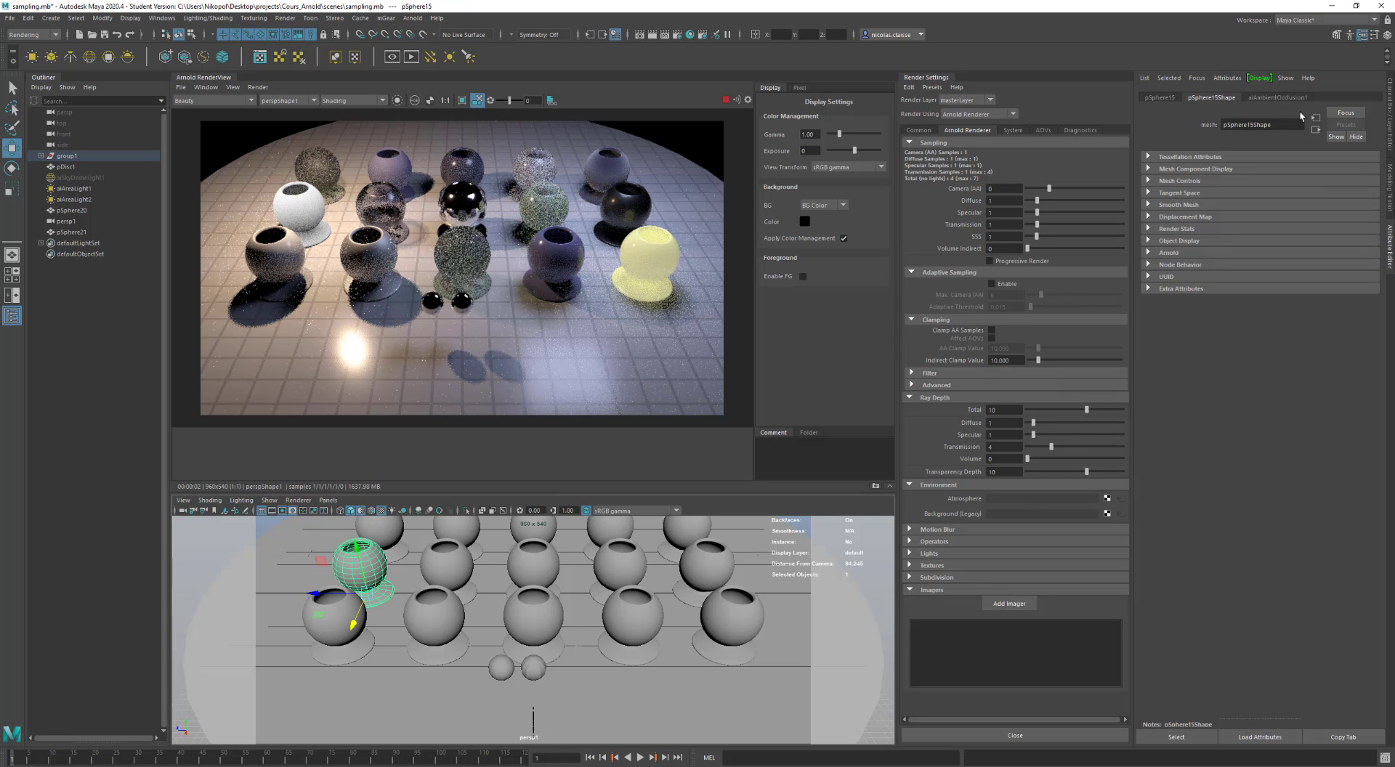
click(1290, 98)
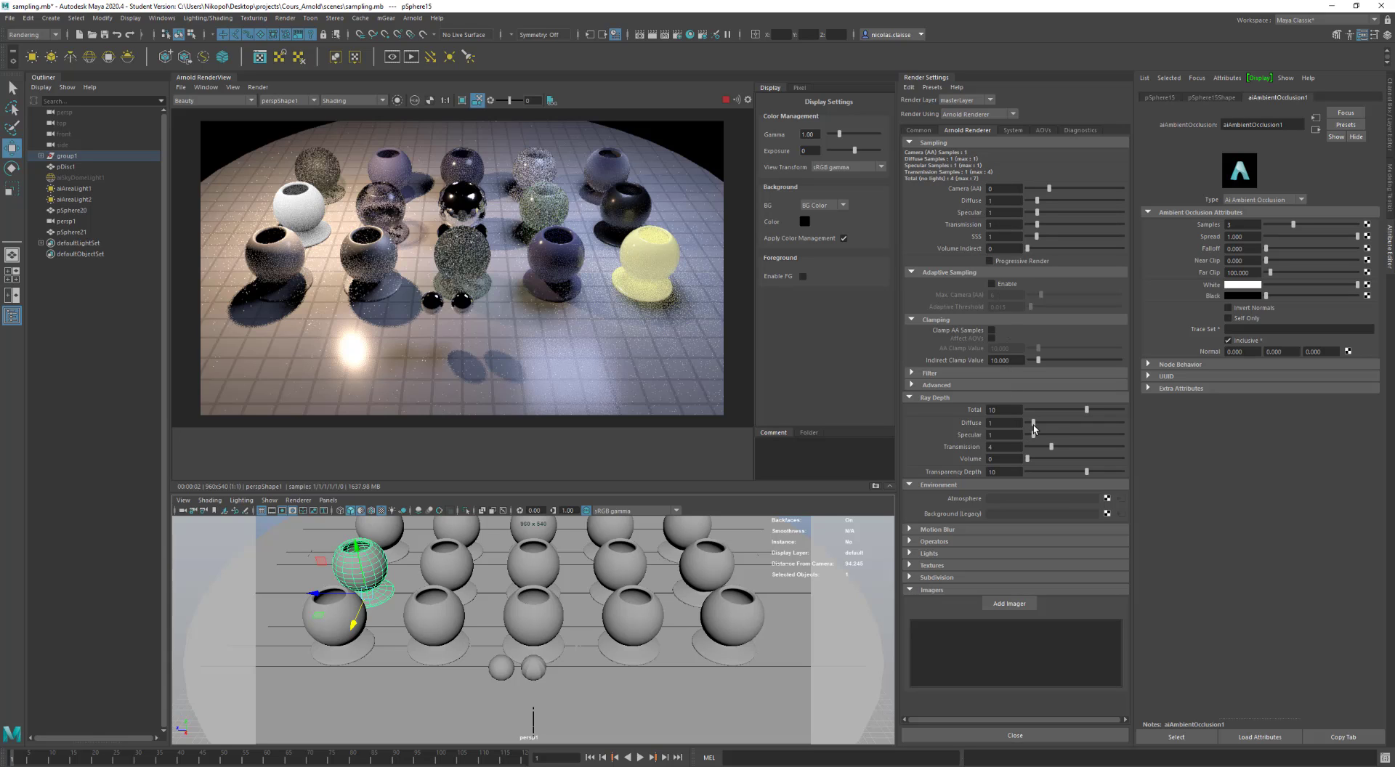
- Try a diffuse ray depth of 3 and restore it to 1
drag(1036, 423, 1045, 419)
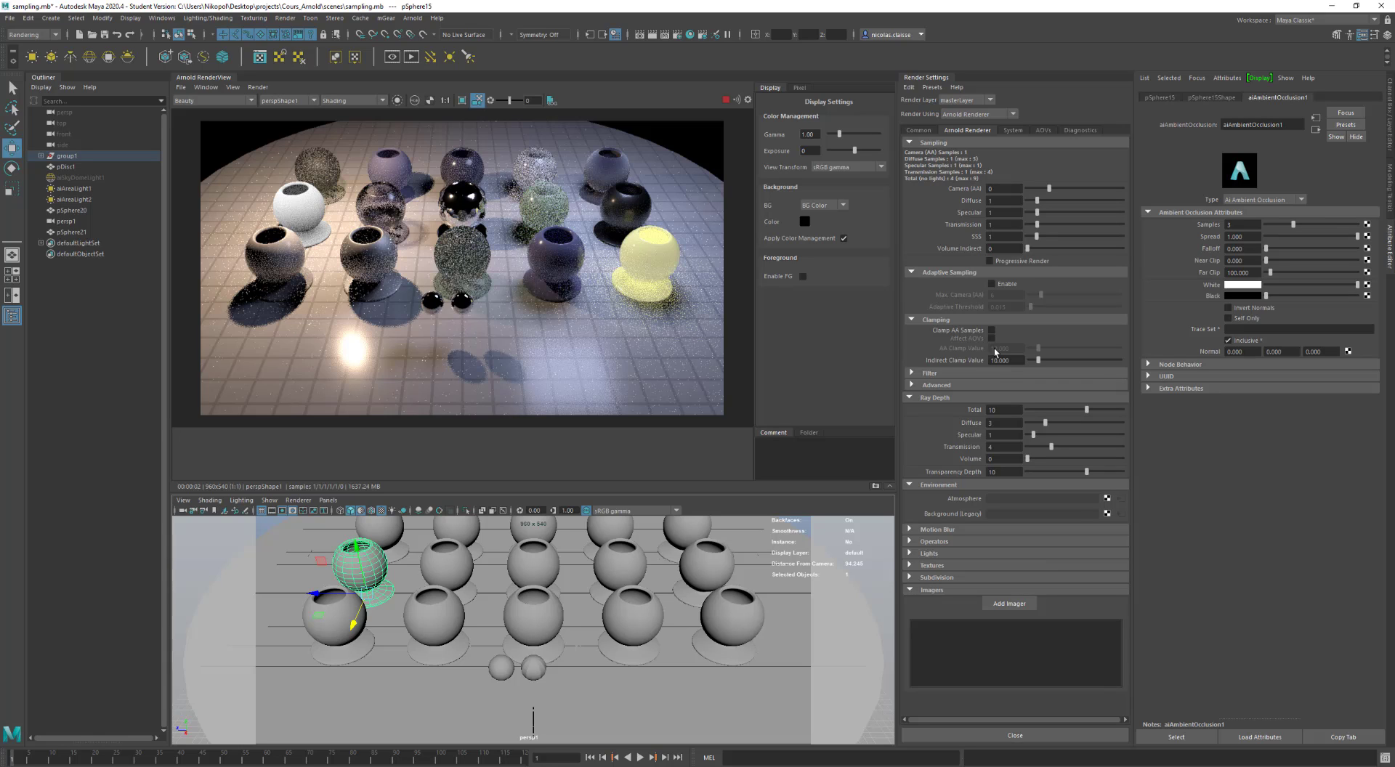
click(1035, 427)
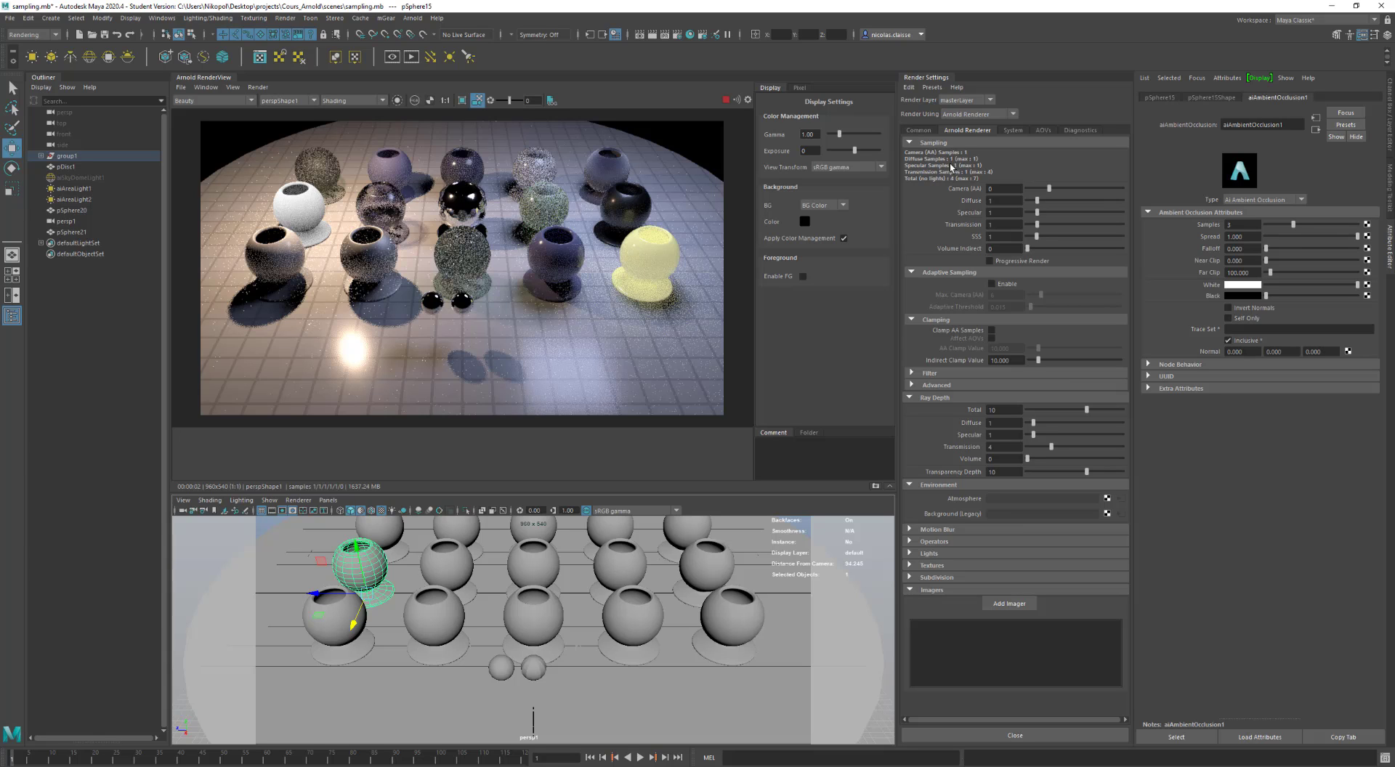
- Try 4 diffuse samples with Camera (AA) at 2, and reduce the diffuse samples to 3
click(1049, 201)
drag(1056, 201, 1067, 199)
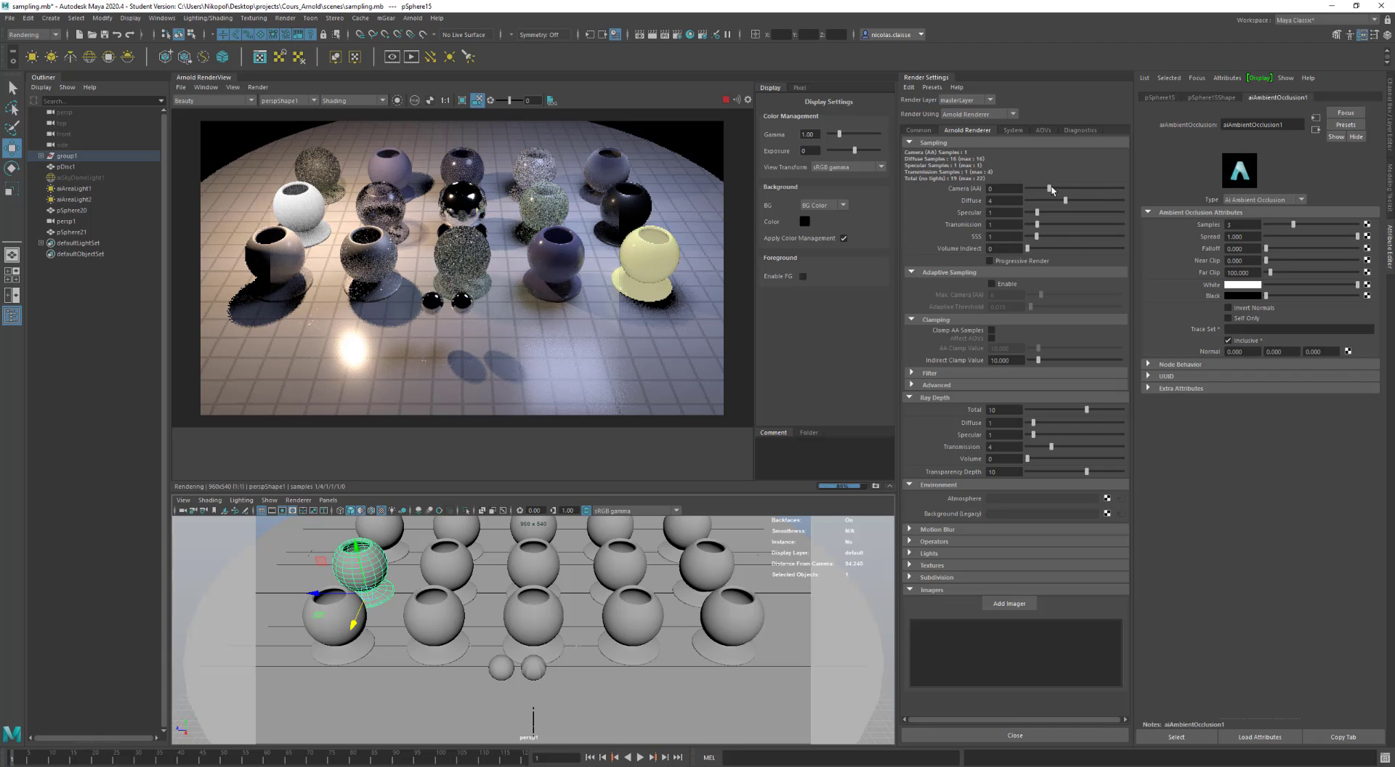
drag(1049, 188, 1064, 188)
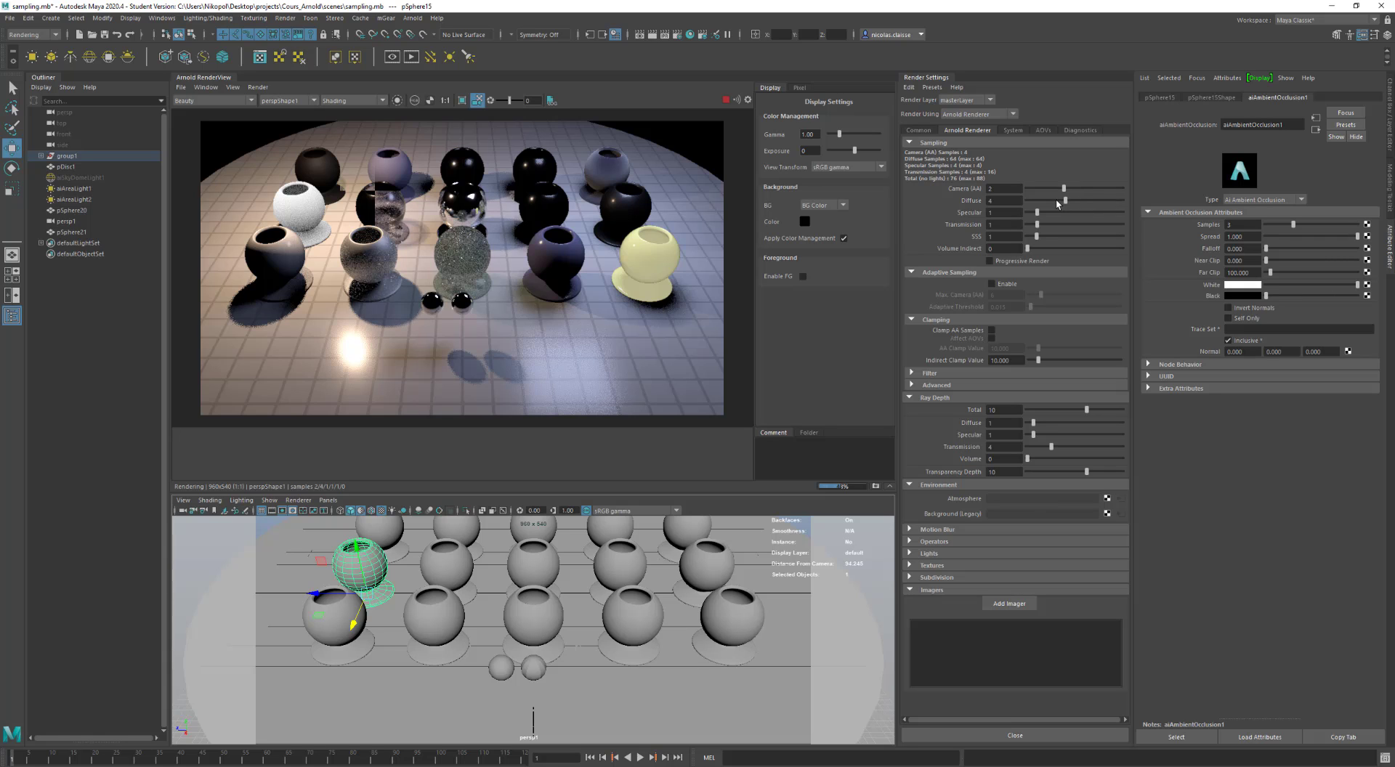
drag(1061, 201, 1056, 201)
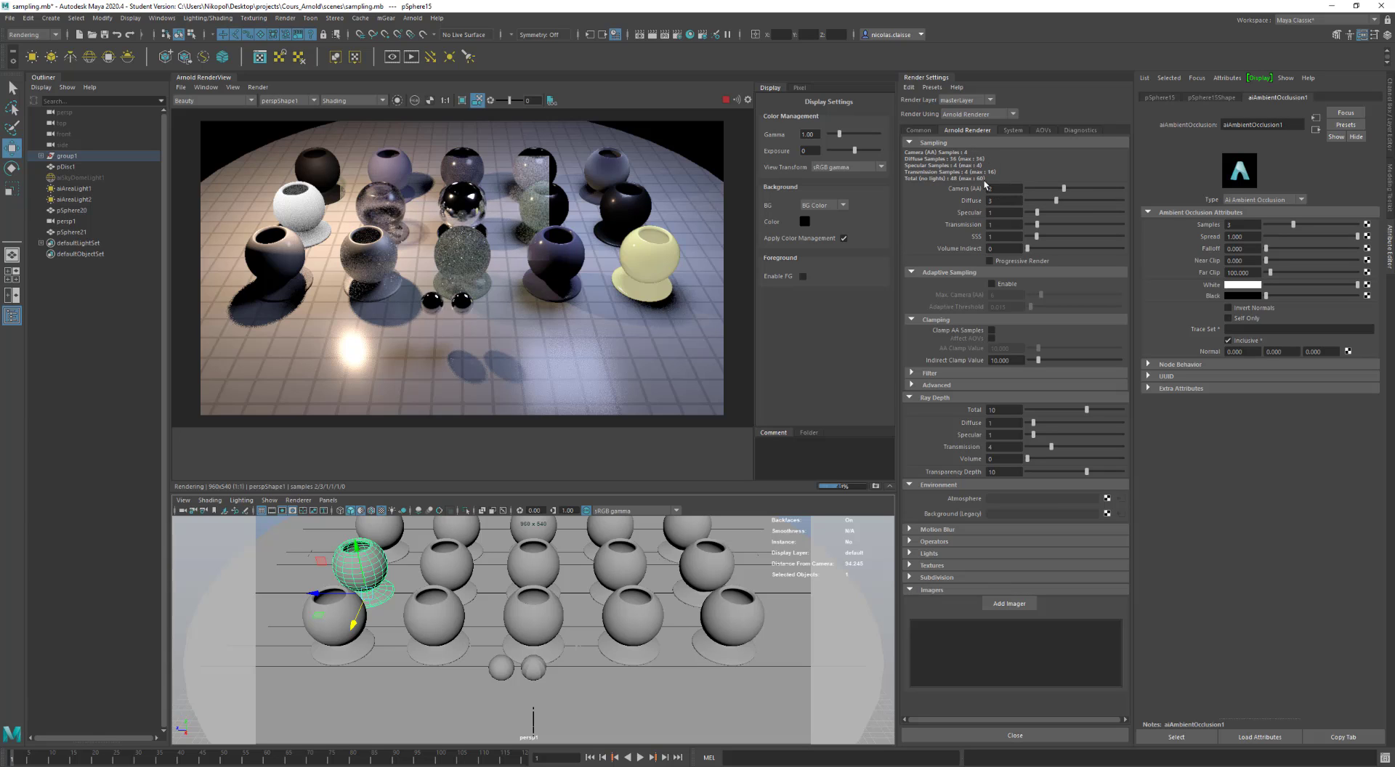
- Set the Camera (AA) samples to 3 and select aiAreaLight1 to show its attributes
click(1006, 188)
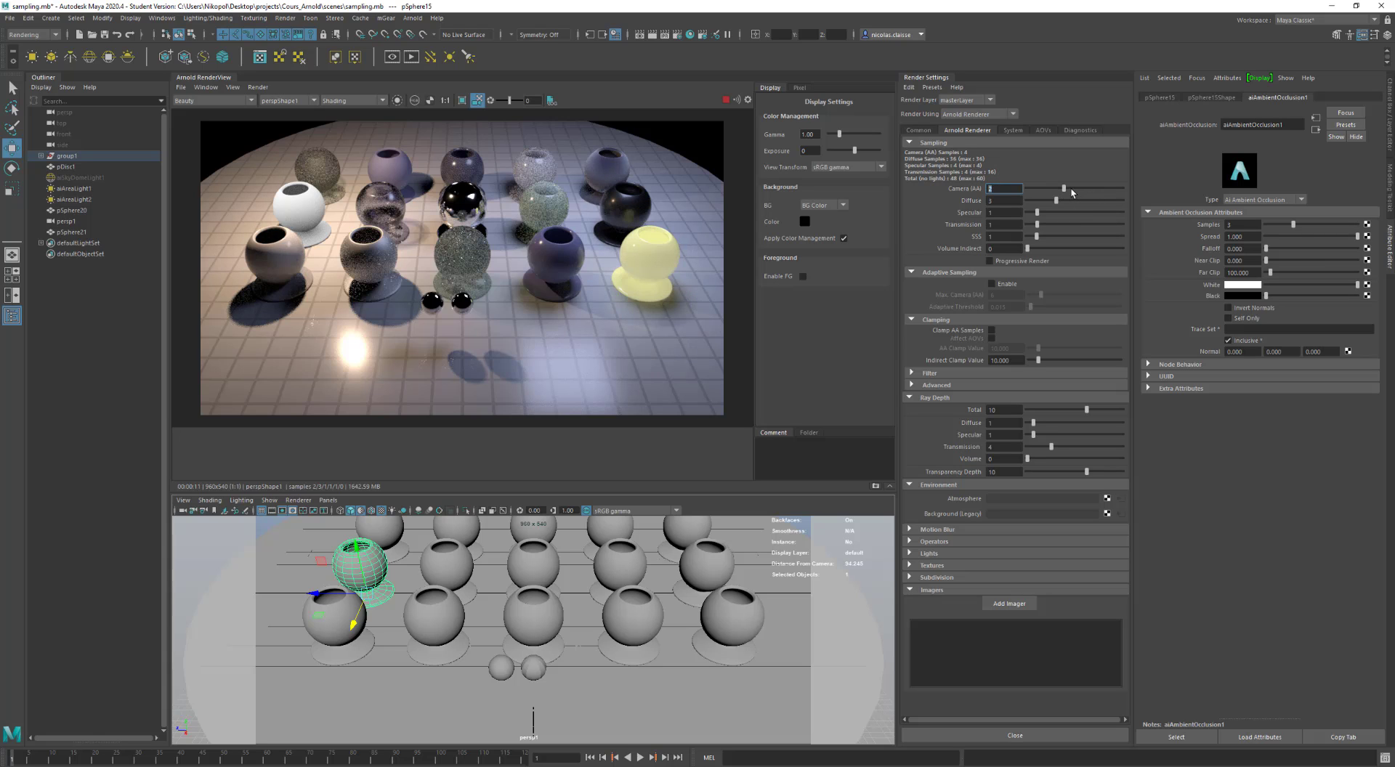
text(3)
key(Return)
click(66, 189)
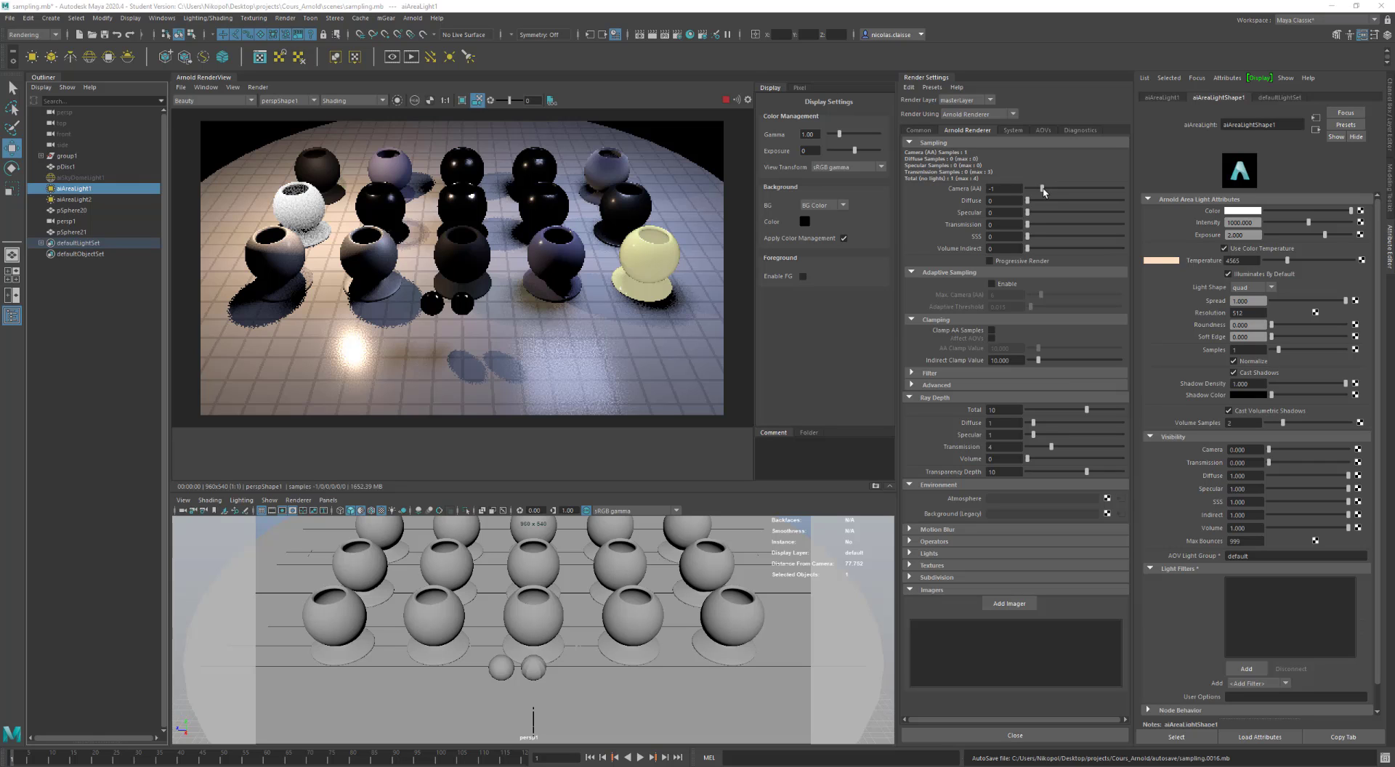
- Try one diffuse sample and one specular sample, and return both values to 0
drag(1027, 201, 1038, 202)
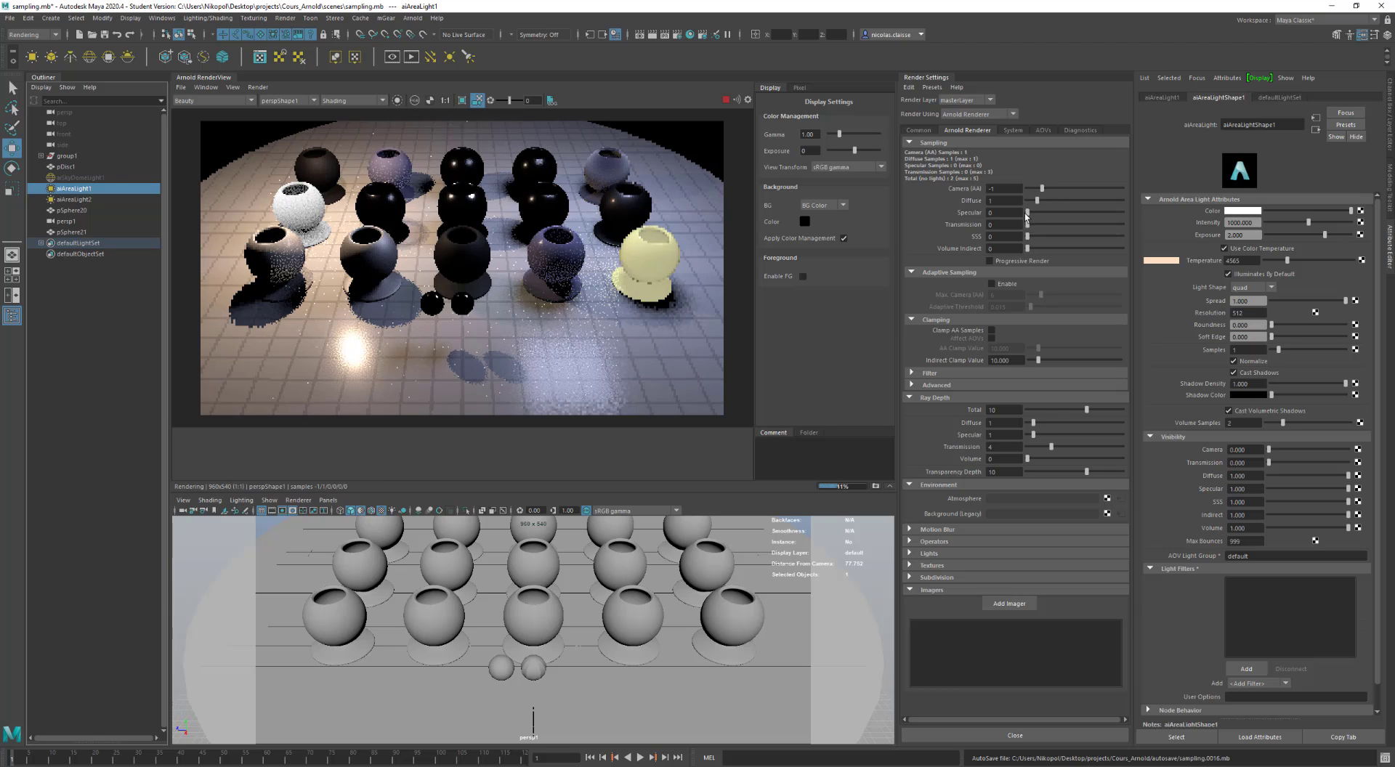
drag(1025, 213, 1037, 213)
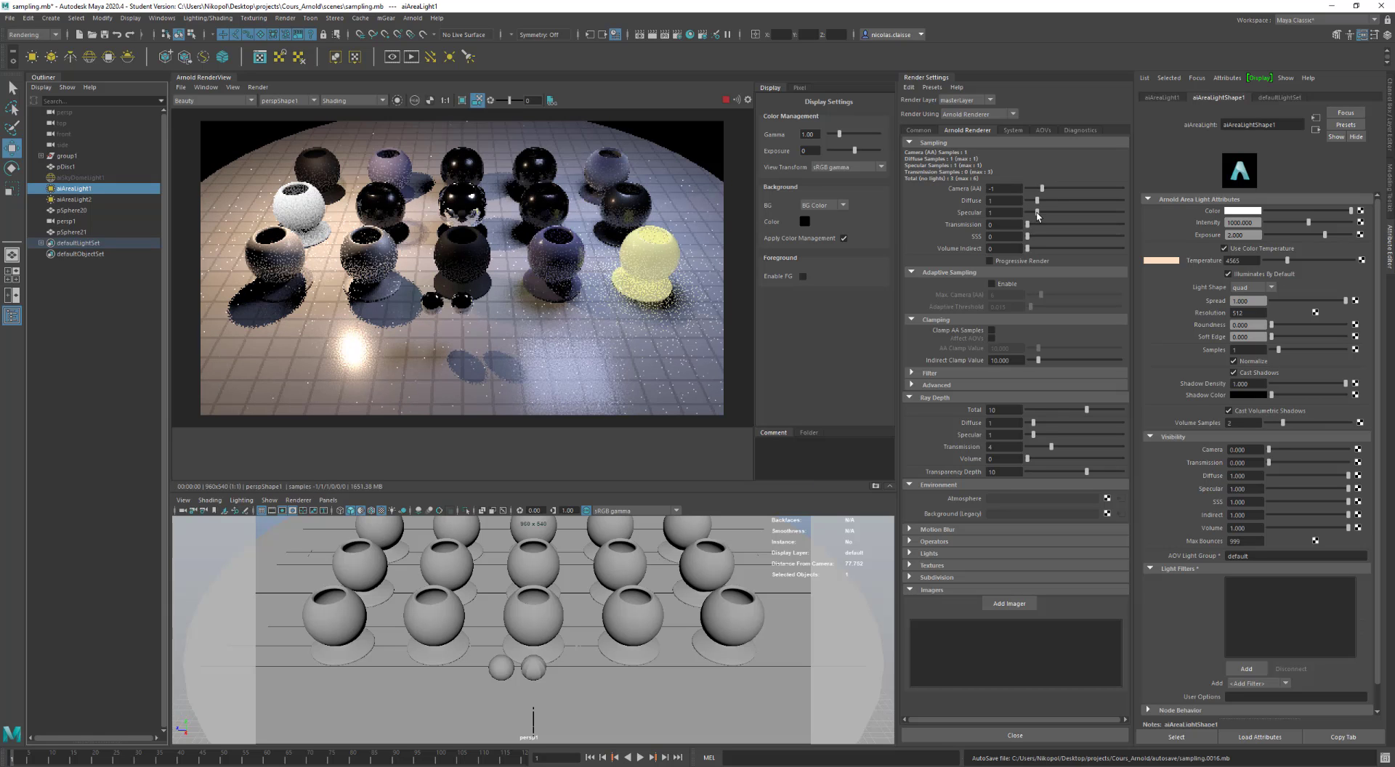
key(ctrl+z)
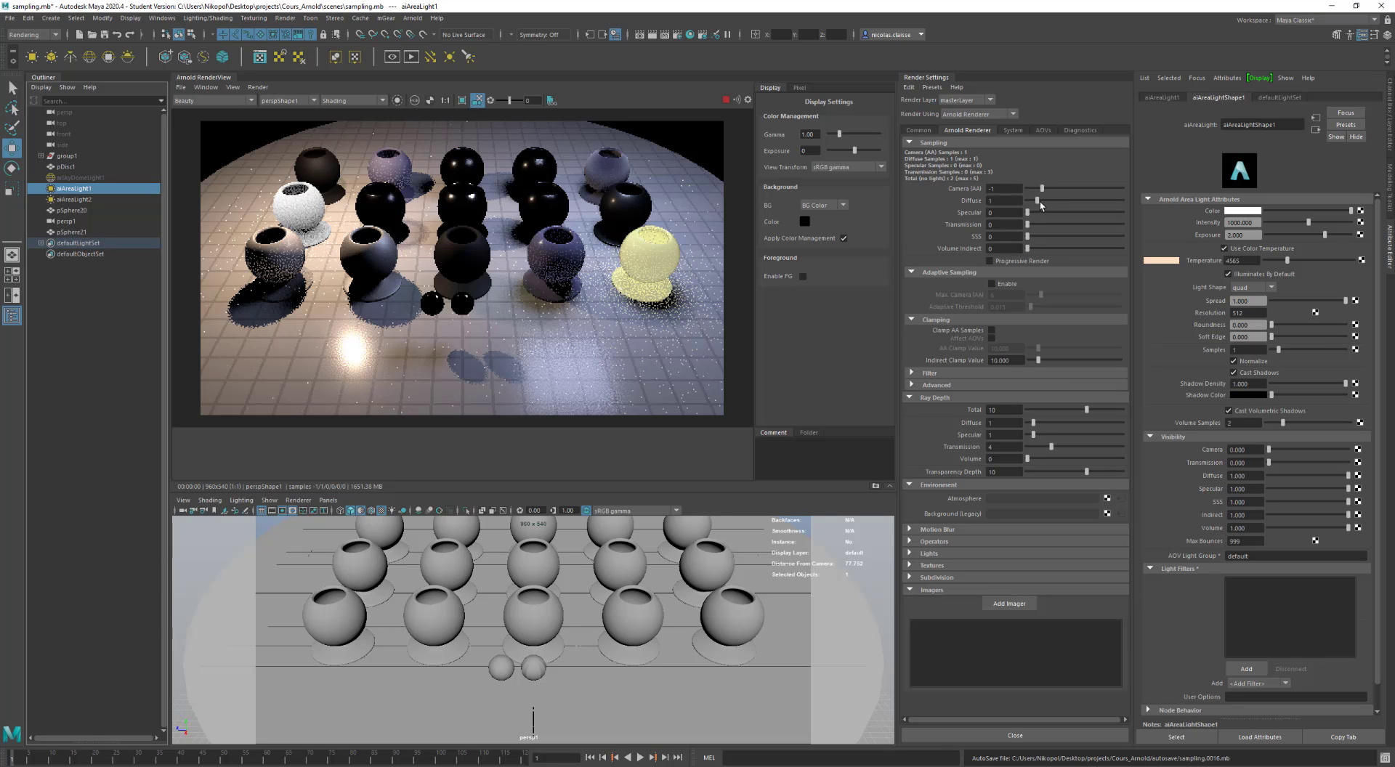
drag(1037, 201, 1010, 198)
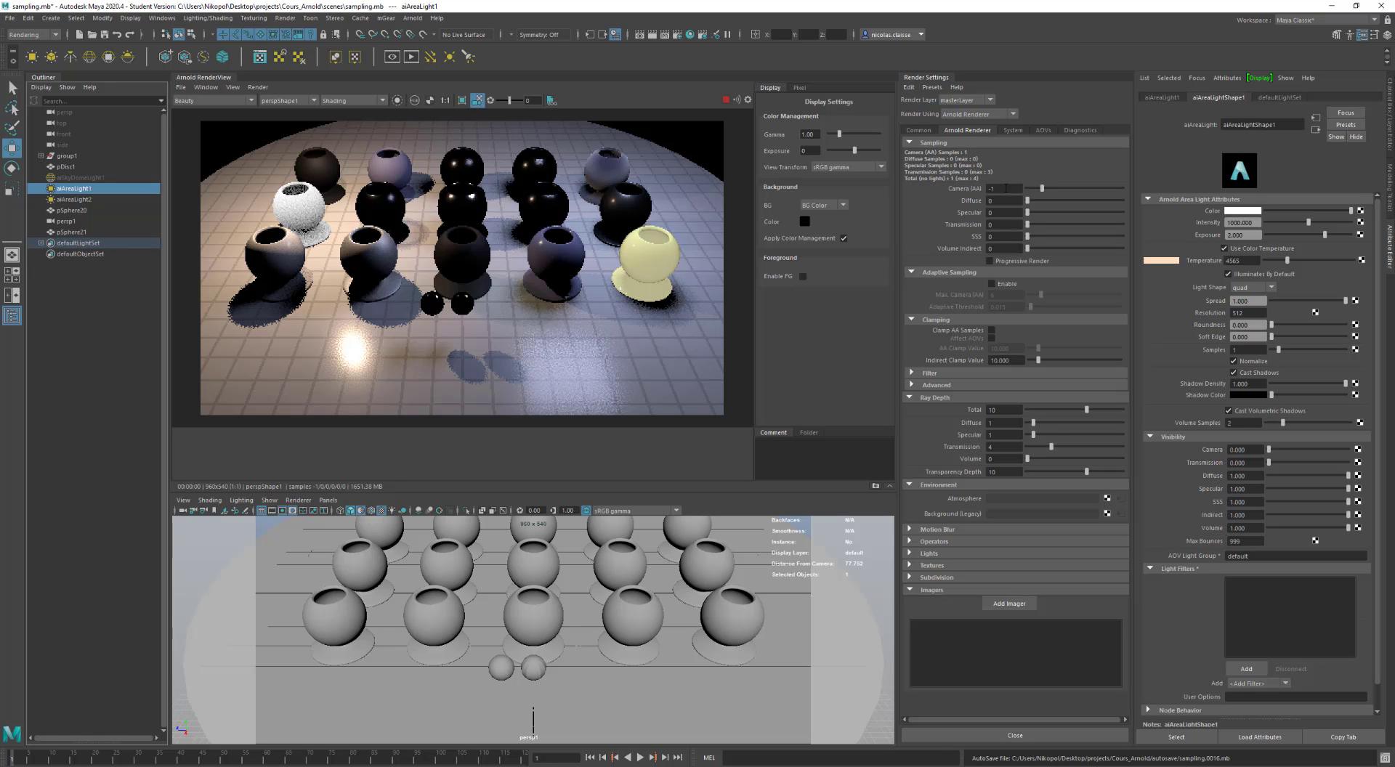
- Examine the rendered spheres from a closer camera framing and restore the render image to 1:1 size
alt+drag(452, 162, 453, 183)
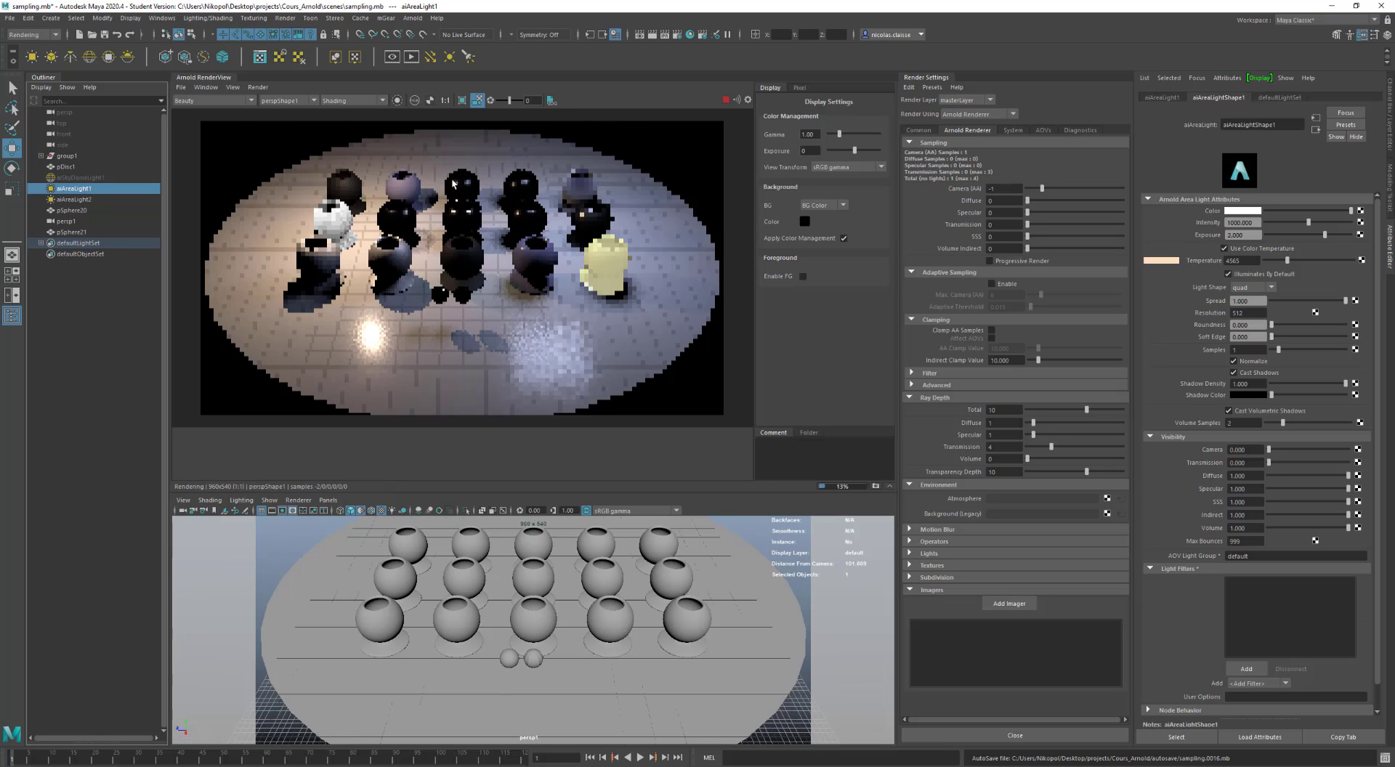
alt+right_drag(452, 183, 452, 180)
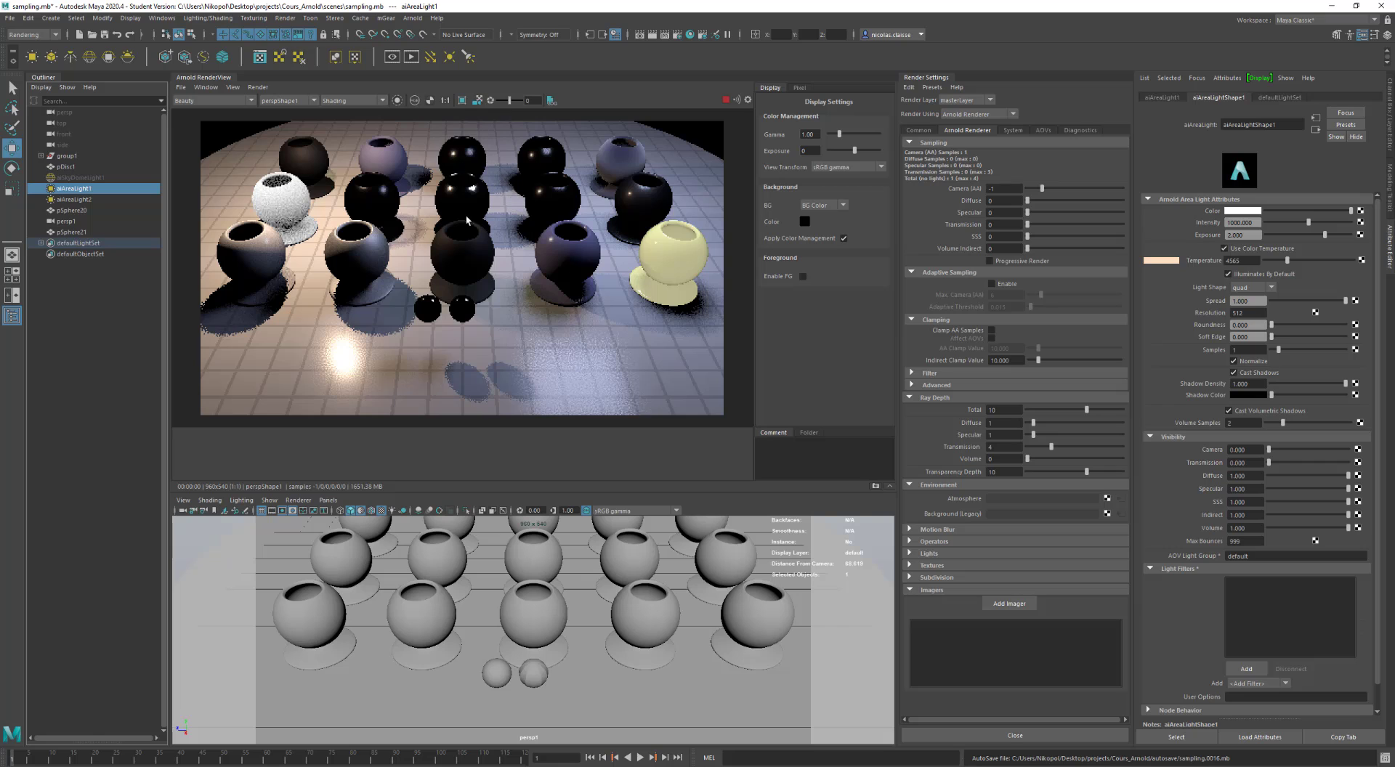
scroll(484, 218, down, 1)
scroll(485, 218, up, 1)
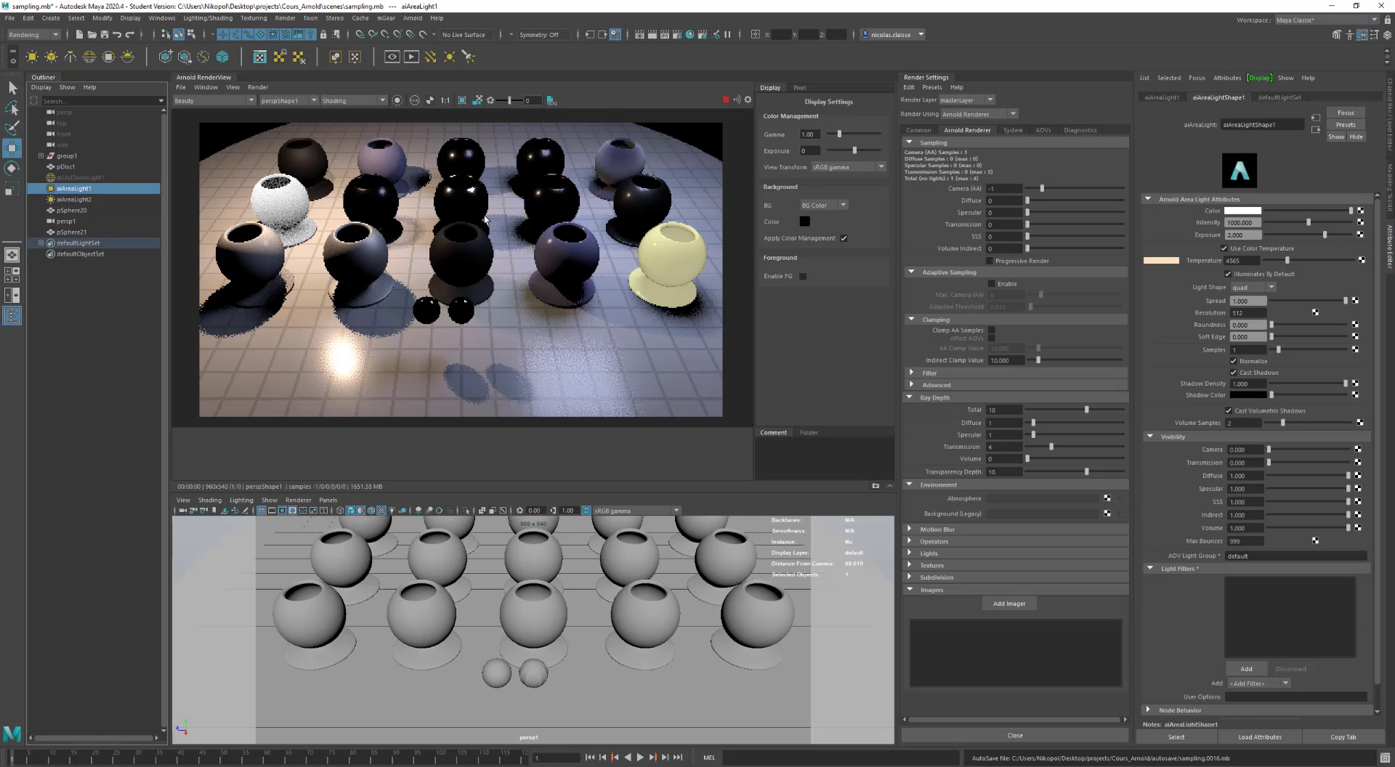
scroll(485, 218, down, 3)
scroll(484, 218, up, 3)
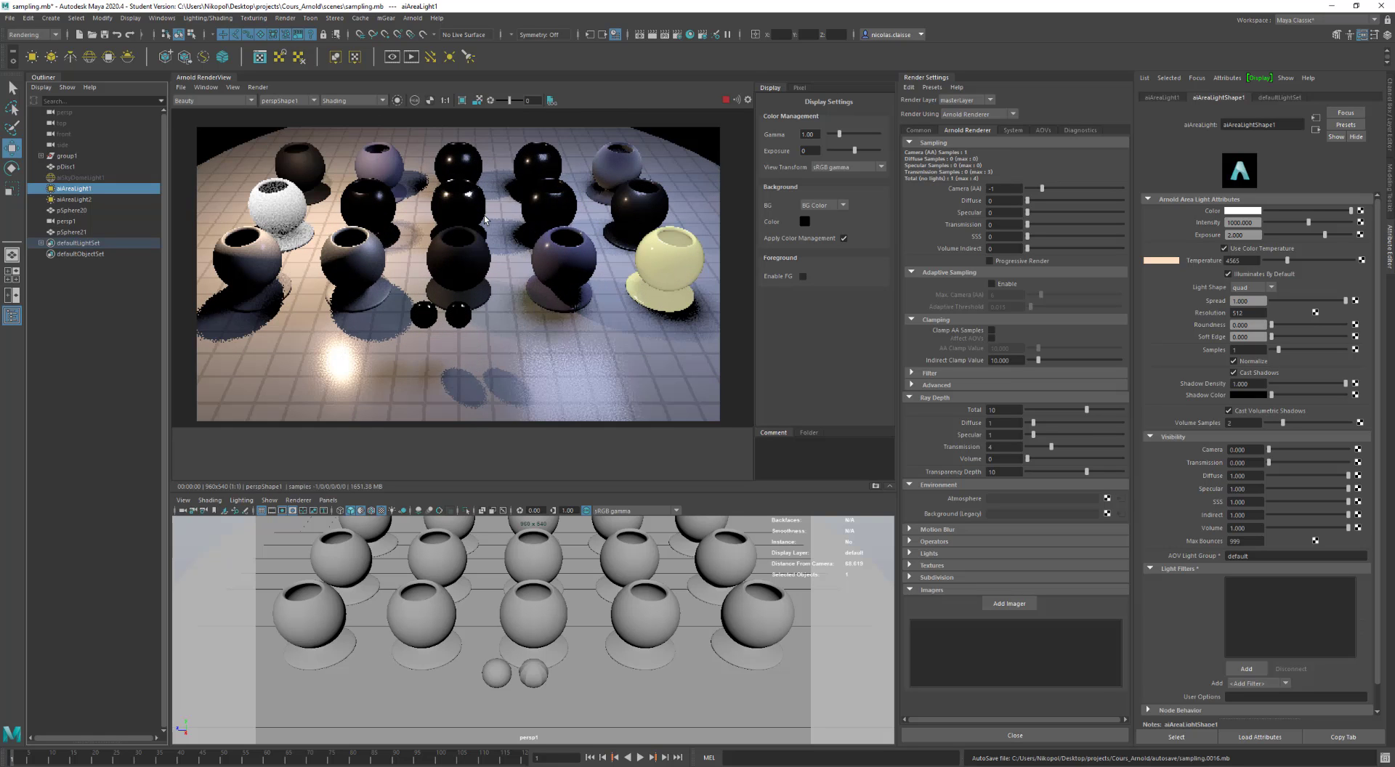
scroll(476, 194, down, 3)
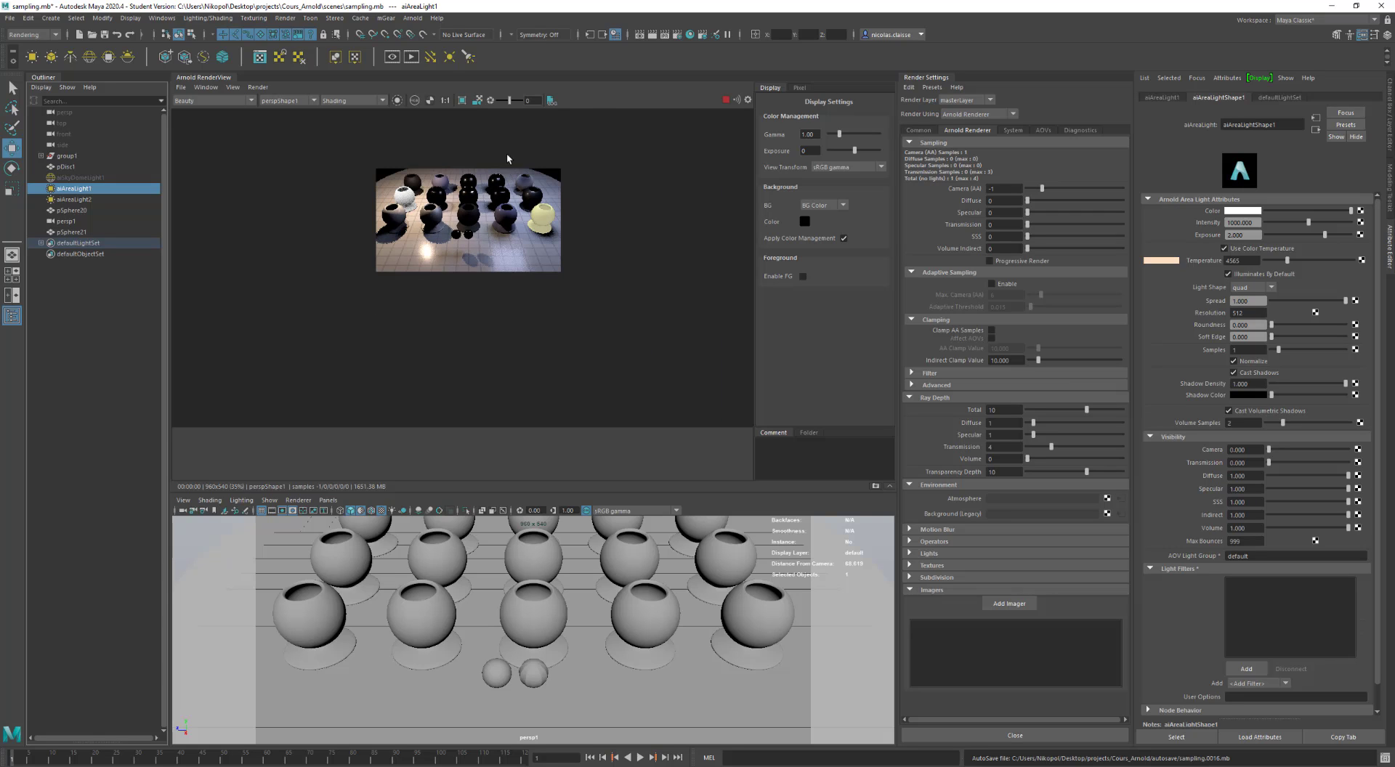
click(444, 101)
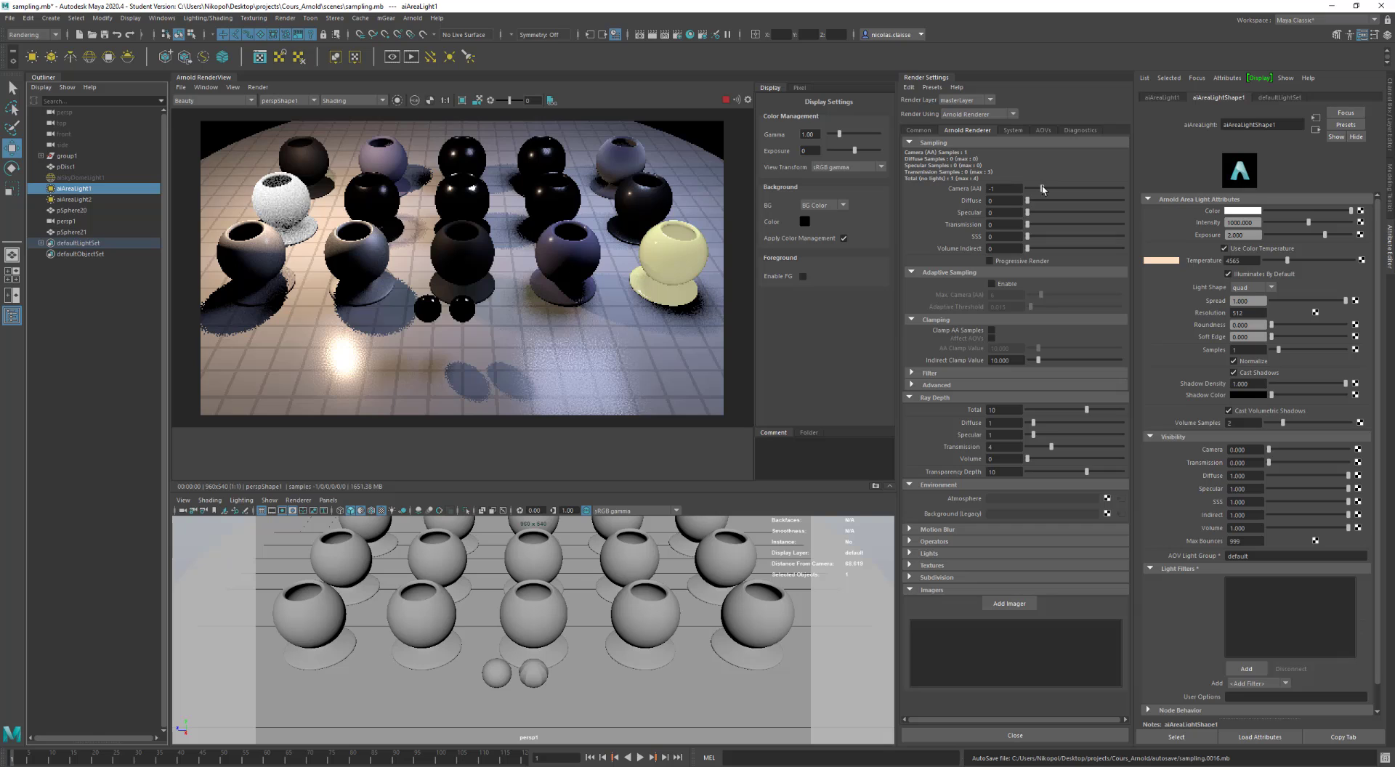
- Compare the render at Camera (AA) sample values of -3, -1 and 0, ending at 1
drag(1042, 189, 1028, 189)
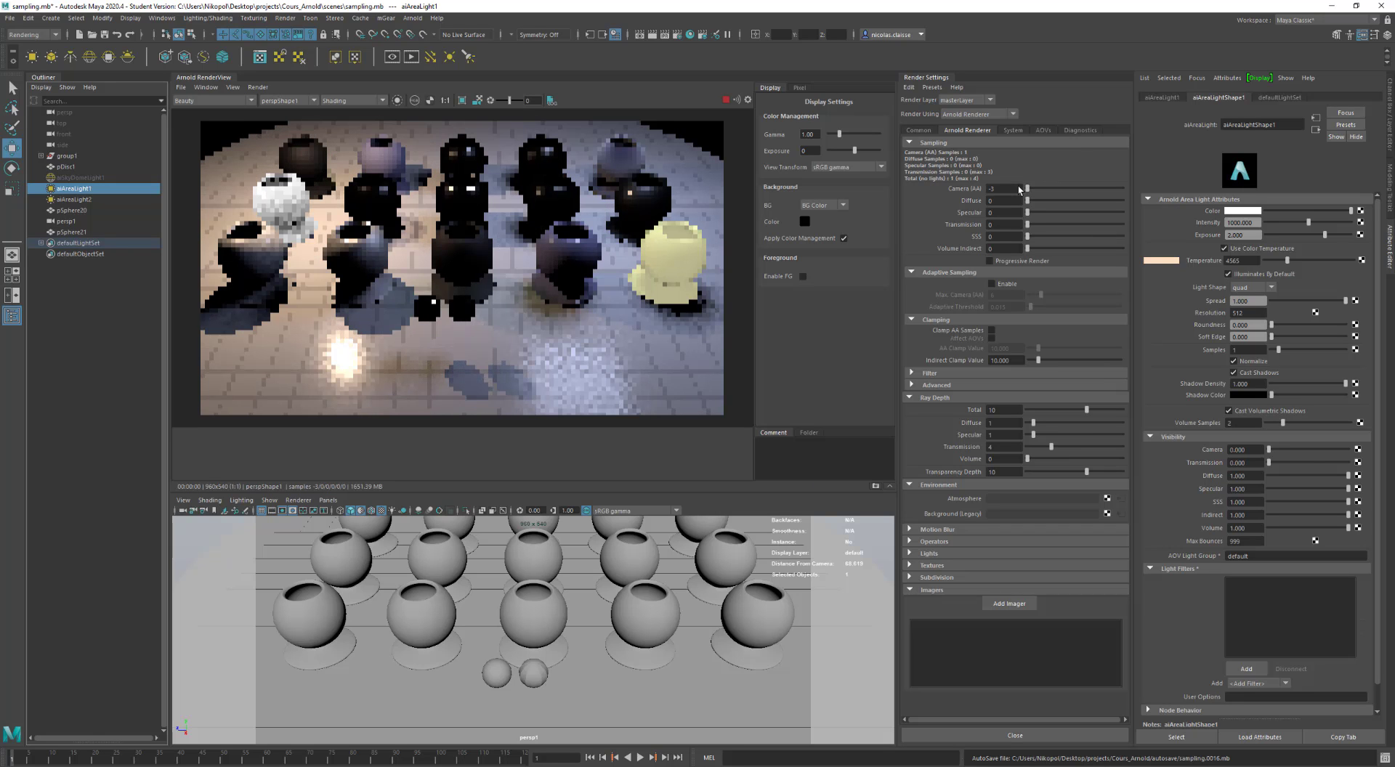
drag(1028, 189, 1042, 186)
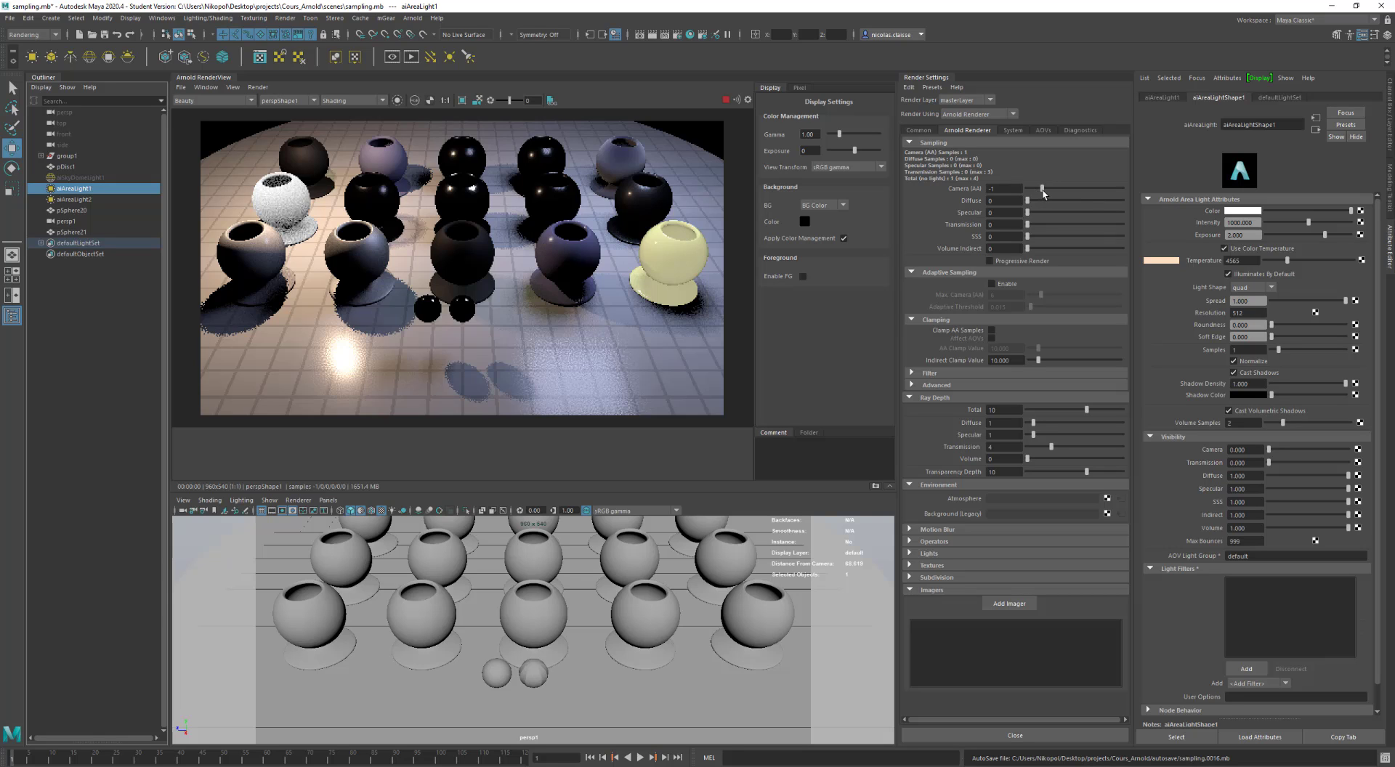
drag(1043, 193, 1049, 189)
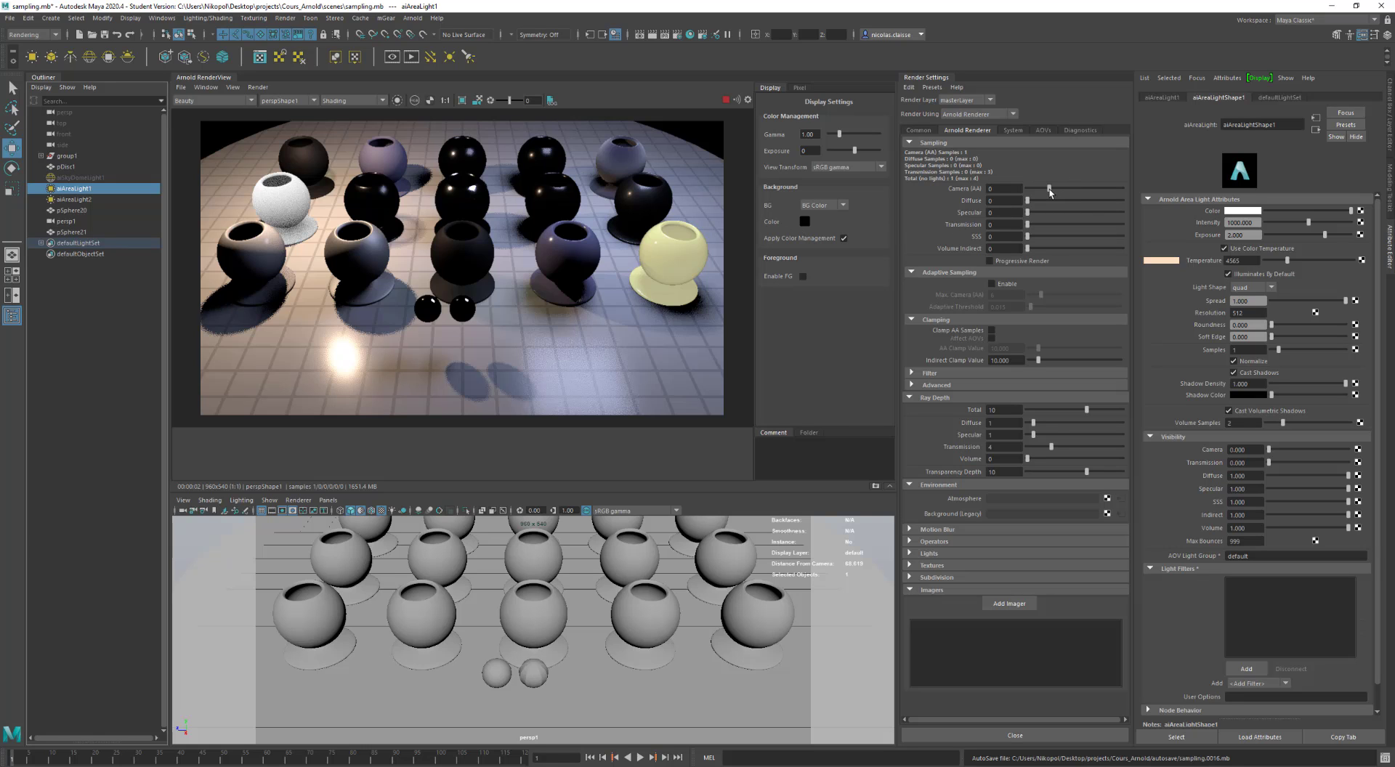
drag(1049, 189, 1056, 189)
- Display the render in Object shading mode with only the red channel, enlarged on the front center sphere's edge
click(370, 101)
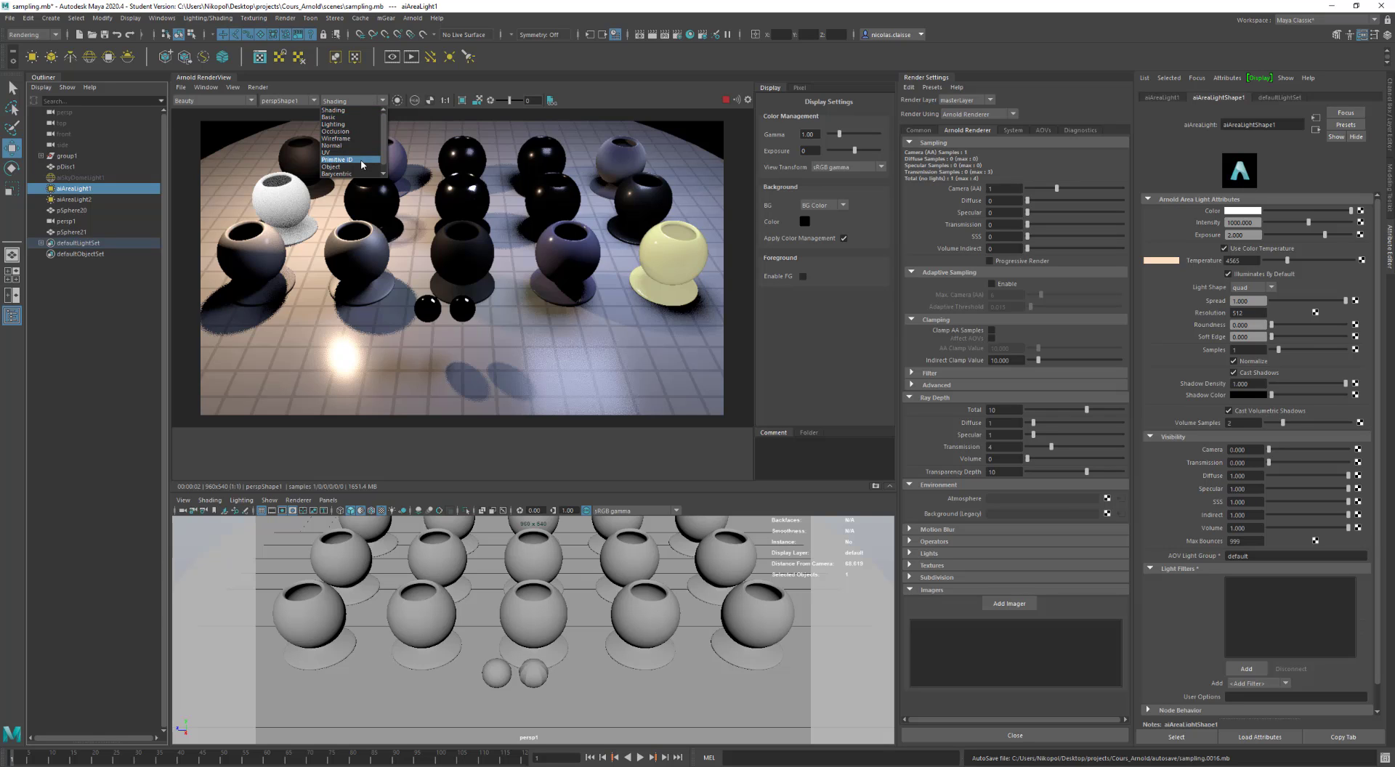
click(356, 167)
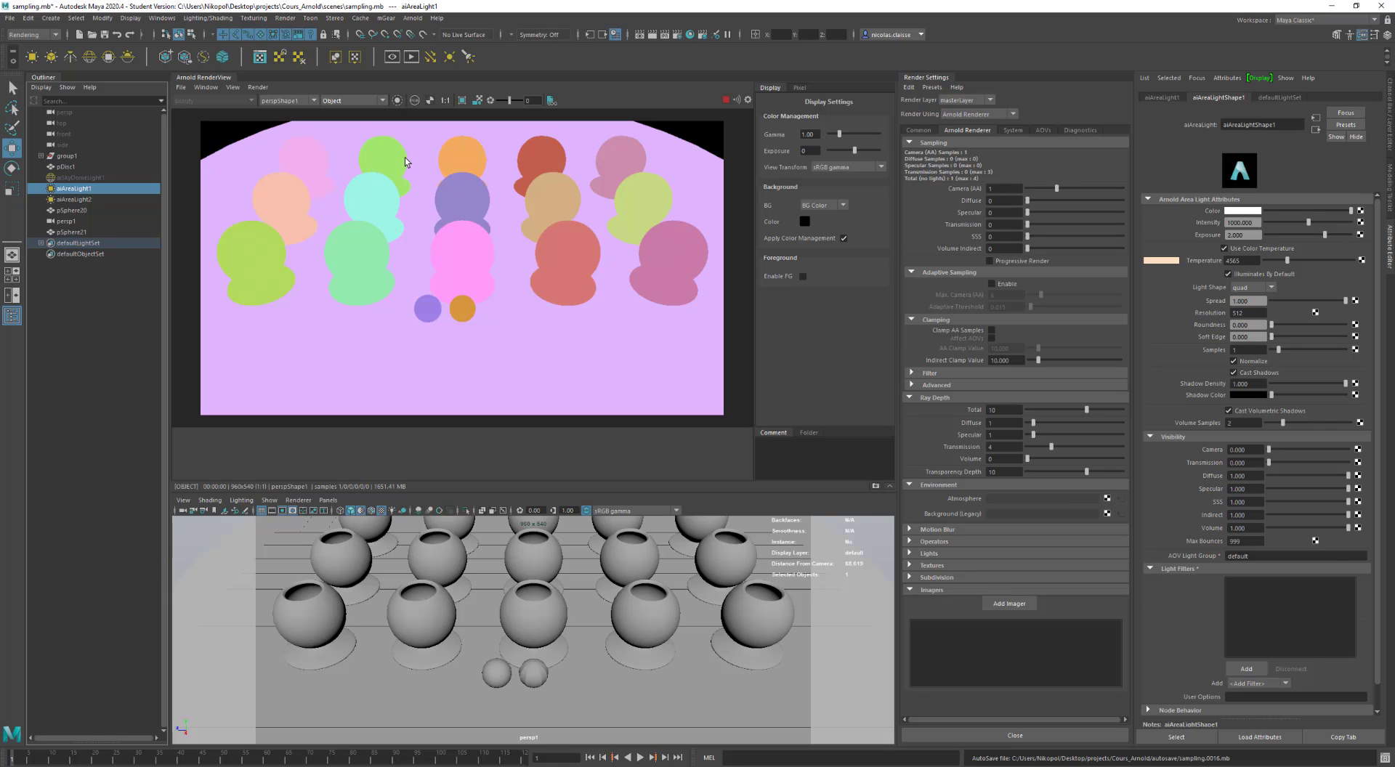
click(415, 101)
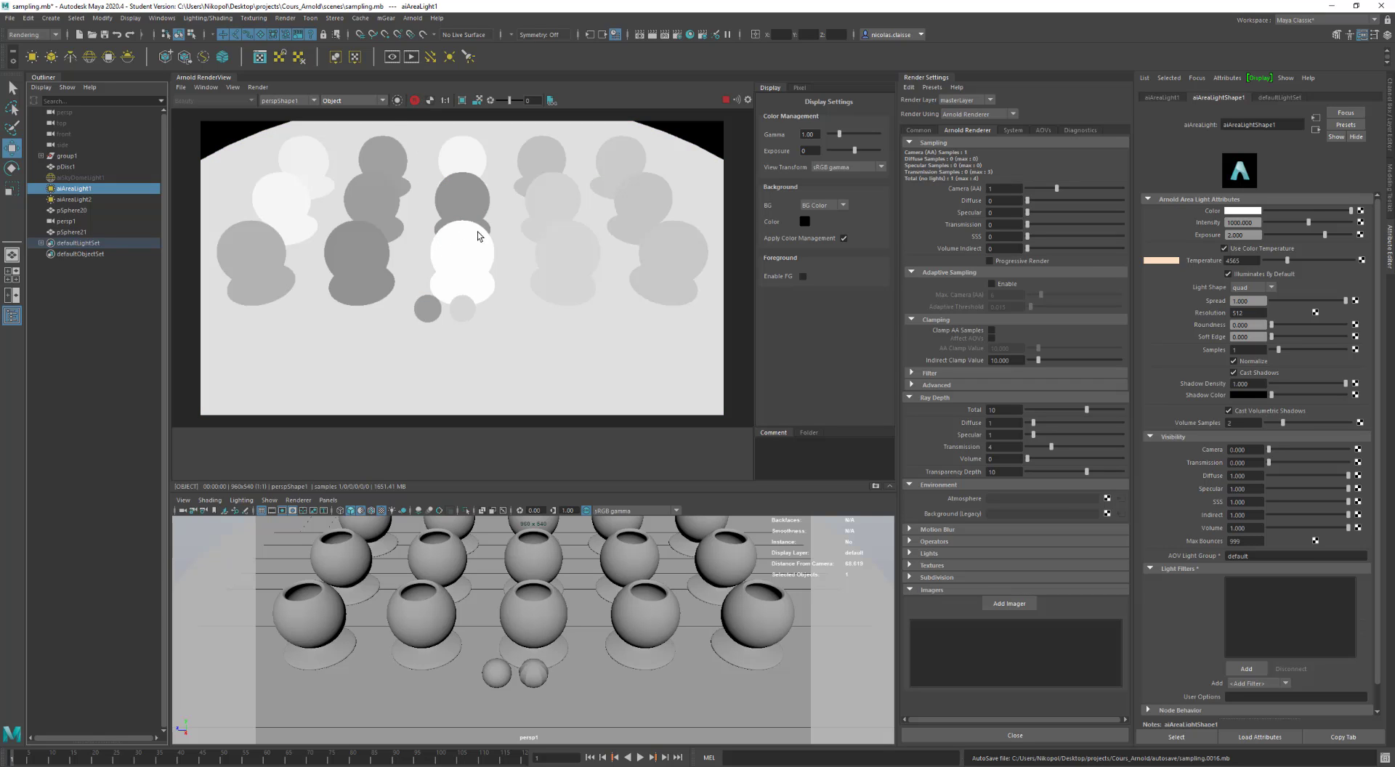
scroll(478, 232, up, 10)
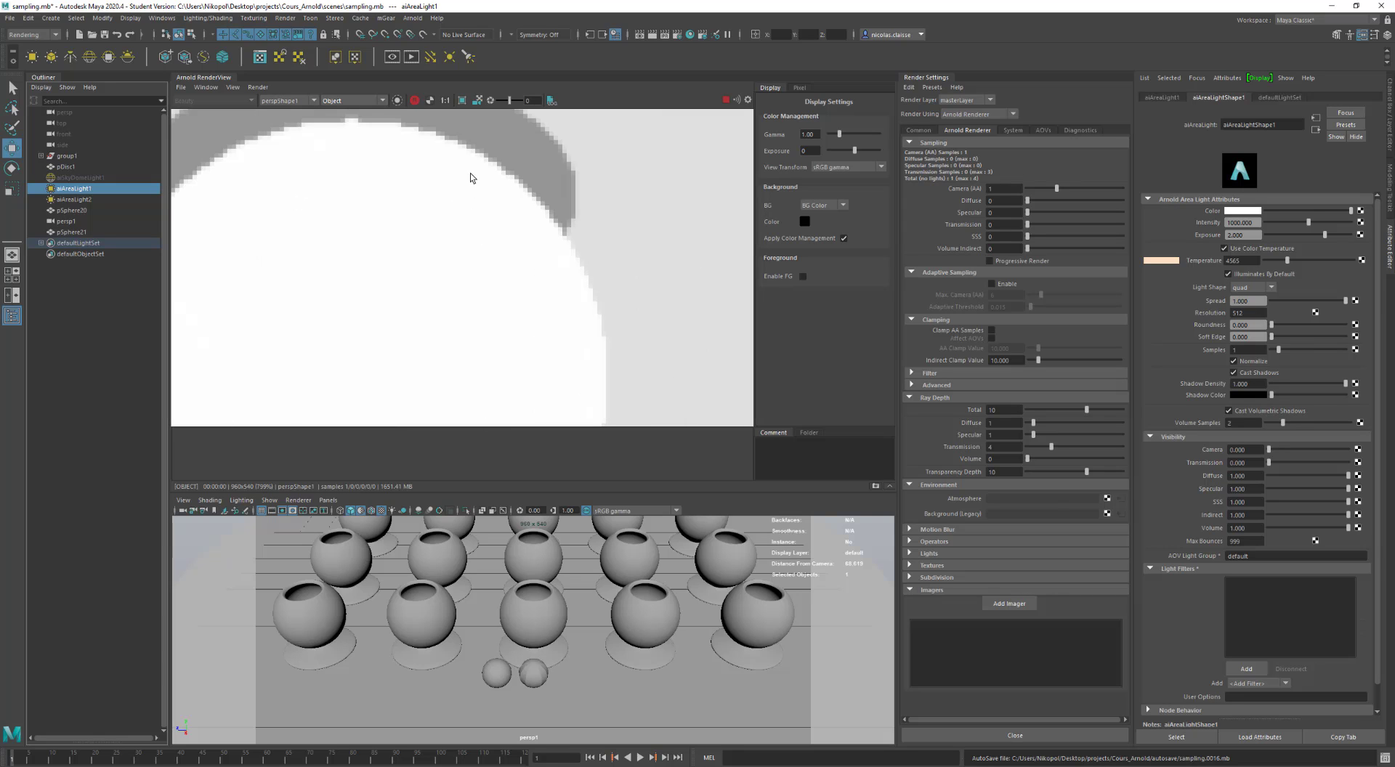
- Compare the sphere's edge at Camera (AA) values of -1, 0 and 1, and leave the value at 3
drag(1049, 190, 1042, 191)
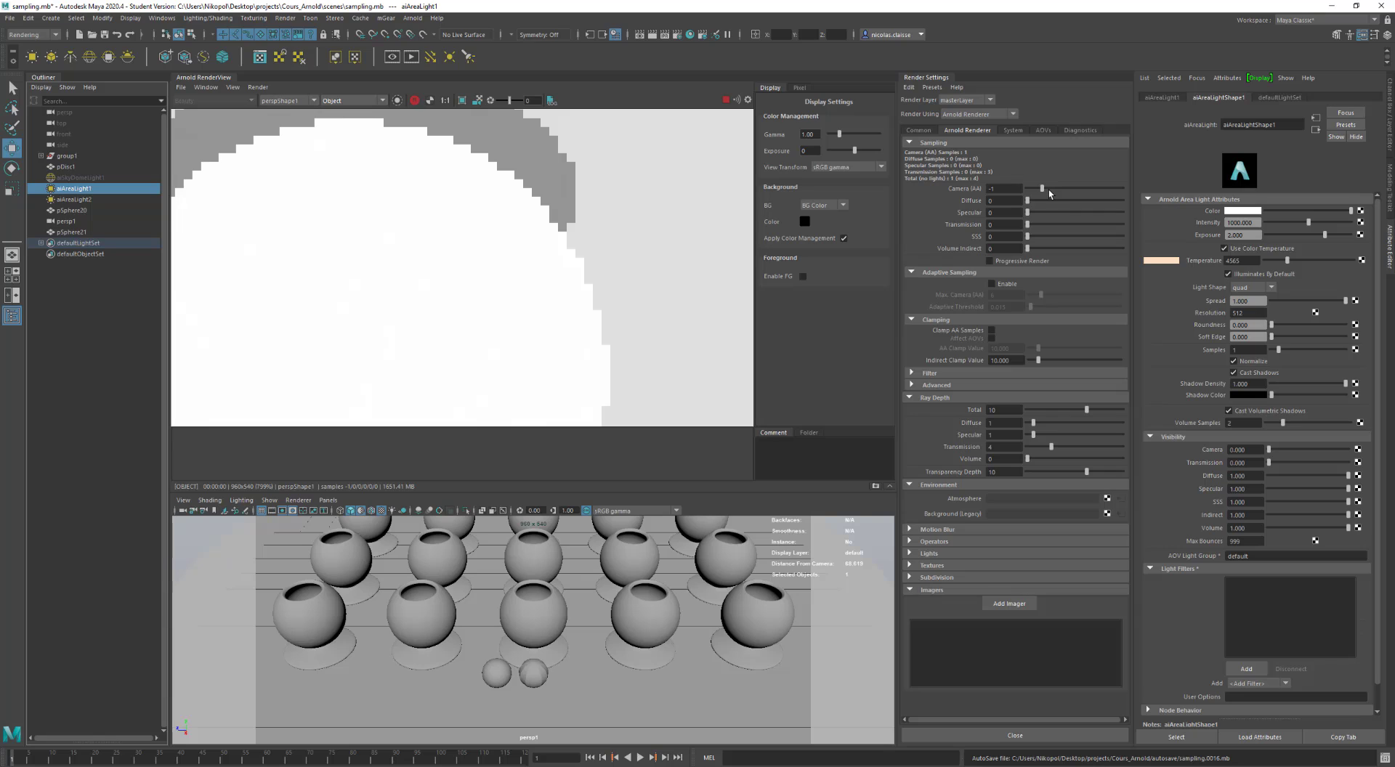
click(1049, 190)
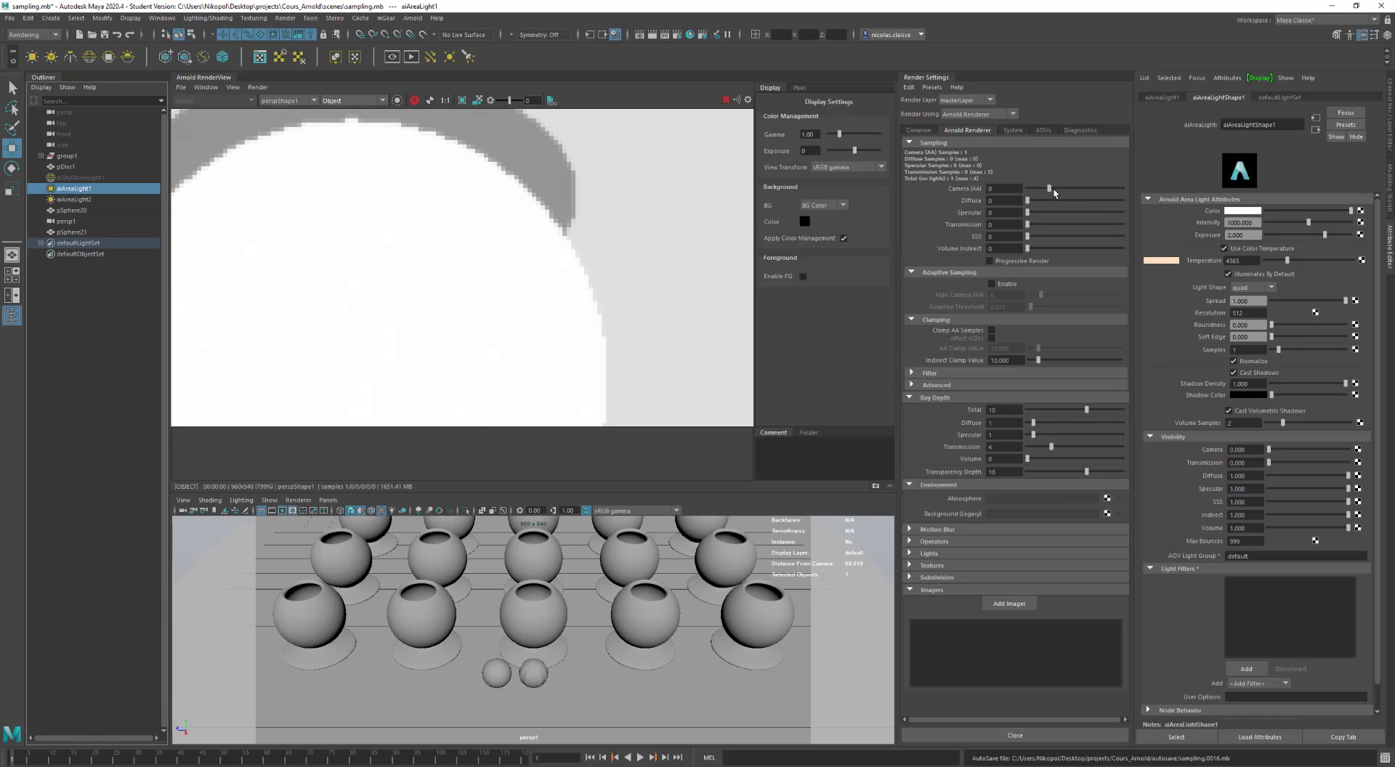
click(1054, 190)
click(1067, 188)
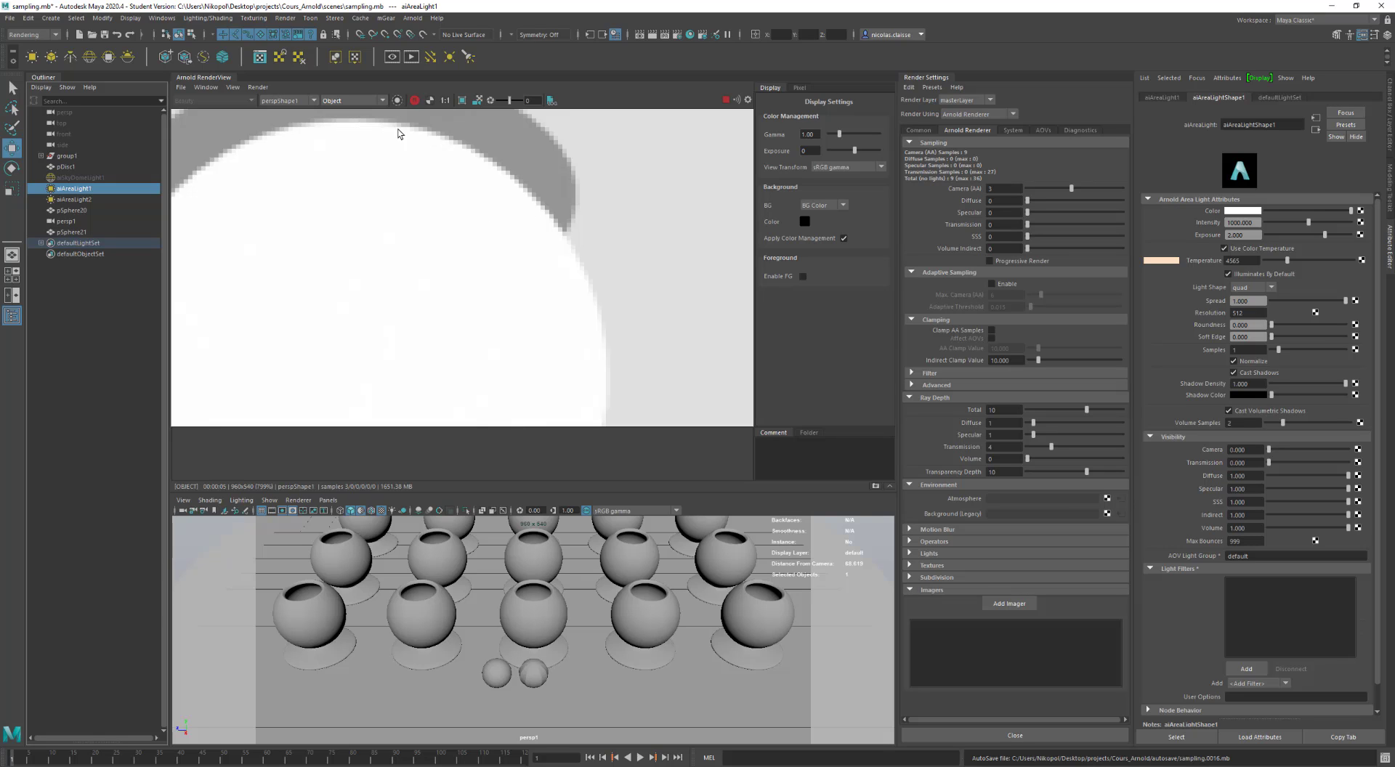
- Set the Camera (AA) samples to 2 and review the available render filter types
click(1061, 189)
click(1007, 375)
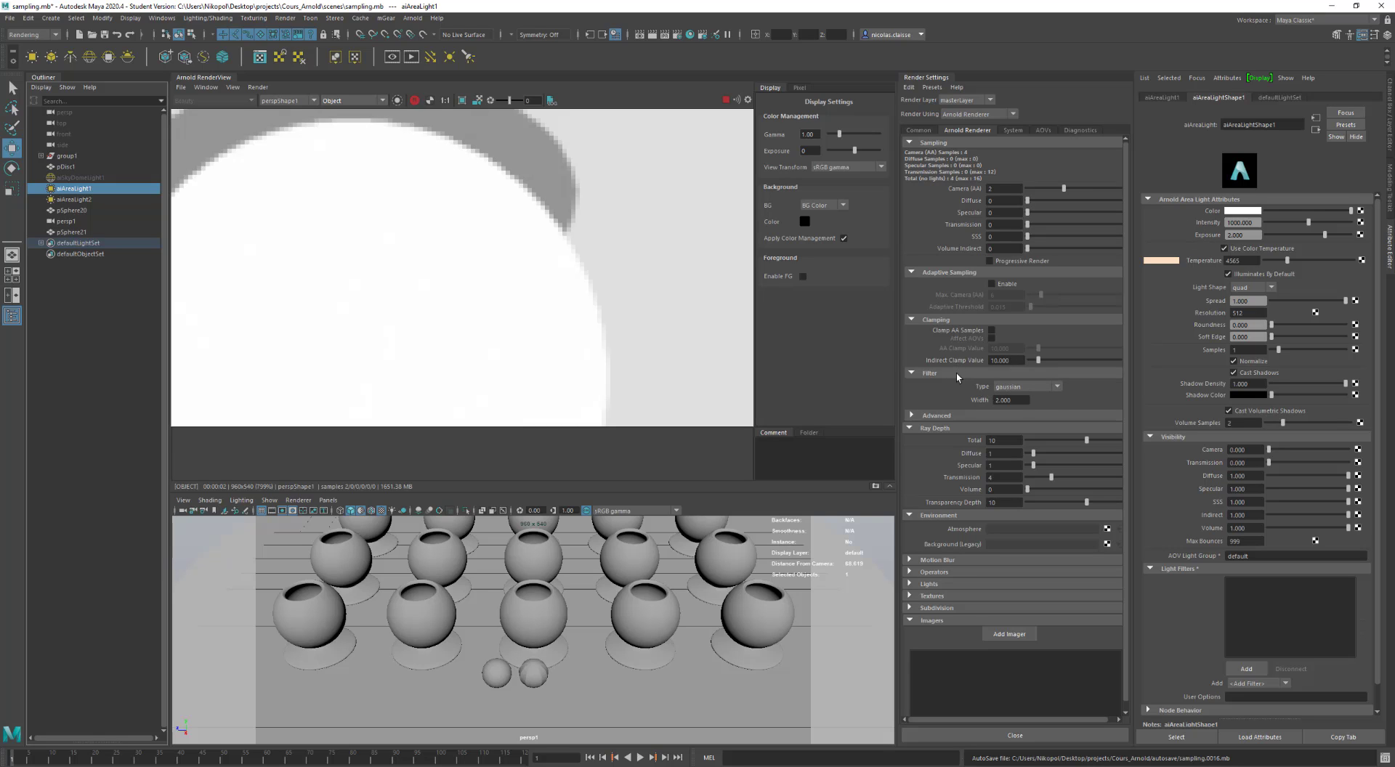
click(1014, 389)
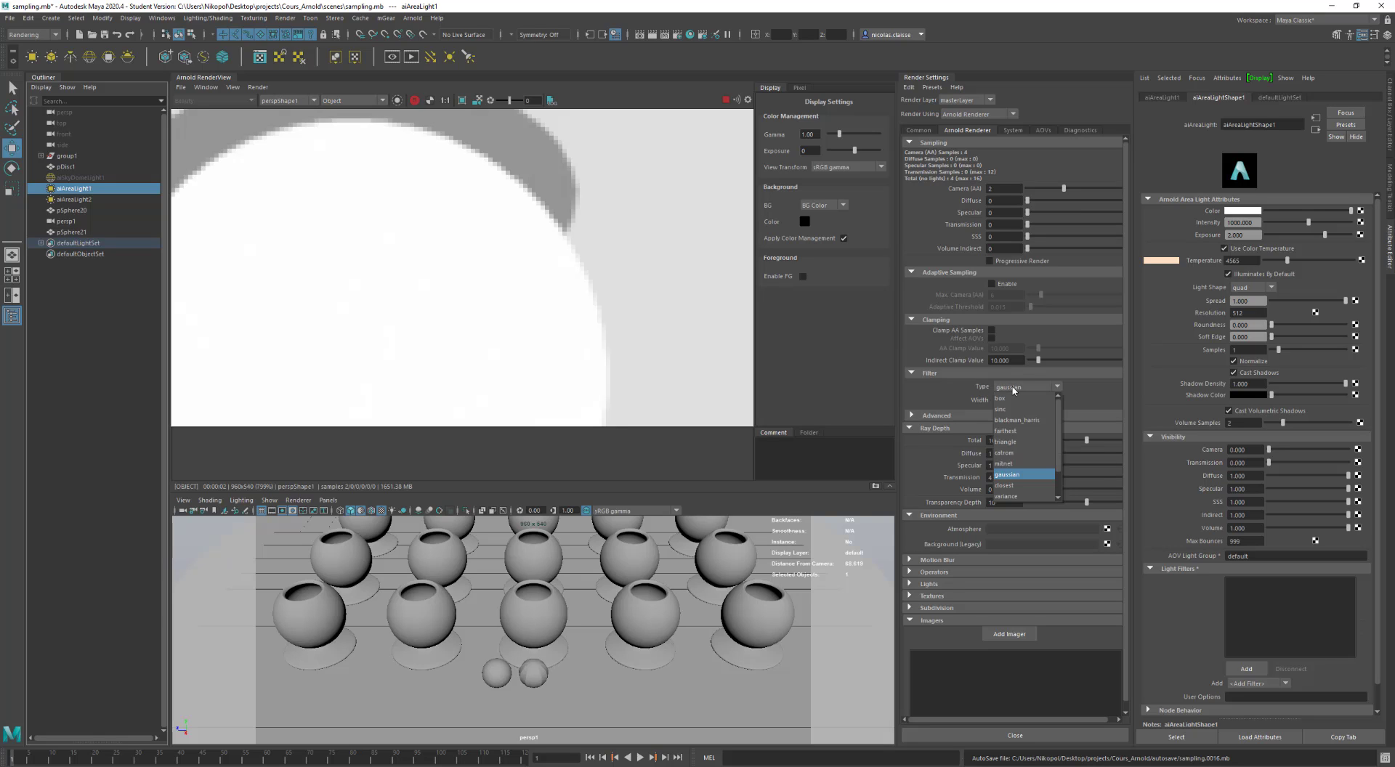
scroll(1010, 492, down, 1)
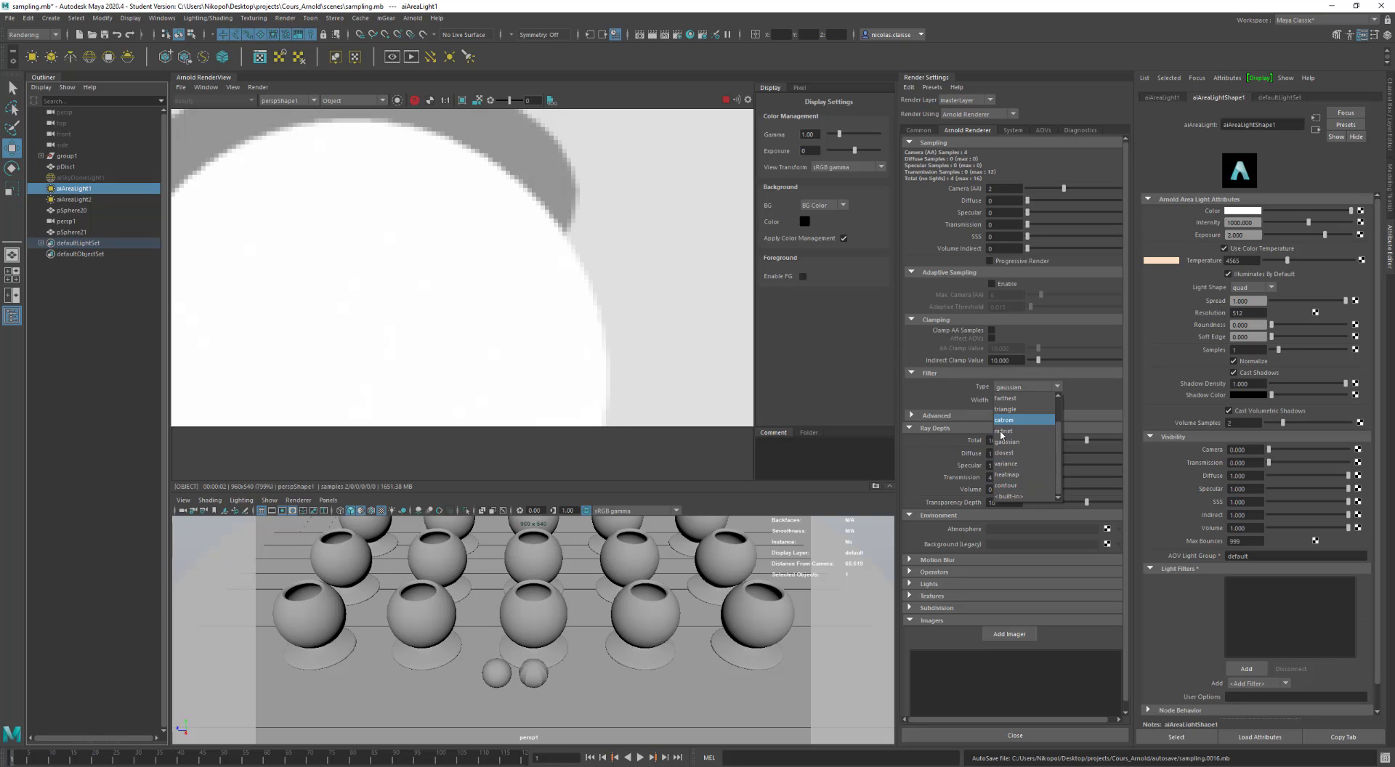
click(919, 391)
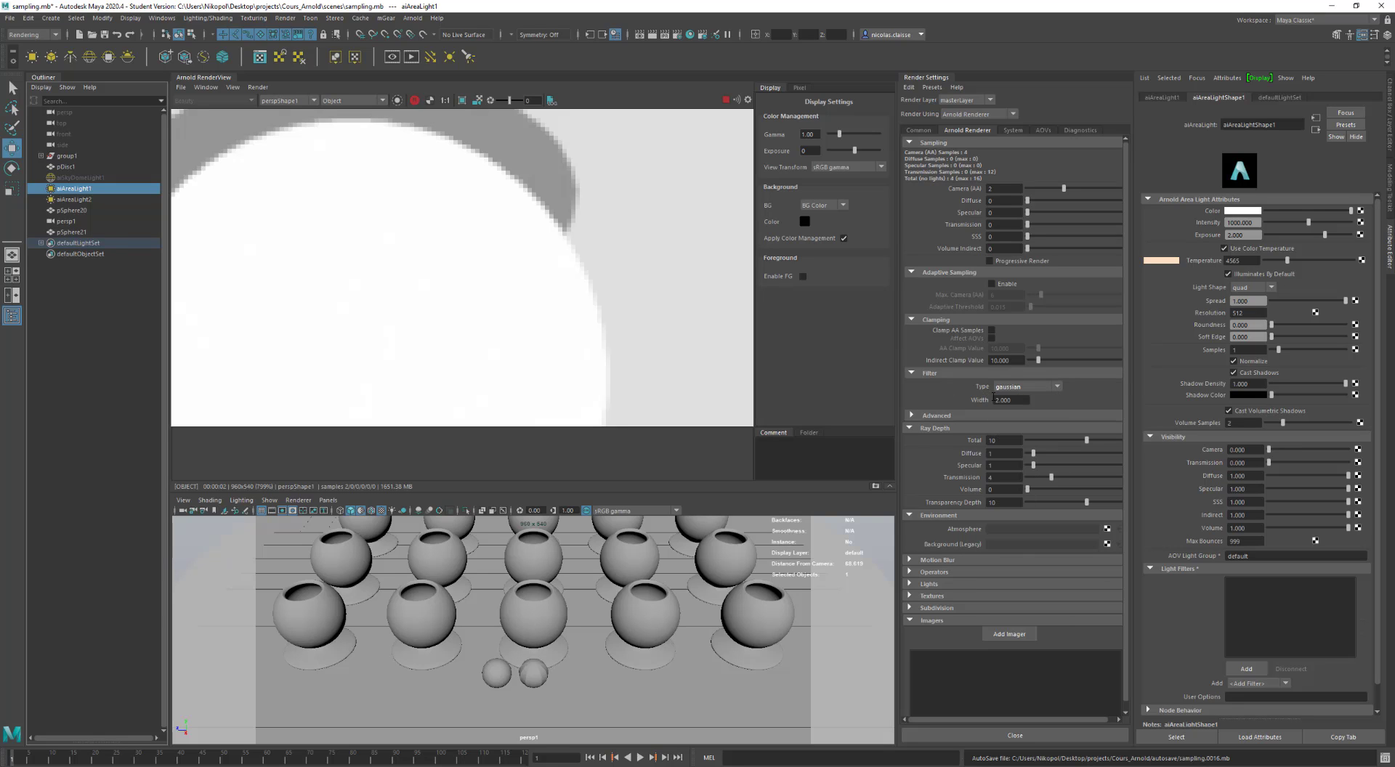
click(947, 373)
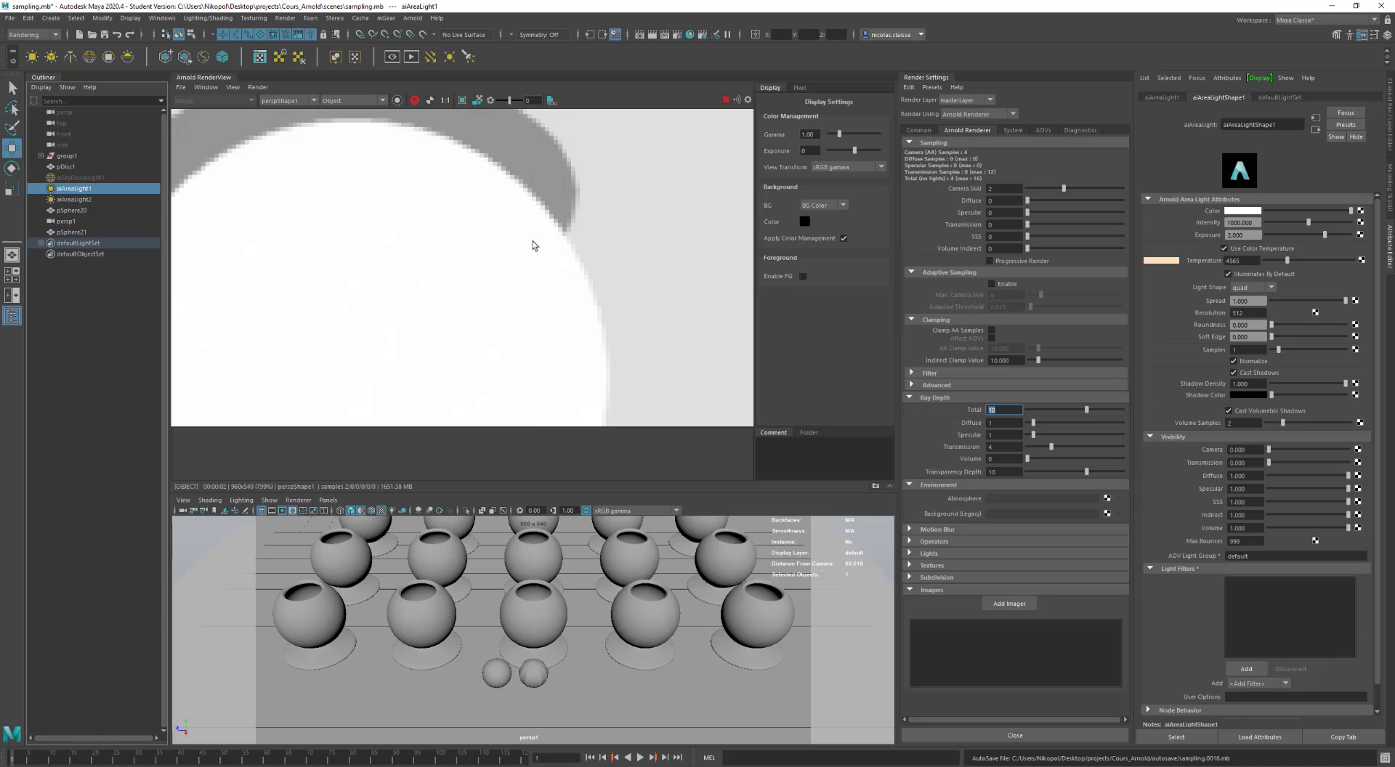
- Try other Camera (AA) and Diffuse sample values on the wider render view, ending at 2 and 0
scroll(532, 219, down, 5)
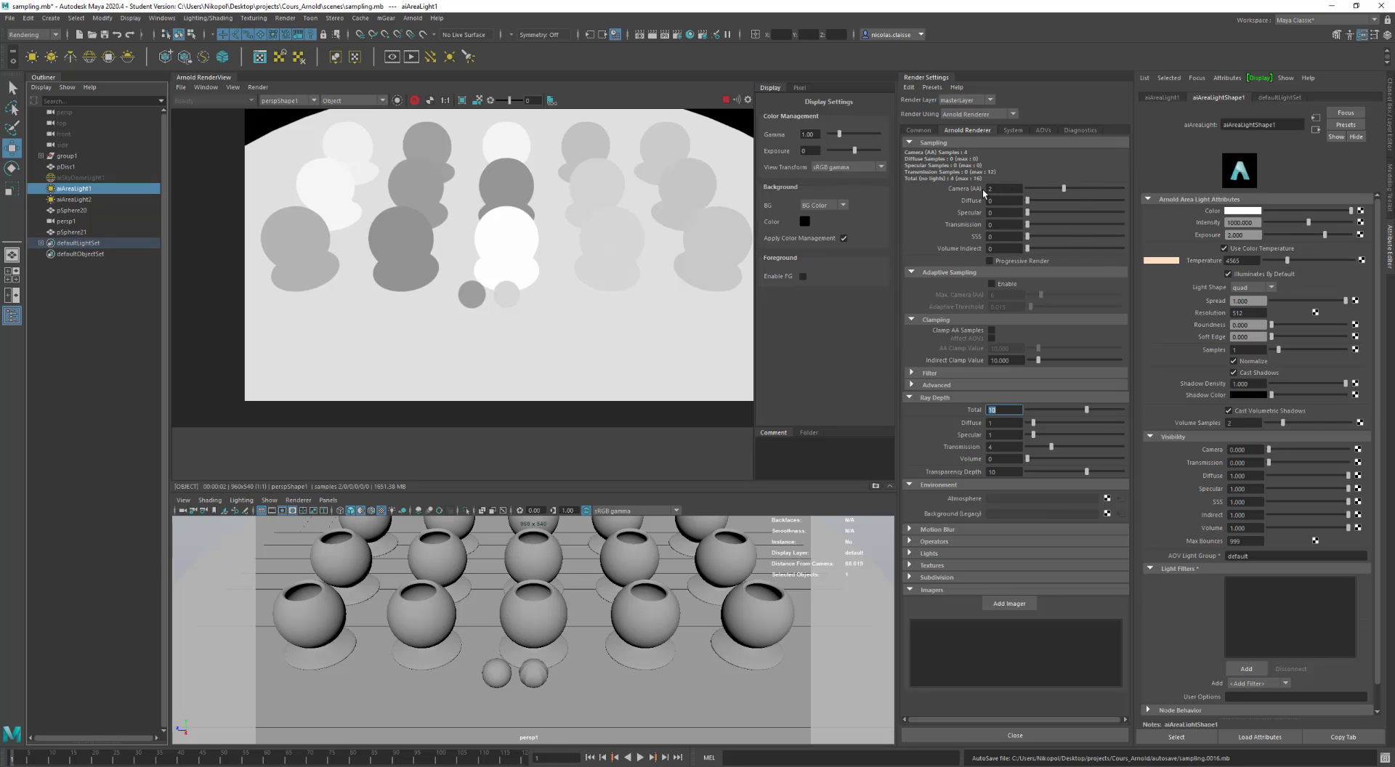
click(1076, 188)
drag(1076, 190, 1064, 191)
mouse_move(1036, 203)
mouse_down()
mouse_move(1094, 211)
mouse_move(1017, 202)
mouse_up()
- Enable depth of field in the Arnold attributes of the persp1 render camera
click(180, 512)
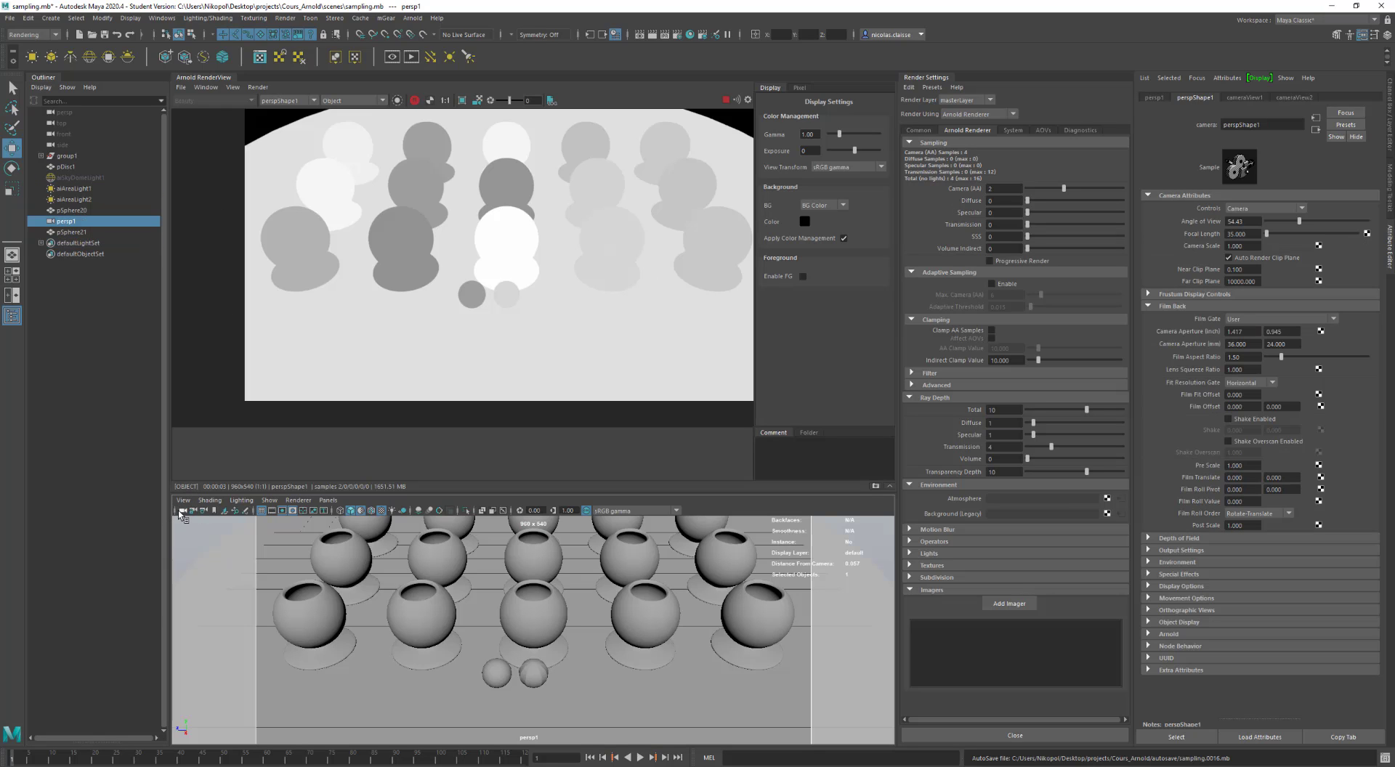
click(1191, 305)
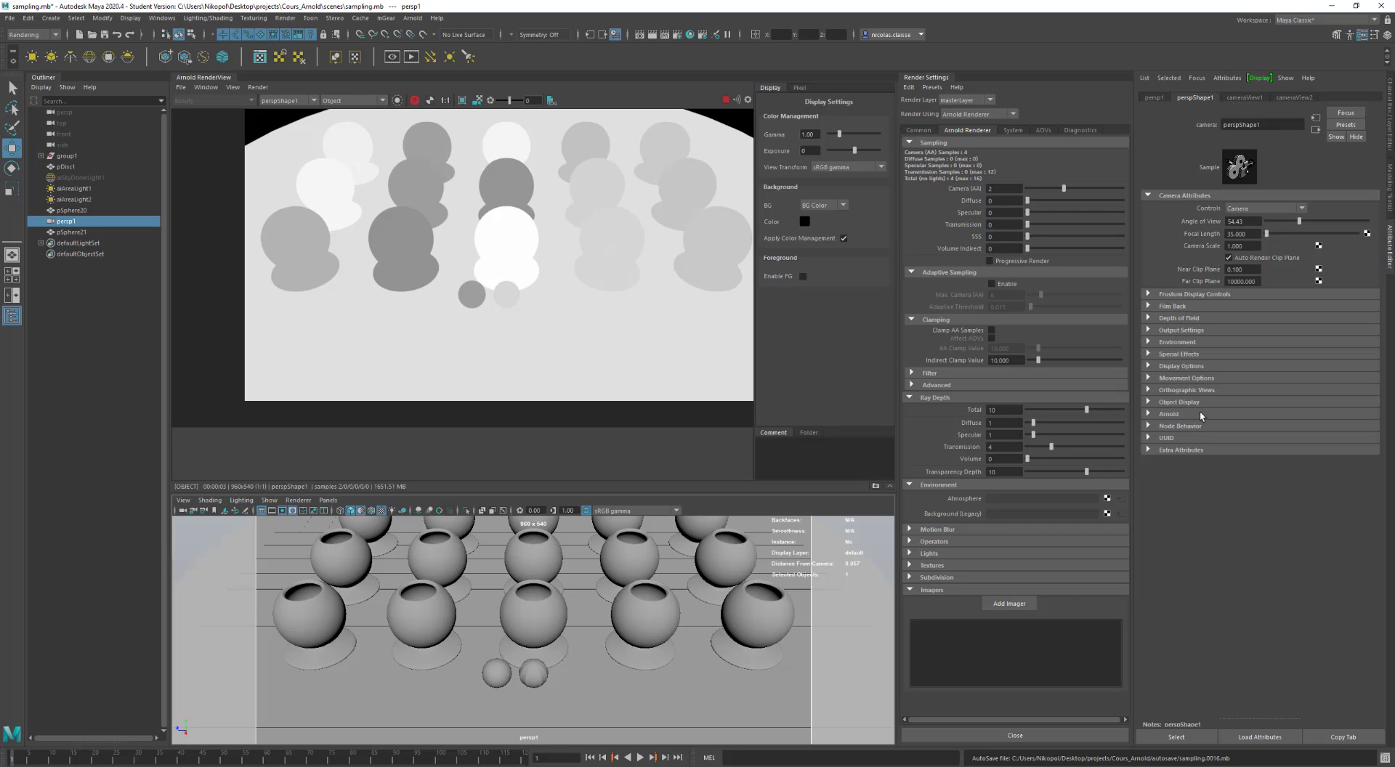
click(1221, 414)
click(1257, 491)
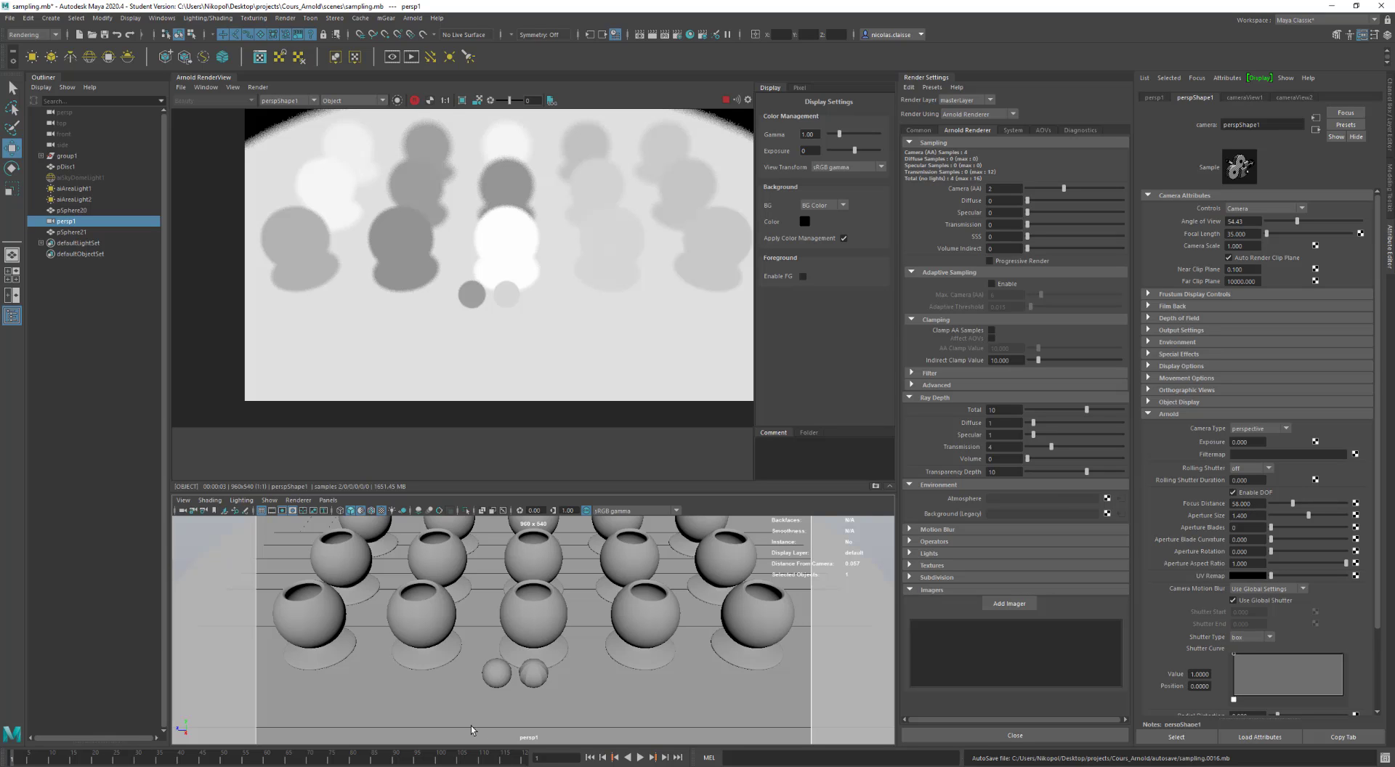
- Check the small front sphere's distance from the camera and set the persp1 camera's focus distance to 62
click(535, 674)
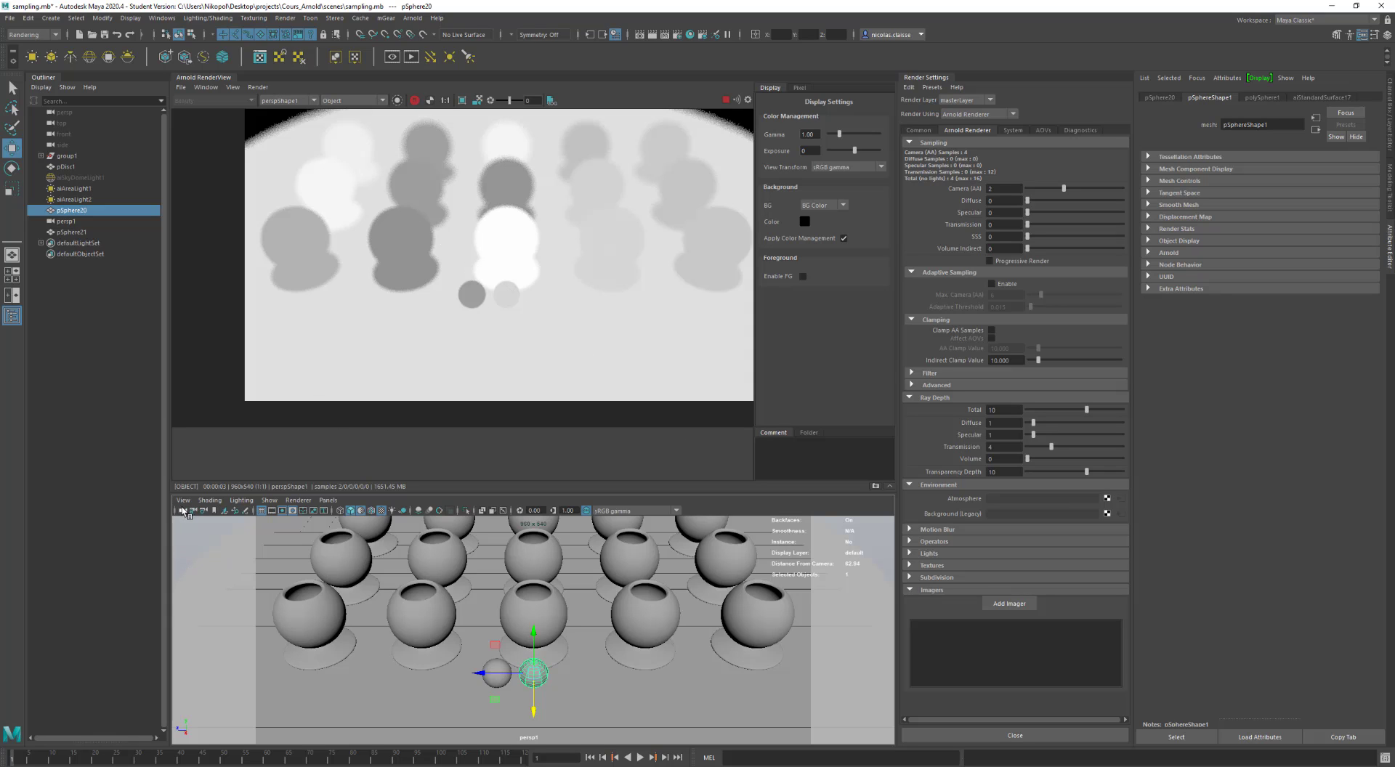
click(183, 510)
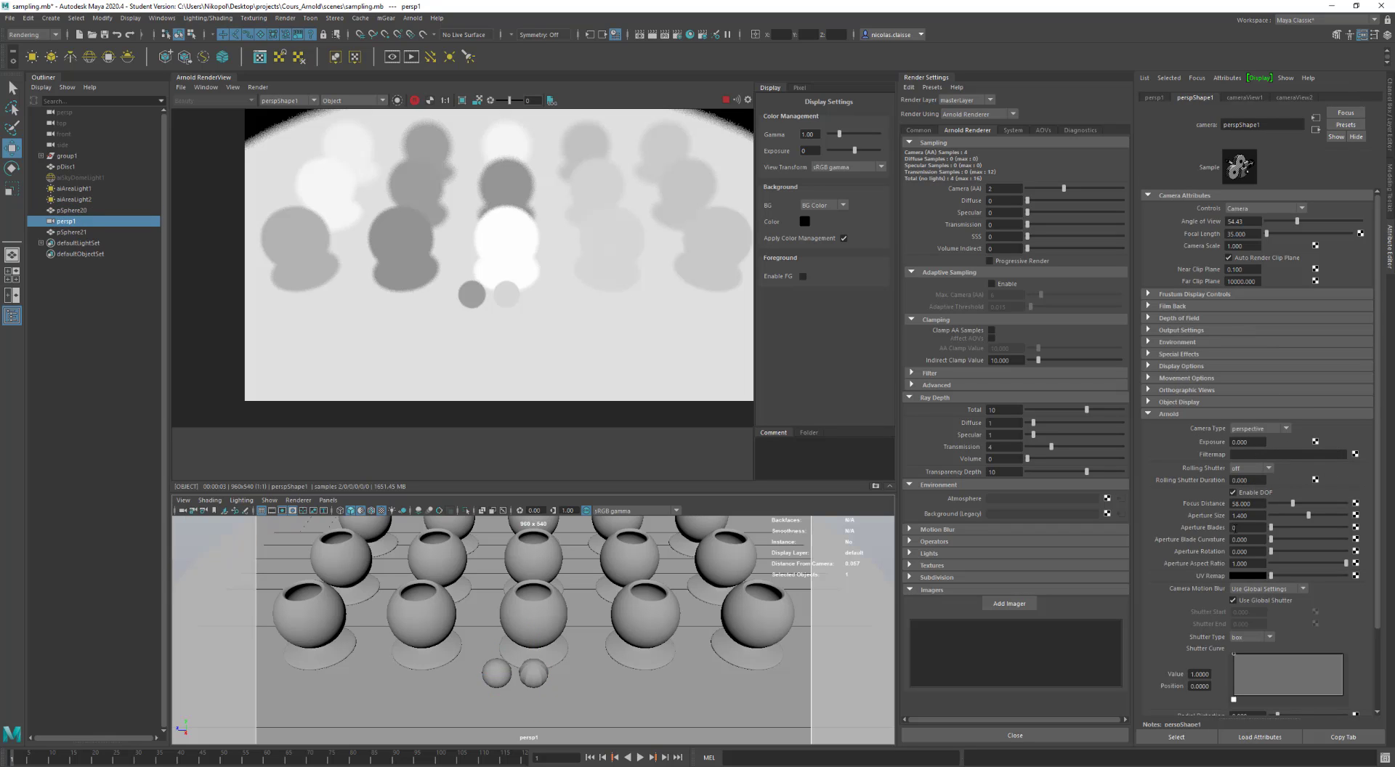
click(1231, 503)
text(62)
key(Return)
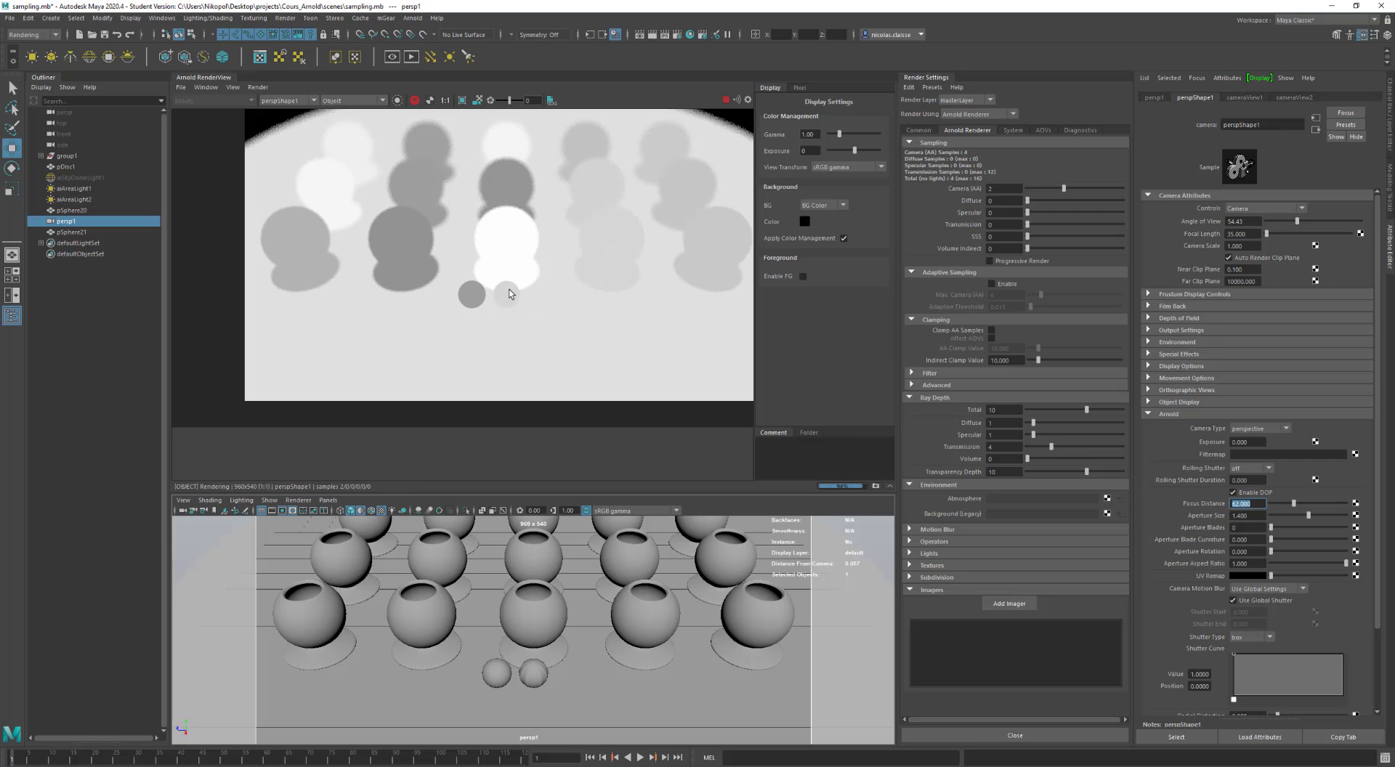
- Examine the depth-of-field focus on the two small front spheres in the render and reframe the whole image
scroll(498, 300, up, 5)
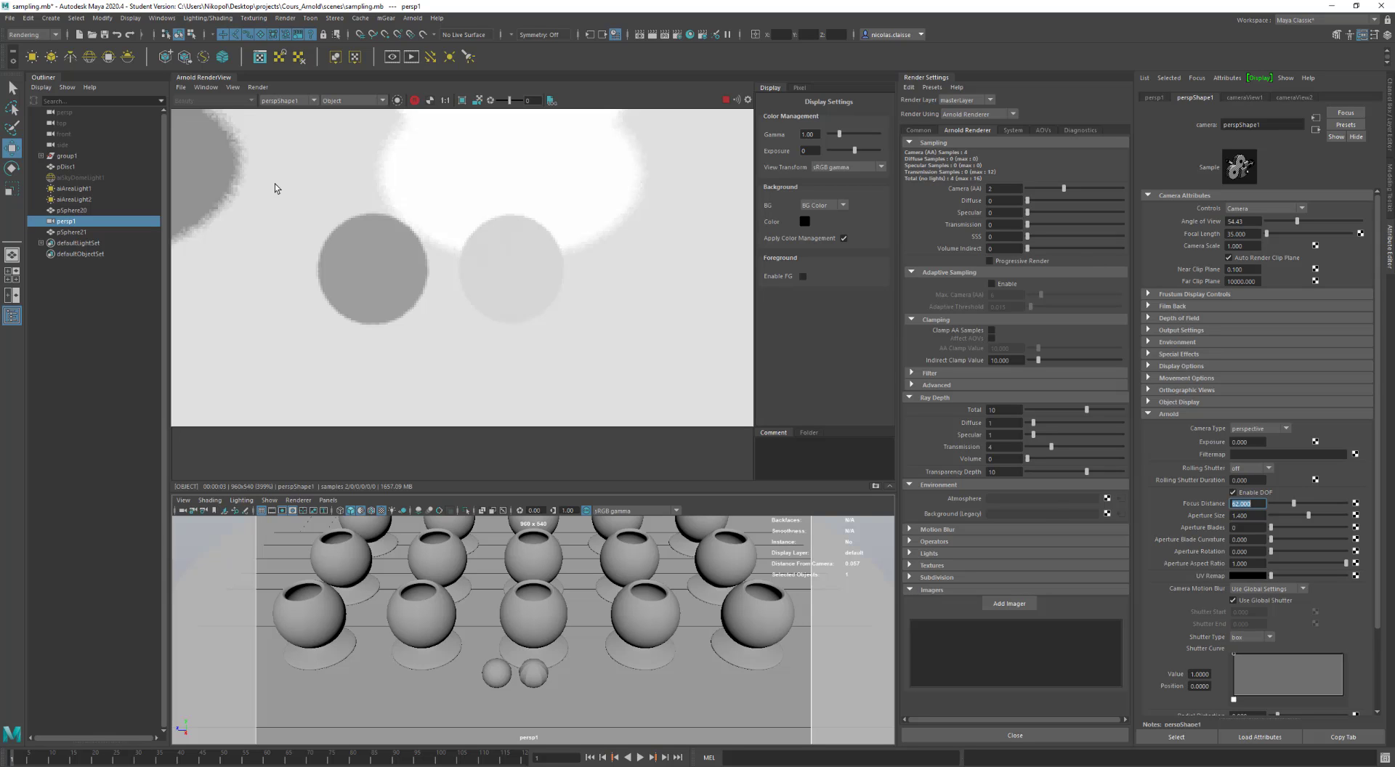
scroll(275, 182, down, 4)
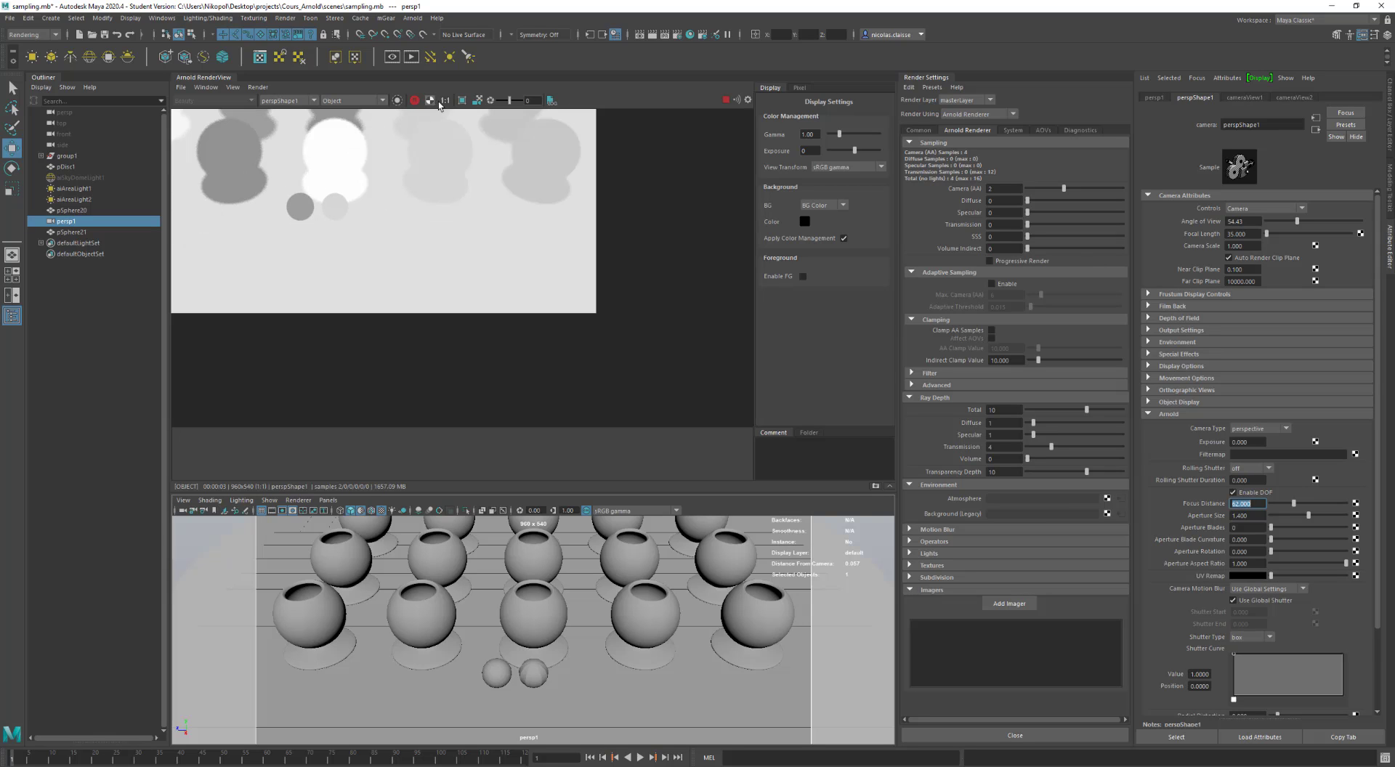
key(f)
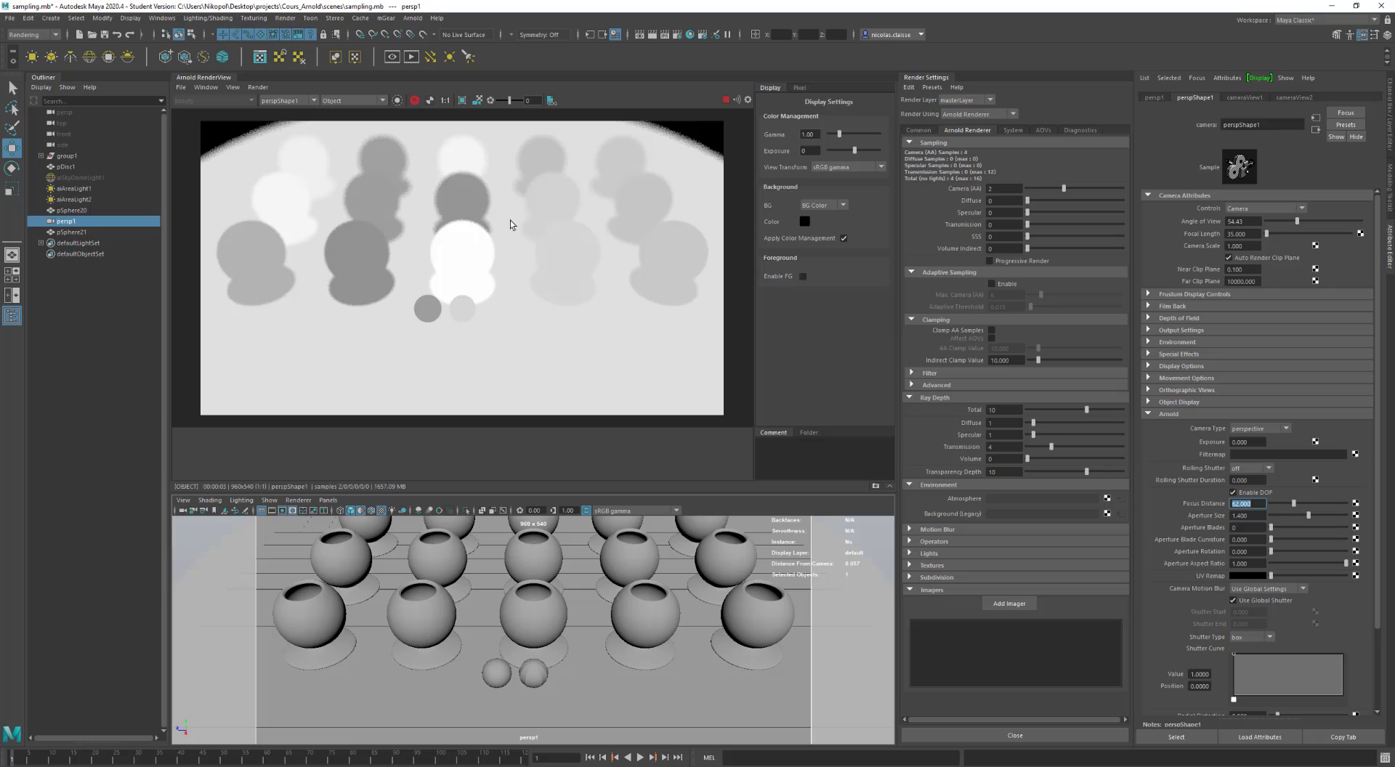
- Try higher Camera (AA) values on the depth-of-field render and finish at 2
click(1092, 189)
click(1087, 189)
click(1061, 187)
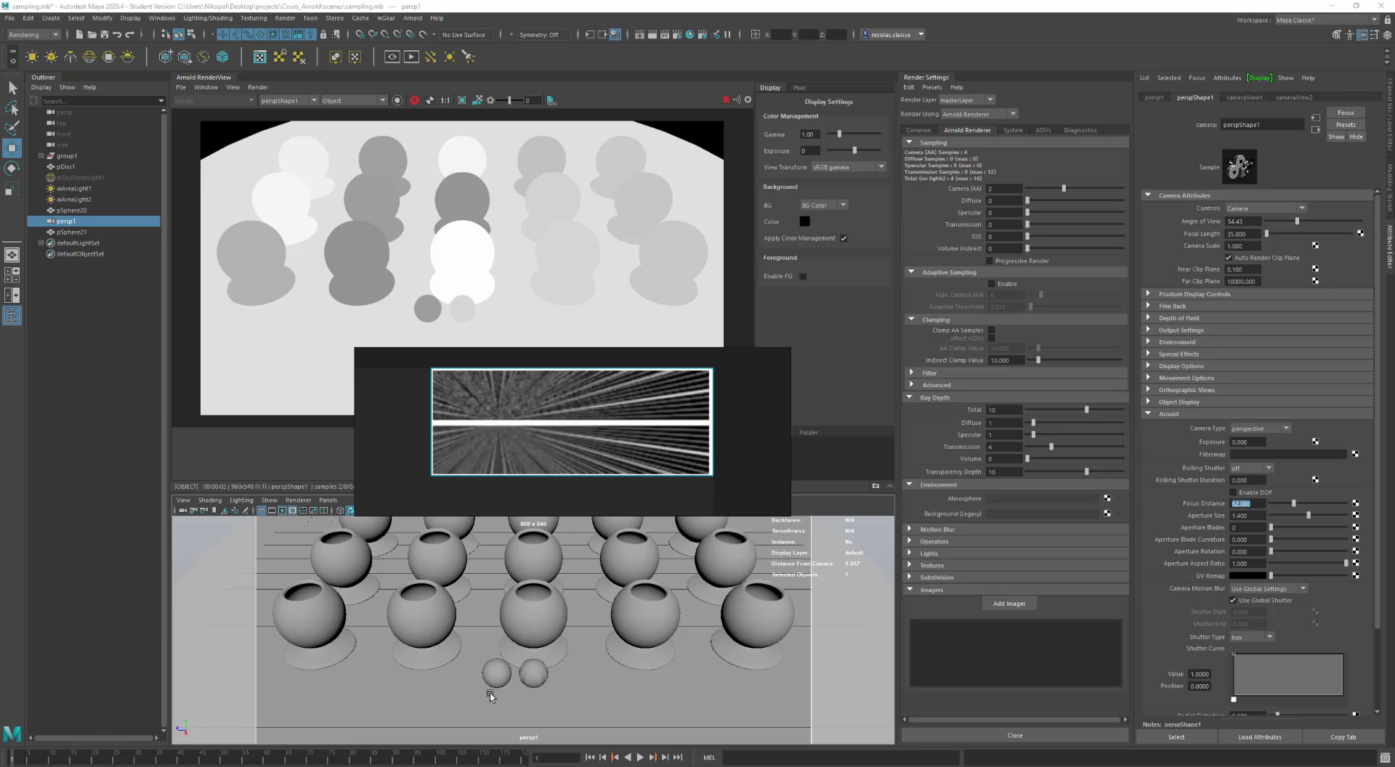
- Connect an aiImage texture to the base color of the aiStandardSurface material on small sphere pSphere21
click(495, 674)
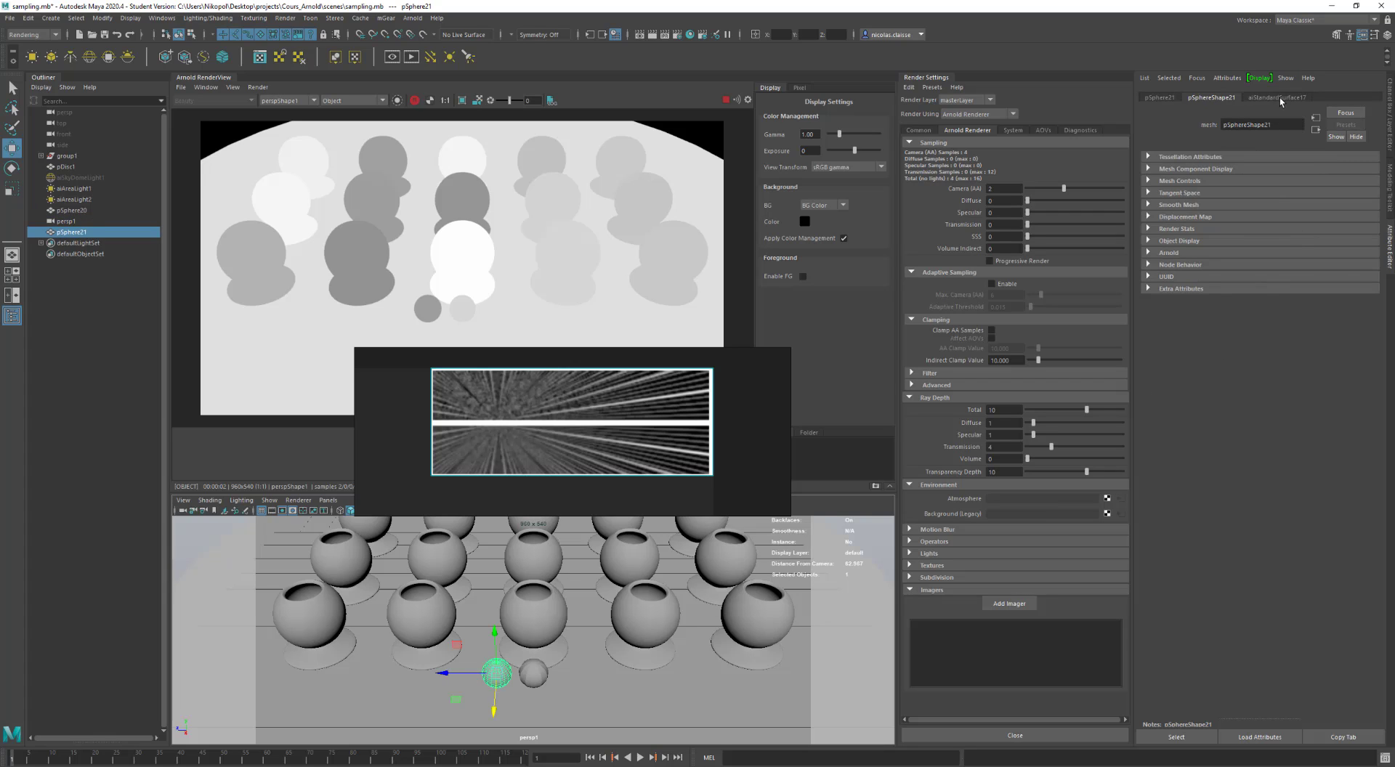
click(1282, 97)
click(1366, 236)
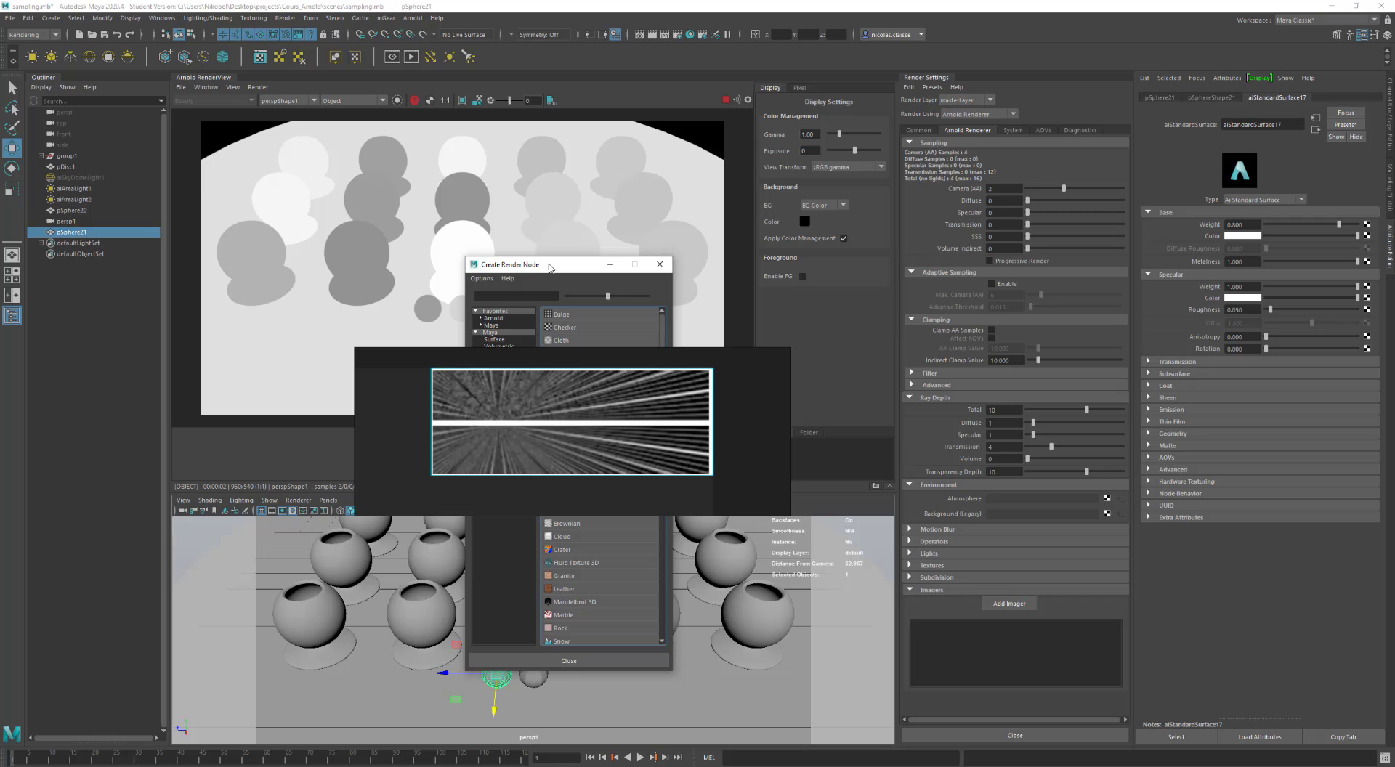
drag(549, 267, 970, 217)
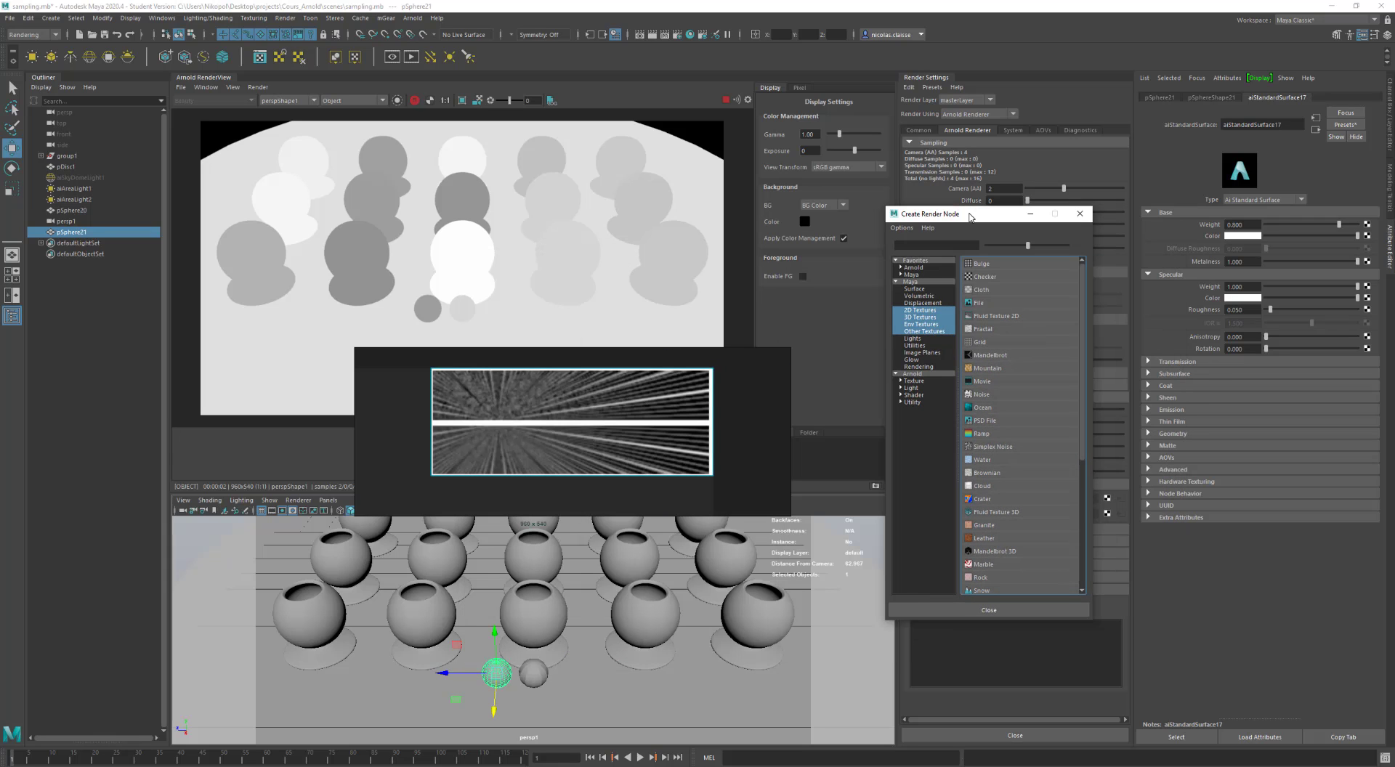
click(913, 381)
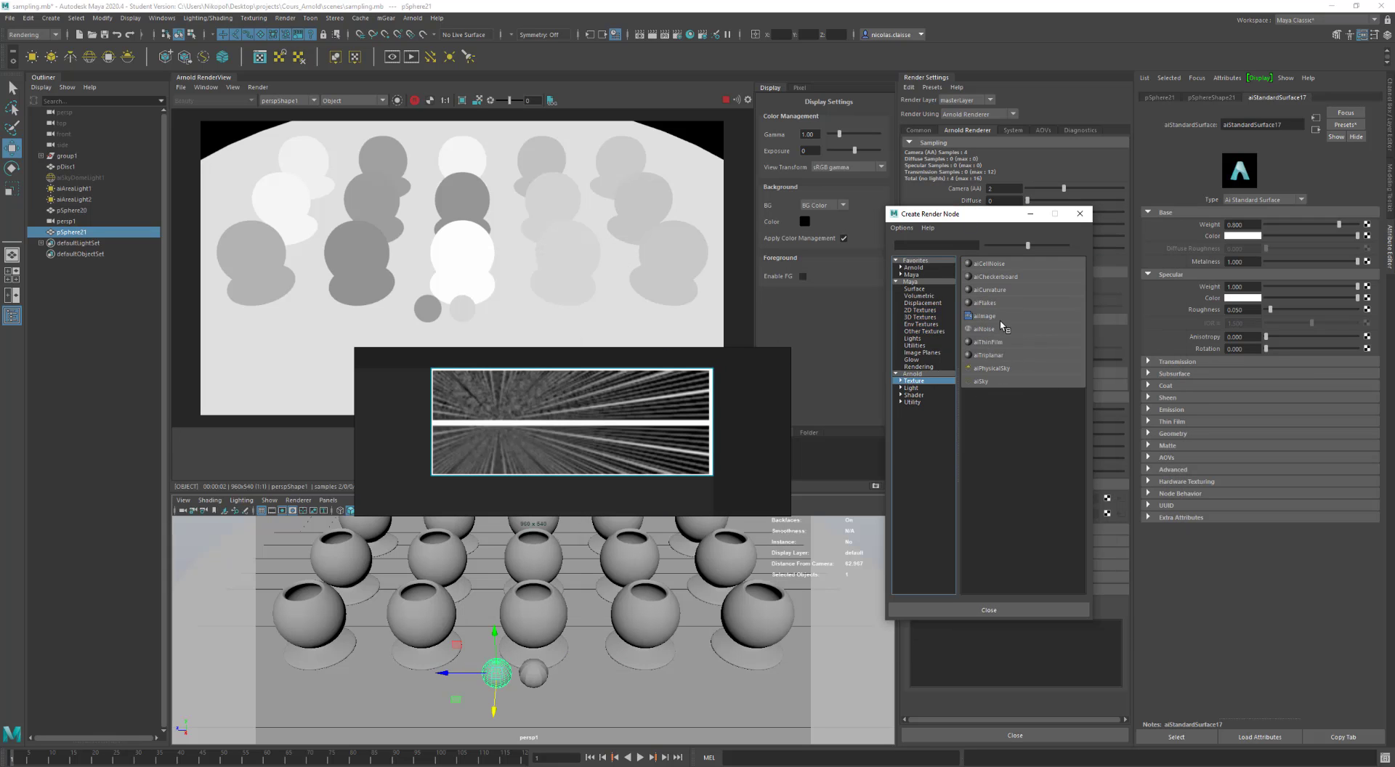
click(1005, 317)
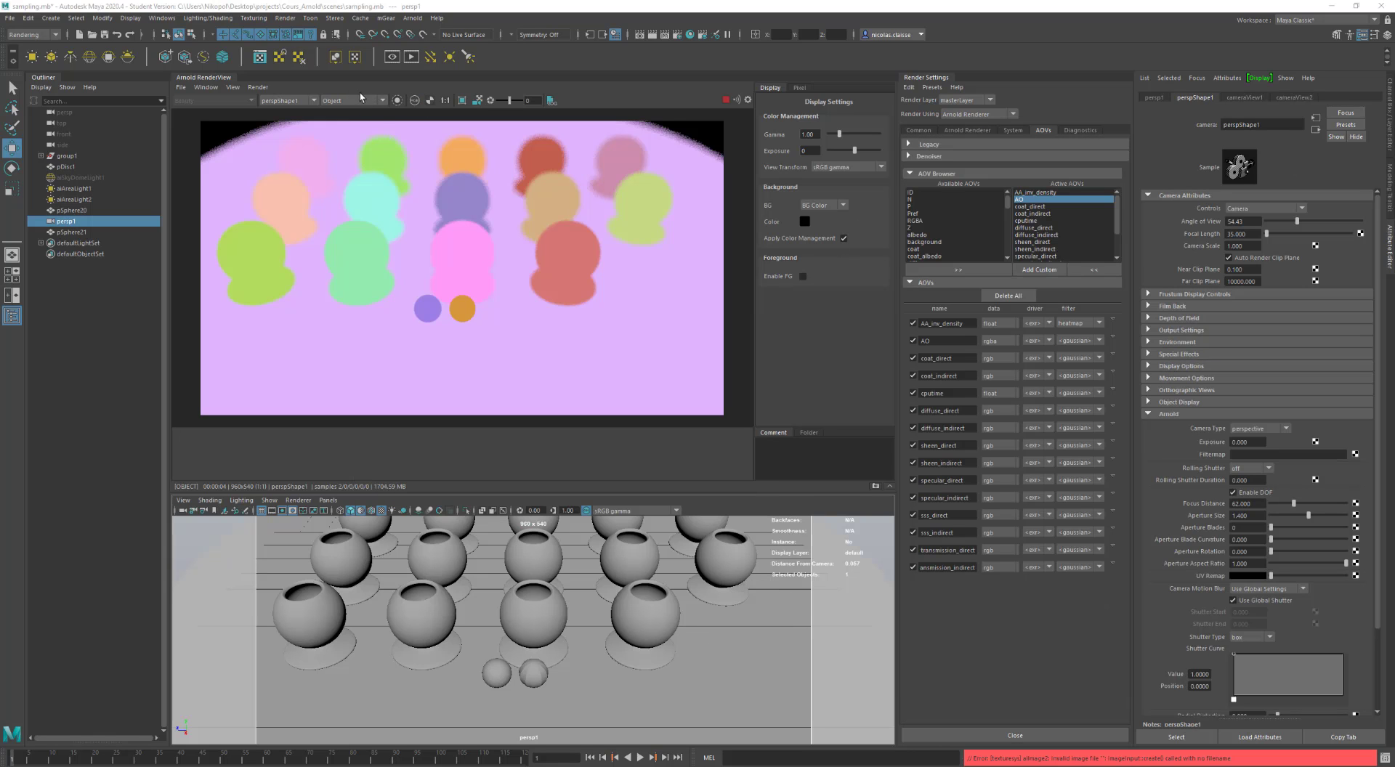
- Display the render in Basic shading mode and disable the persp1 camera's depth of field
click(361, 99)
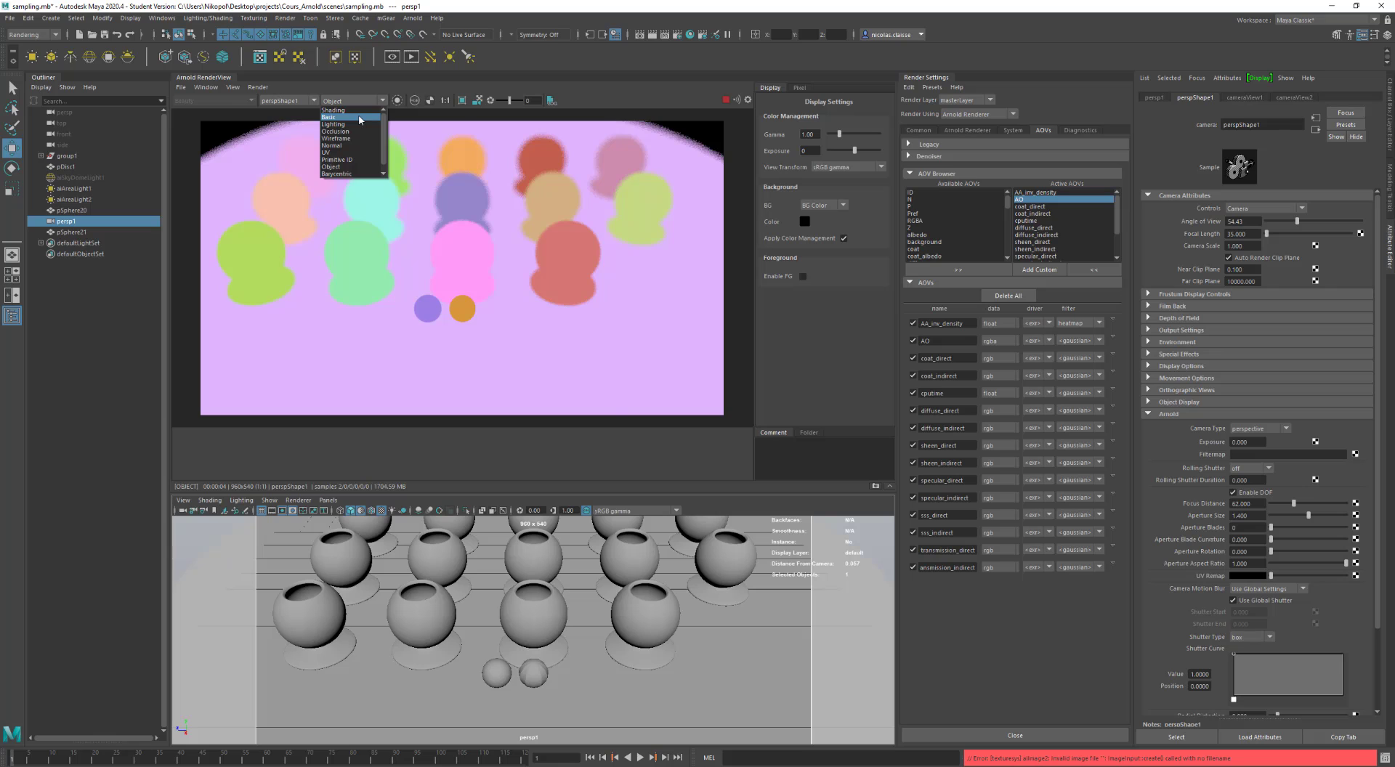
click(360, 117)
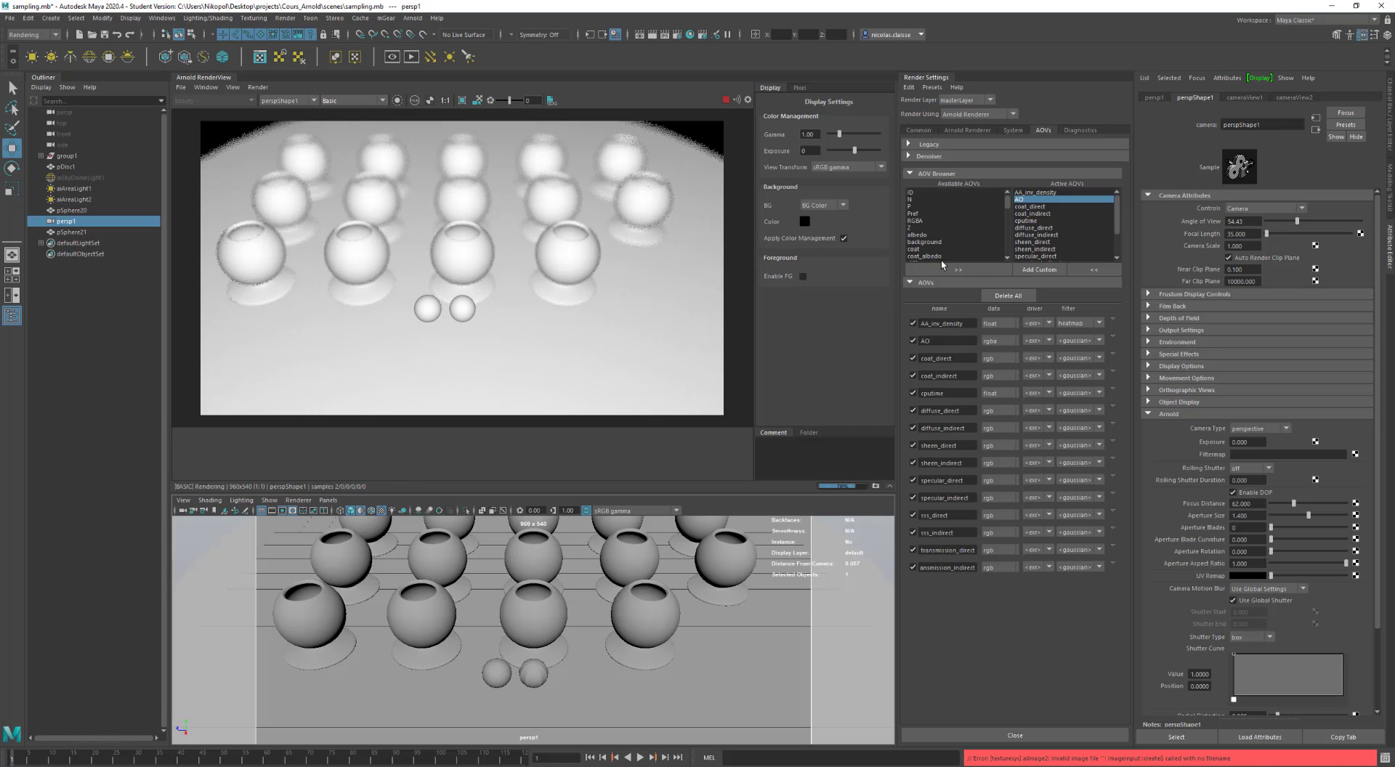
click(1247, 494)
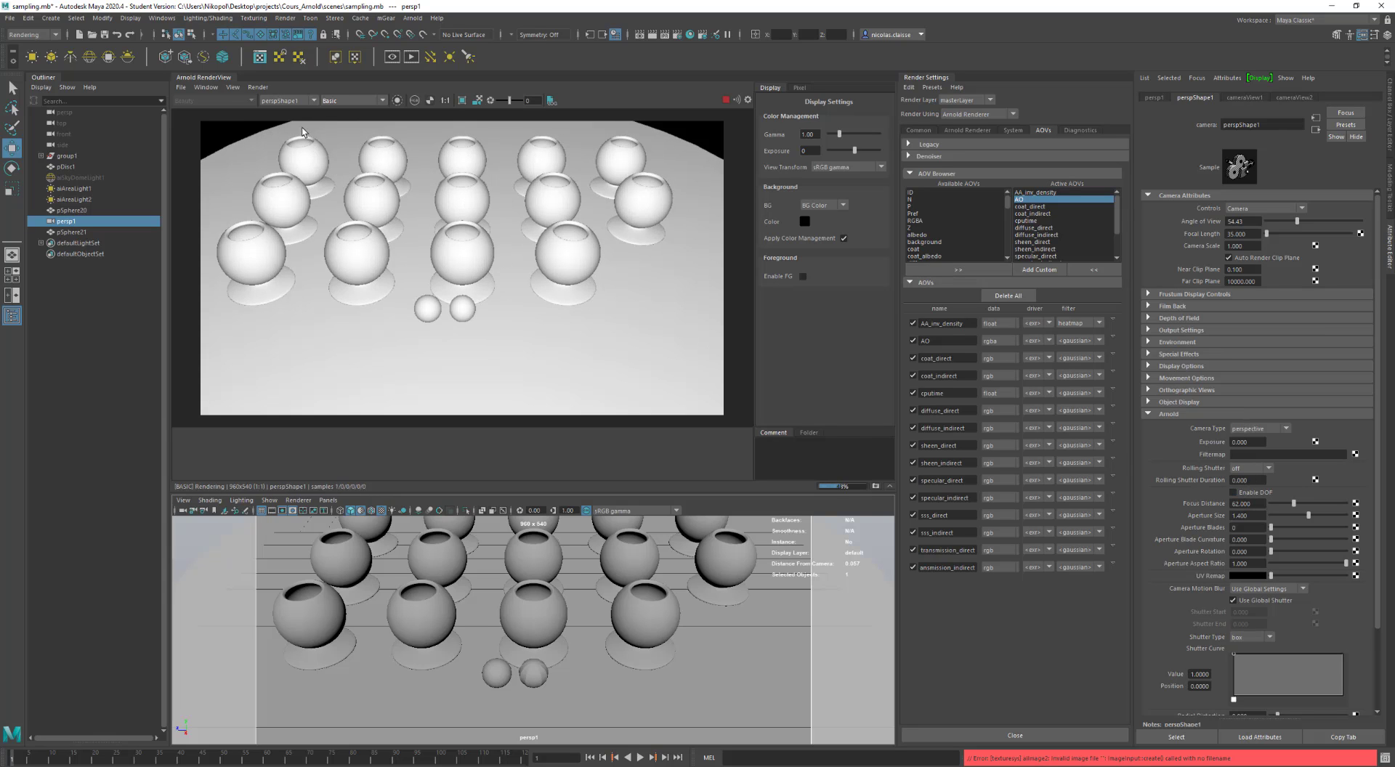
- Return the render view to the Shading mode and display the AO pass
click(342, 101)
click(341, 110)
click(242, 101)
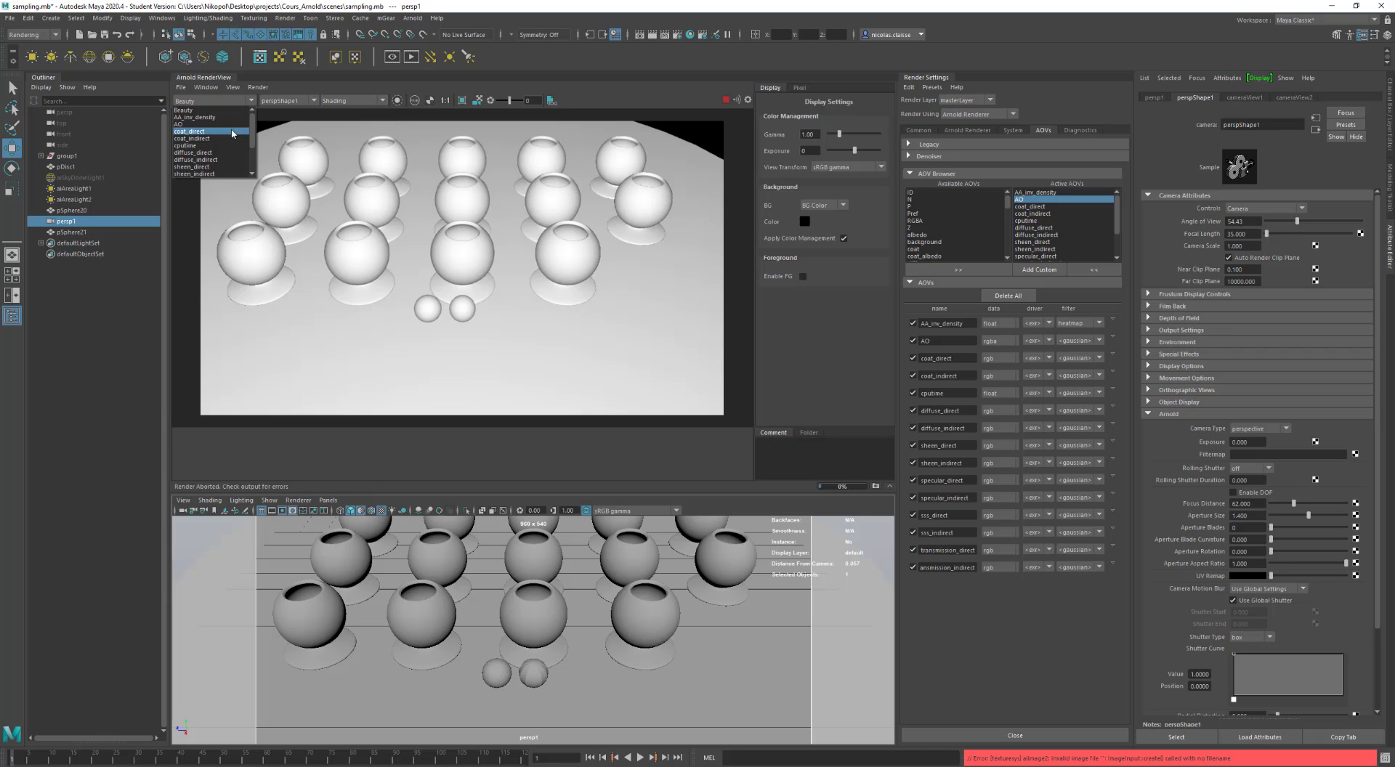
click(234, 125)
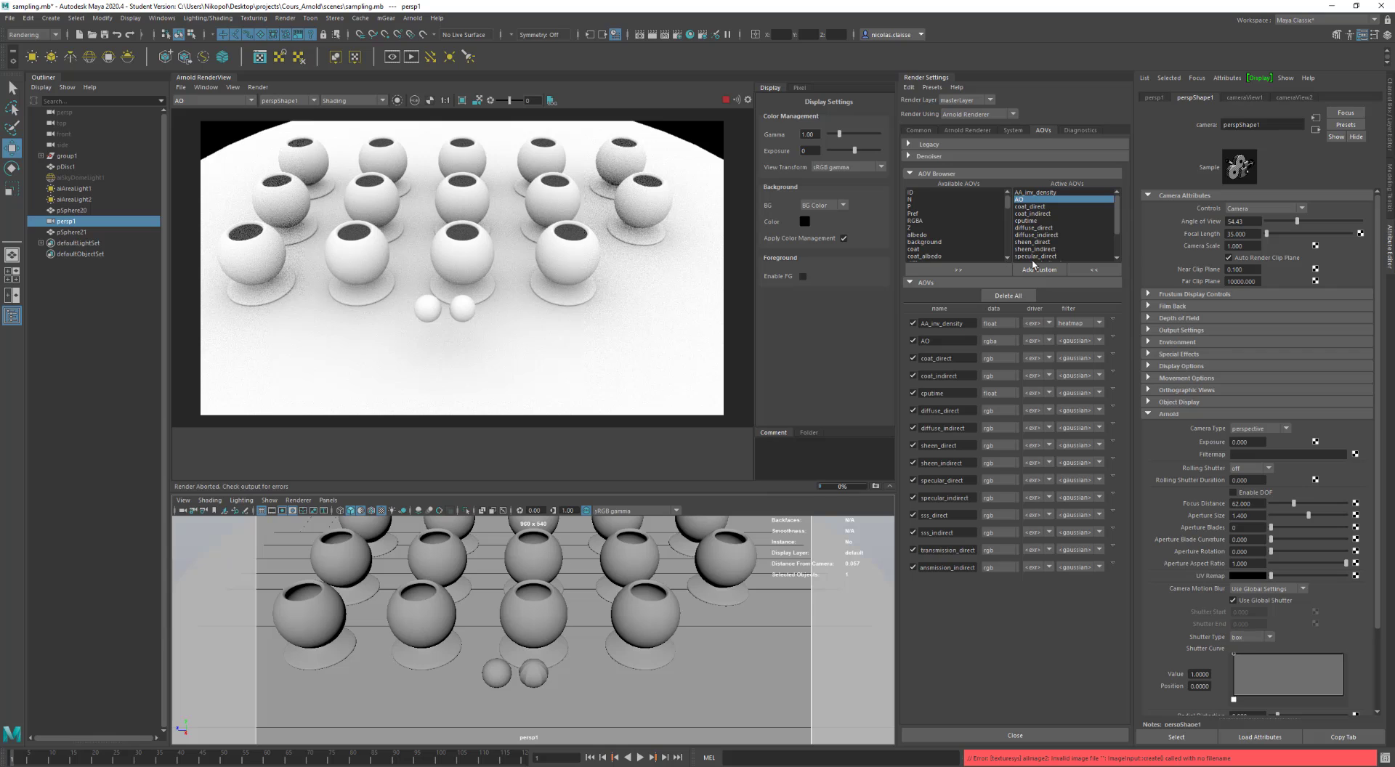
- Open the ambient occlusion shader assigned to the AO AOV and lower its sample count
click(1032, 200)
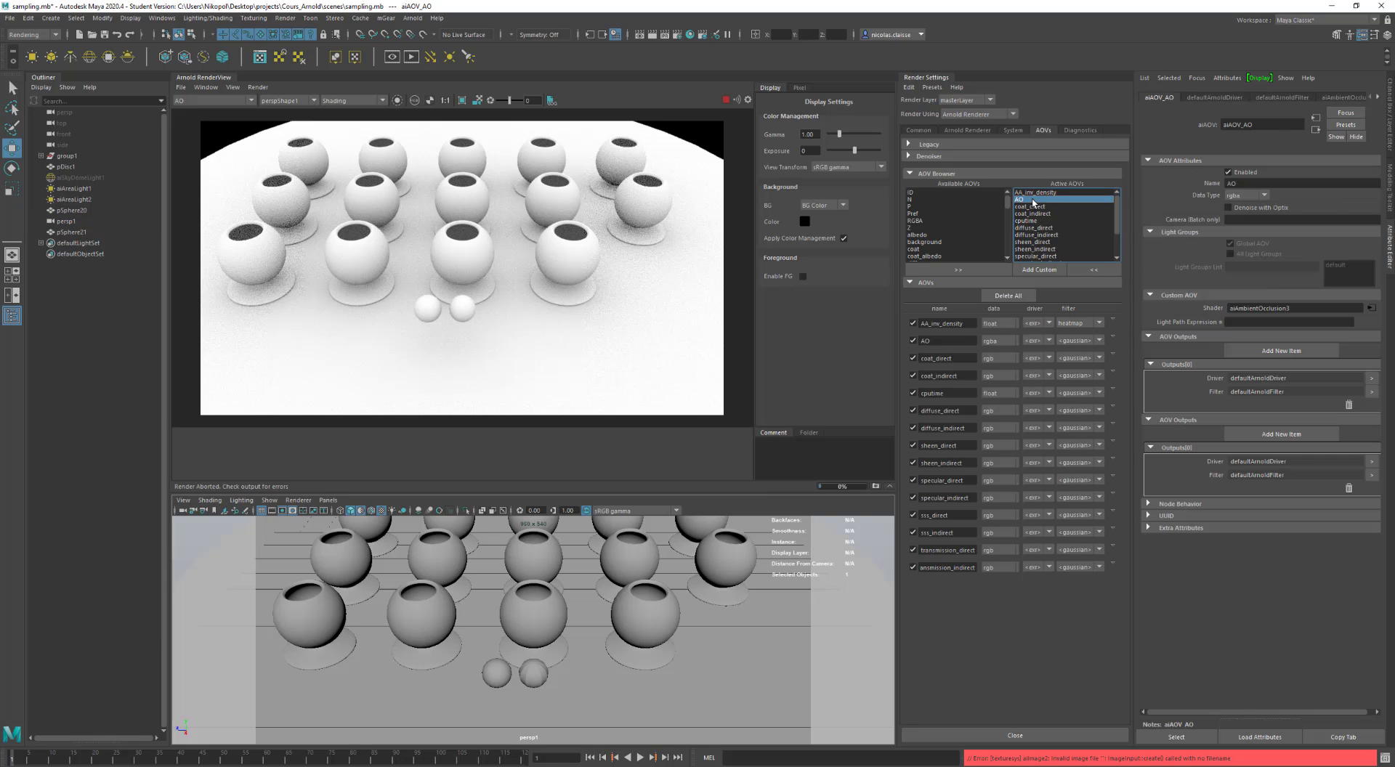
click(1370, 308)
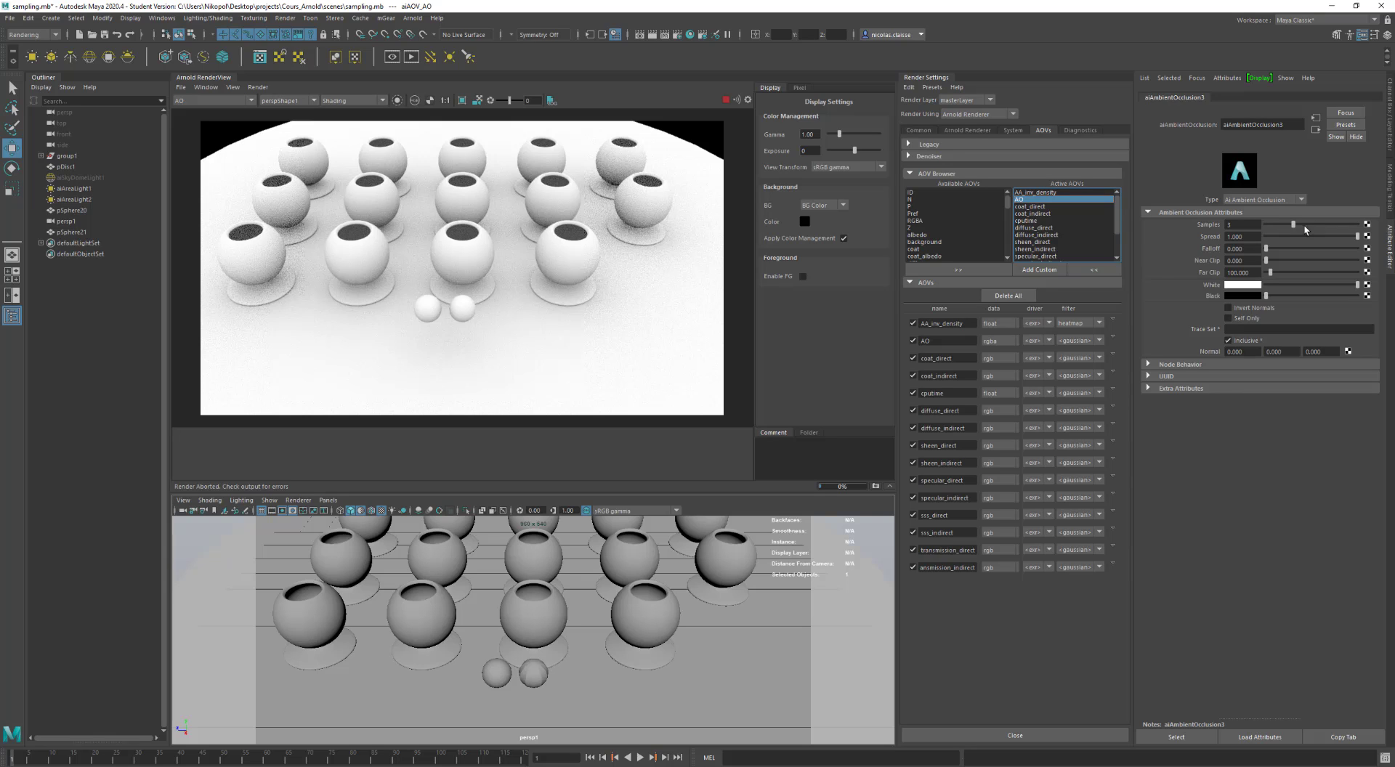
drag(1291, 225, 1266, 226)
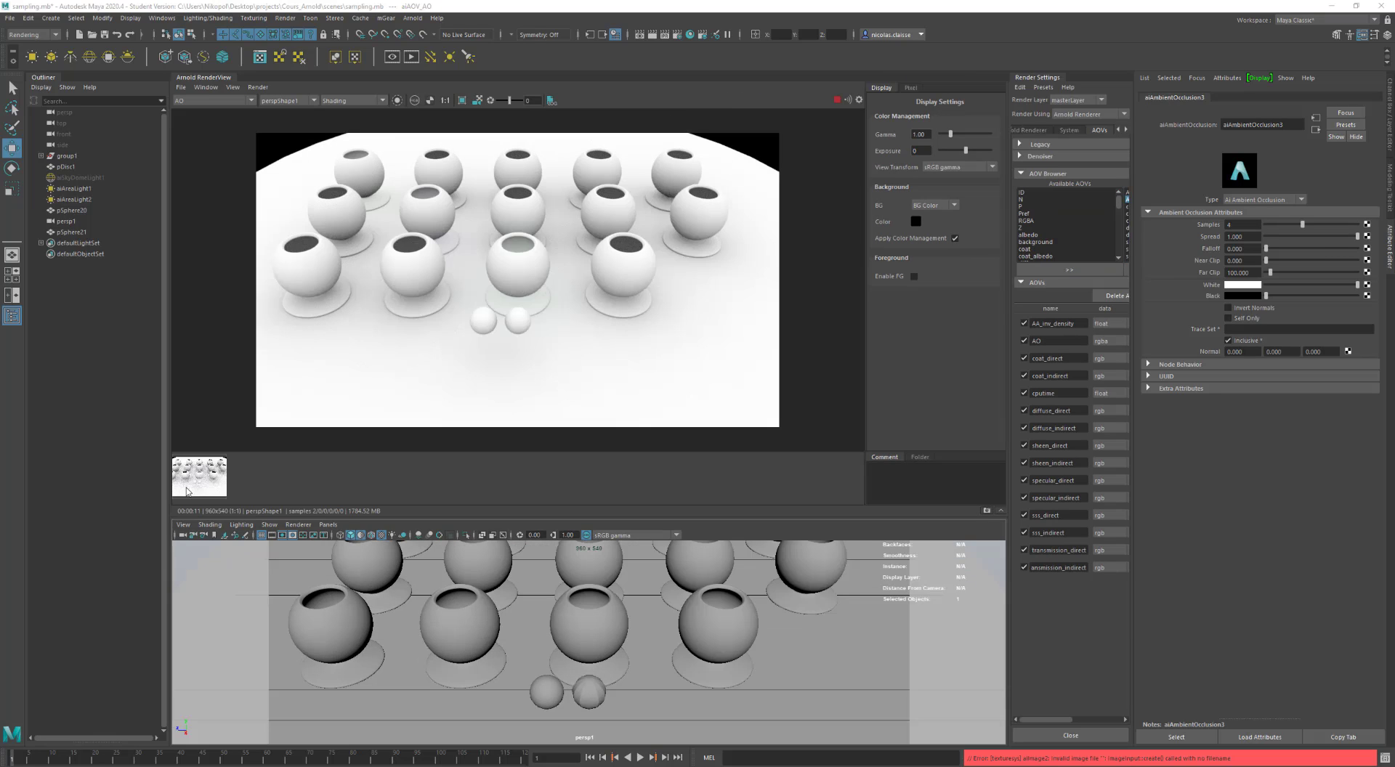
- Compare the noise in the stored AO snapshot with the current AO render
click(187, 491)
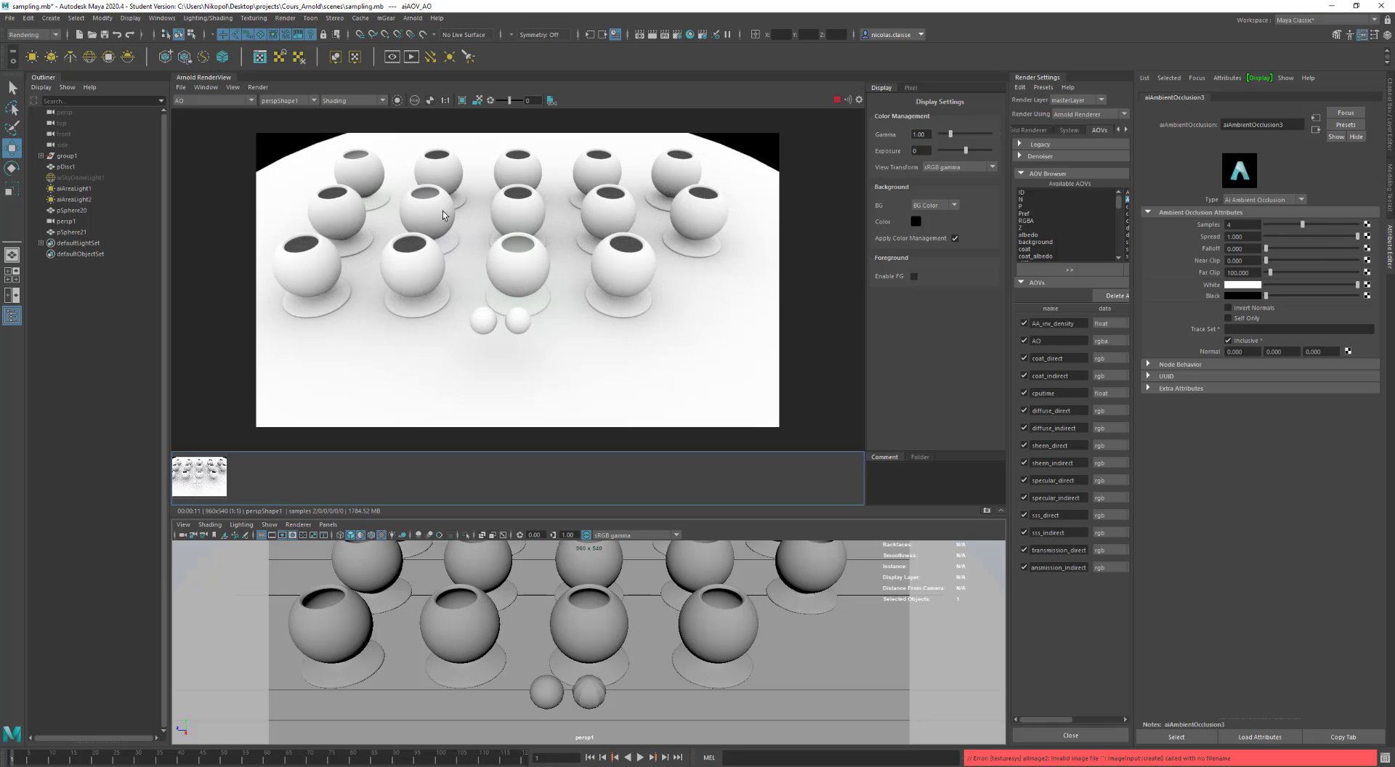
click(215, 480)
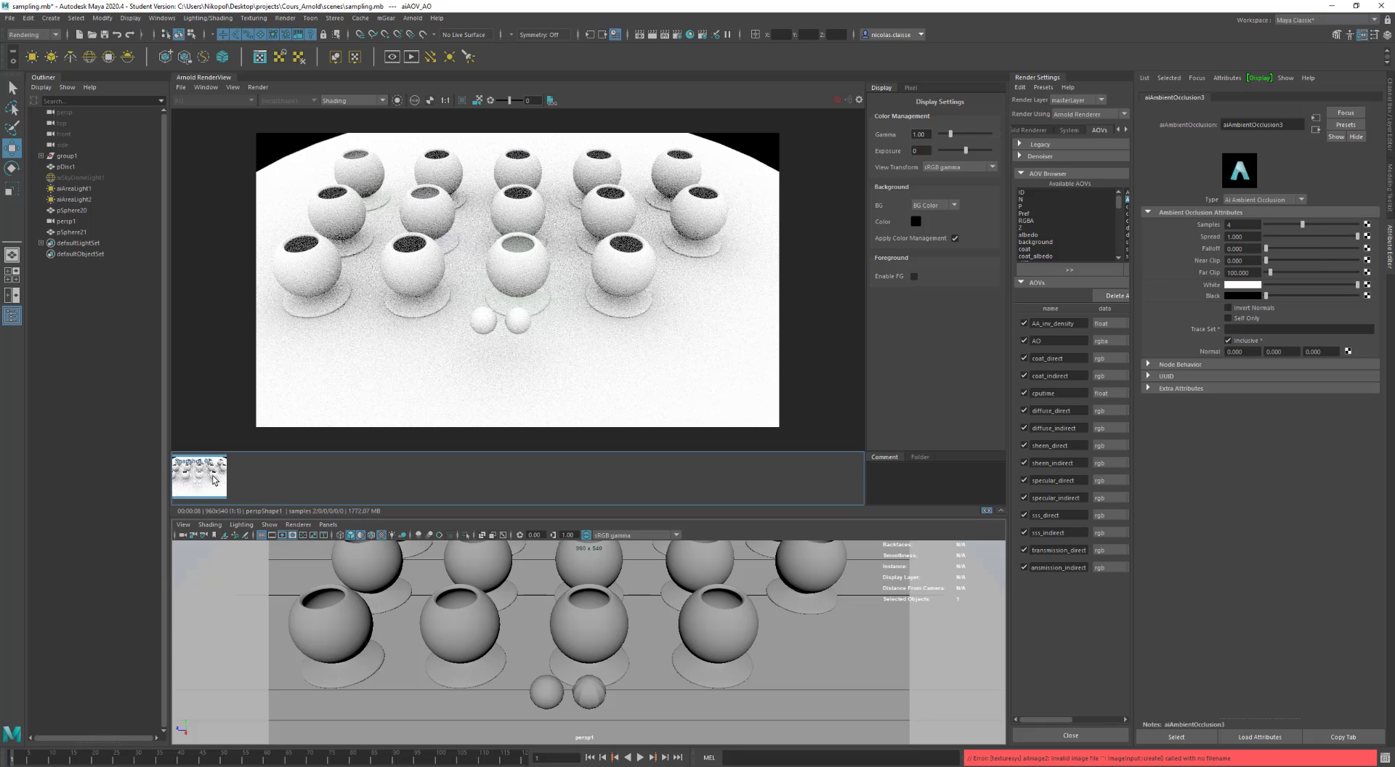
click(215, 480)
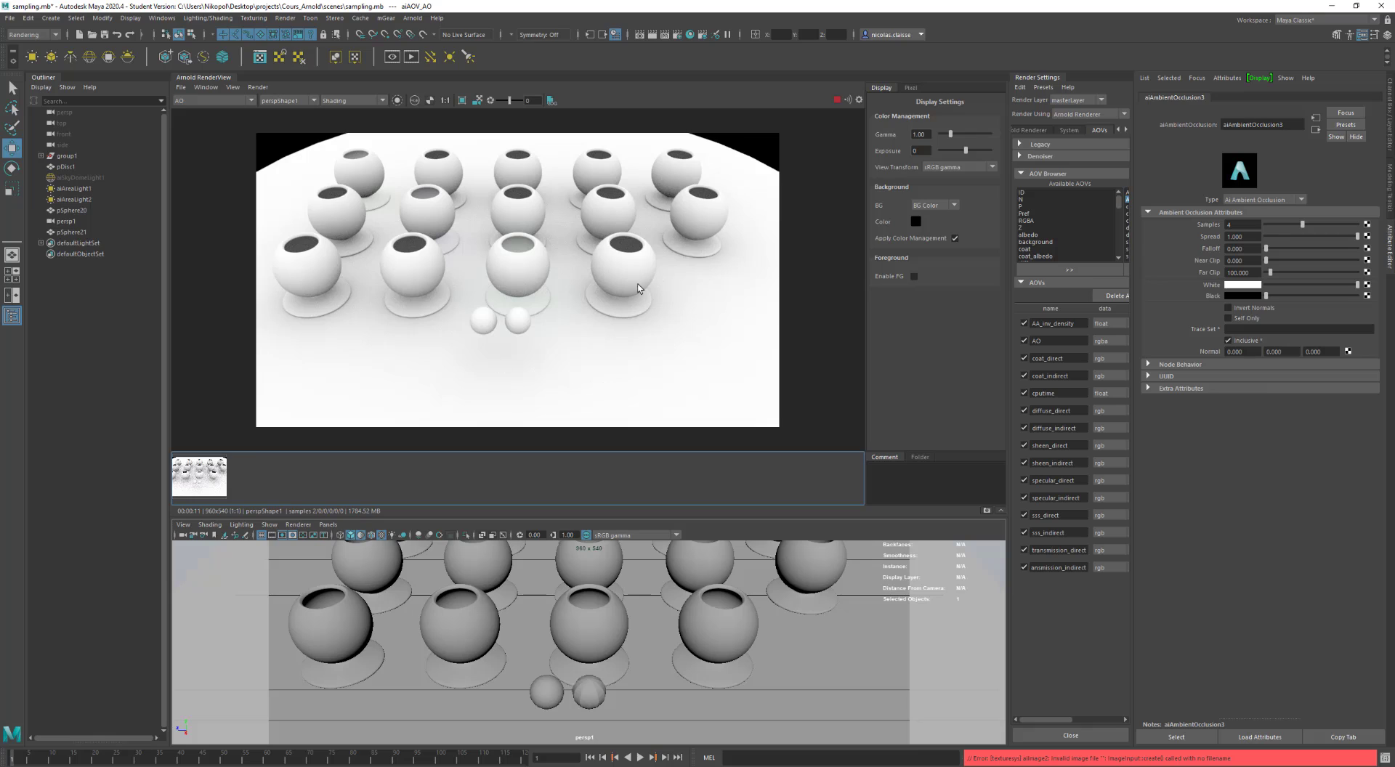
- Disable the AO AOV and display the diffuse_direct pass in the render view
click(1024, 341)
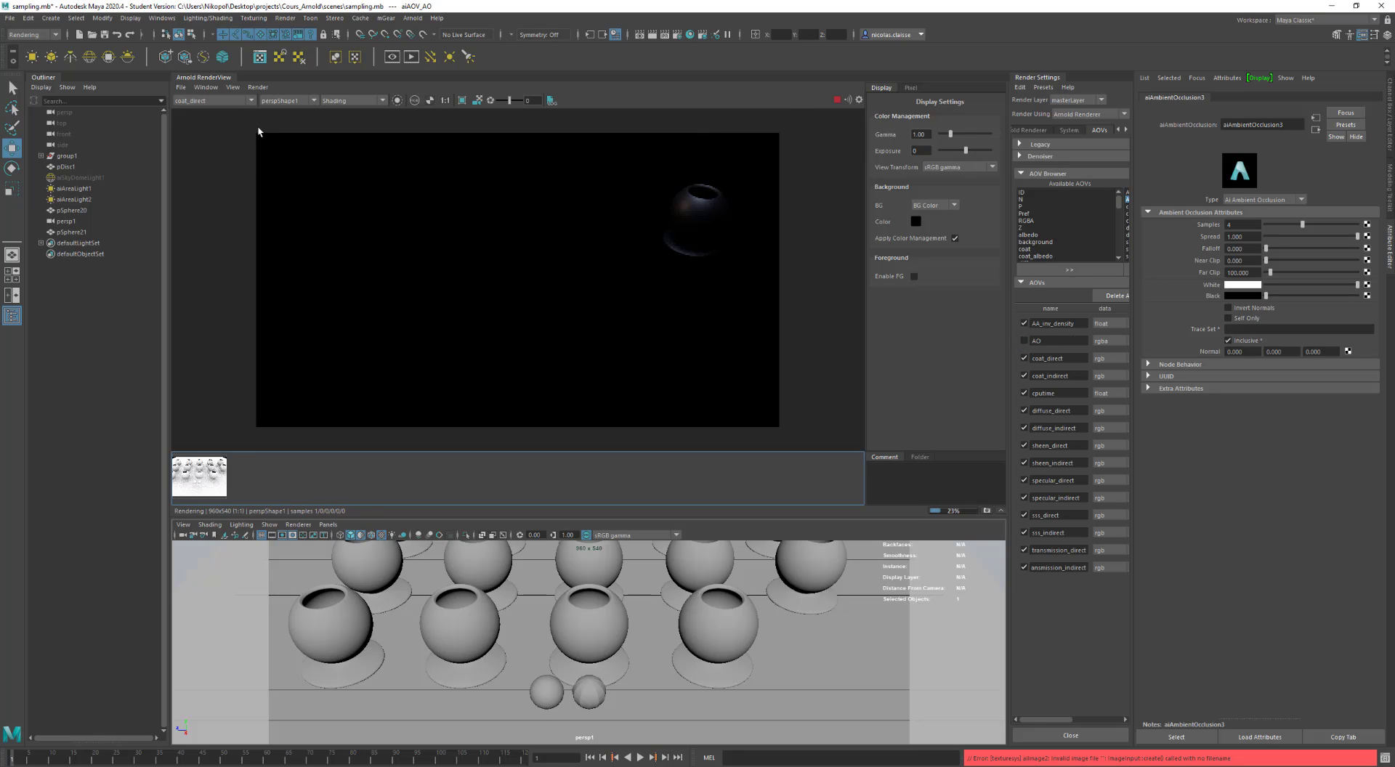
click(216, 103)
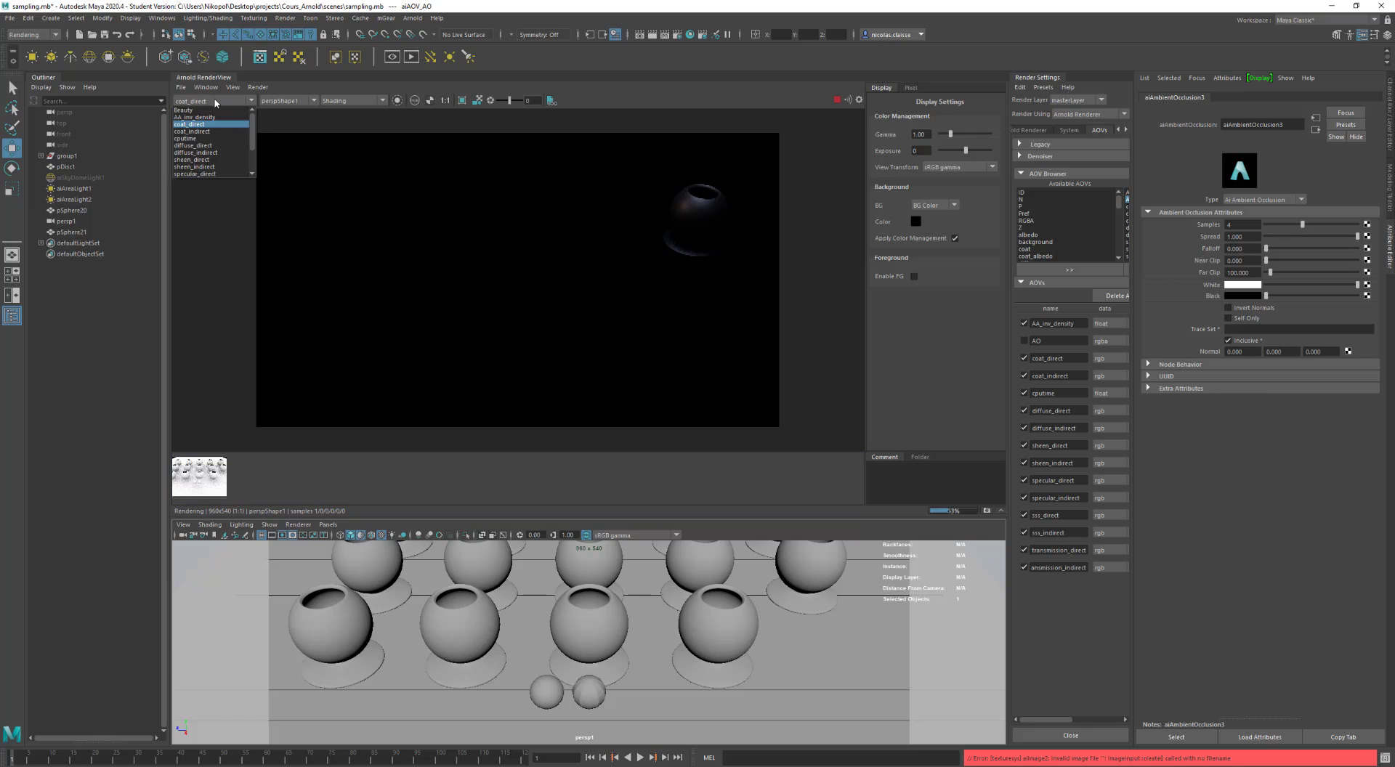
click(193, 145)
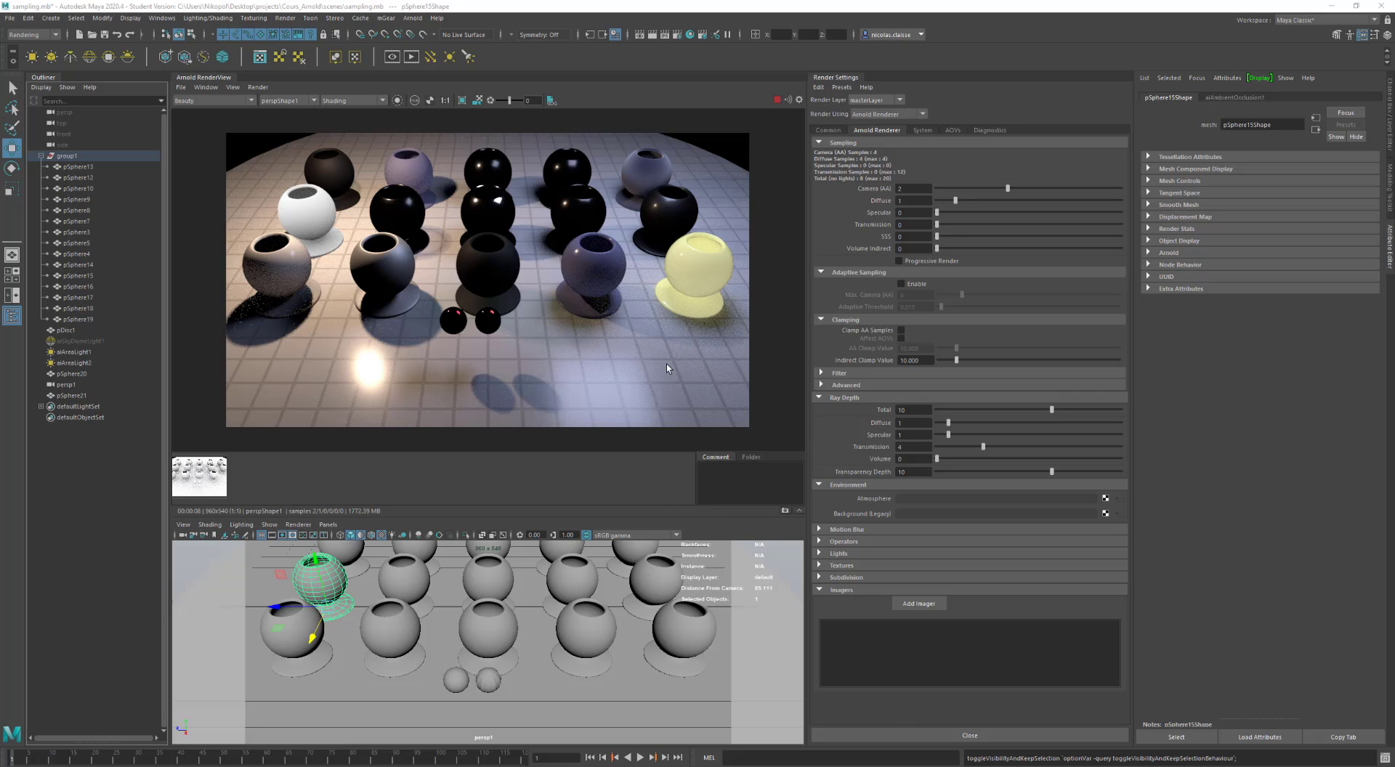
- Display the diffuse_direct pass in the render view, followed by the diffuse_indirect pass
click(211, 100)
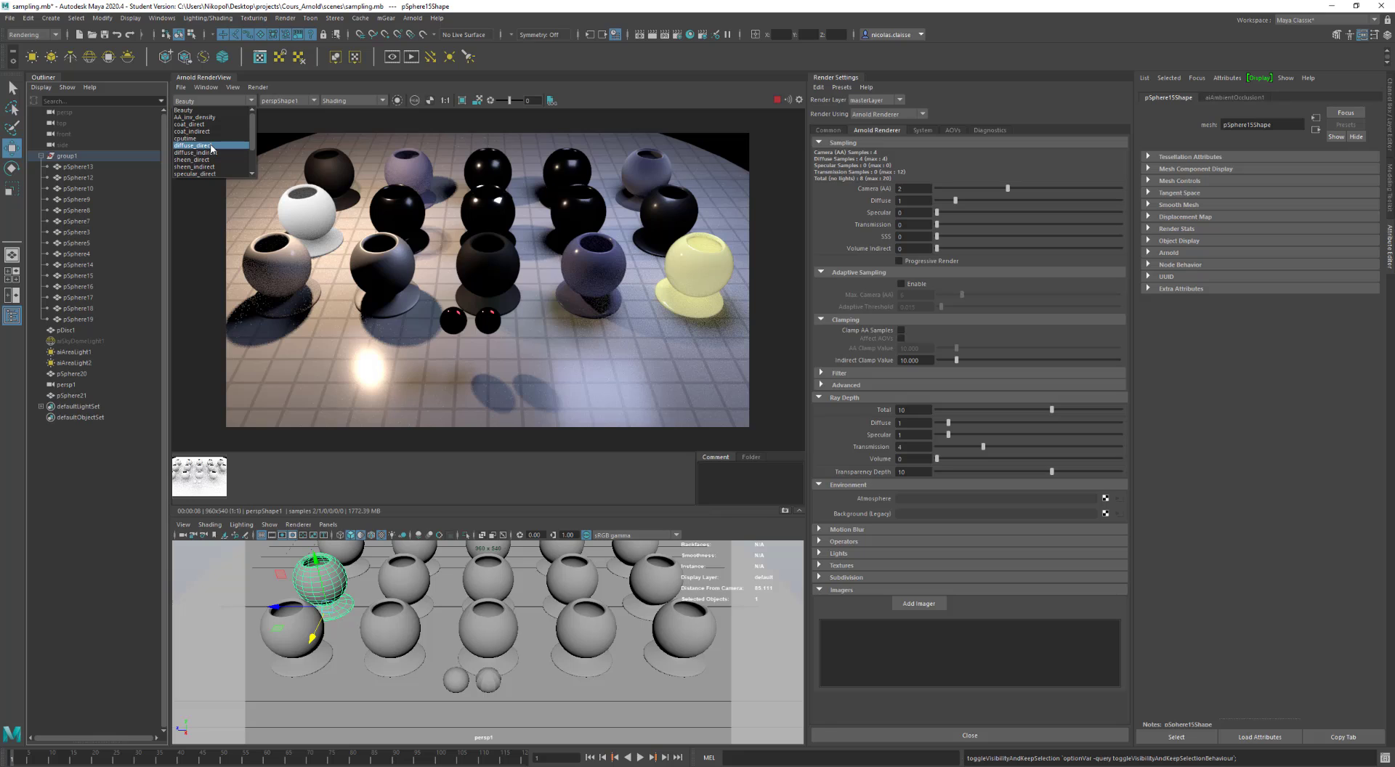
click(210, 145)
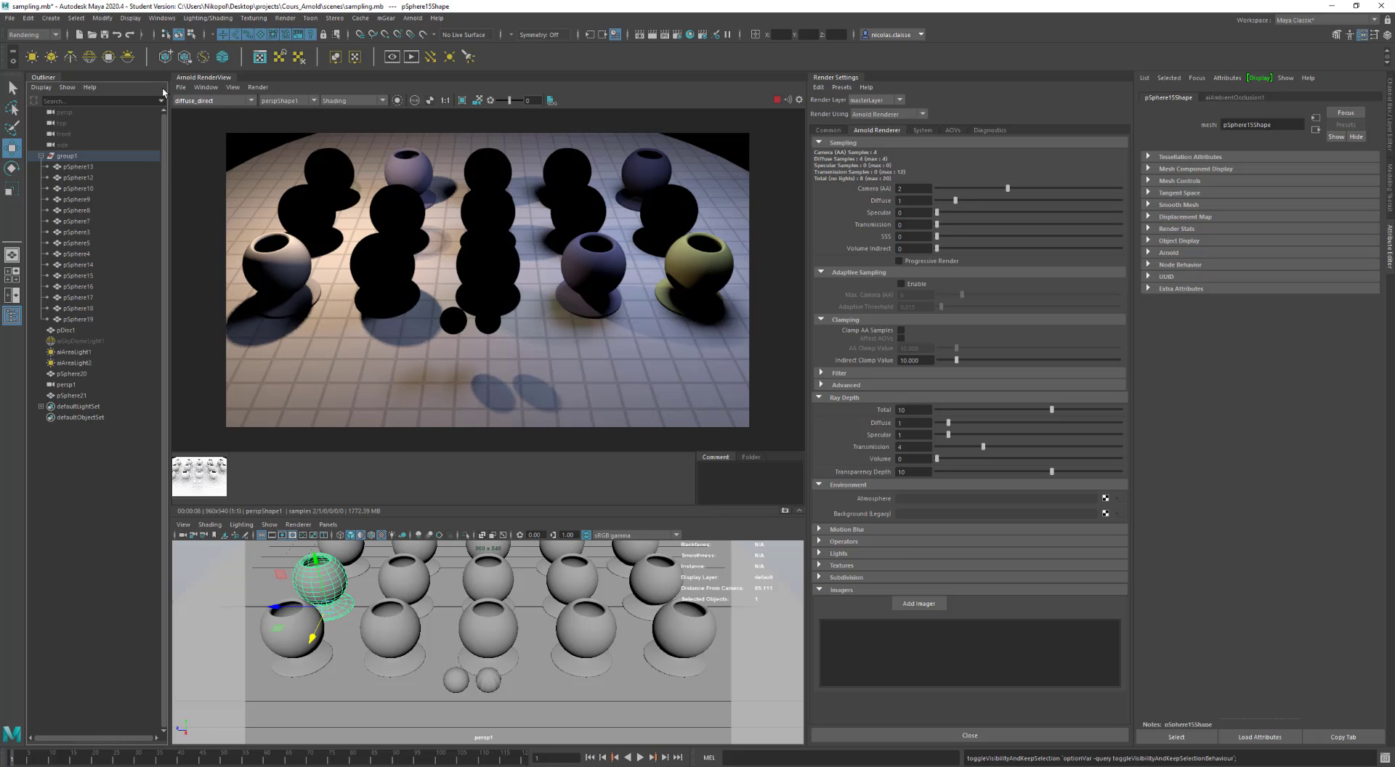
click(194, 102)
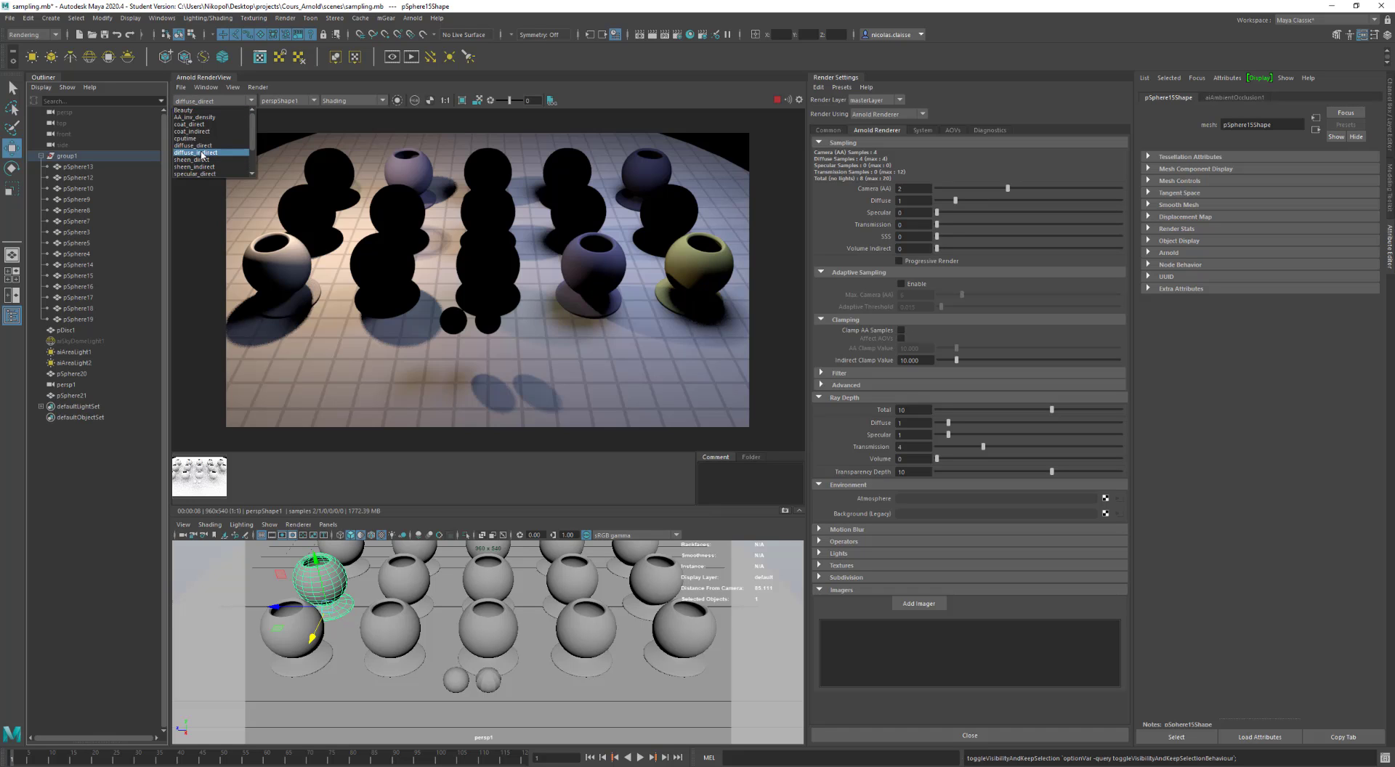
click(202, 153)
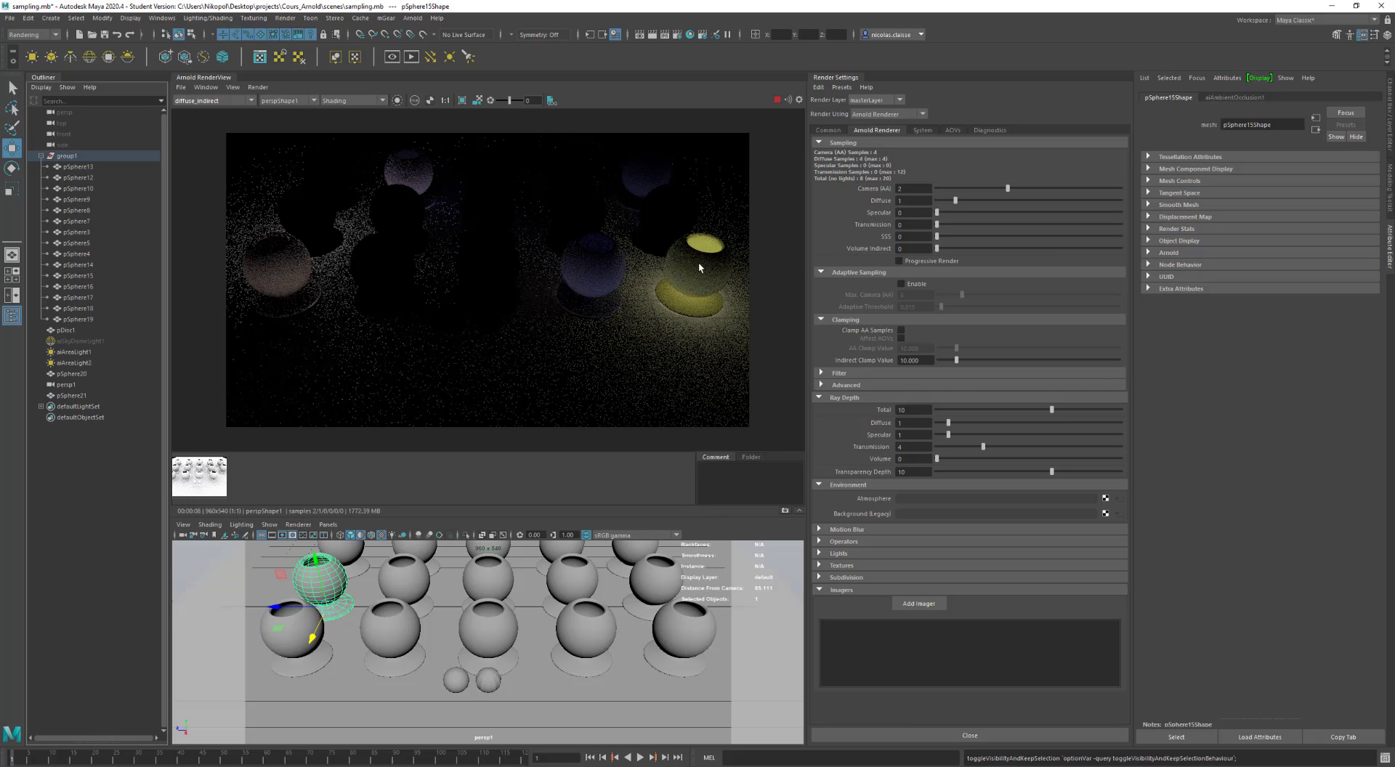
- Select the yellow emissive sphere, then the ambient occlusion sphere, and open the latter's shader attributes
click(695, 287)
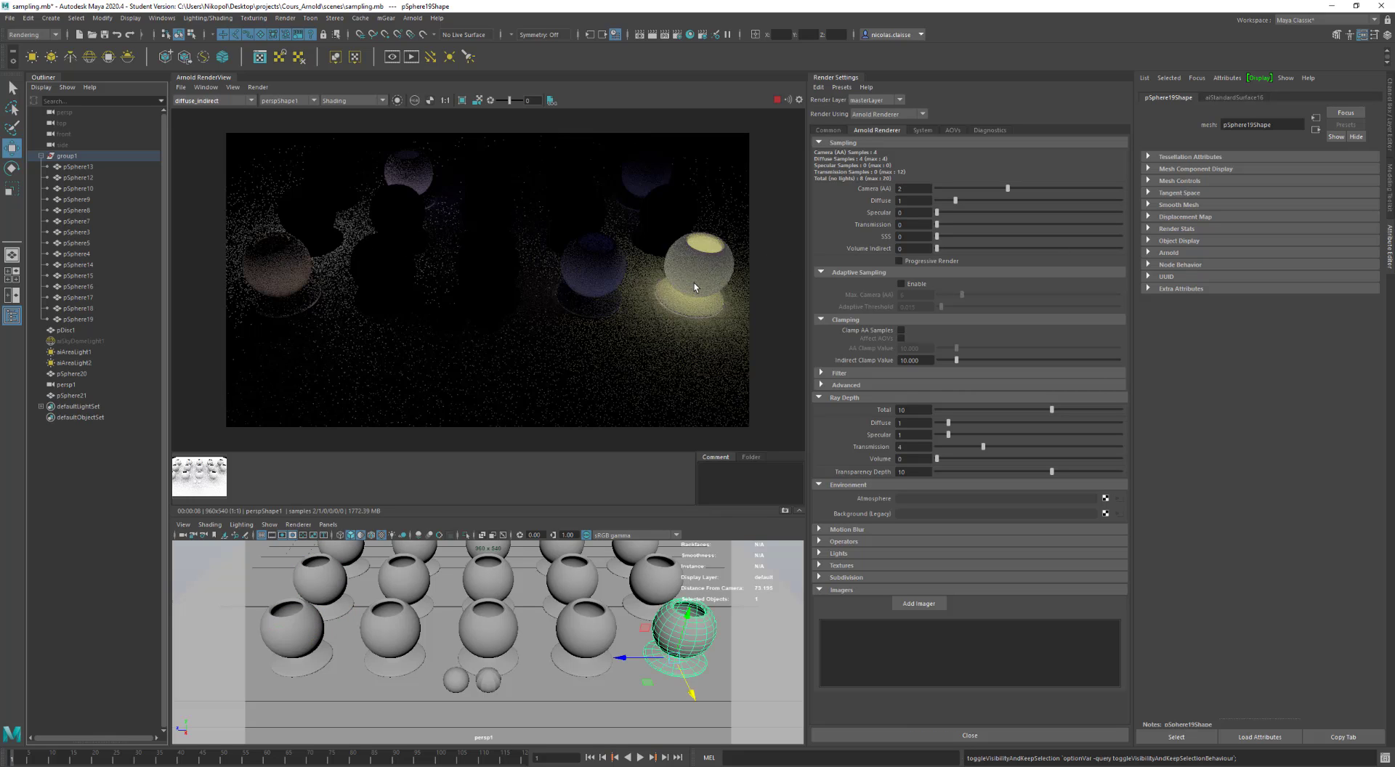
click(314, 236)
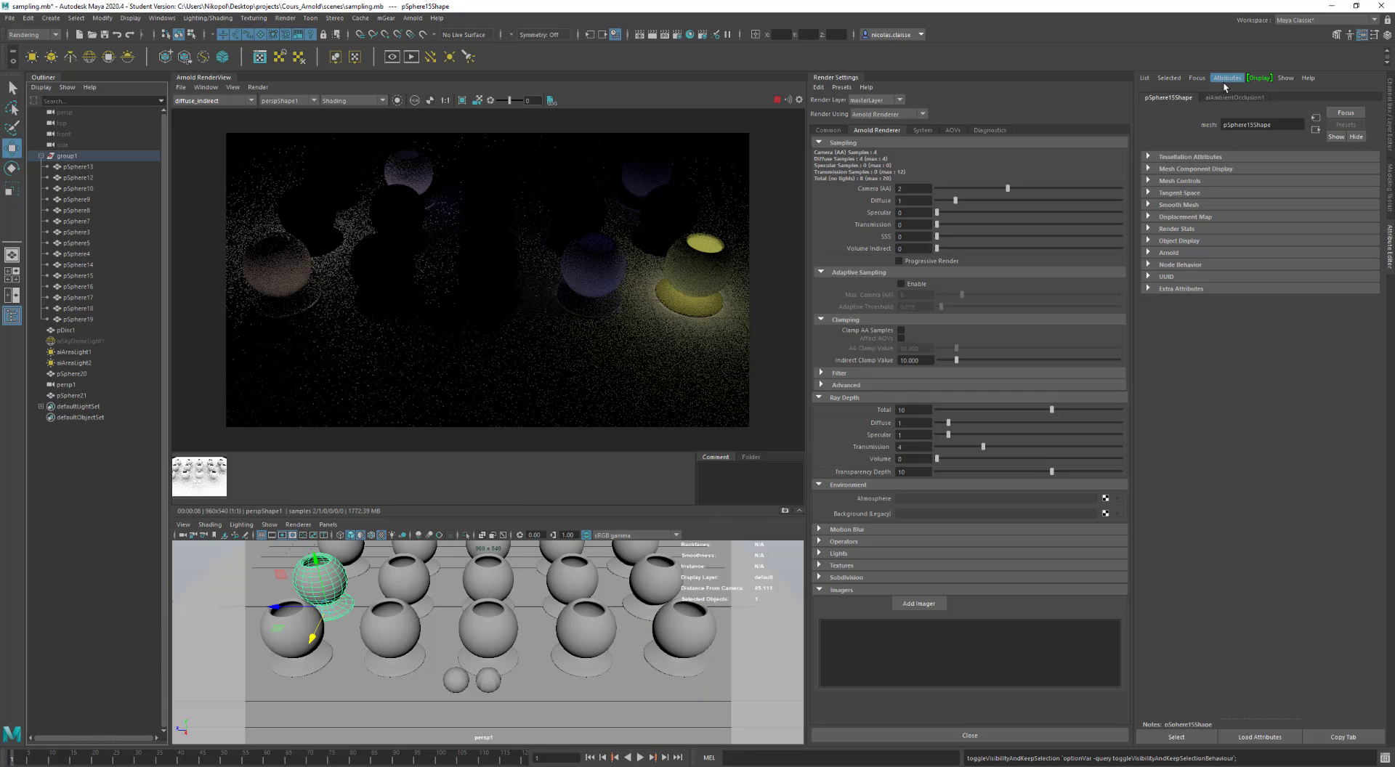
click(1235, 97)
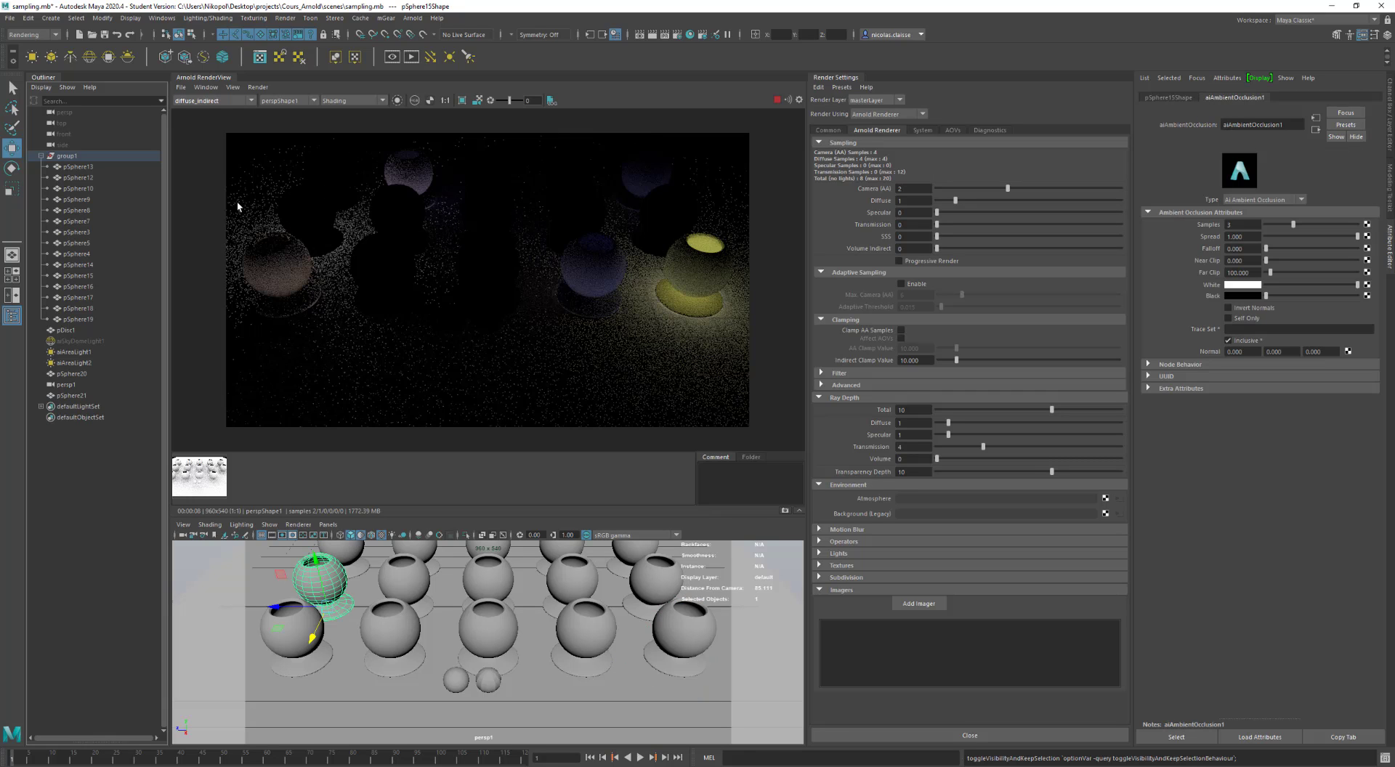
- Add the emission AOV to the active AOVs and display its pass in the render view
click(209, 100)
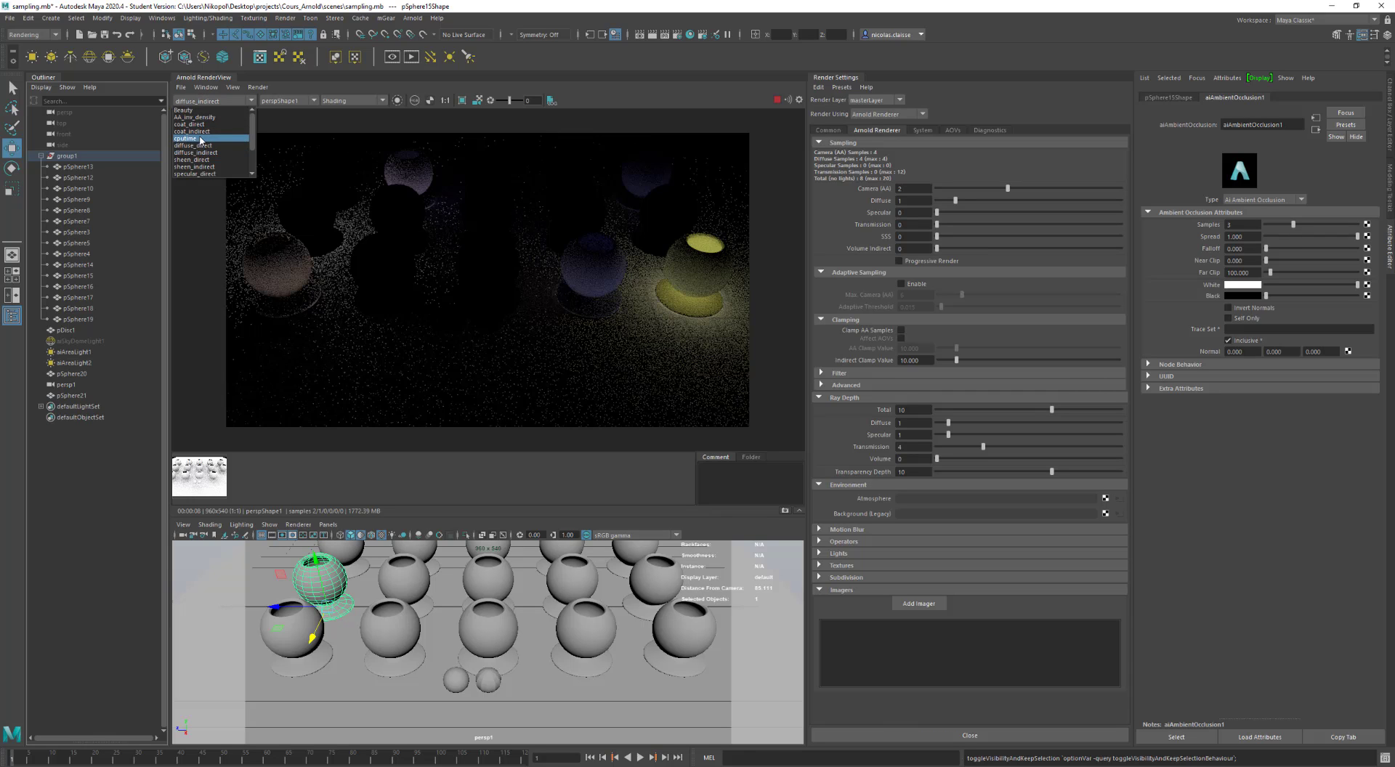
scroll(202, 149, down, 2)
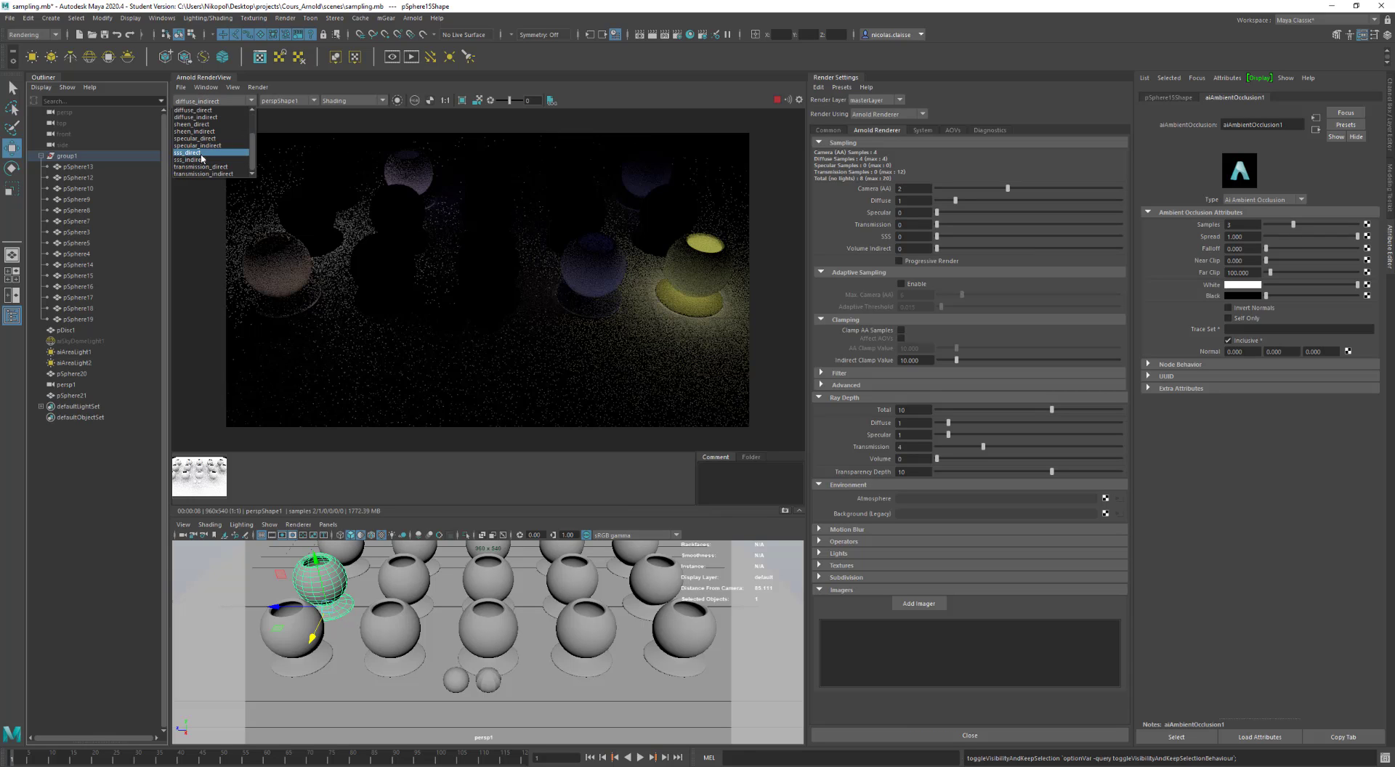
scroll(202, 157, up, 2)
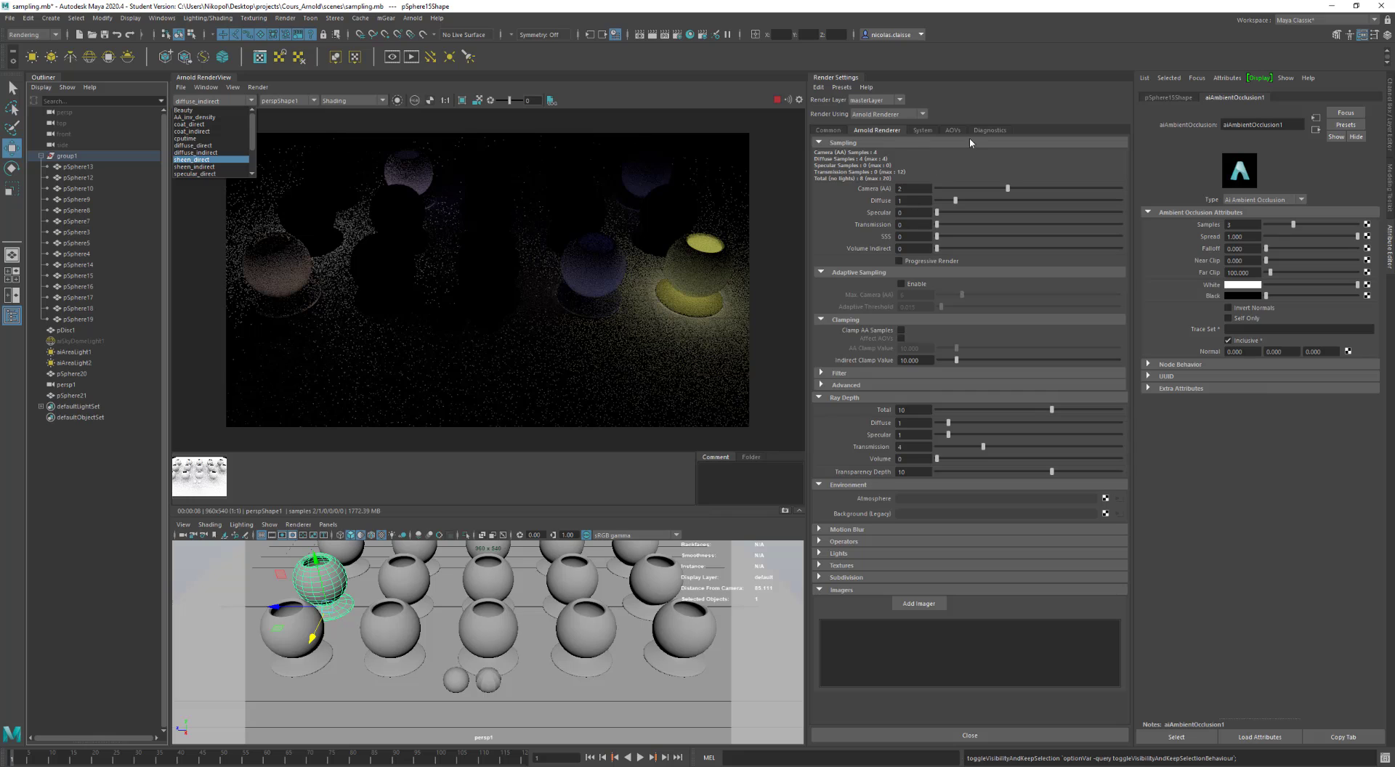
click(948, 131)
scroll(840, 239, down, 5)
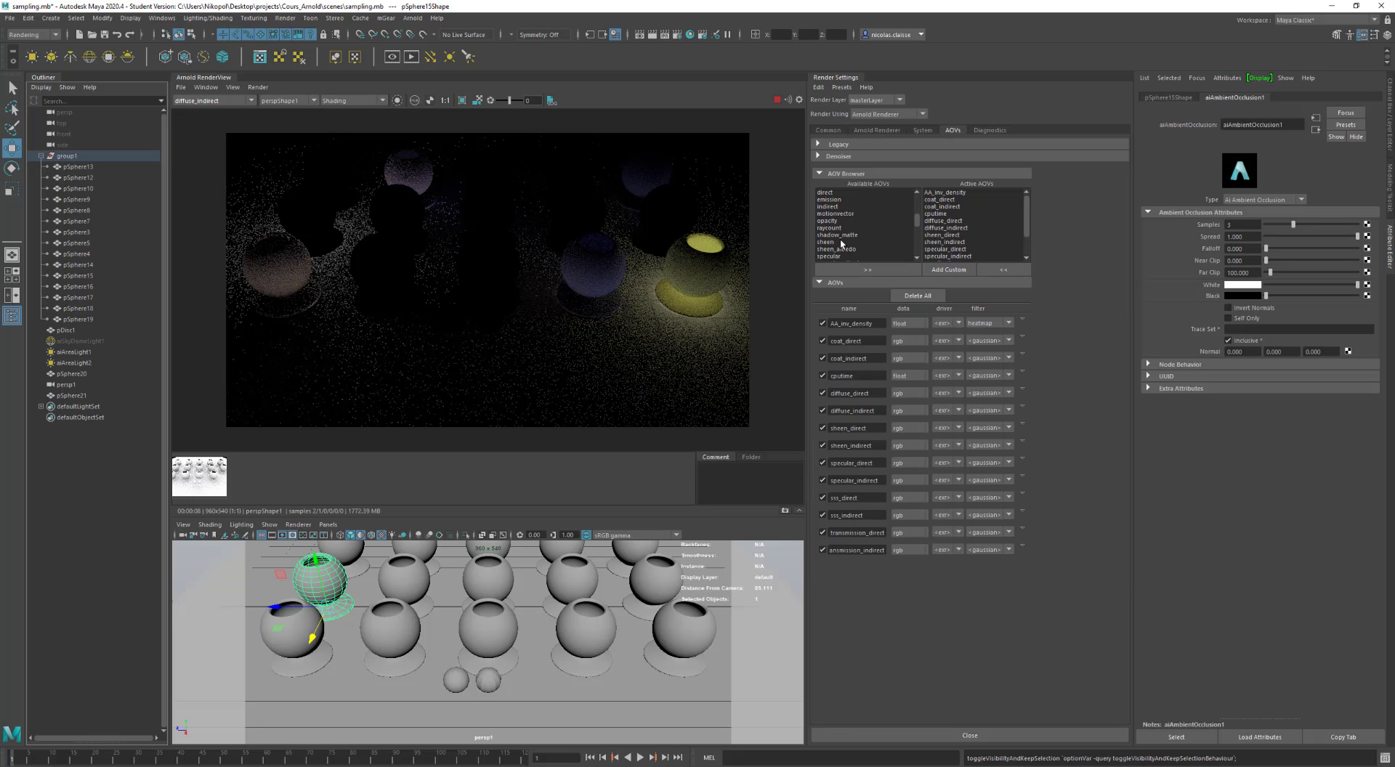
double_click(829, 199)
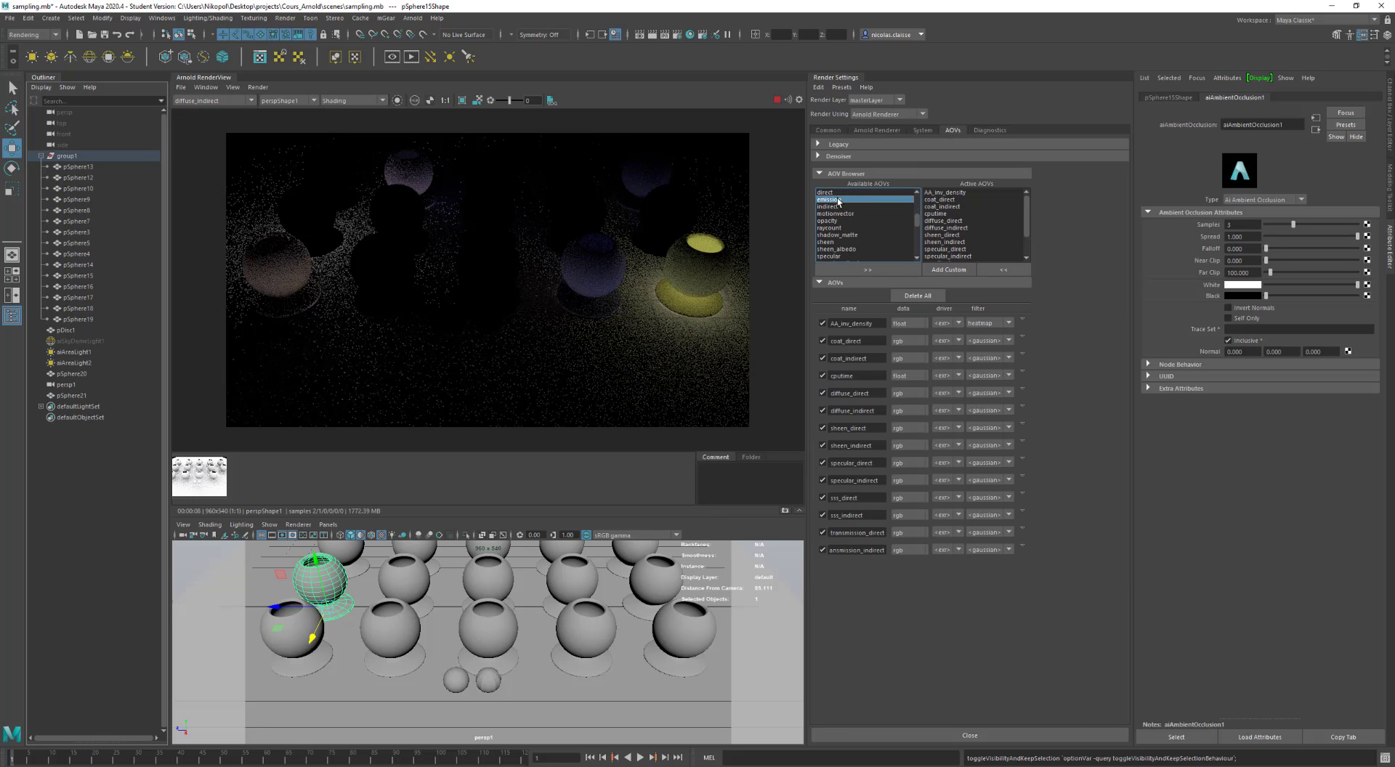
click(219, 101)
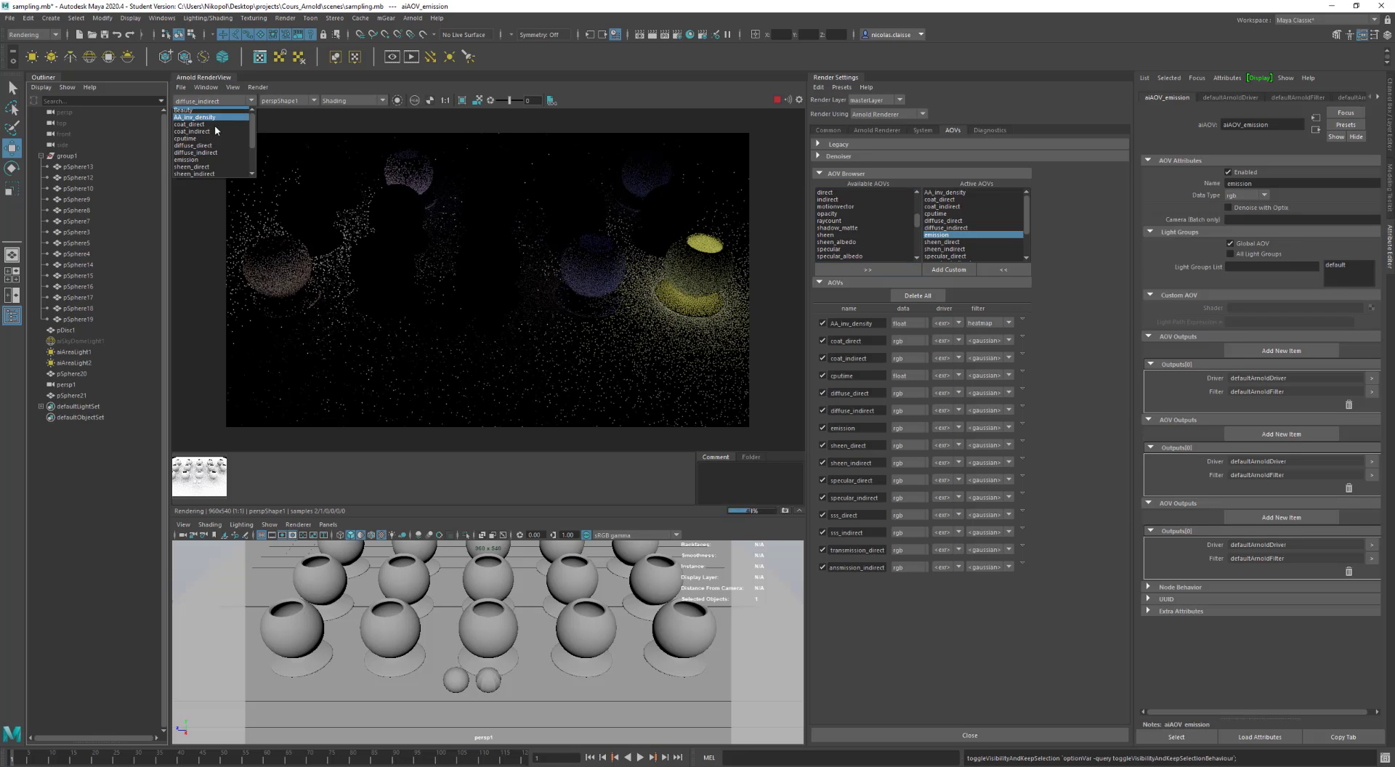
click(211, 160)
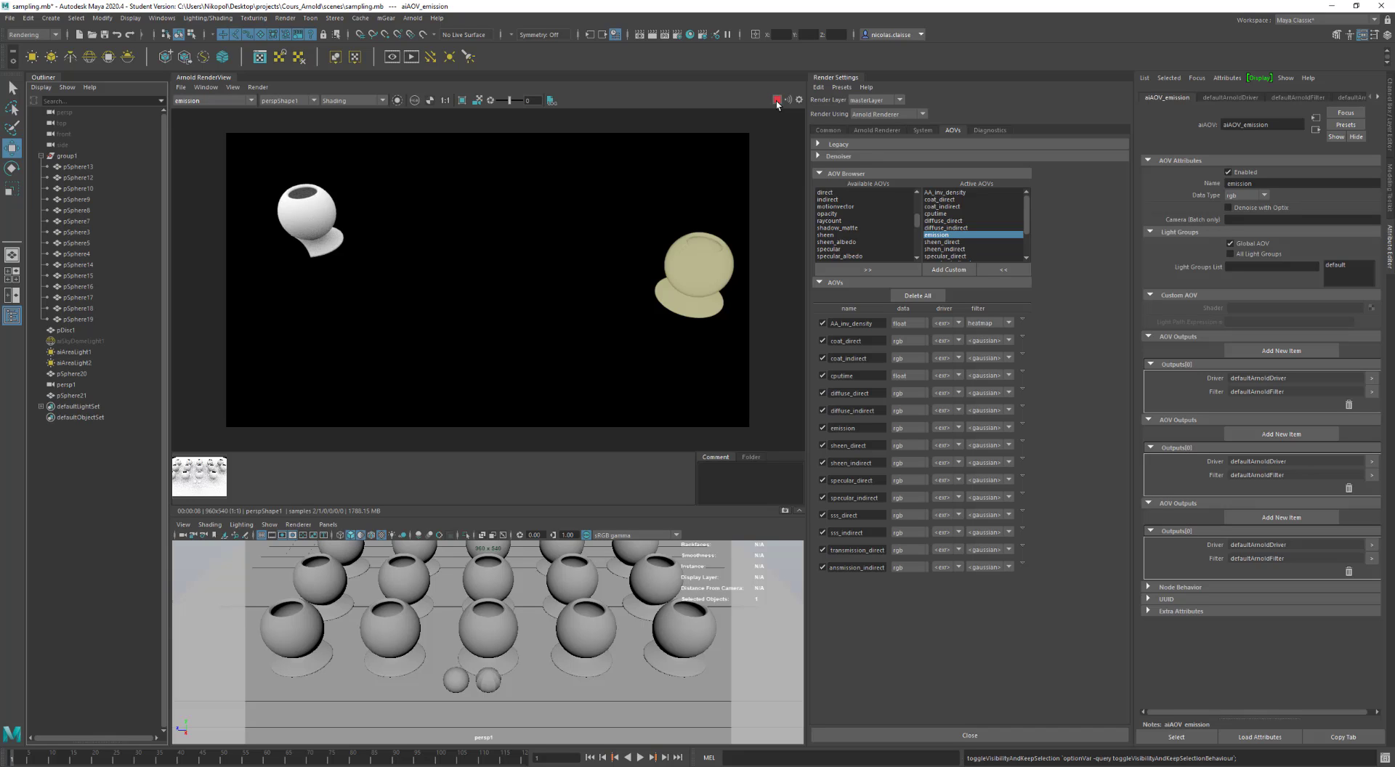
- Return the render view to the diffuse_indirect pass and set the Diffuse samples to 2
click(207, 101)
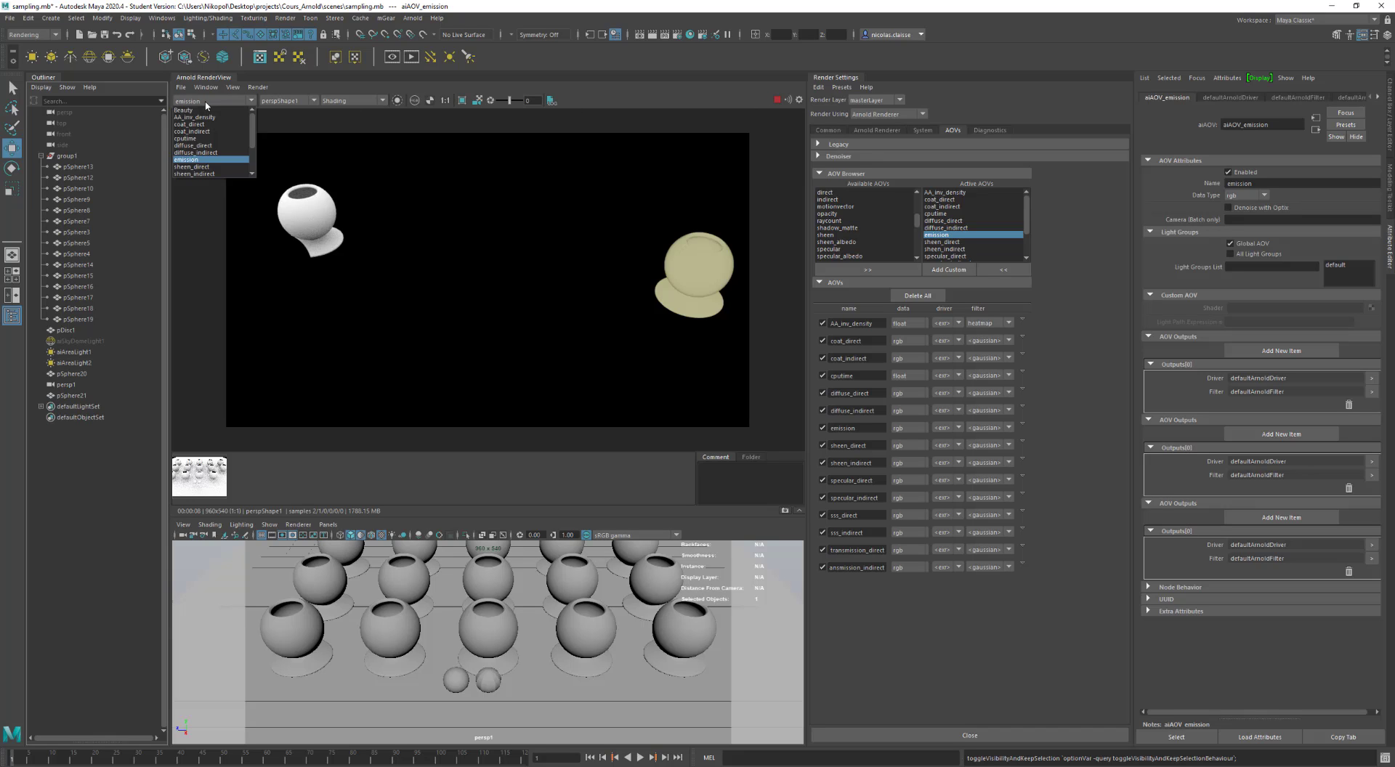
click(217, 153)
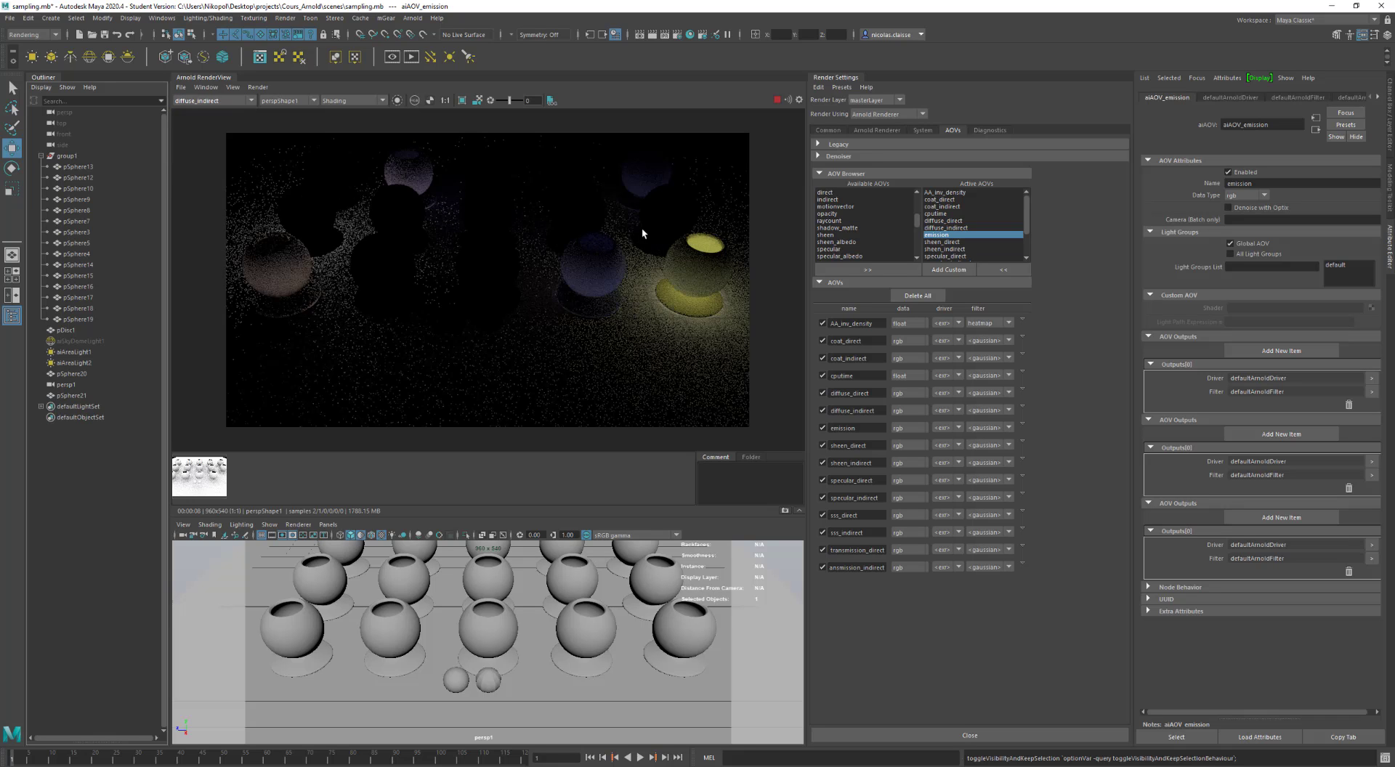
click(877, 131)
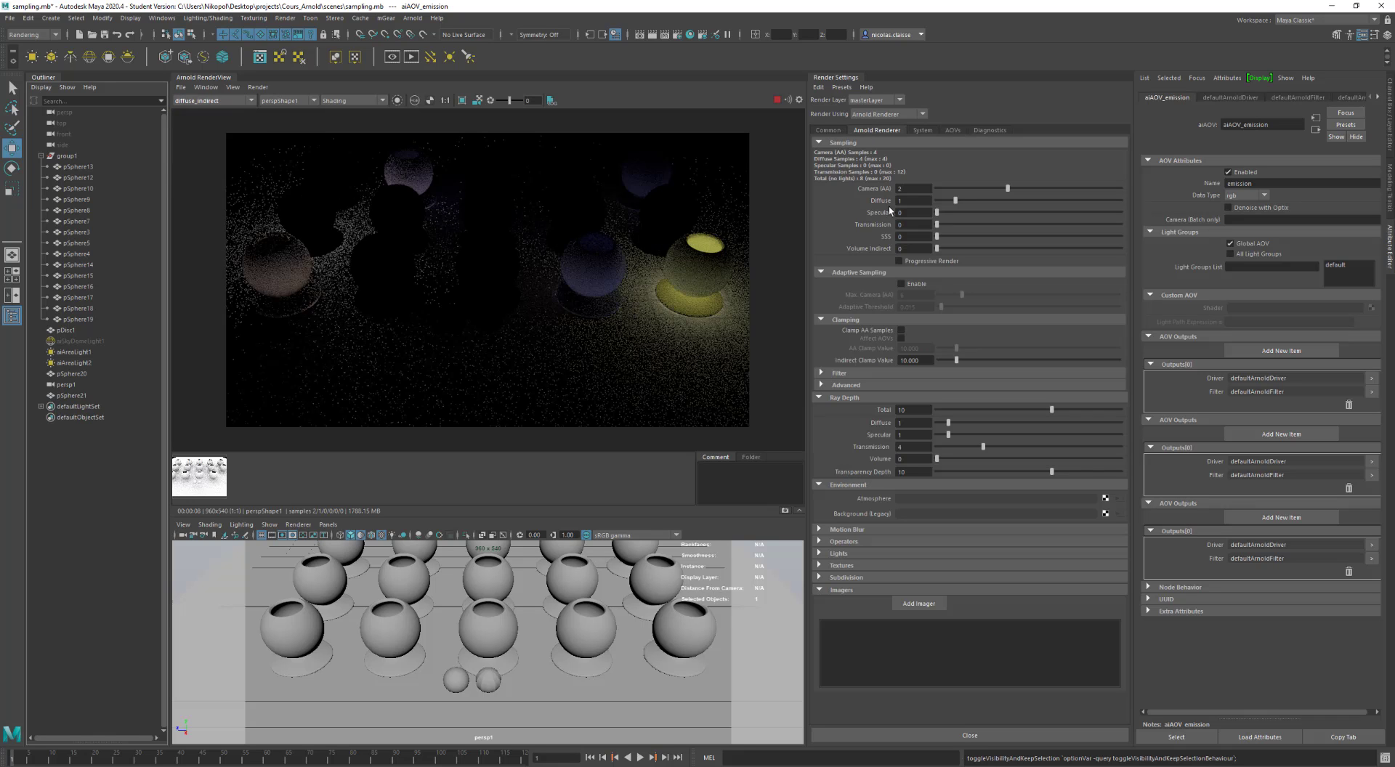
click(976, 201)
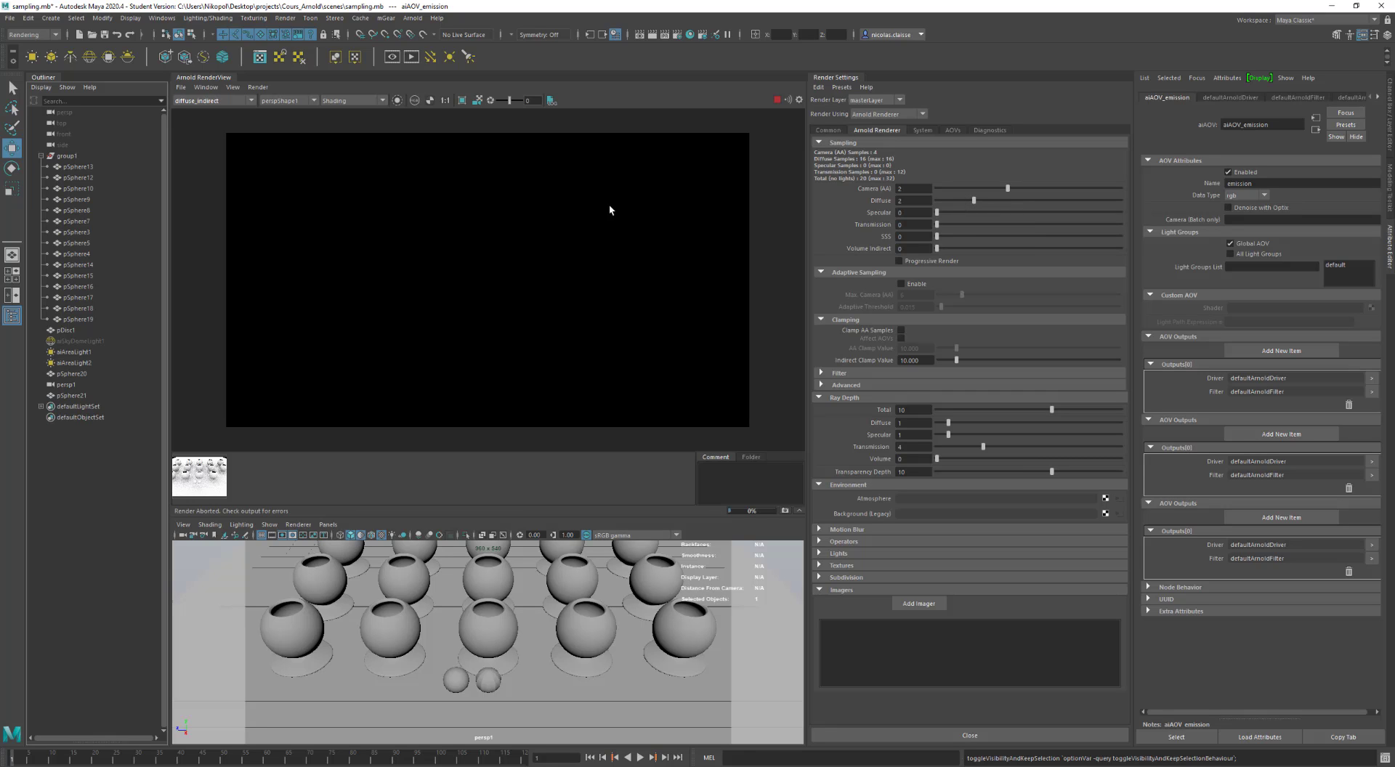
- Restrict rendering to a crop region around the yellow emissive sphere and its base, and refresh the render
drag(626, 205, 741, 294)
click(779, 101)
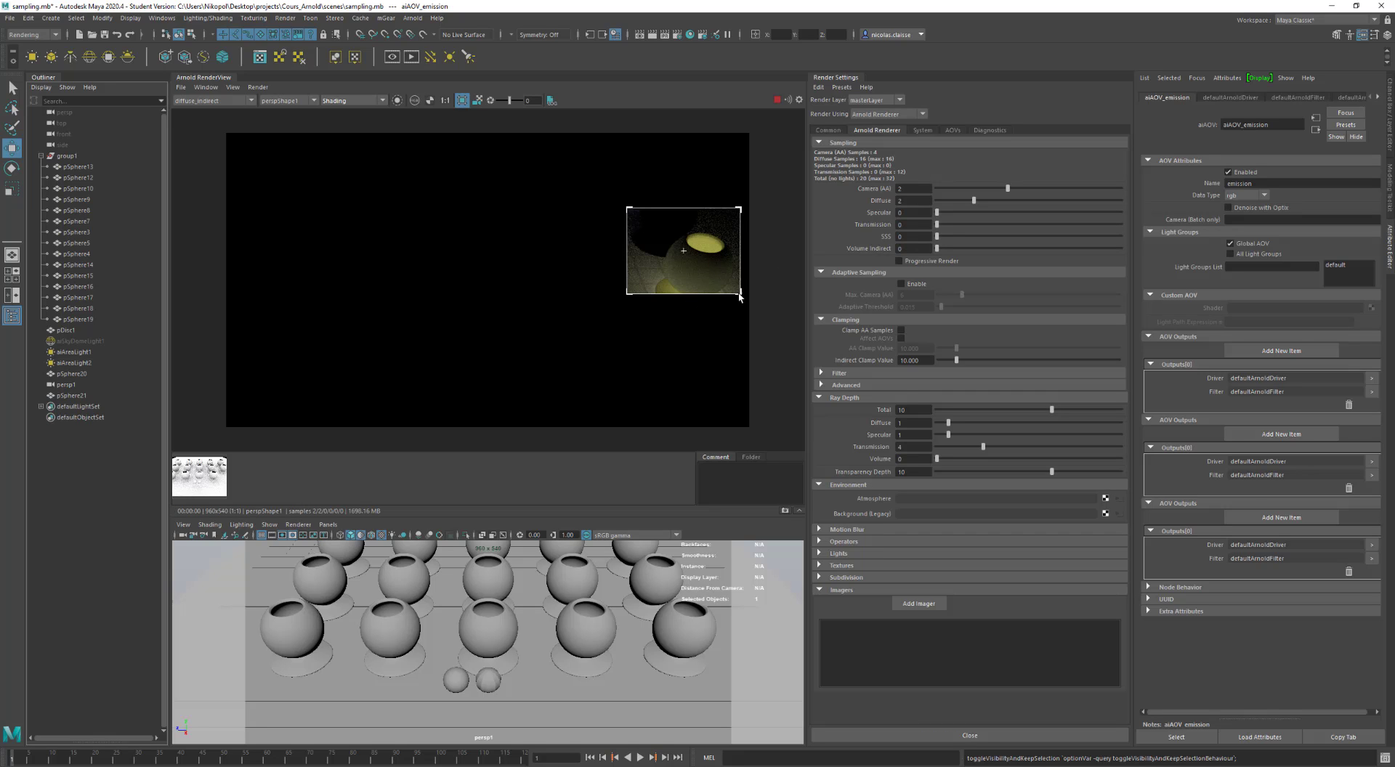
drag(740, 293, 739, 339)
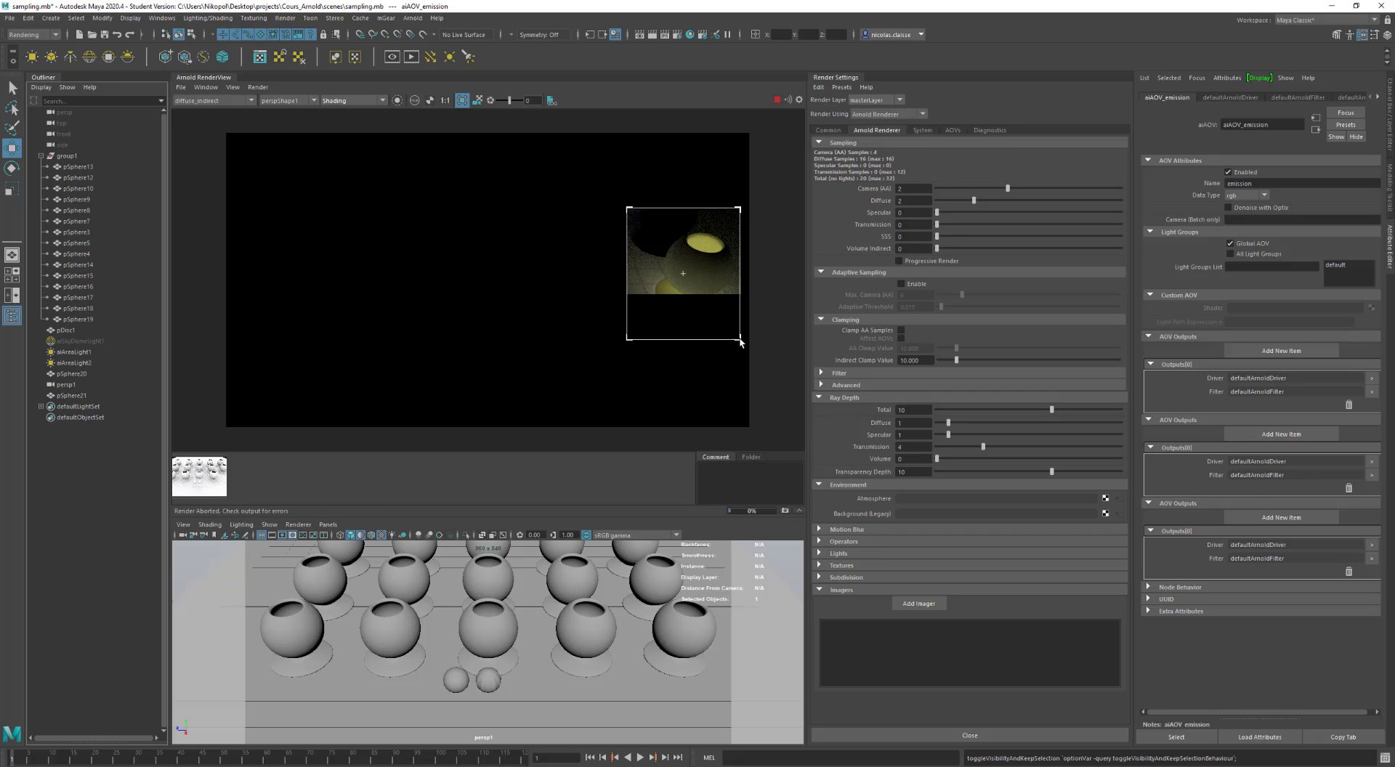
click(775, 101)
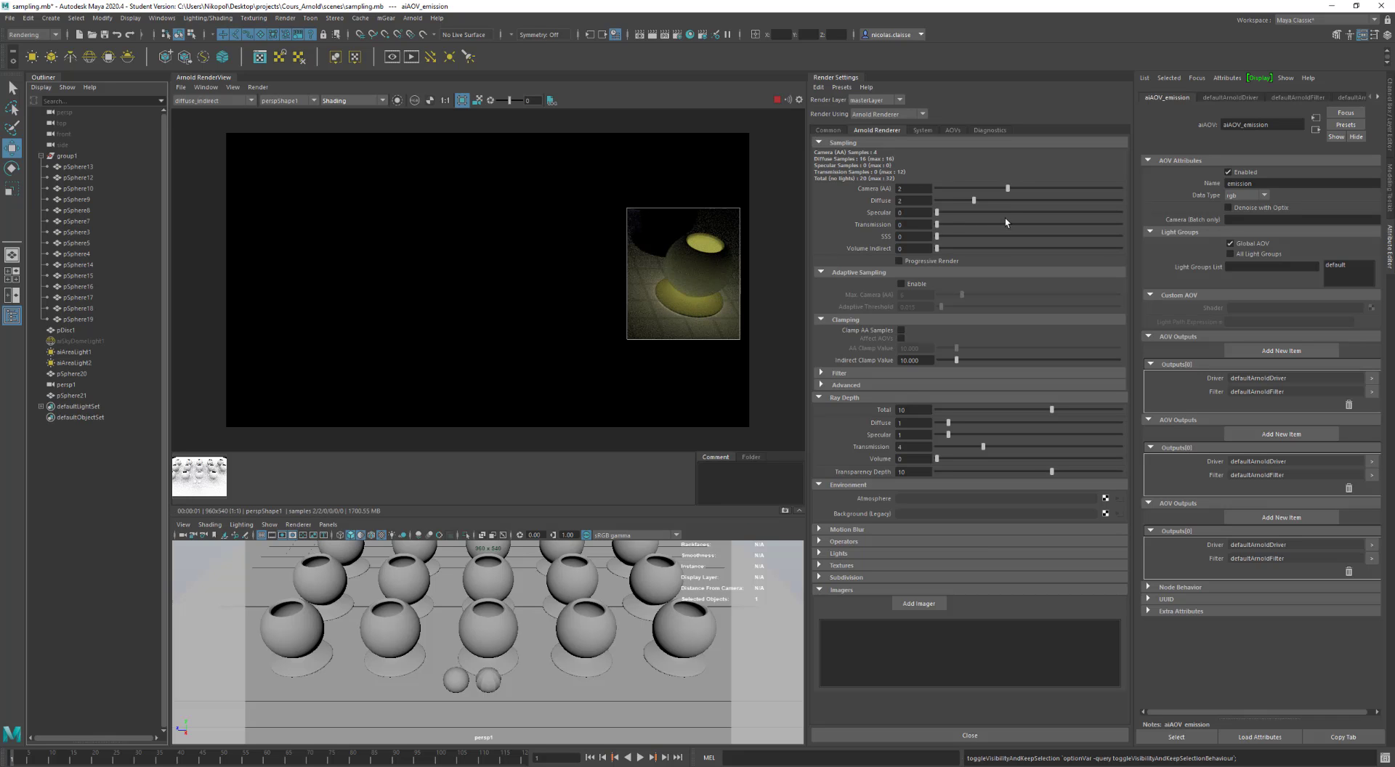
- Set the Diffuse samples to 3 and re-render the cropped region to check its noise
drag(987, 199, 999, 204)
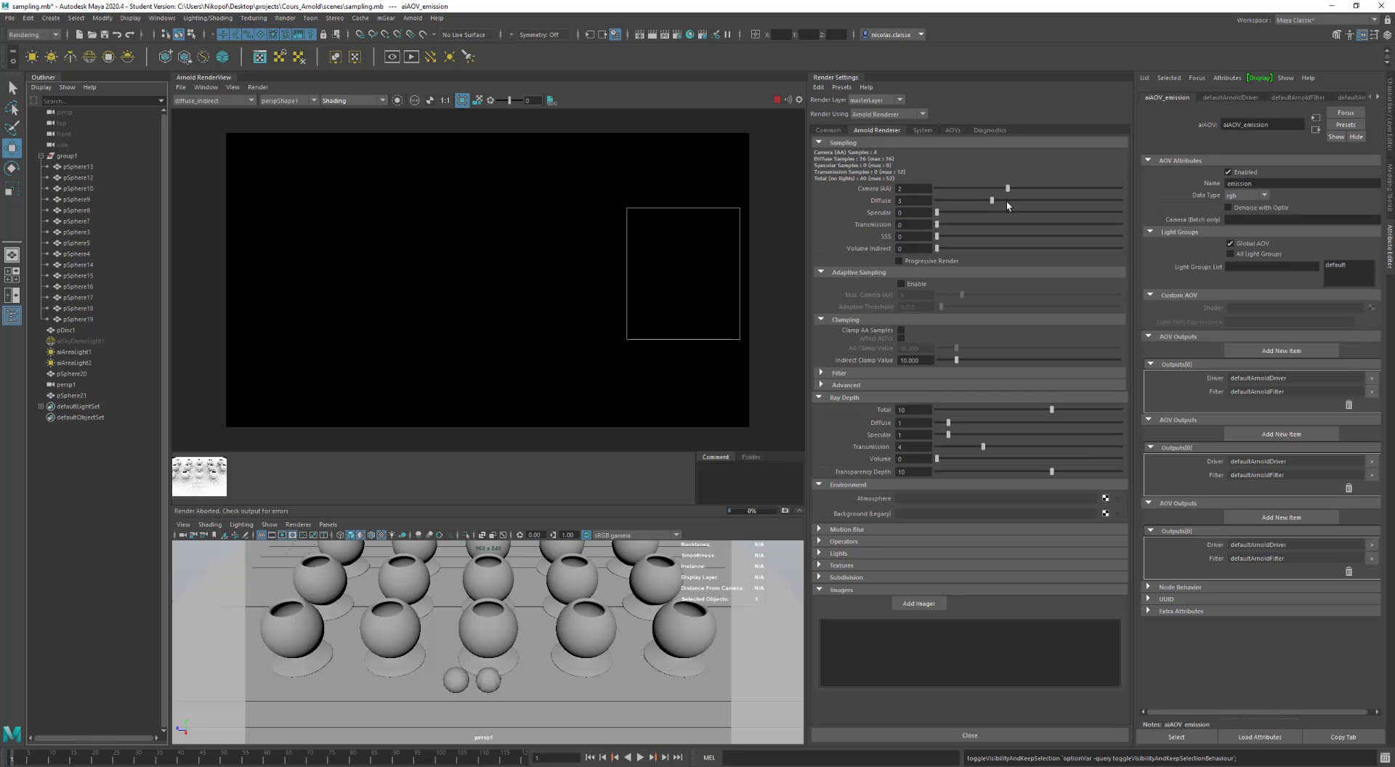
click(777, 100)
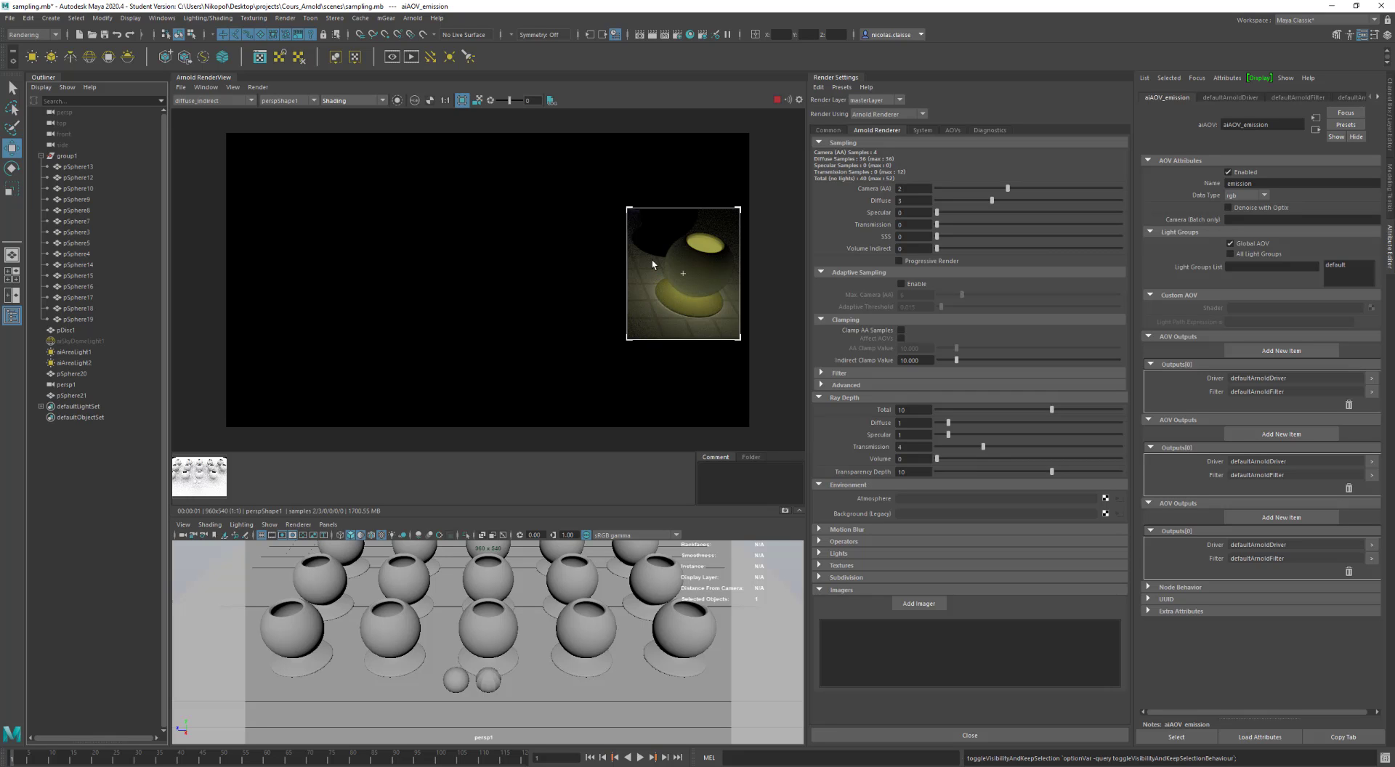
click(235, 101)
click(237, 115)
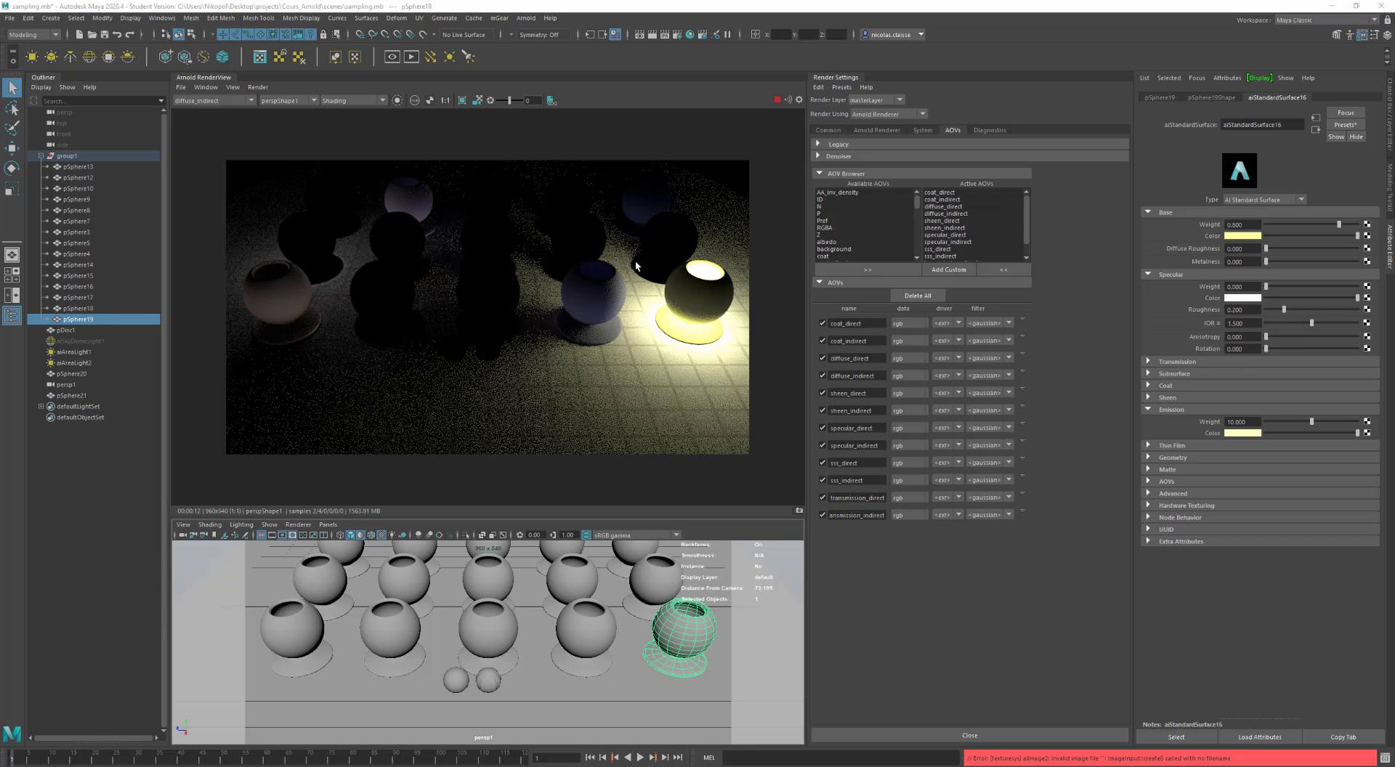
- Hide the emissive sphere pSphere19 and the white ambient occlusion sphere pSphere15, using the Beauty pass to identify the latter
click(877, 130)
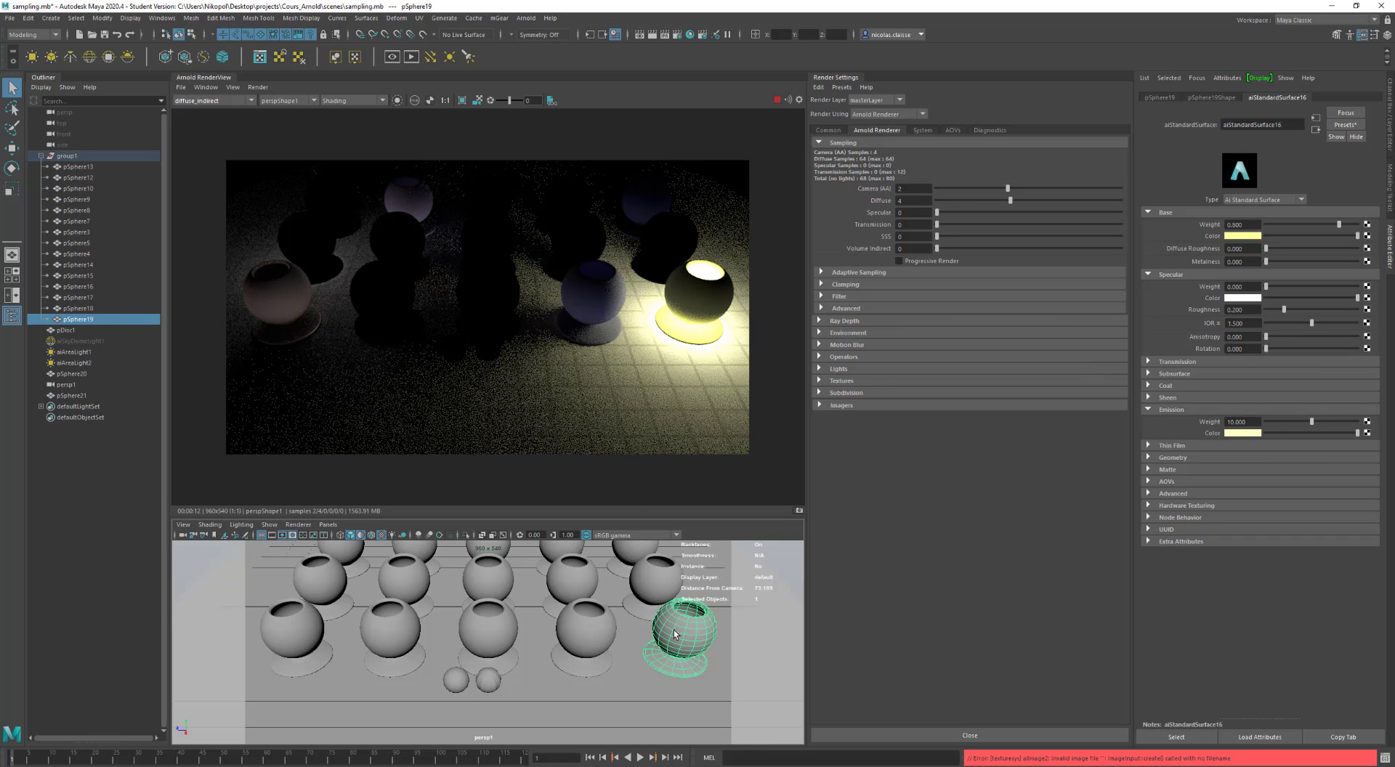
key(h)
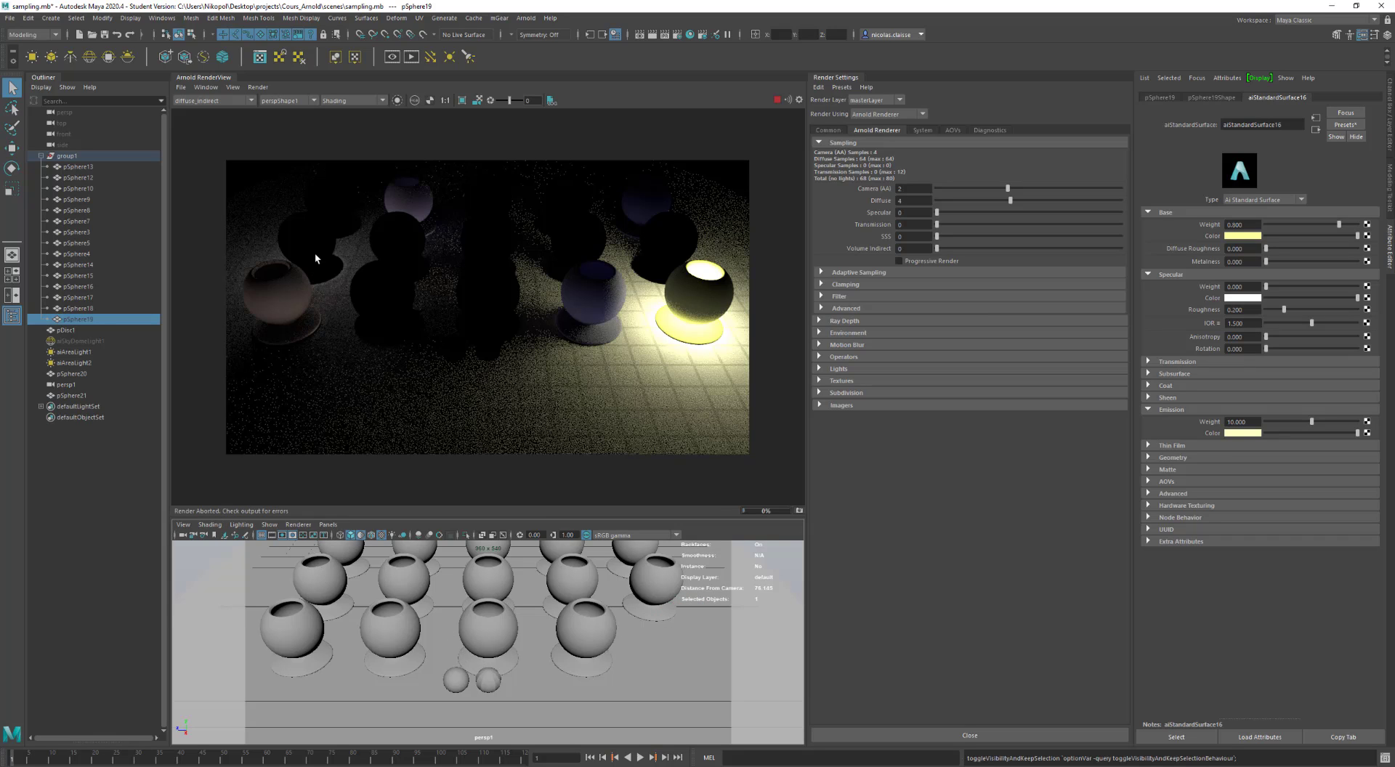
click(226, 102)
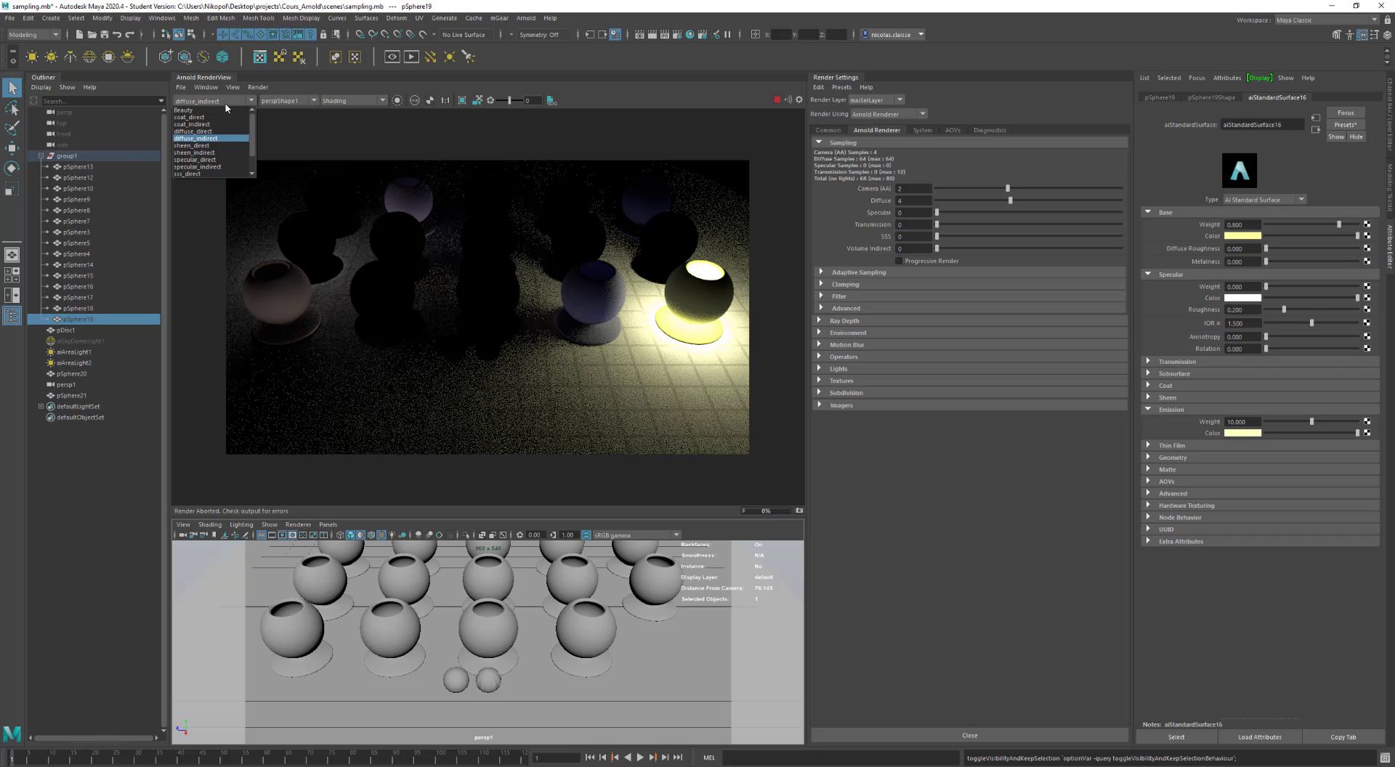
click(221, 110)
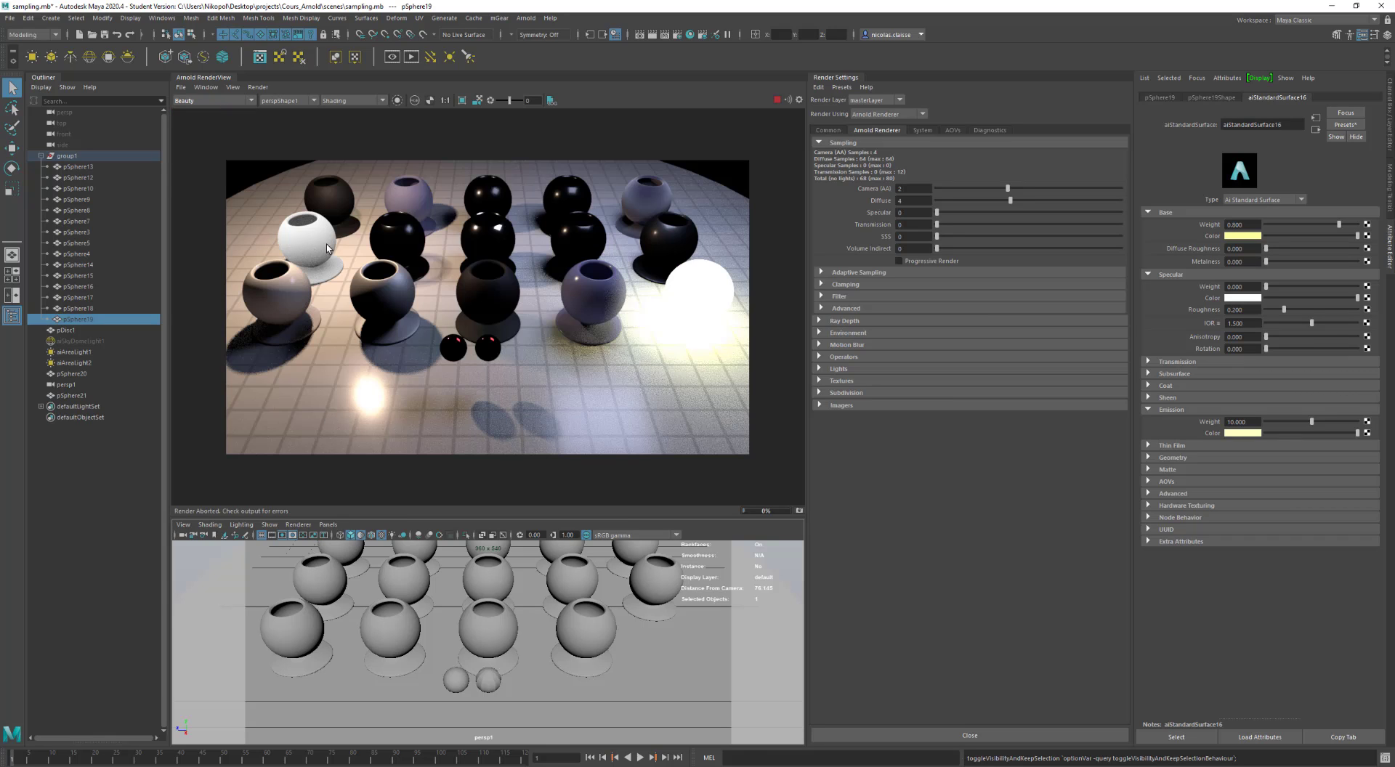
click(319, 581)
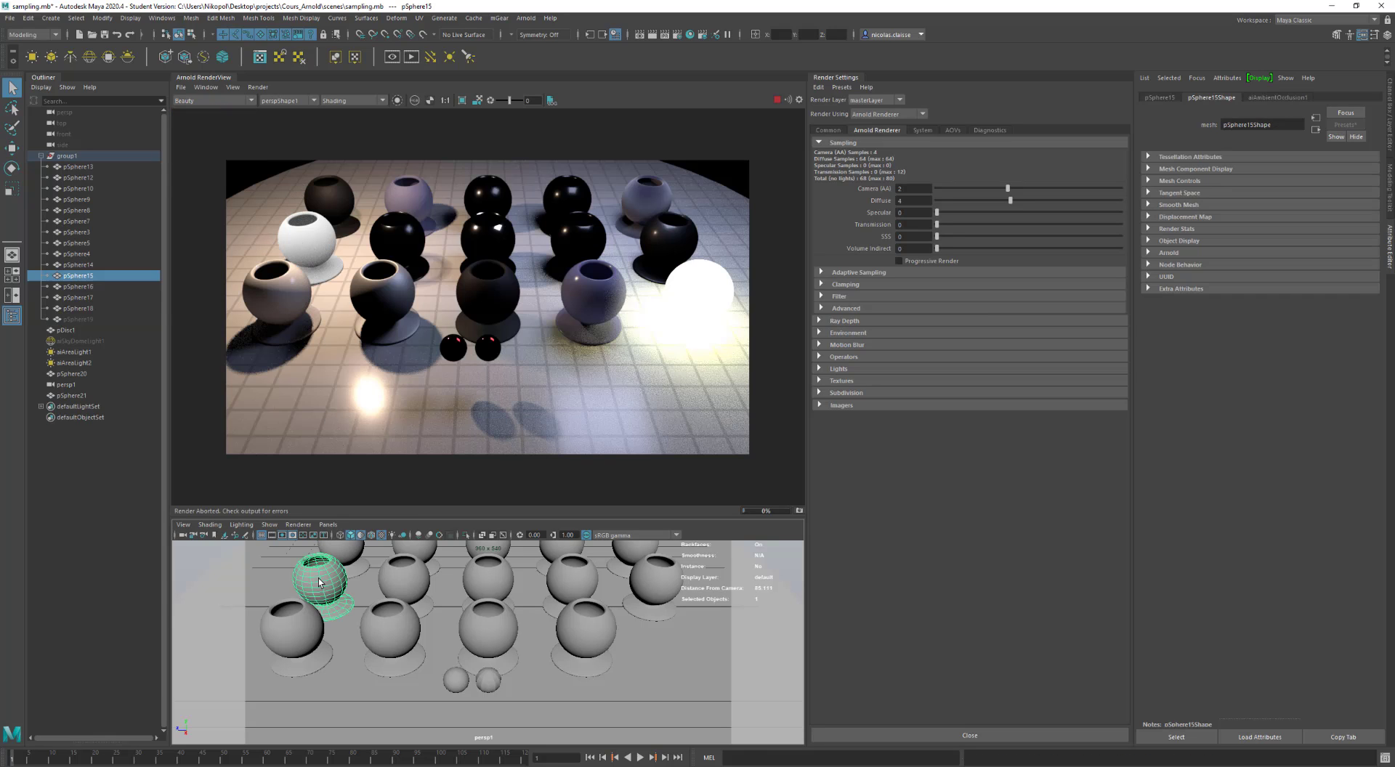
key(h)
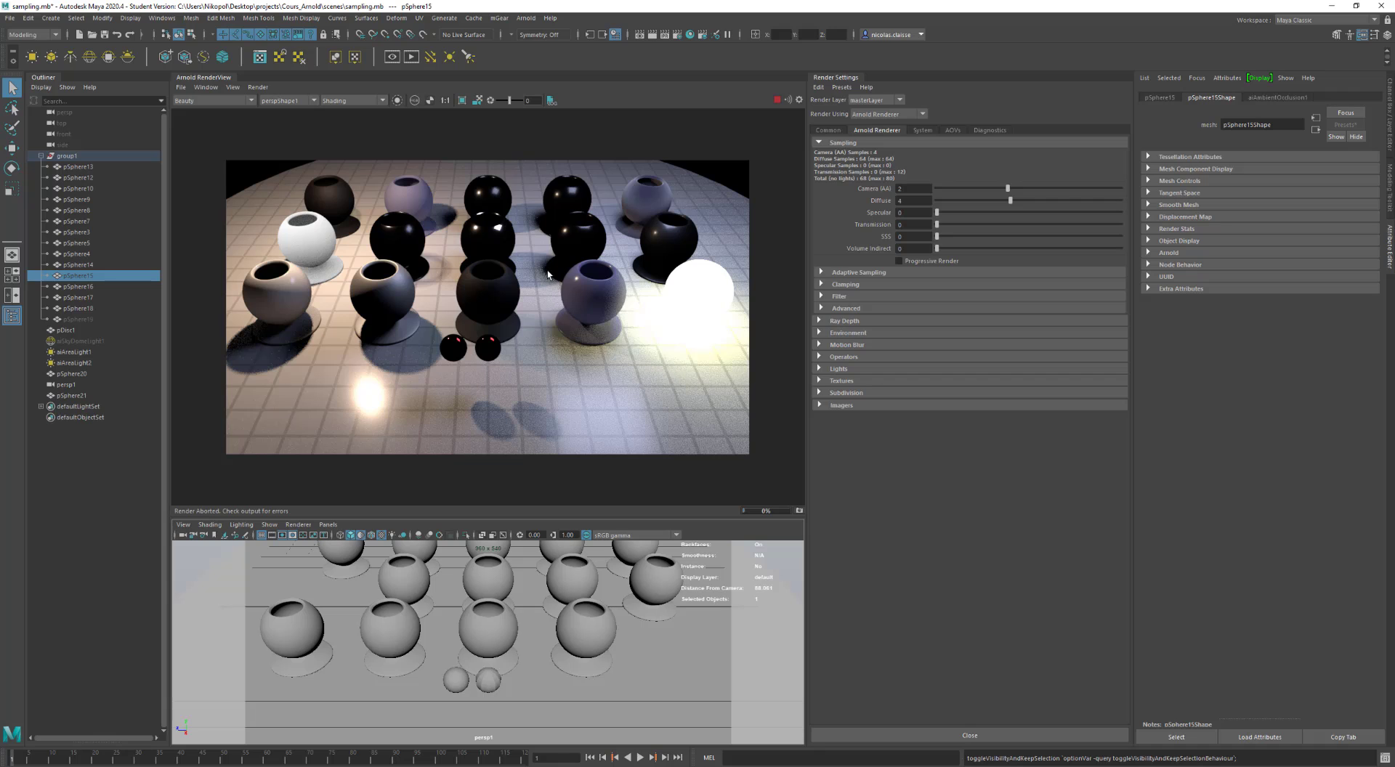
- Re-render the scene without the two hidden spheres and display the diffuse_indirect pass
click(779, 101)
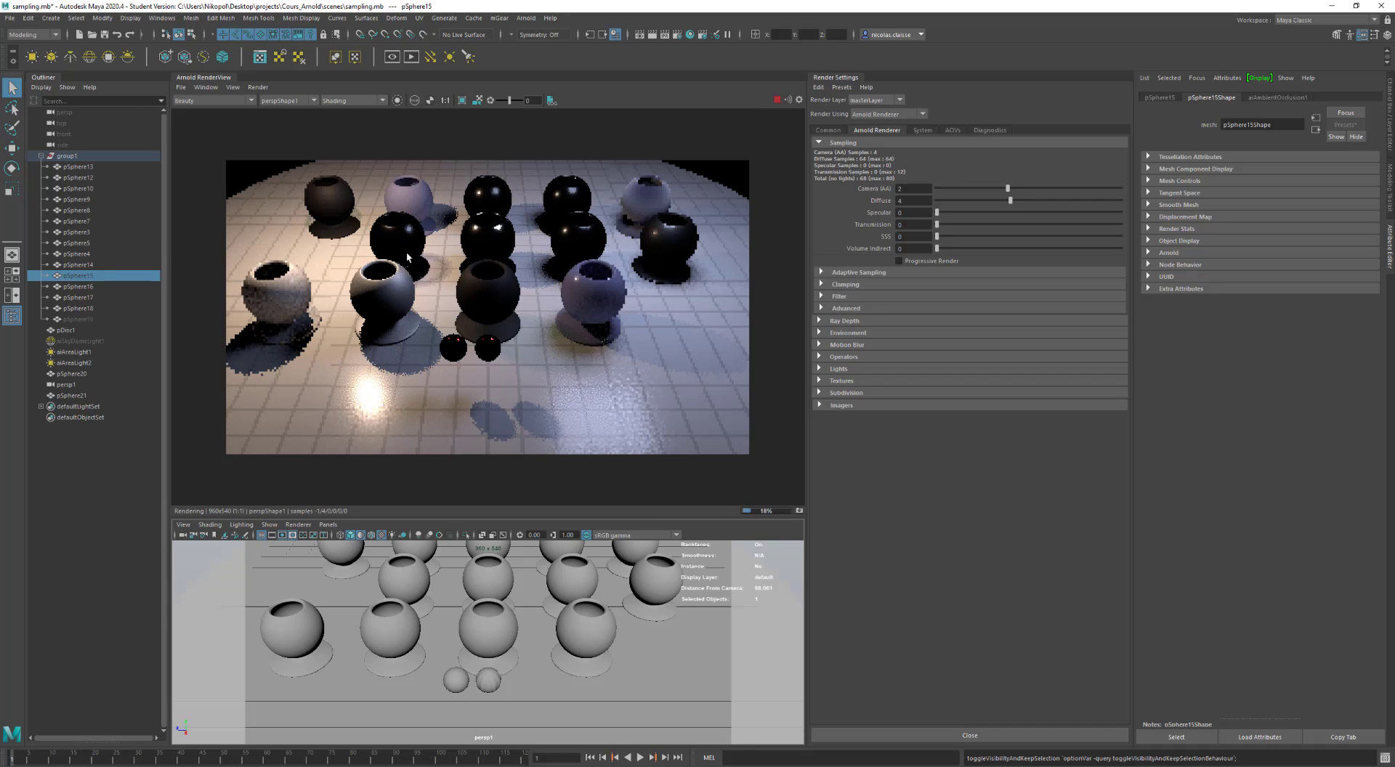
click(212, 100)
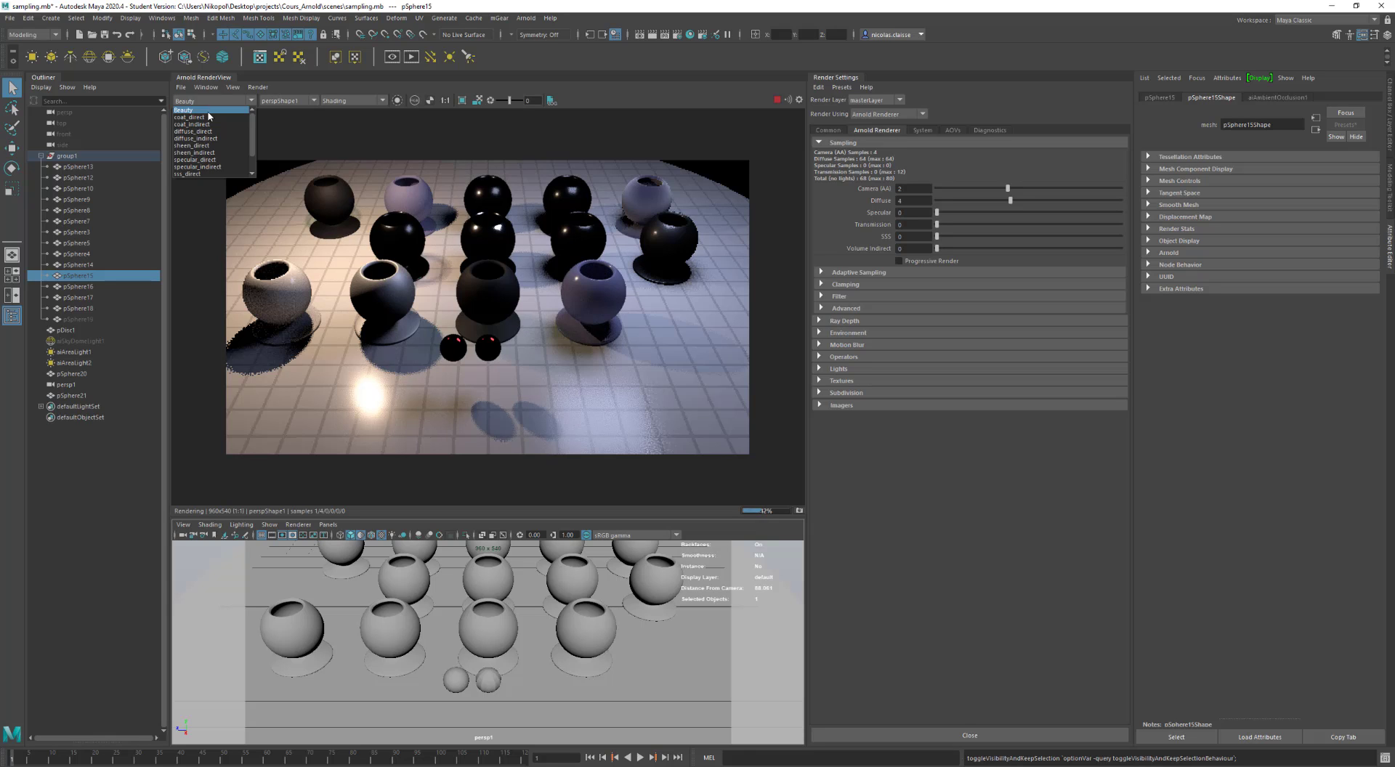
click(211, 139)
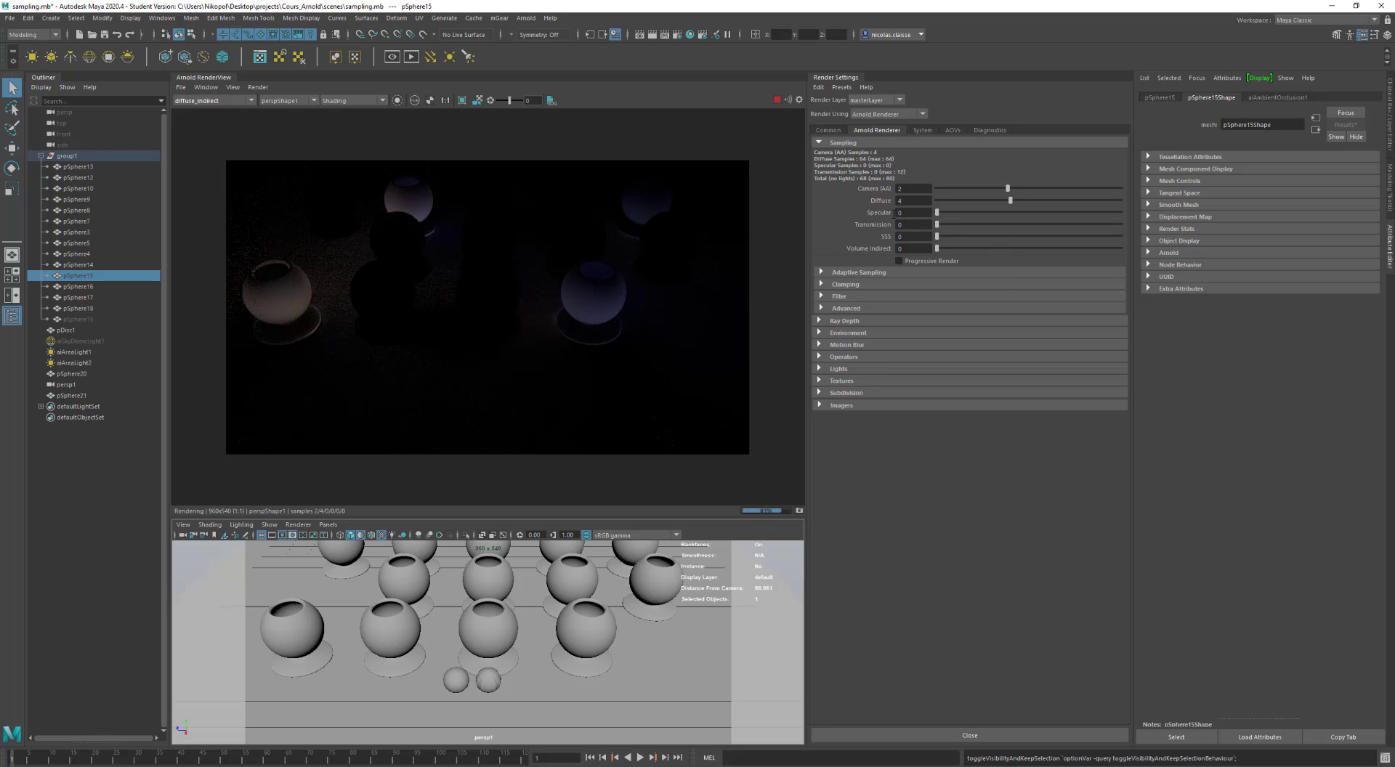
click(236, 101)
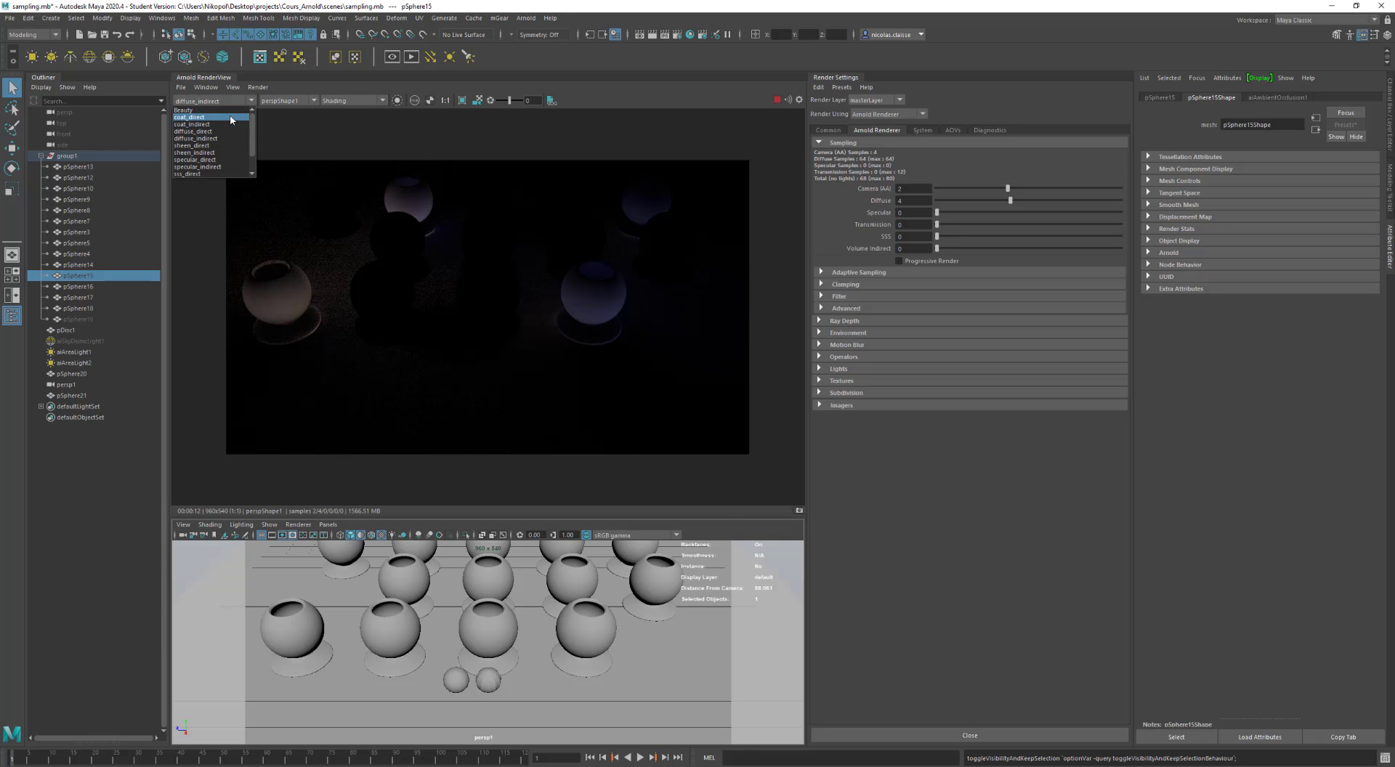
key(Escape)
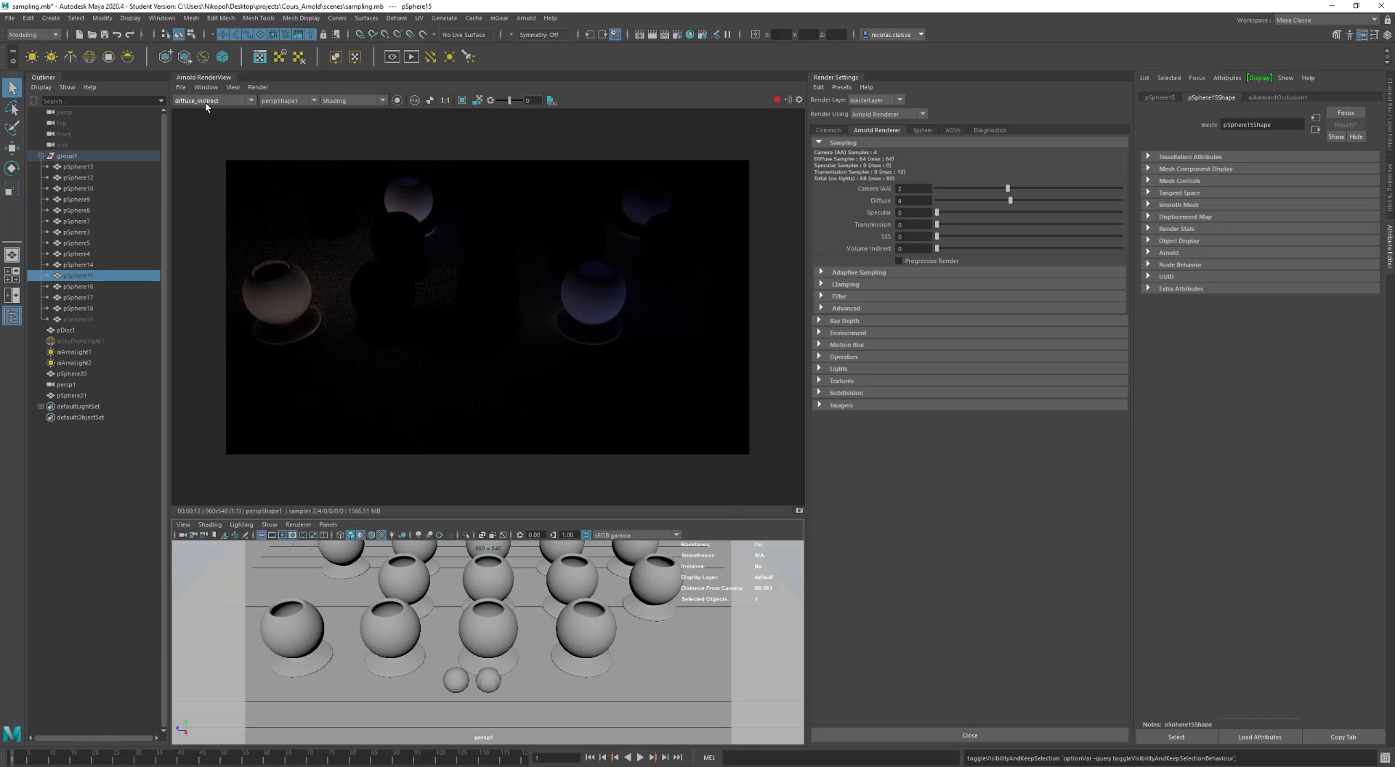
- Display the Beauty pass of the render and switch to the diffuse_direct pass
click(210, 101)
click(207, 111)
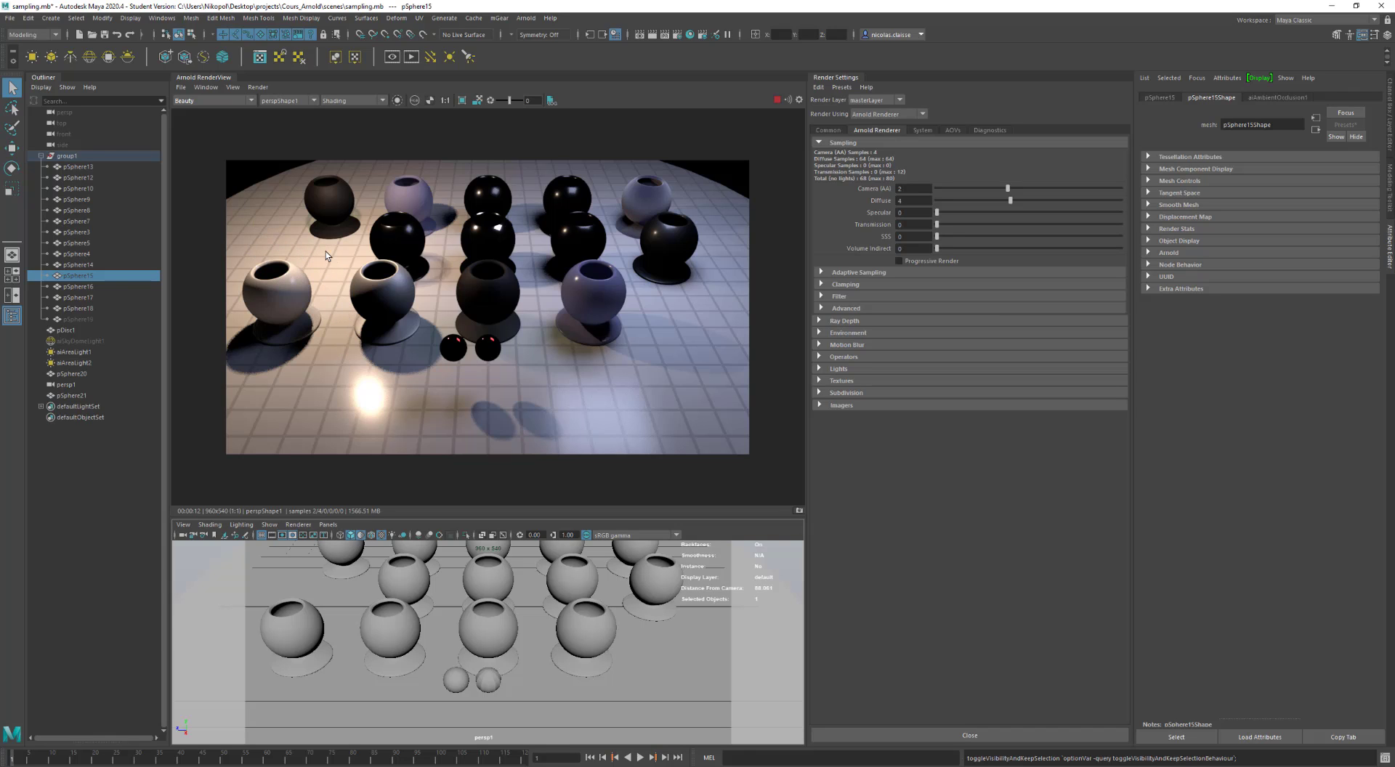
click(201, 102)
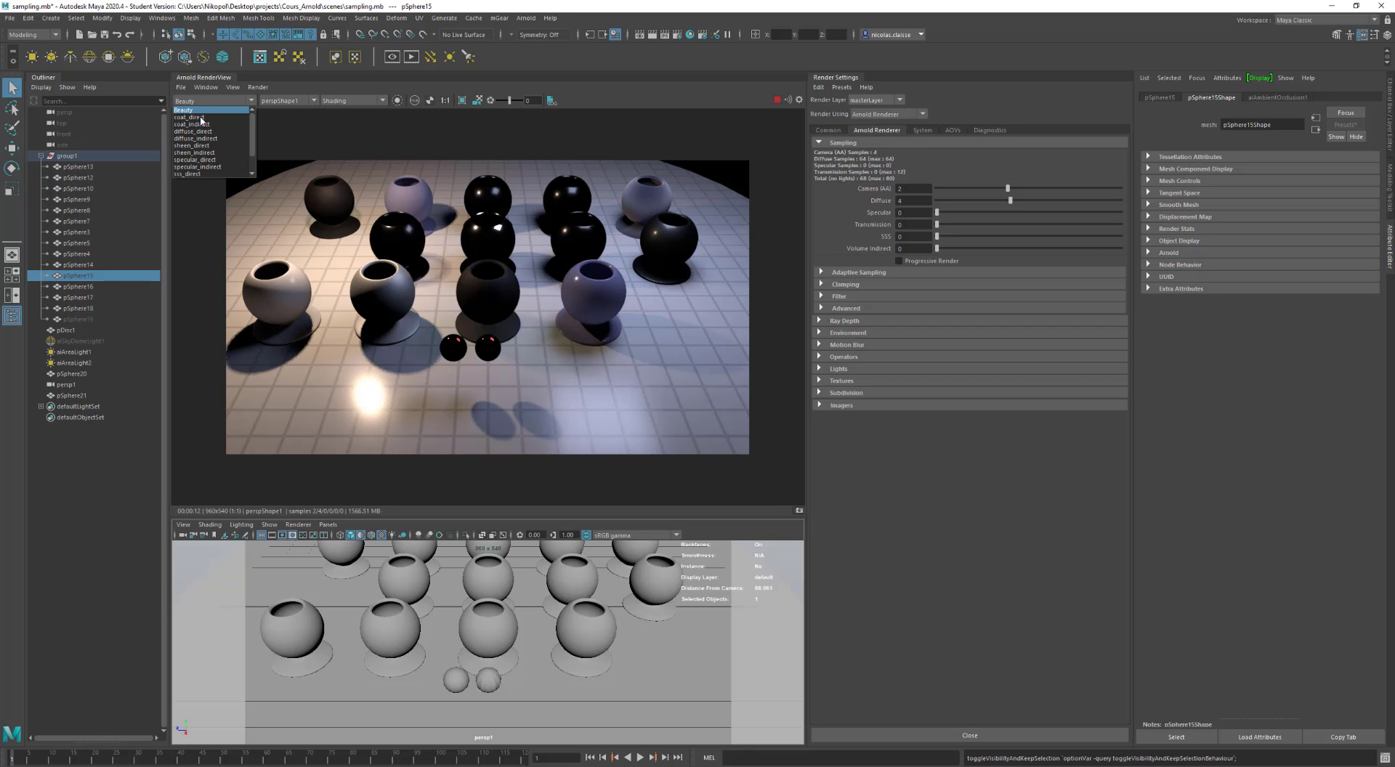
click(207, 131)
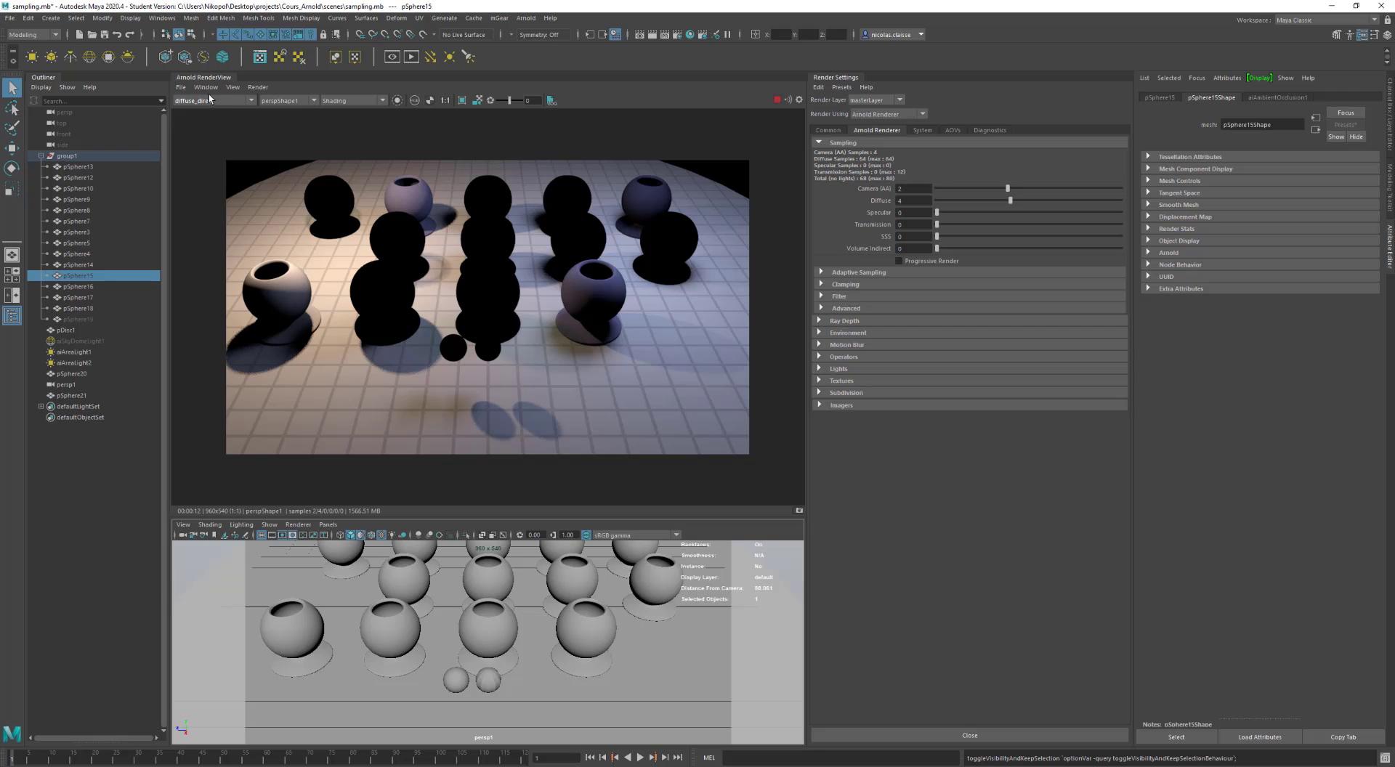
click(208, 101)
click(207, 102)
- Display Snapshot_08 and select aiAreaLight2 to show its light attributes
click(373, 487)
click(373, 487)
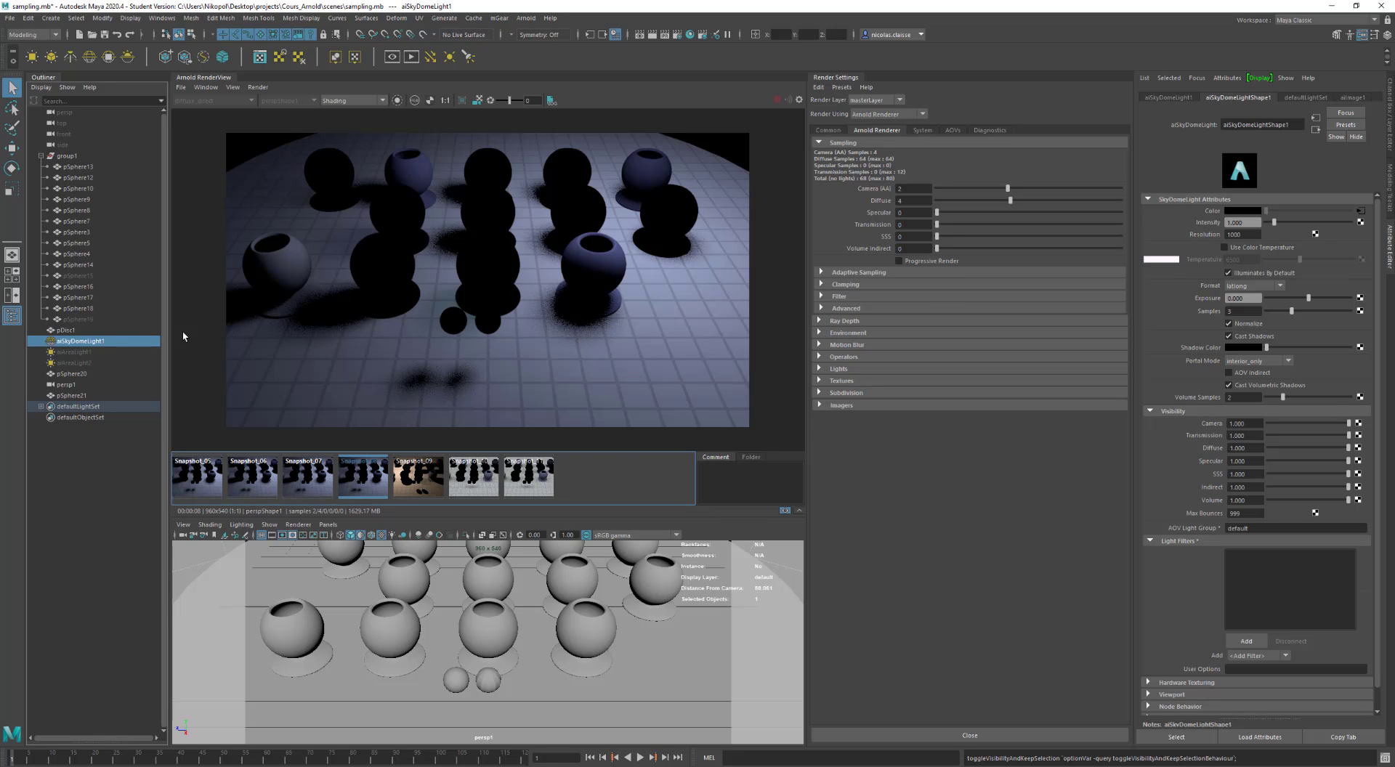
click(97, 362)
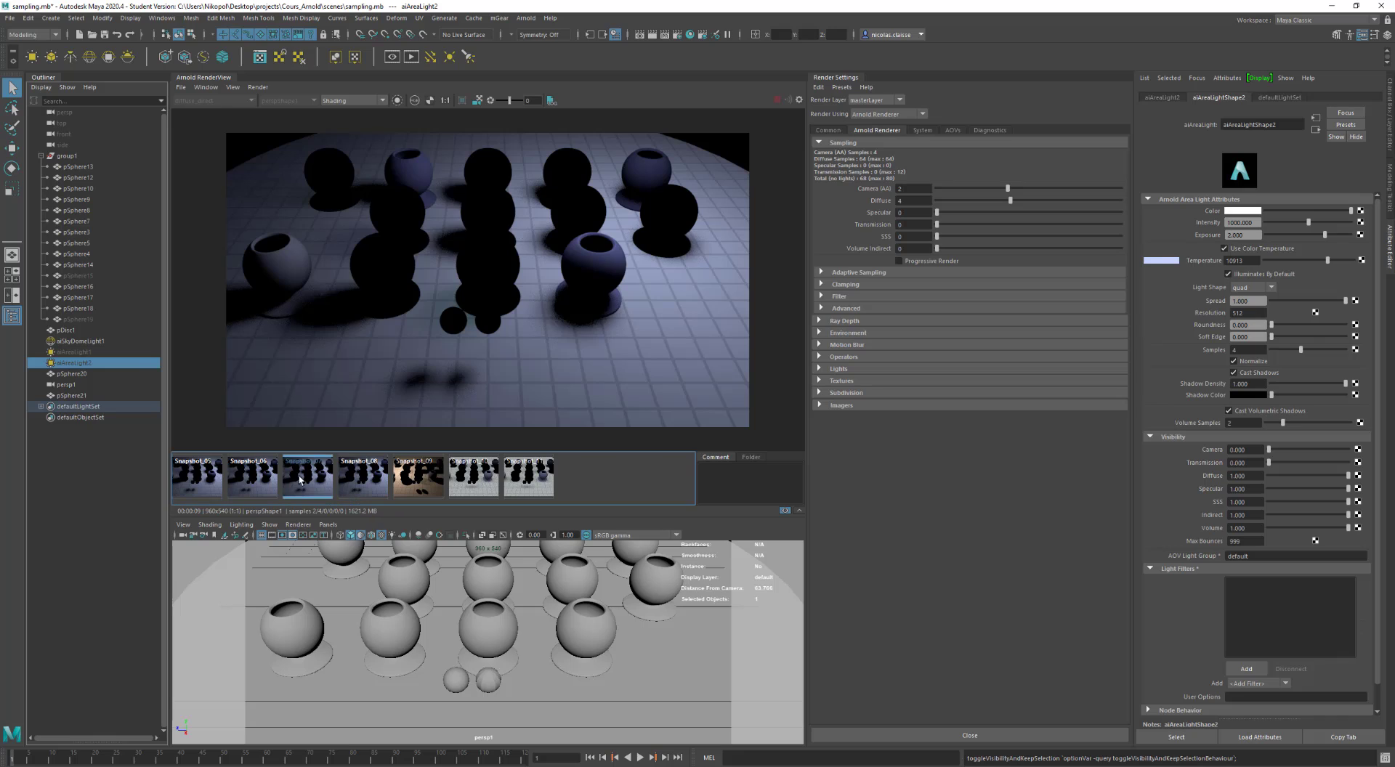
- Compare Snapshot_05 through Snapshot_08 to examine the noise in the area light's soft shadows
click(244, 488)
click(189, 483)
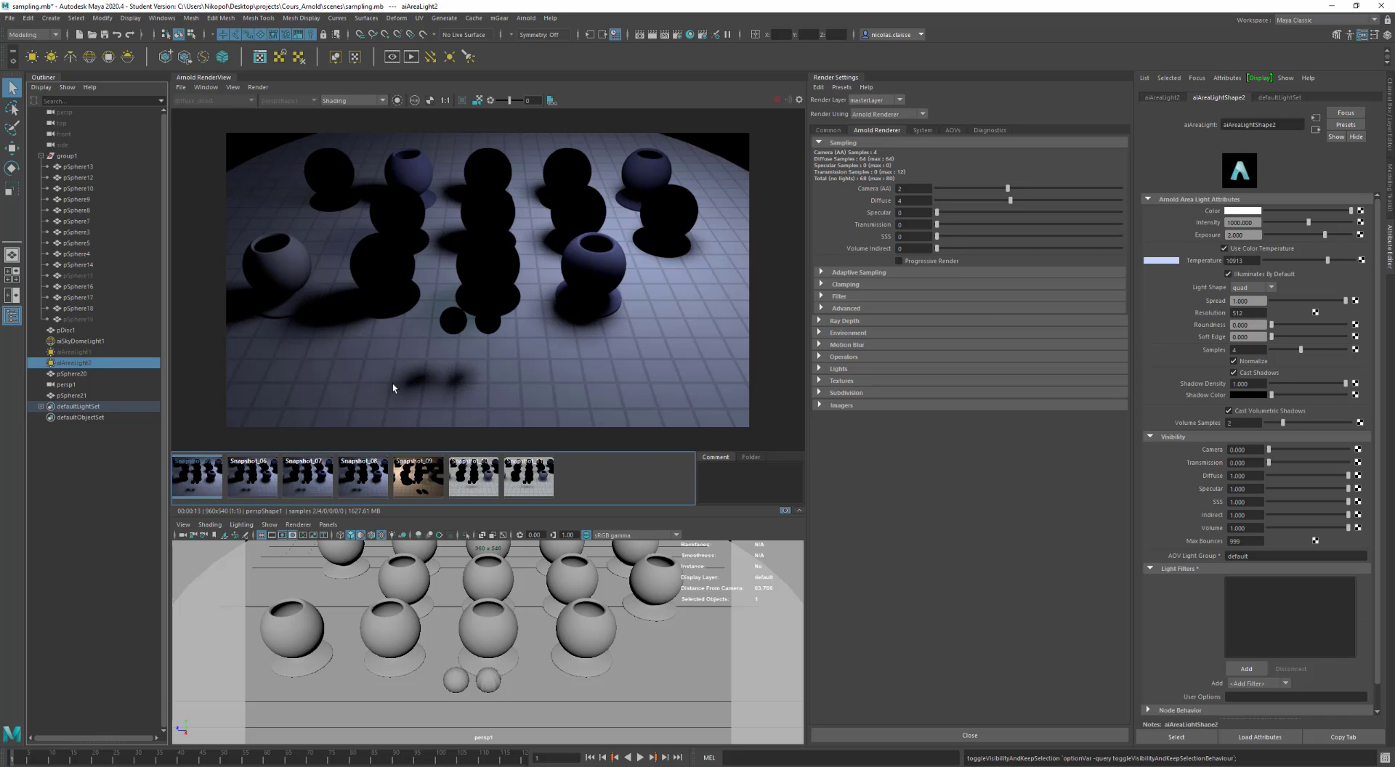
click(364, 483)
click(311, 484)
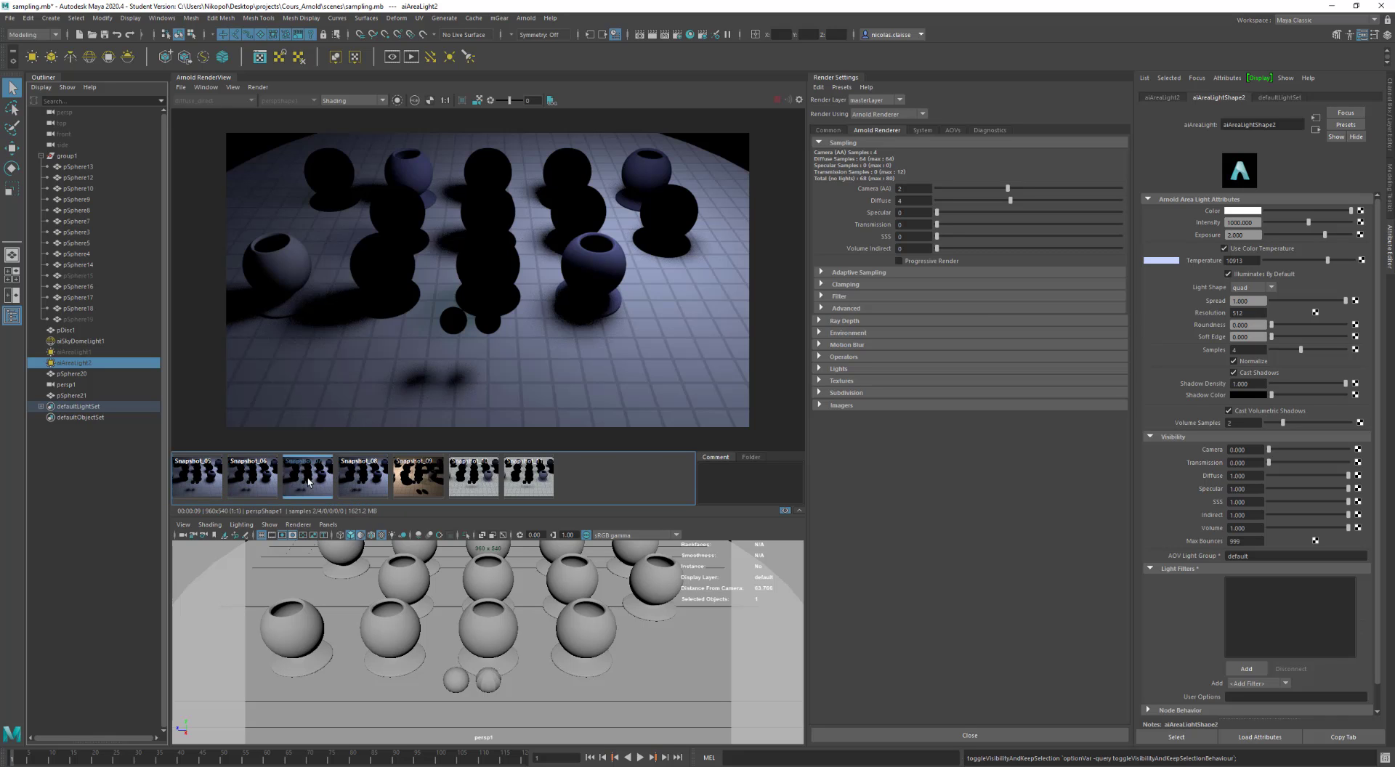
click(242, 487)
click(213, 487)
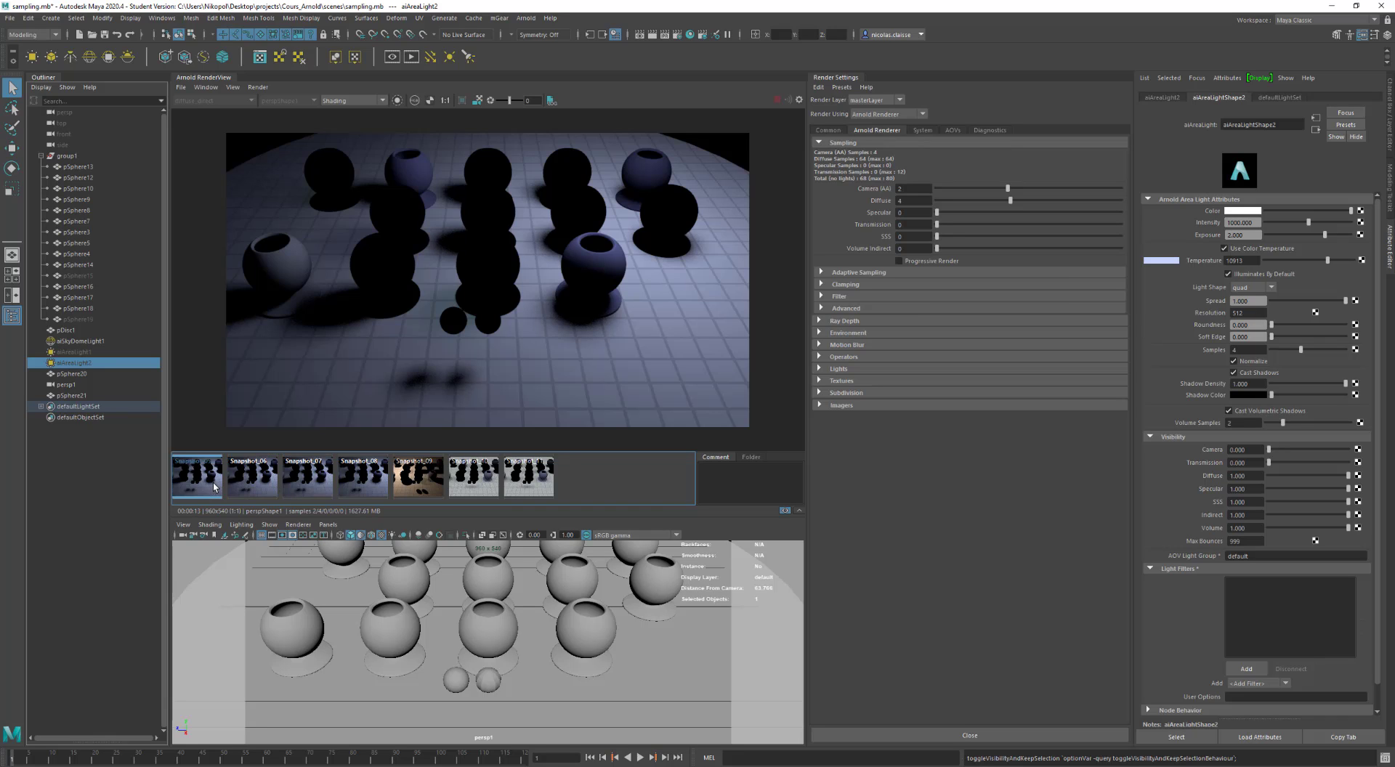
click(254, 487)
click(302, 487)
click(253, 487)
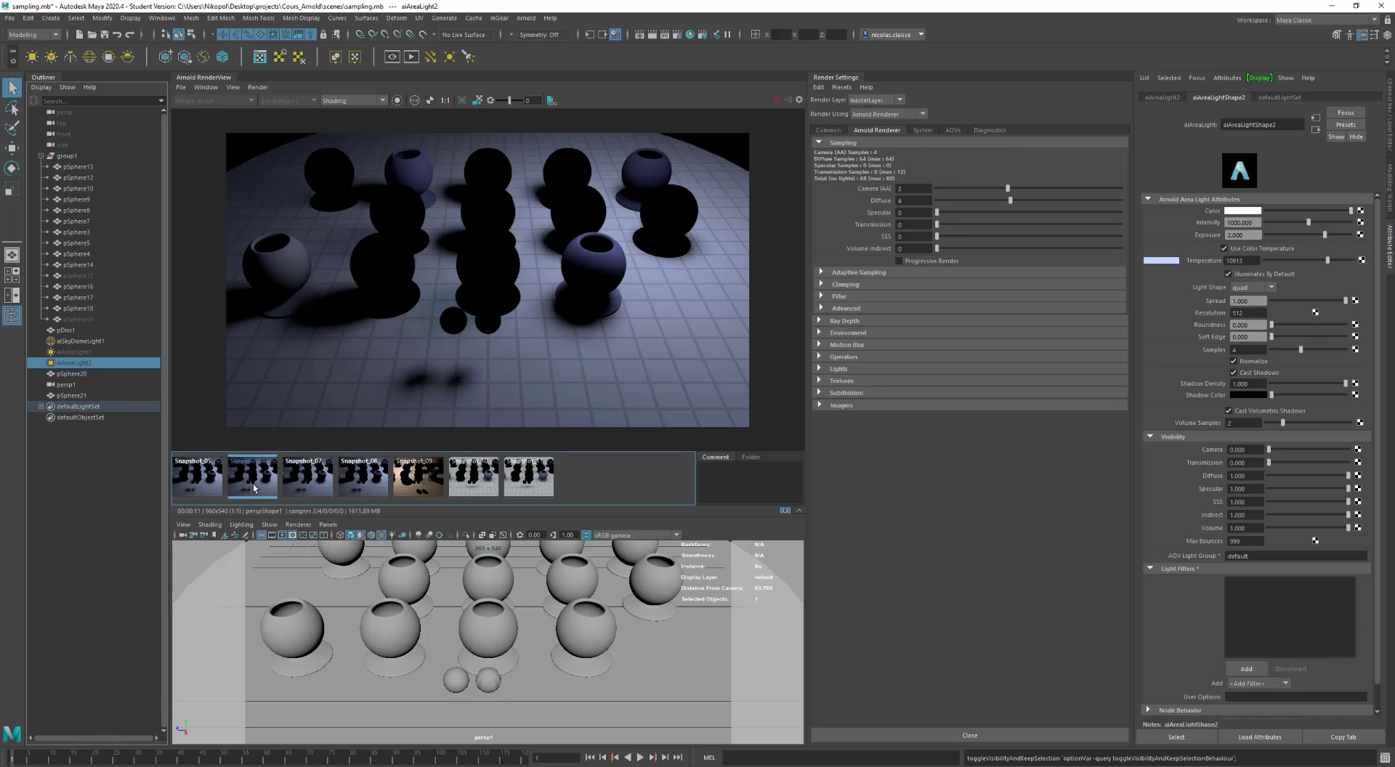
click(307, 492)
click(342, 490)
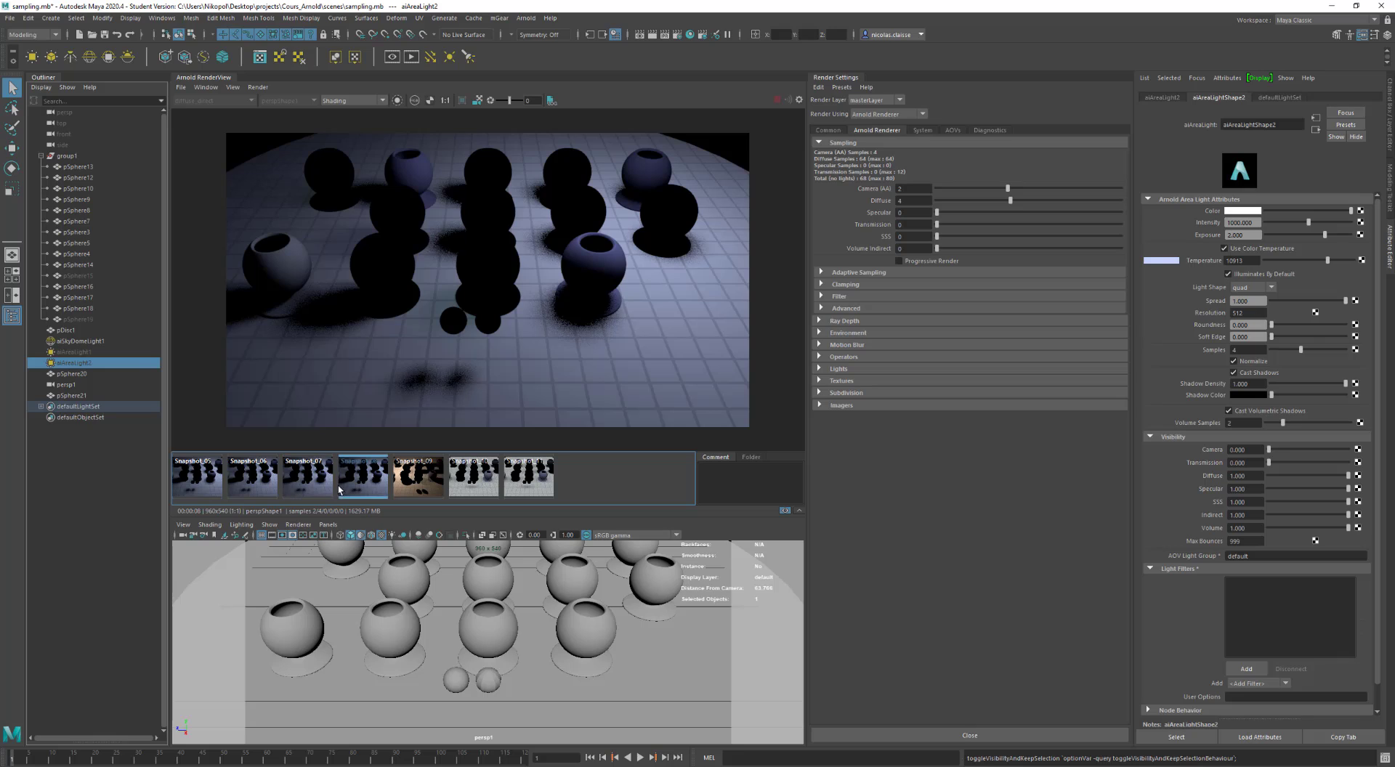
click(305, 491)
click(272, 484)
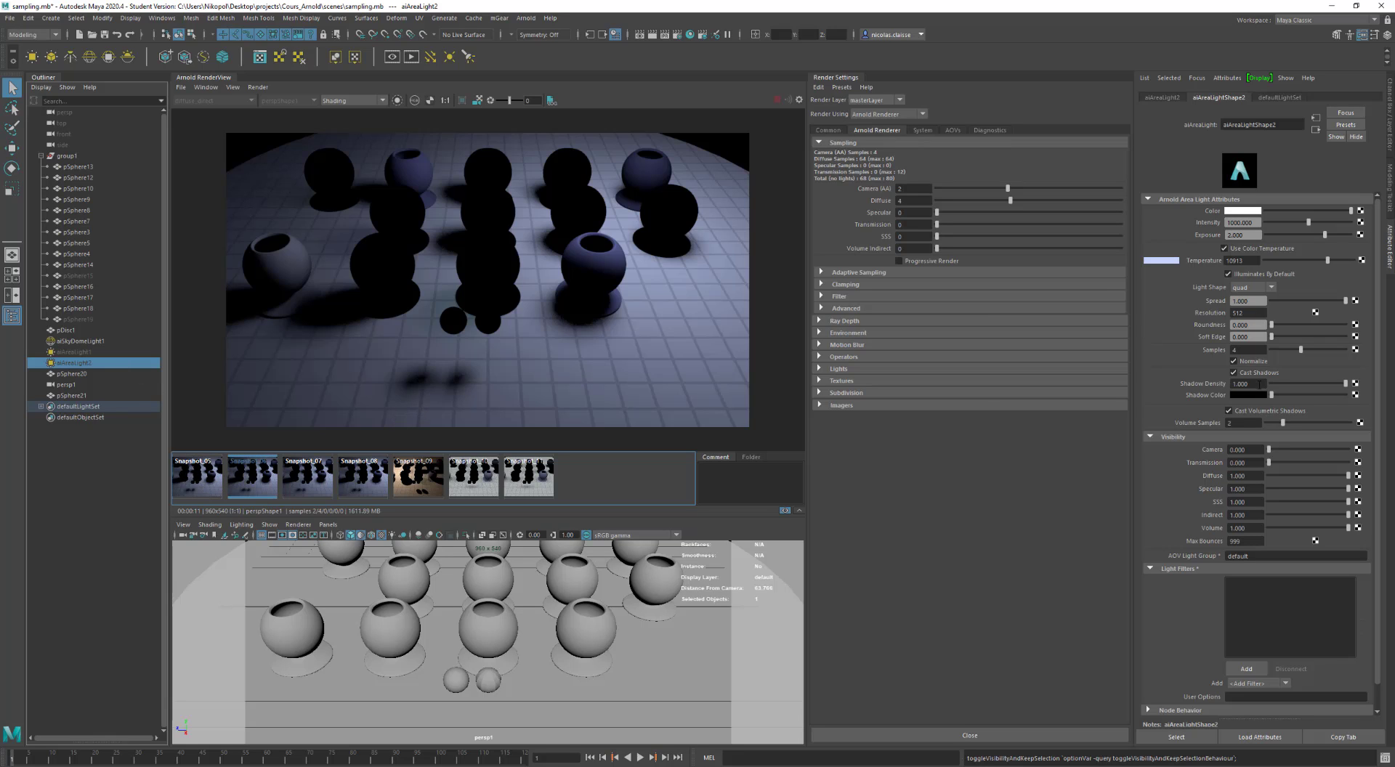
- Set the Samples of aiAreaLight2 to 3
click(1250, 349)
text(3)
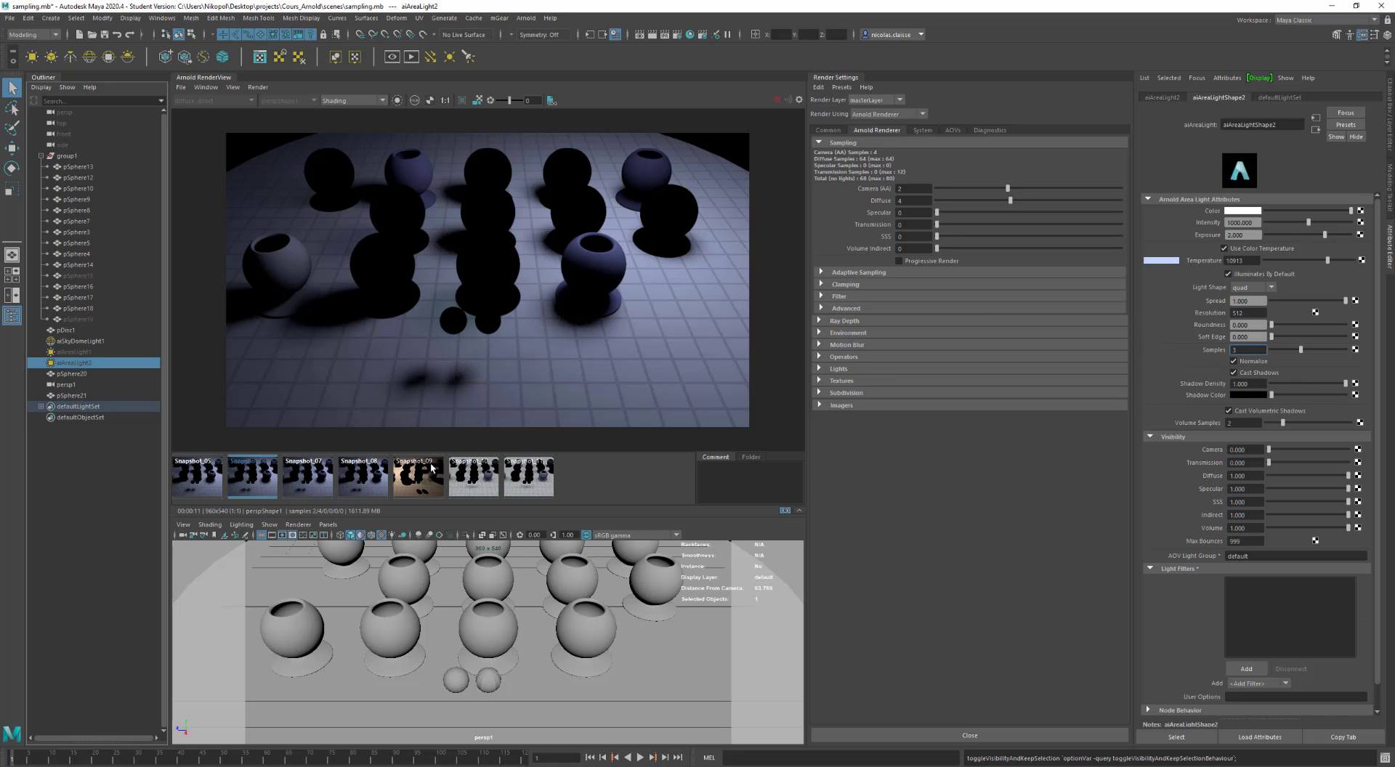
- Compare Snapshot_09, the third-last snapshot, with the two sky dome snapshots while inspecting the attributes of aiAreaLight1 and aiSkyDomeLight1
click(421, 485)
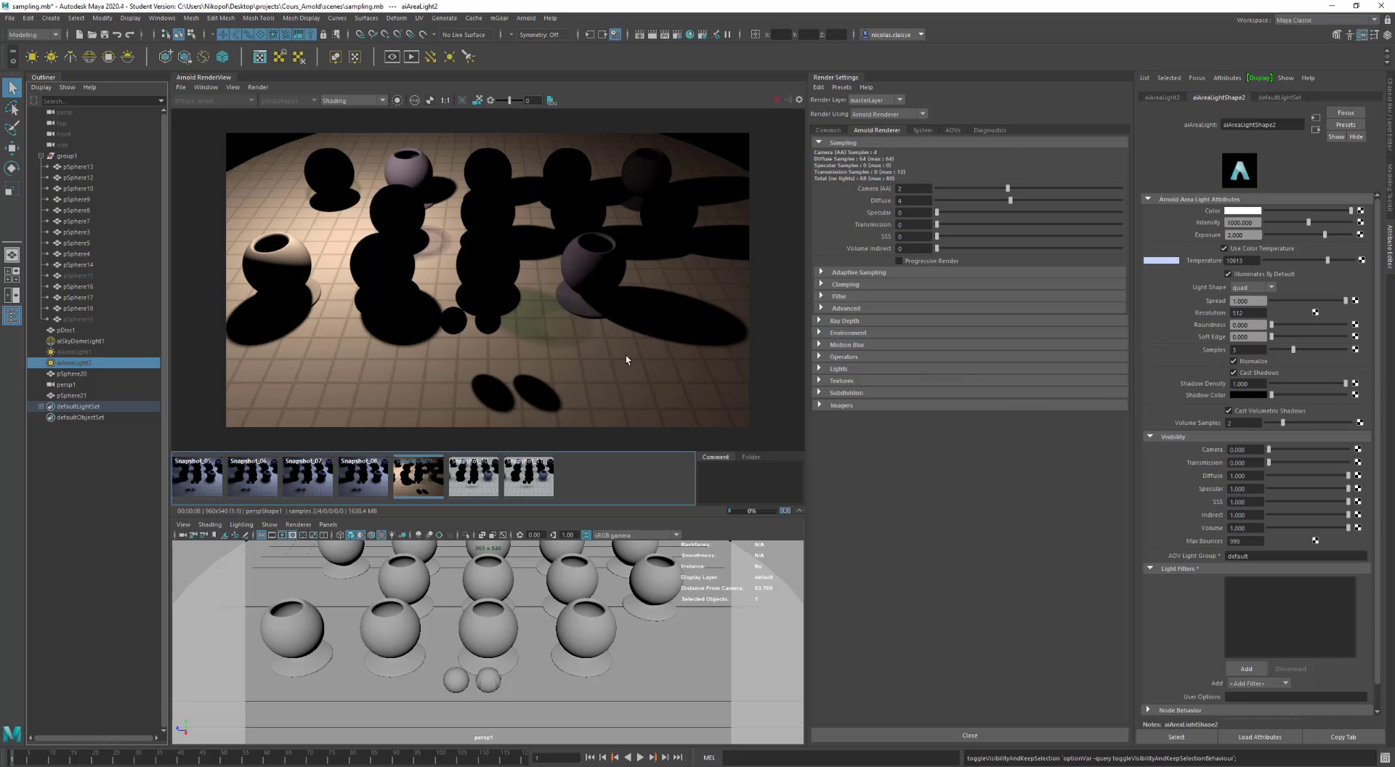
click(79, 351)
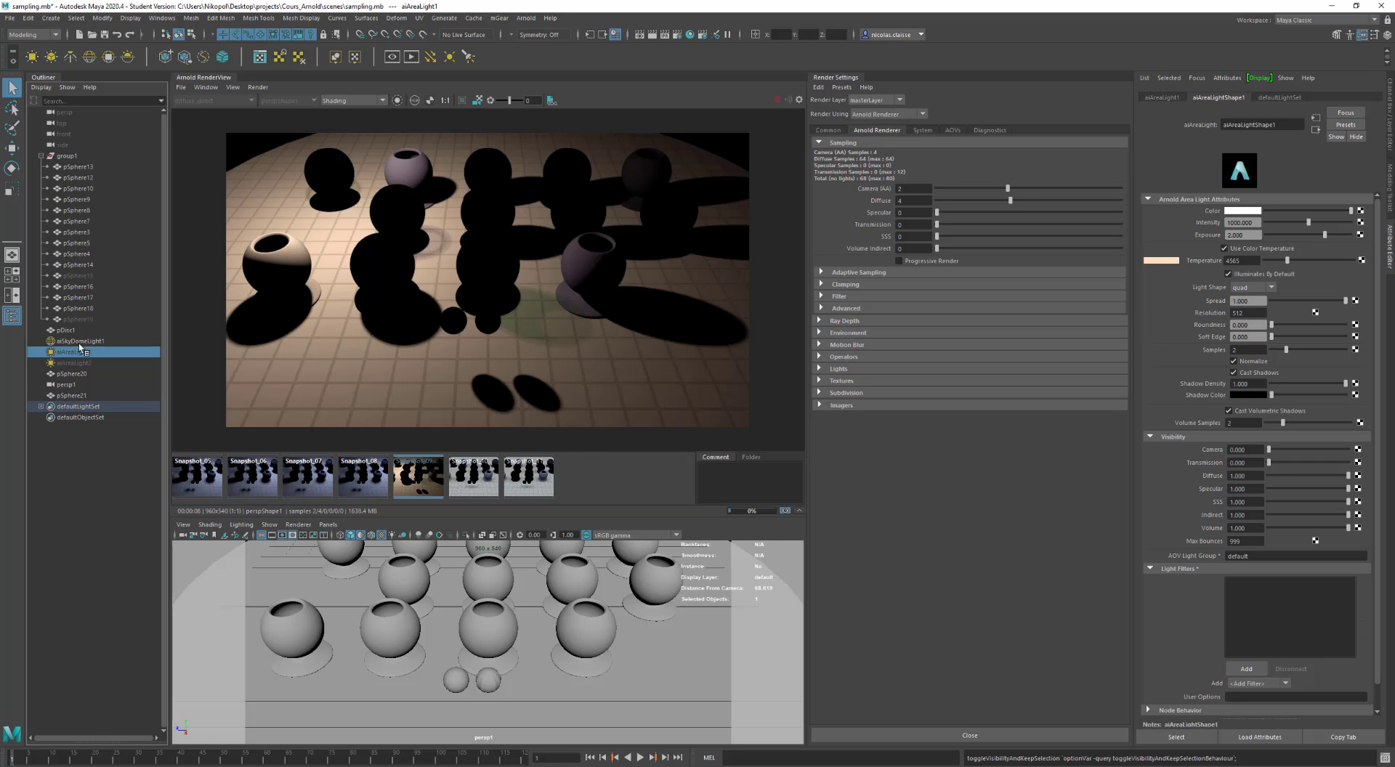
click(80, 340)
click(471, 499)
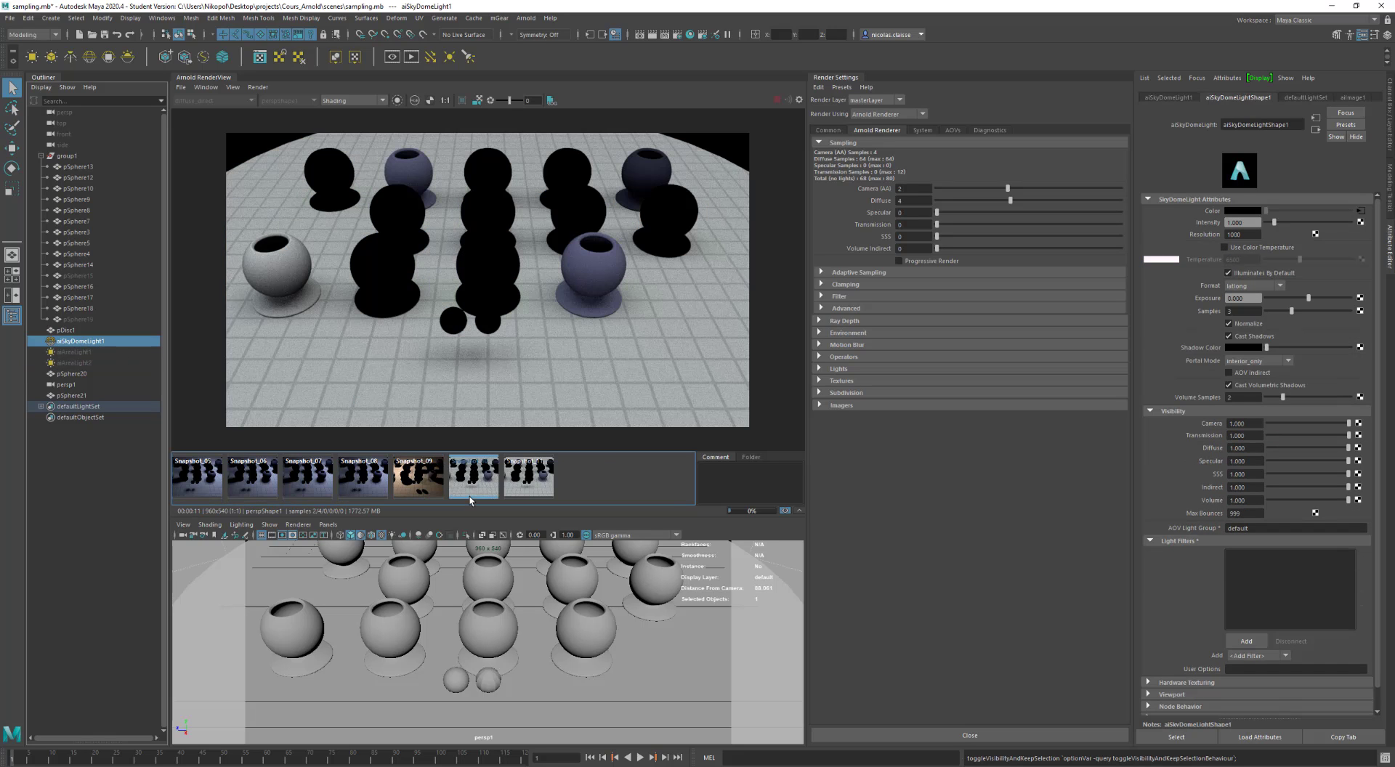
click(541, 493)
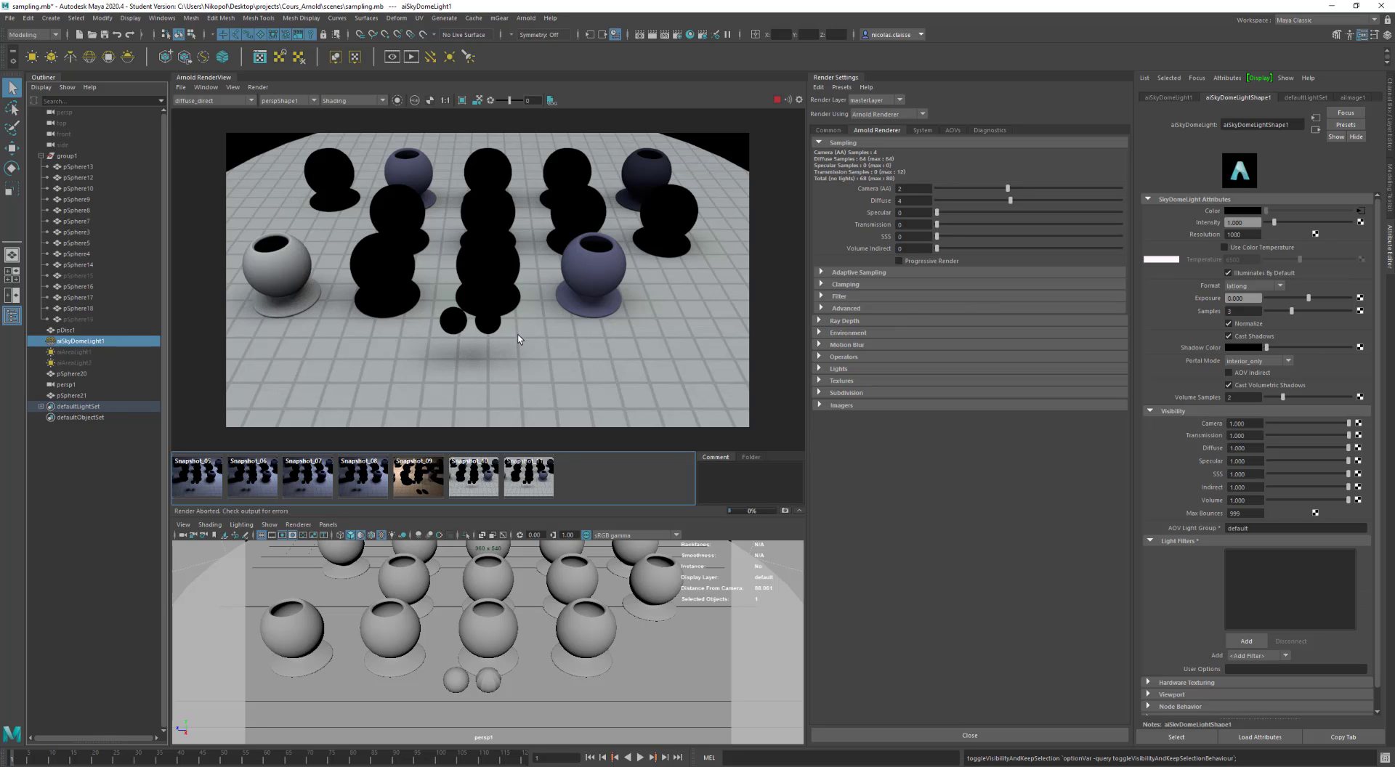
click(538, 485)
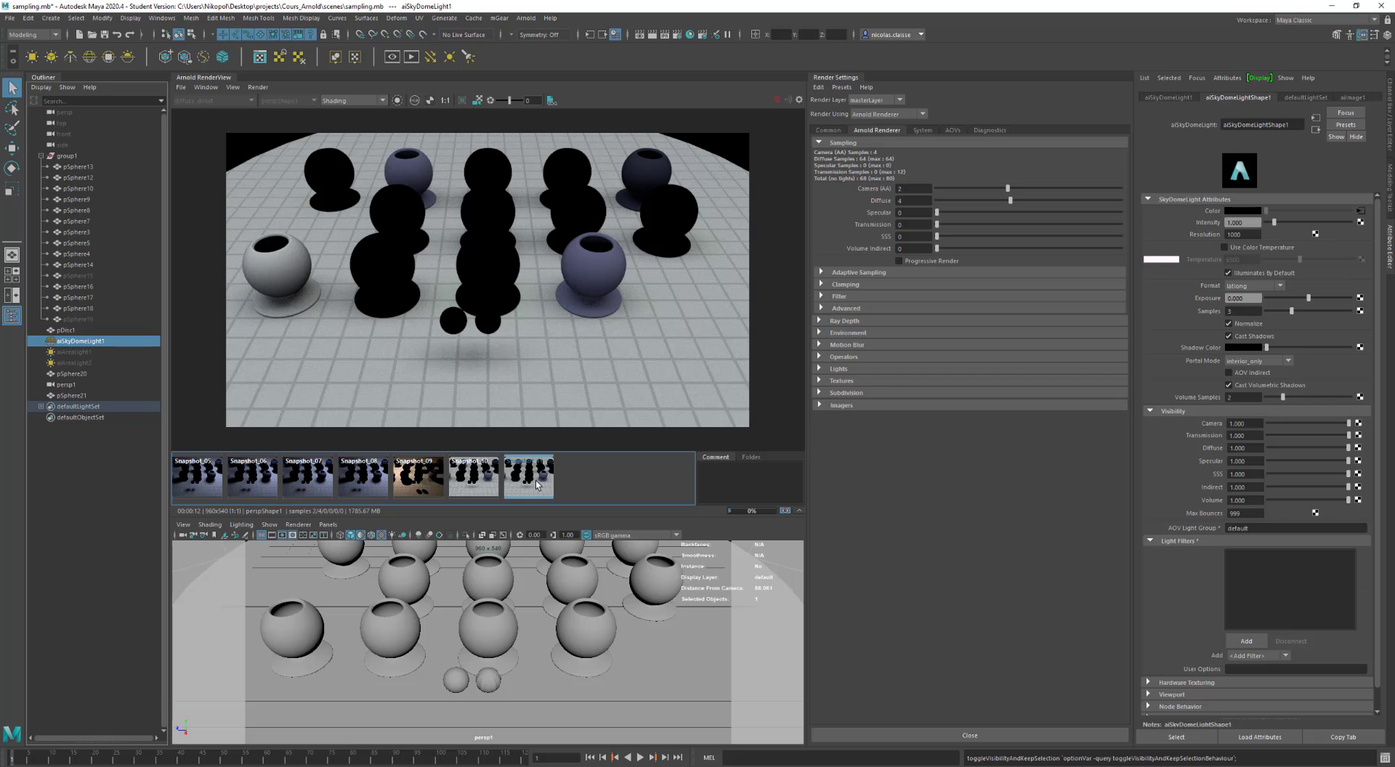
click(538, 484)
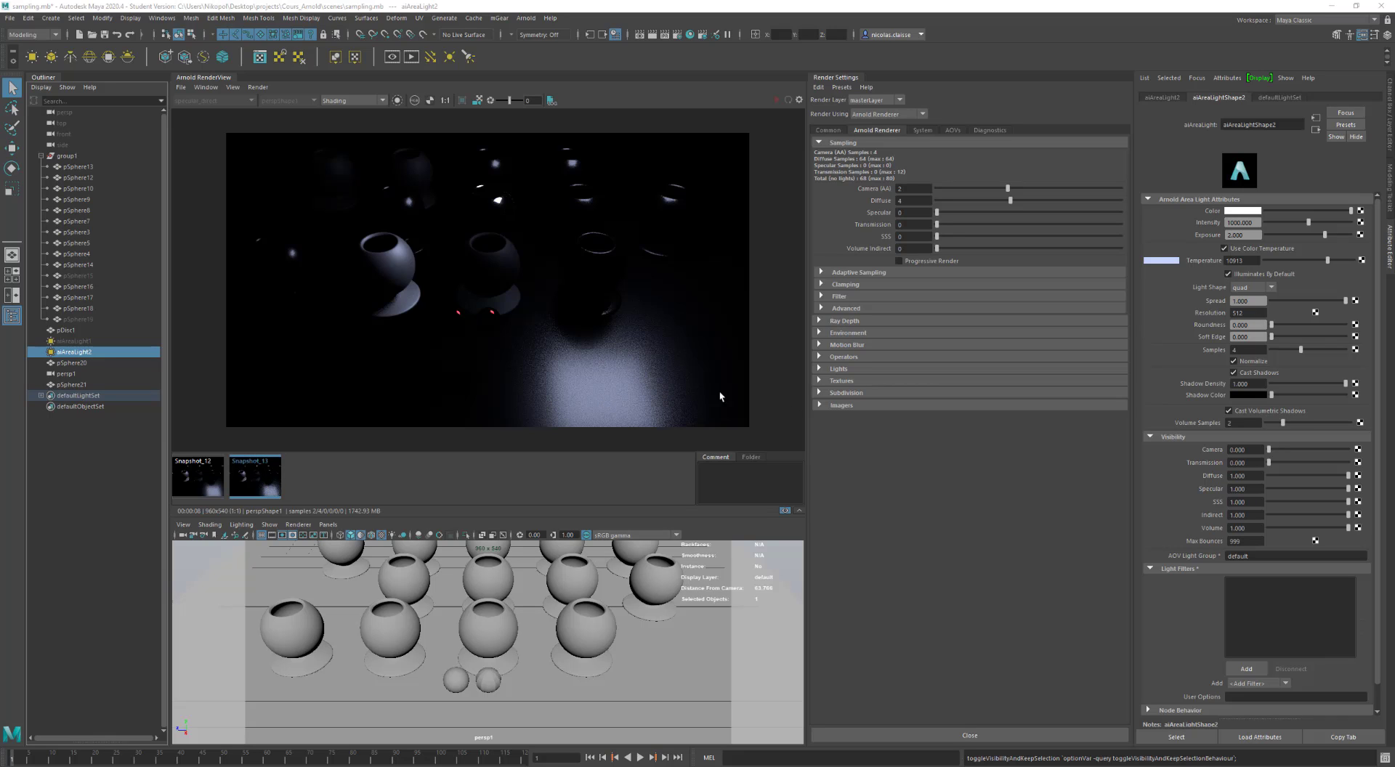
- Compare the current specular_direct render with Snapshot_12 and Snapshot_13, accepting the student version notice
click(339, 500)
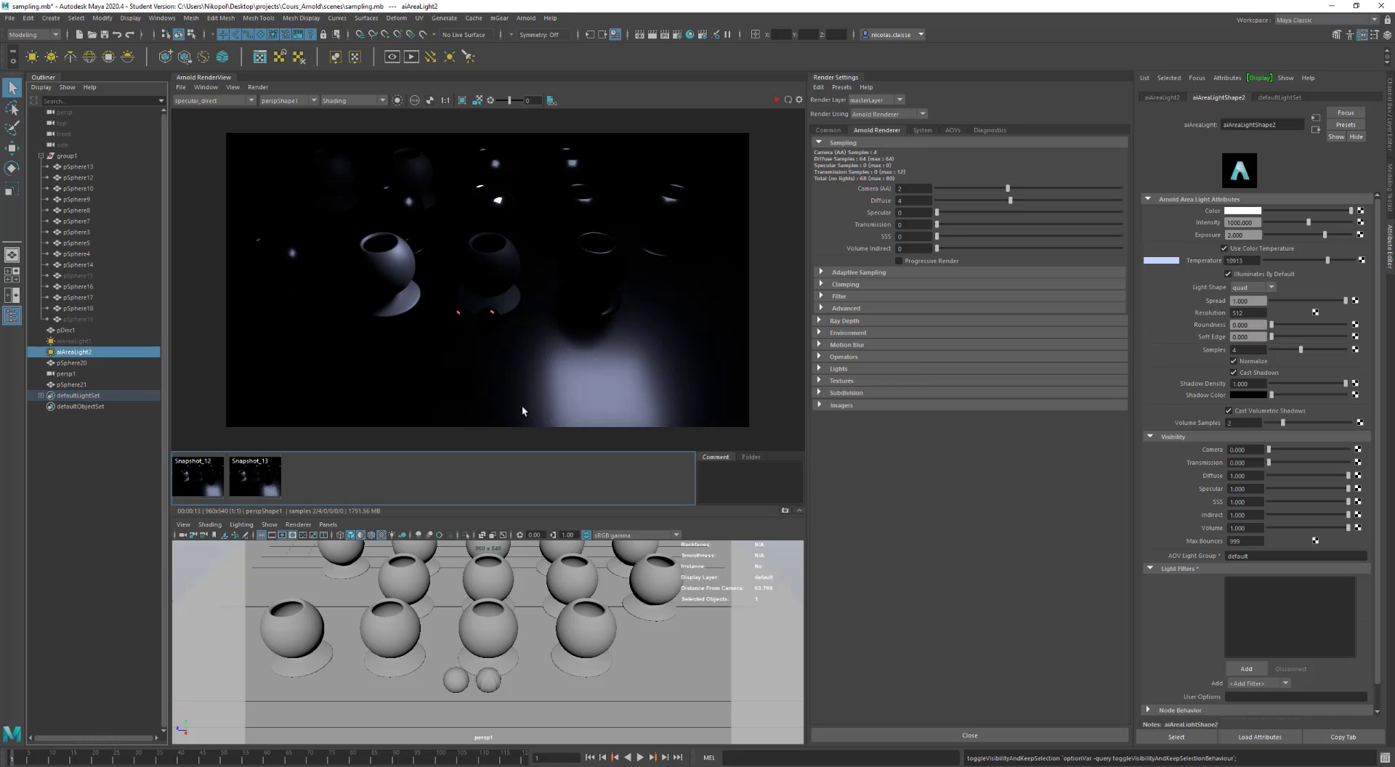
click(216, 485)
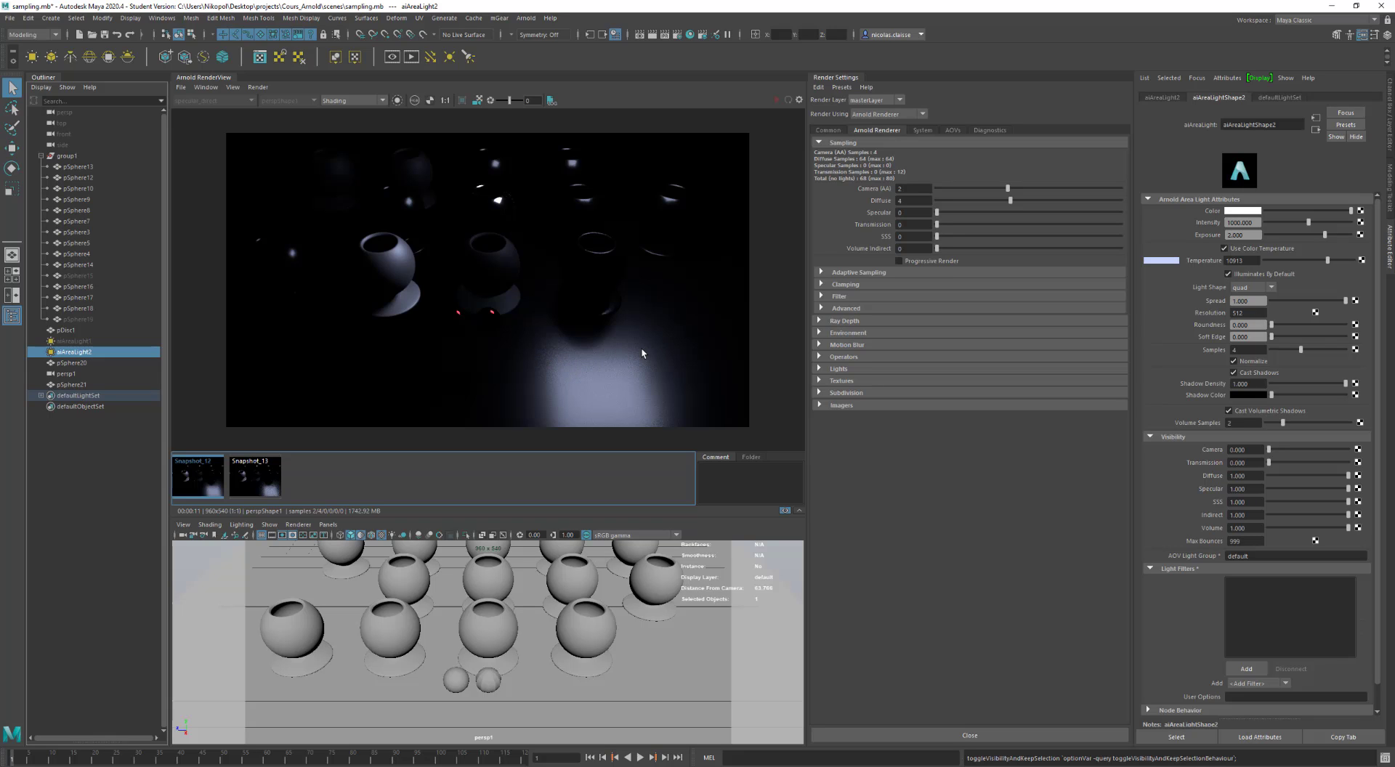
click(237, 485)
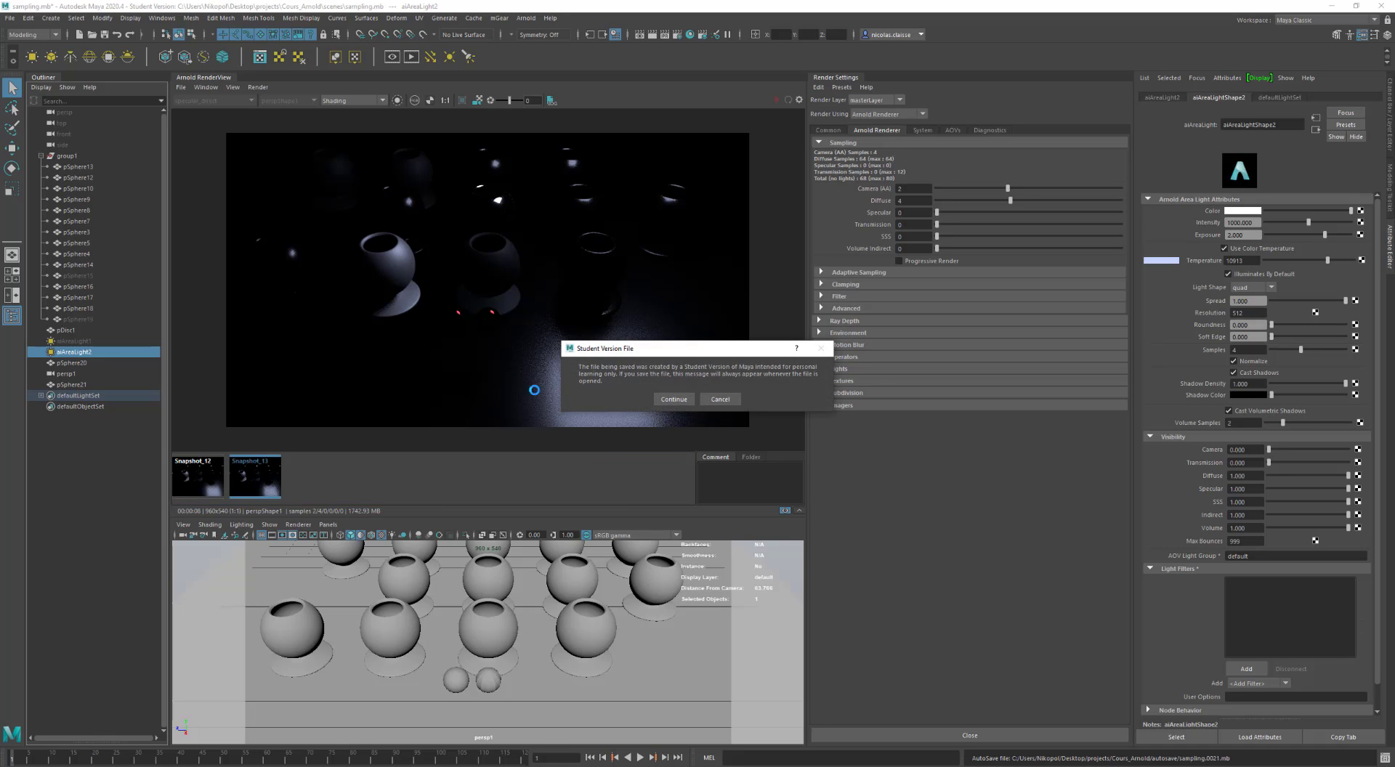
click(674, 399)
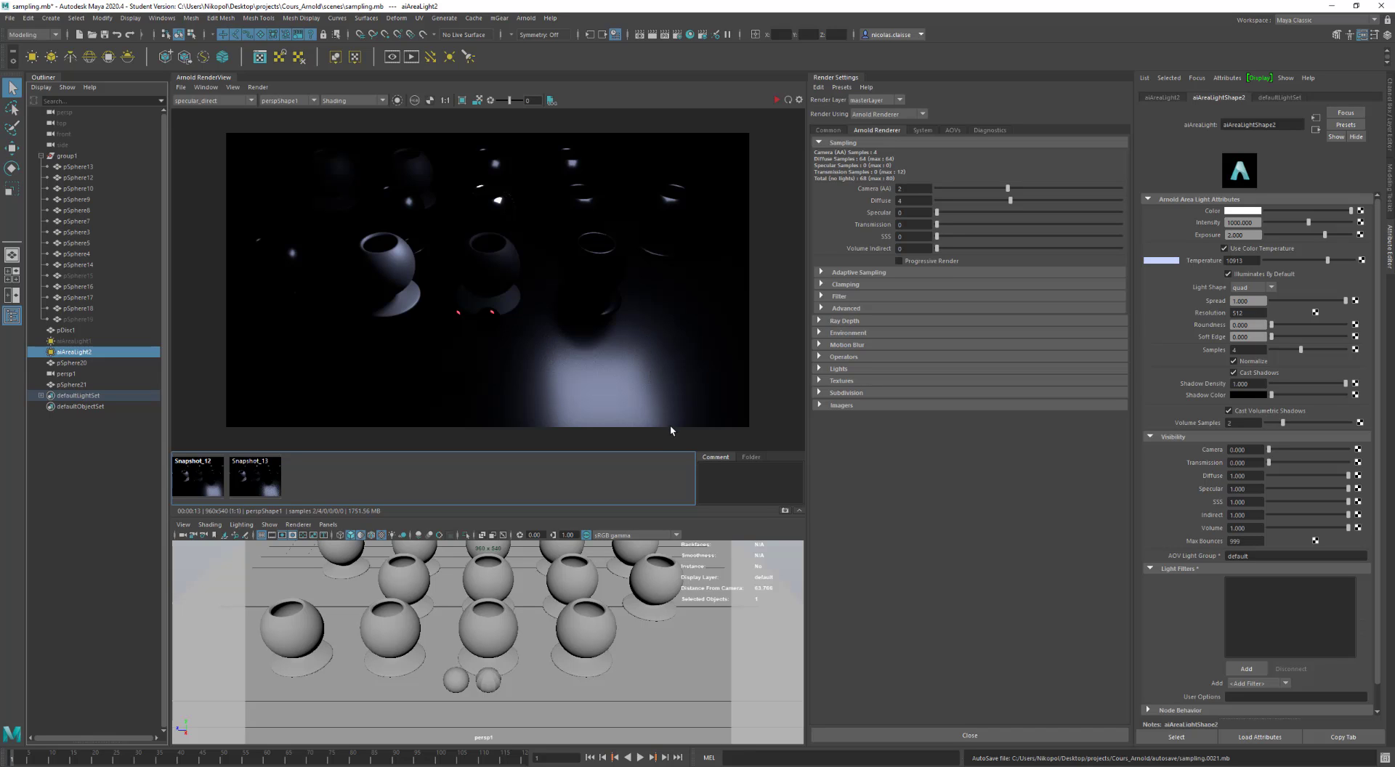
- Select the floor disc in the render and open the attributes of its standard surface shader
click(625, 385)
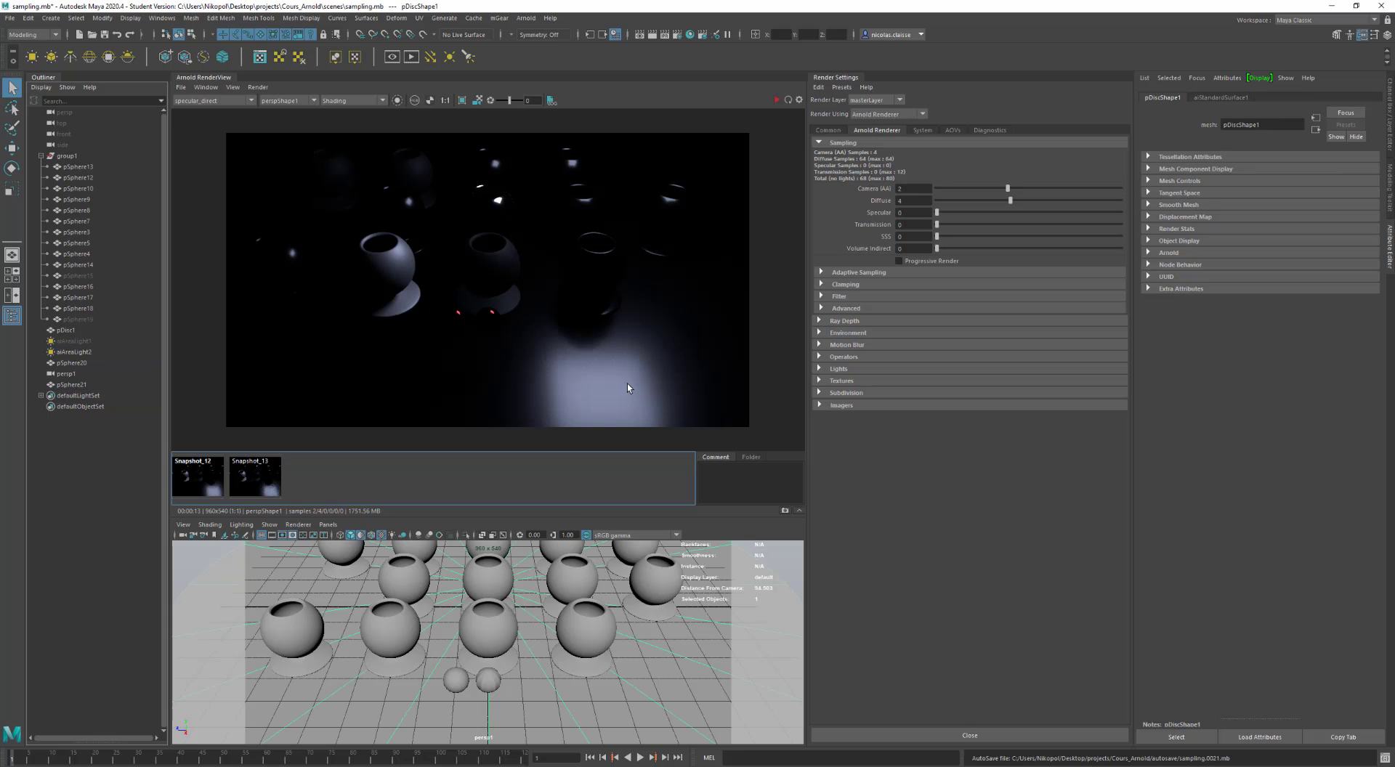
click(1244, 97)
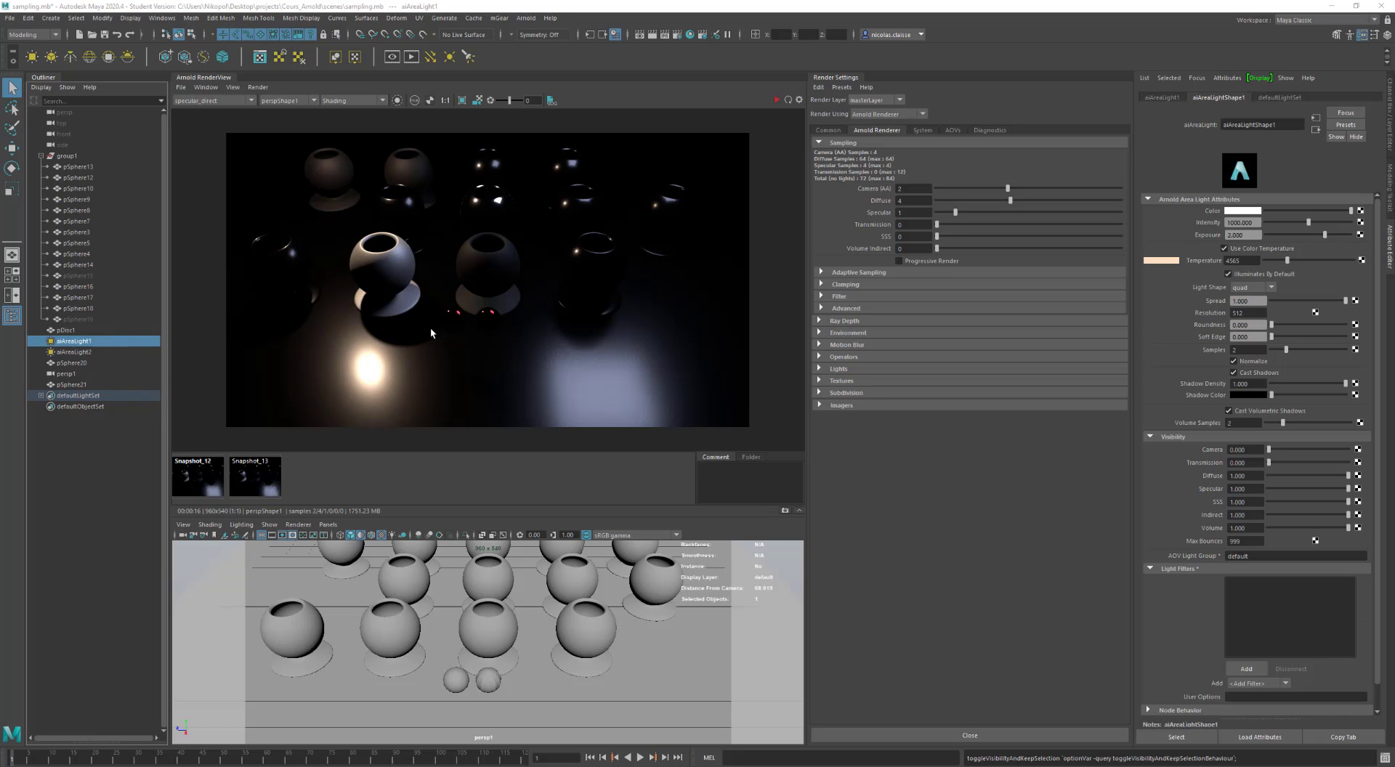
- Inspect the coat_indirect, coat_direct and sheen_direct passes of the render
click(221, 102)
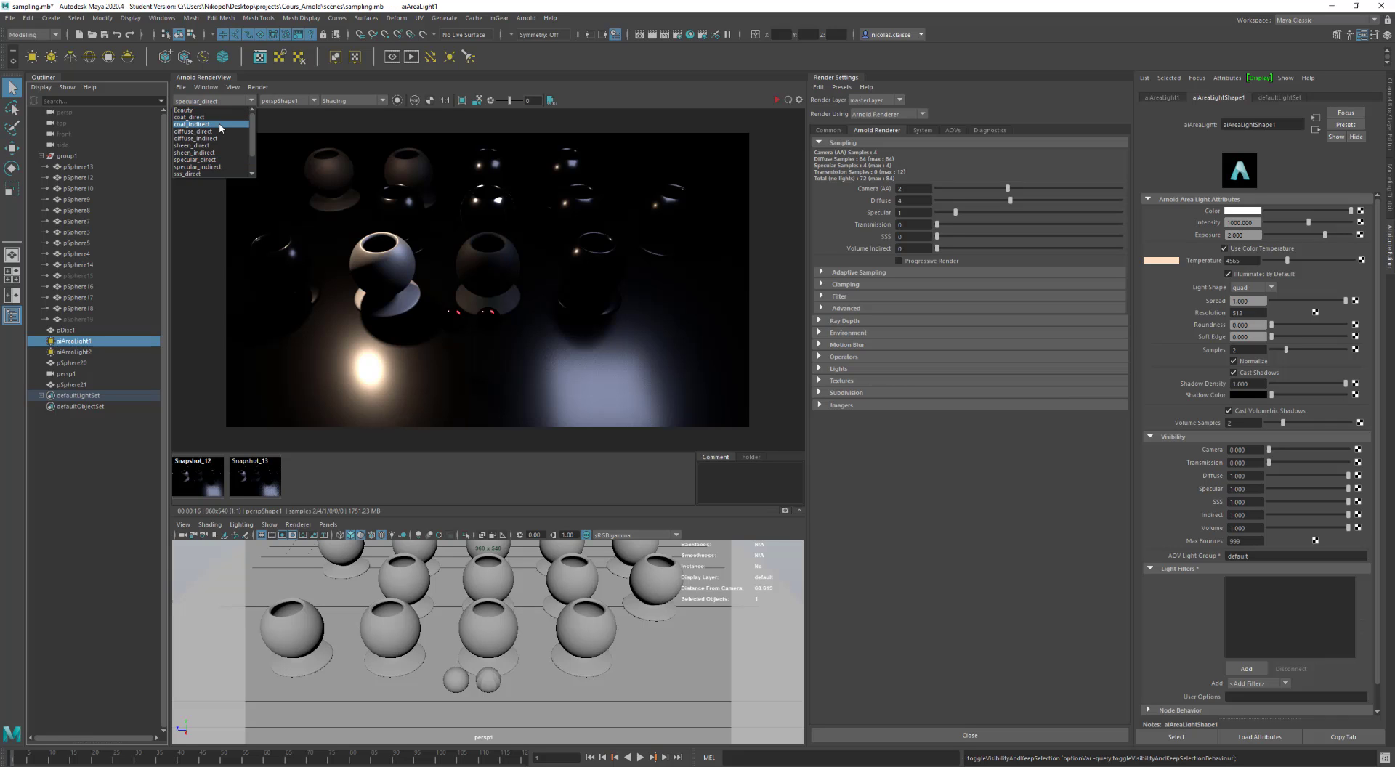
click(220, 125)
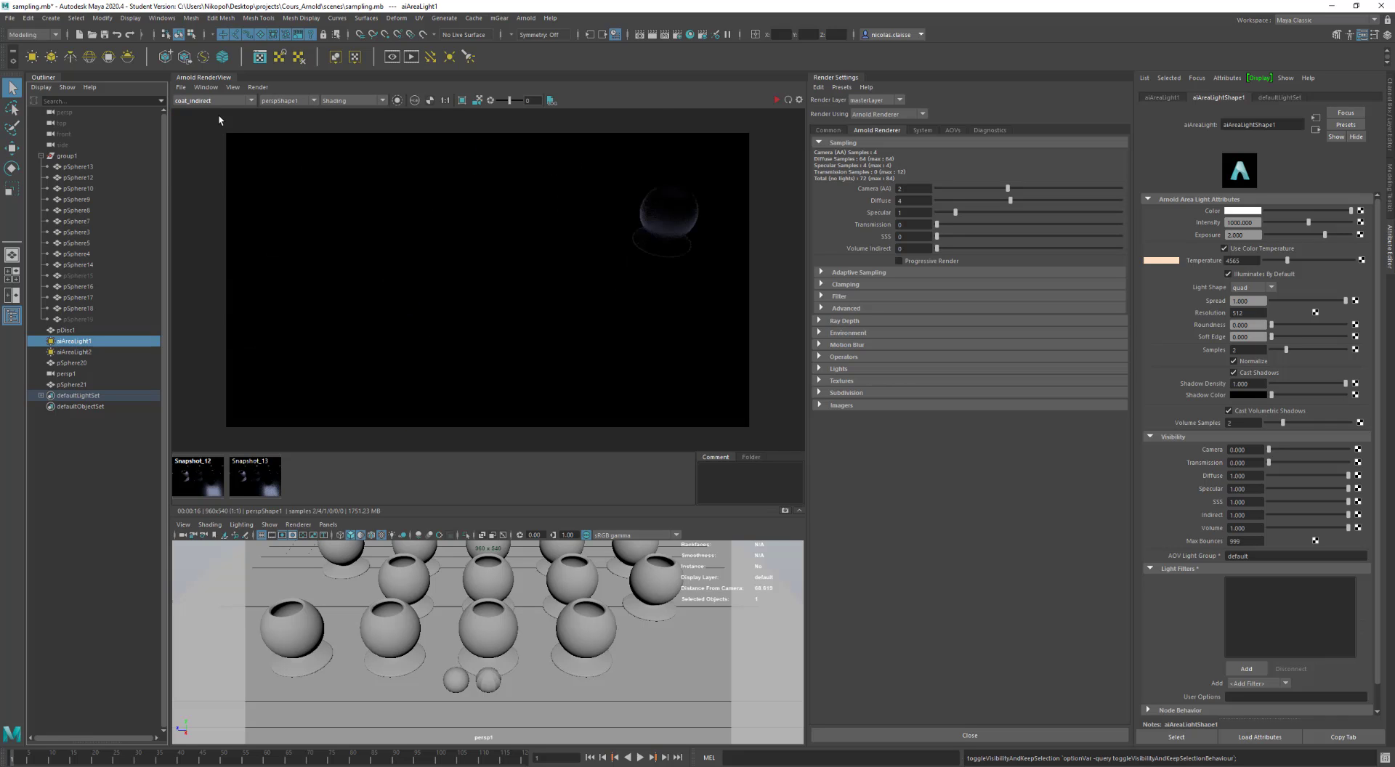
click(218, 102)
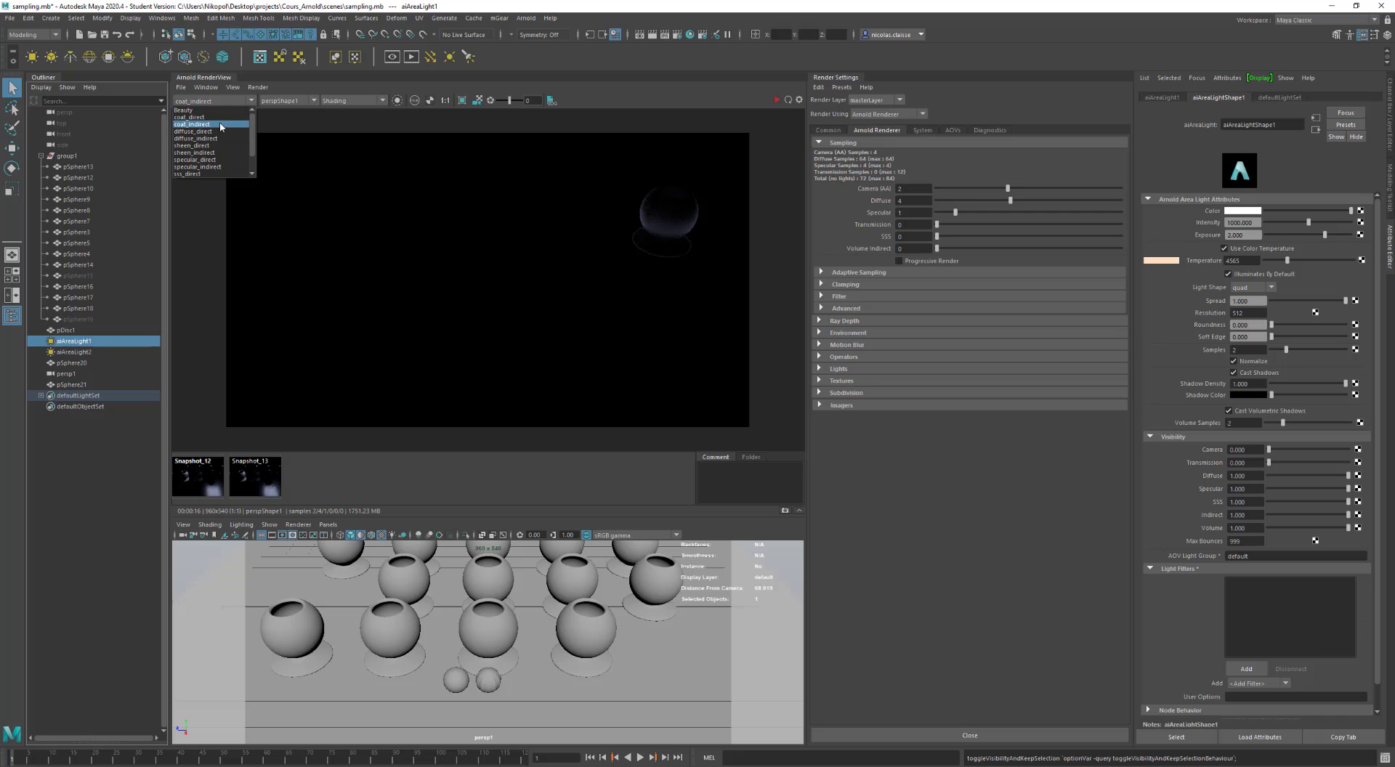
click(218, 117)
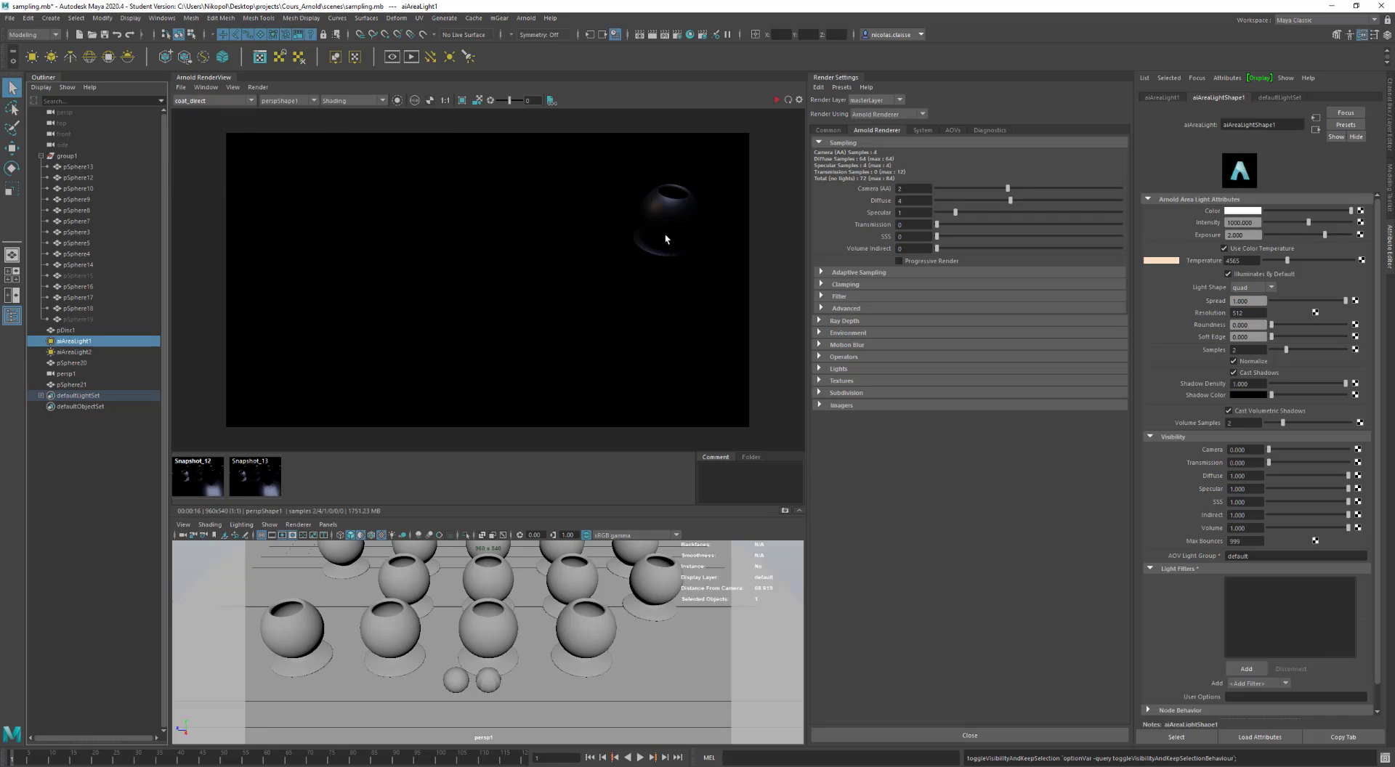
click(206, 101)
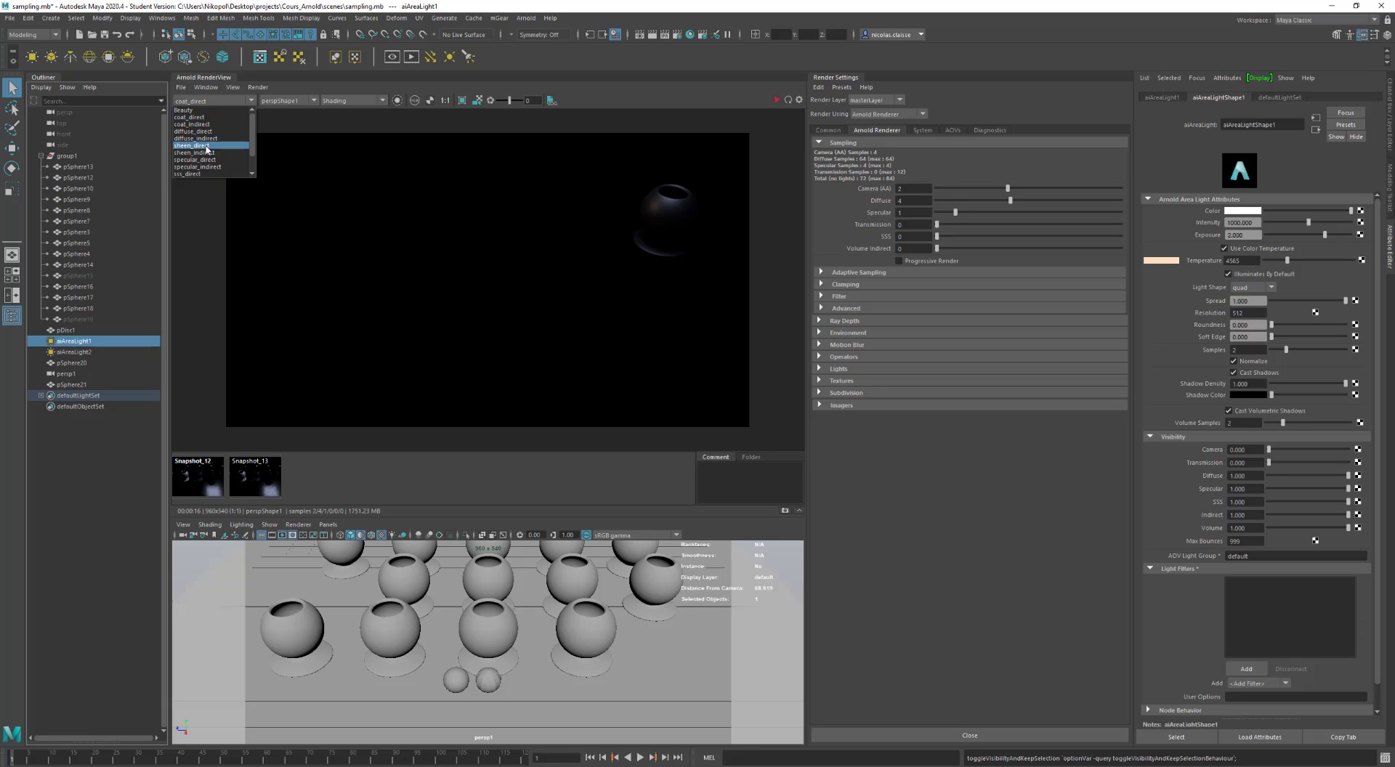
click(207, 146)
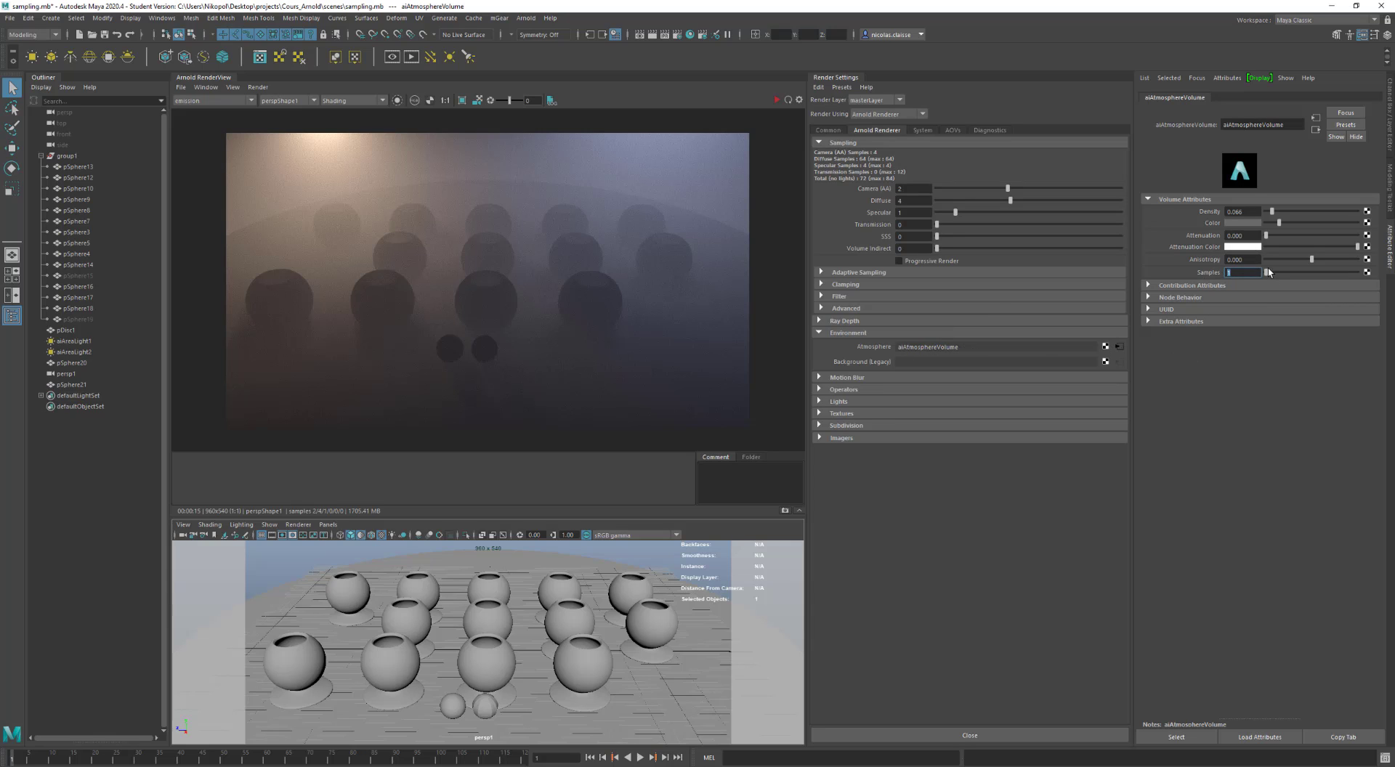
- Store a snapshot of the atmosphere volume render and re-render the scene in the Beauty pass
click(785, 510)
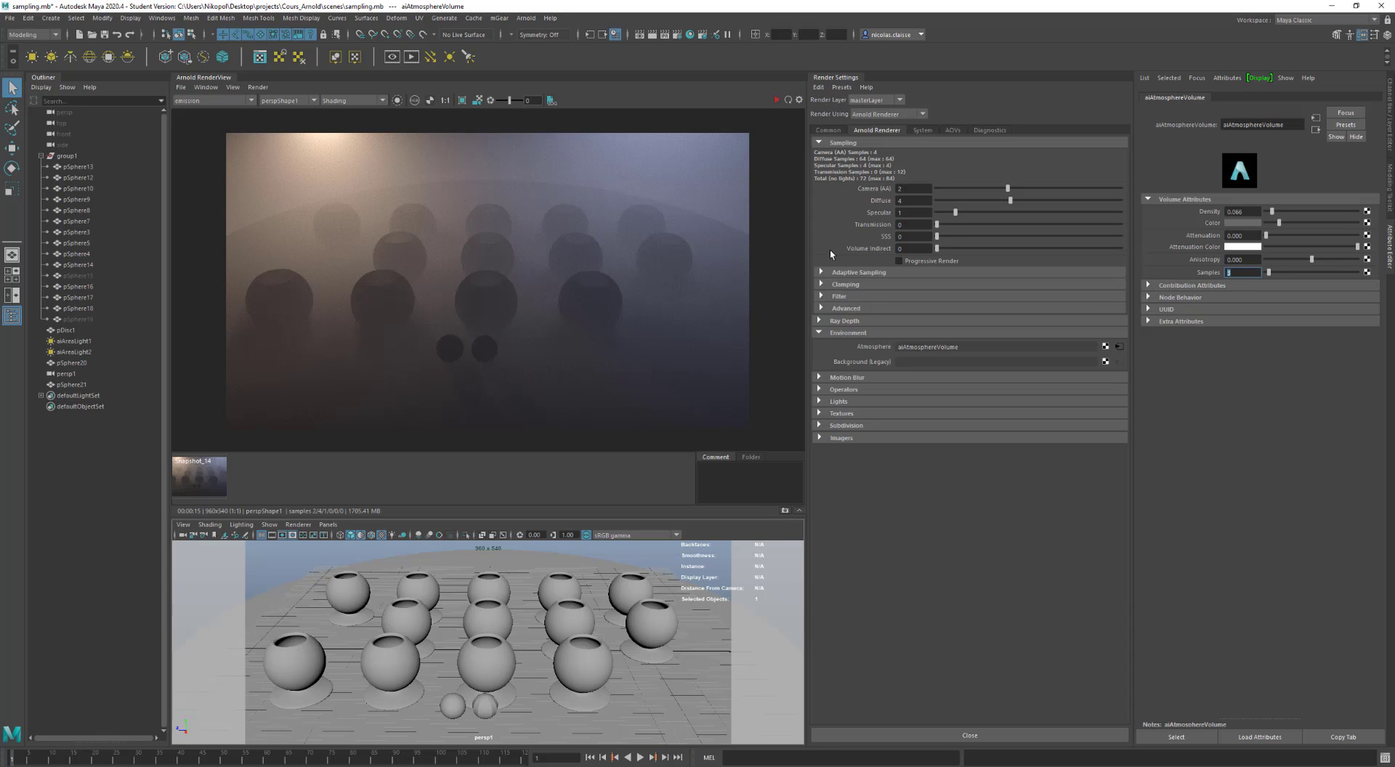
click(777, 99)
click(227, 102)
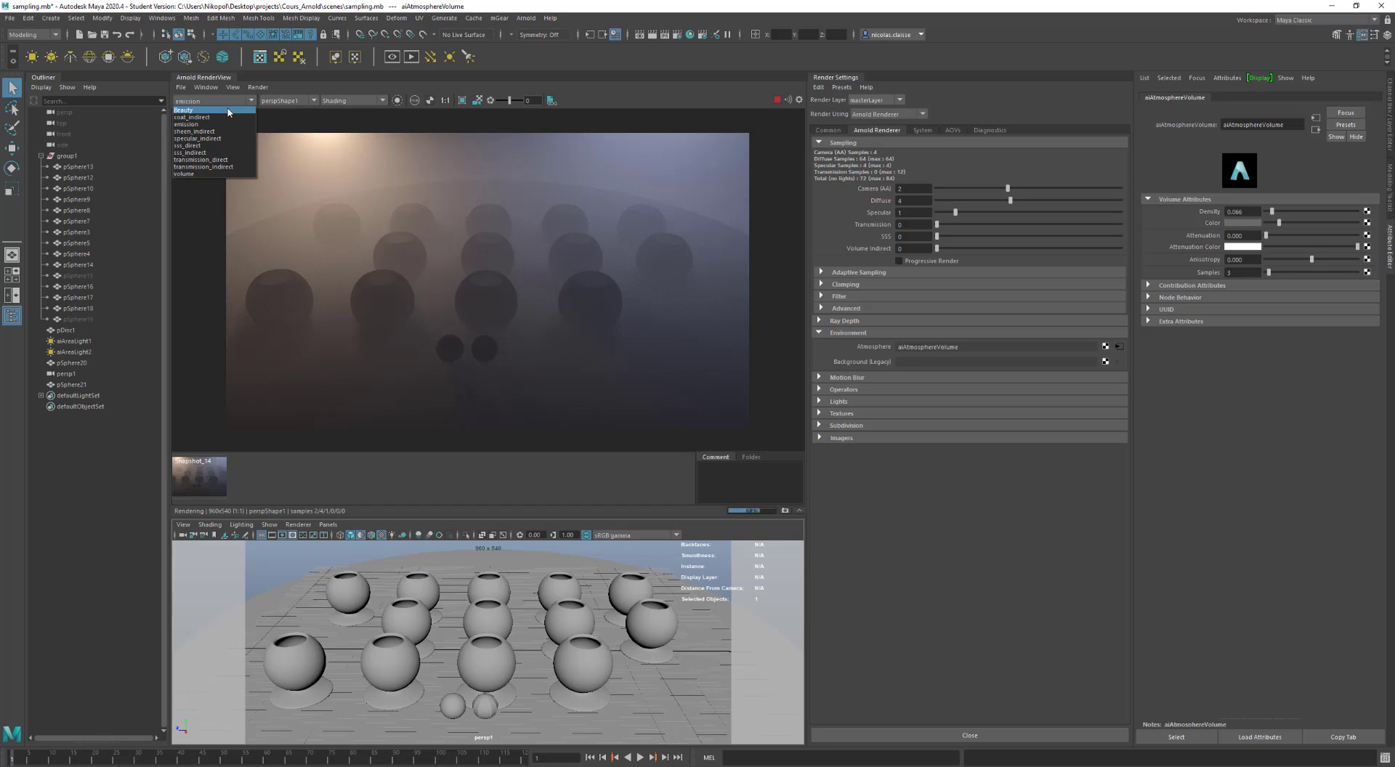
click(229, 112)
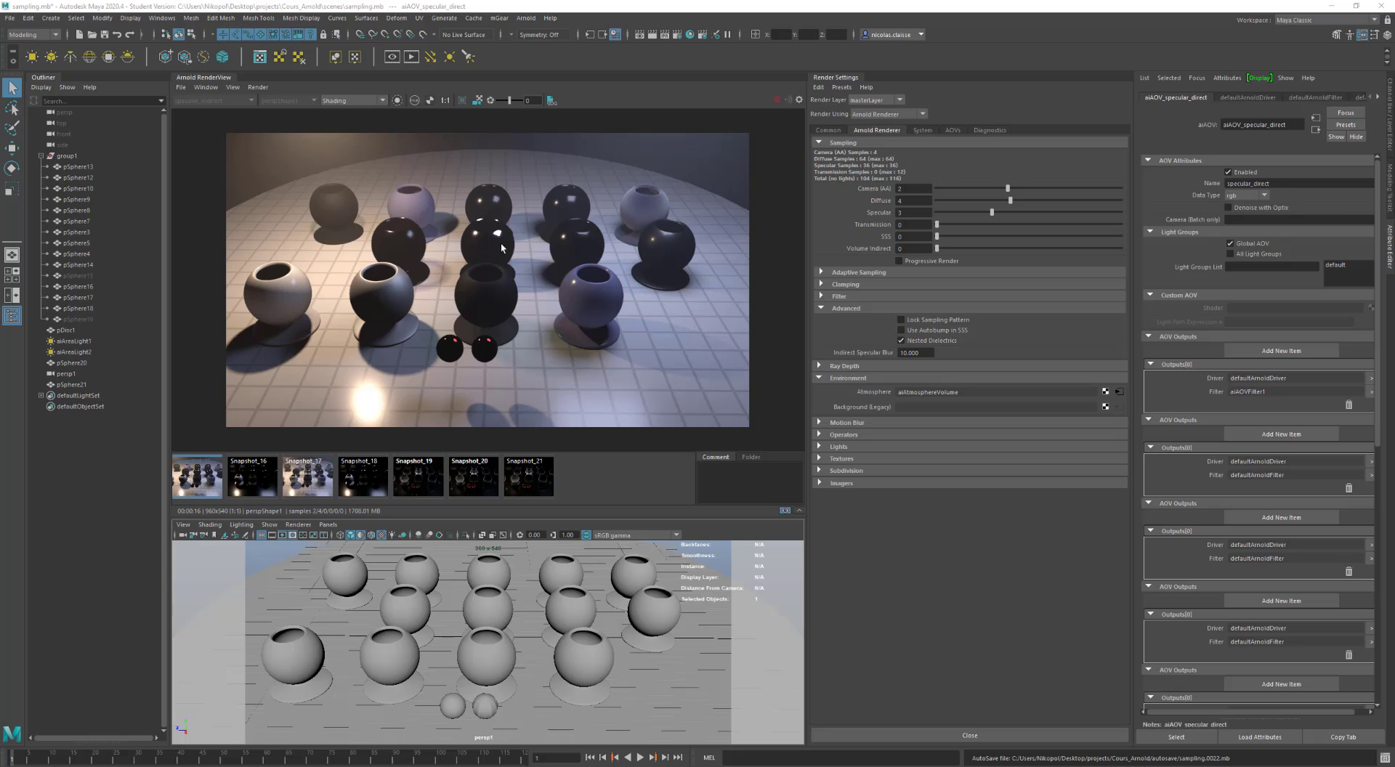
- Compare the specular pass in Snapshot_16 with the full render in Snapshot_15
click(258, 476)
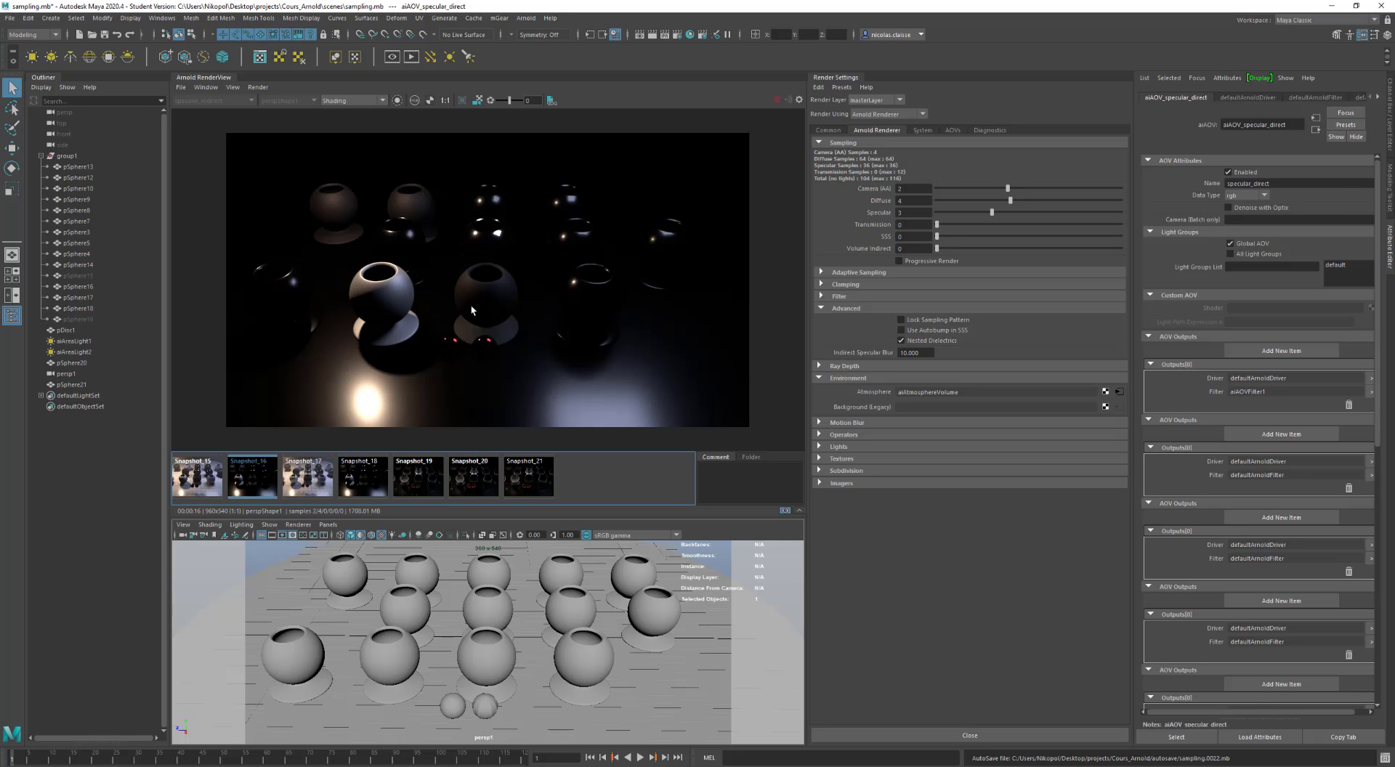
click(213, 470)
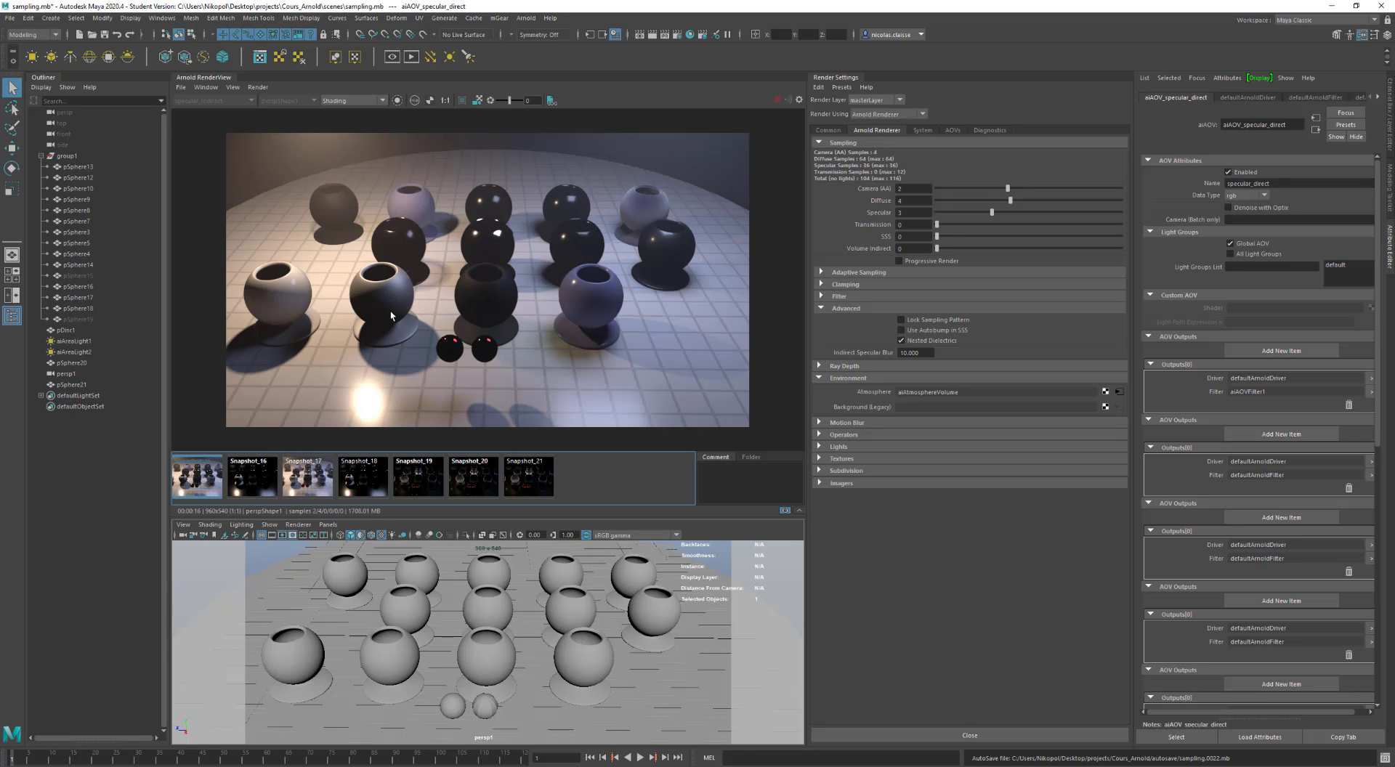
- Compare the full render in Snapshot_17 with the specular passes in Snapshot_18 and Snapshot_19
click(300, 482)
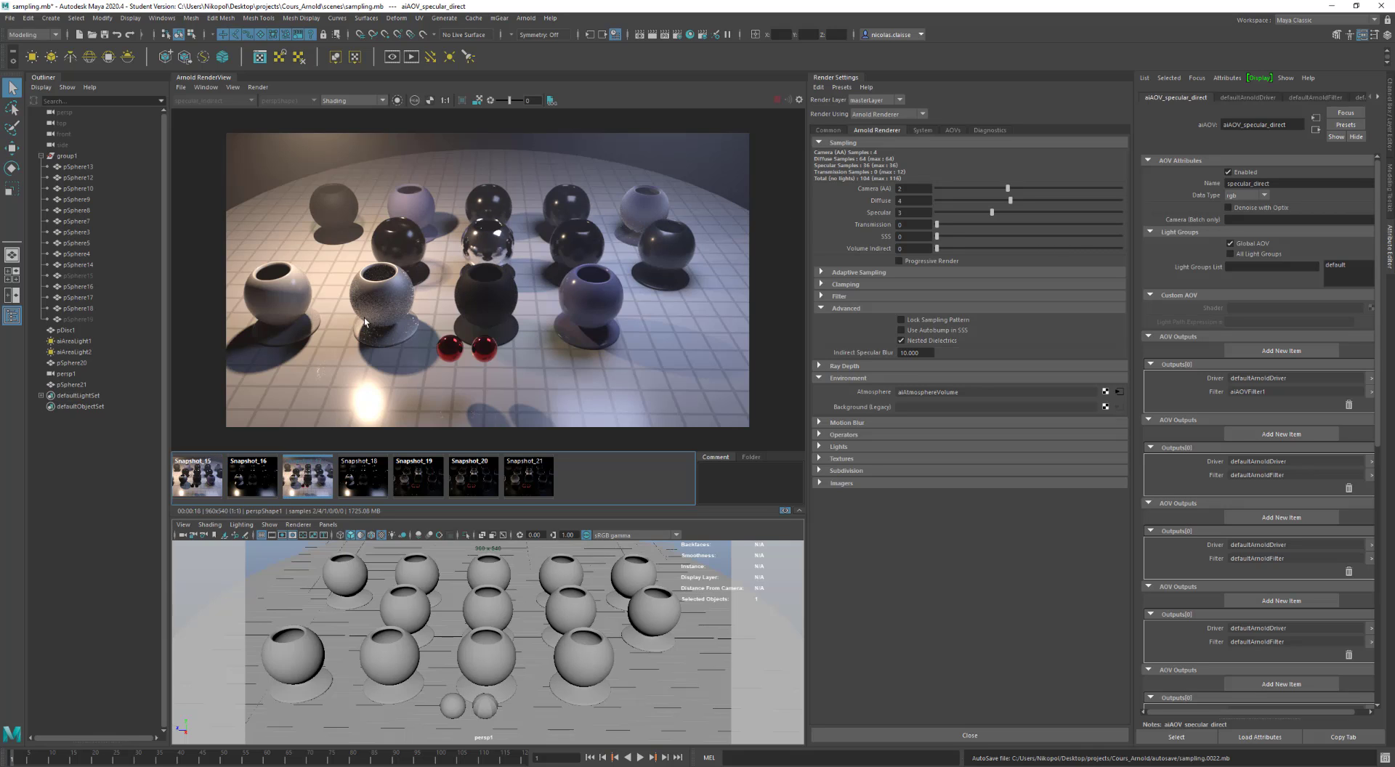
click(372, 478)
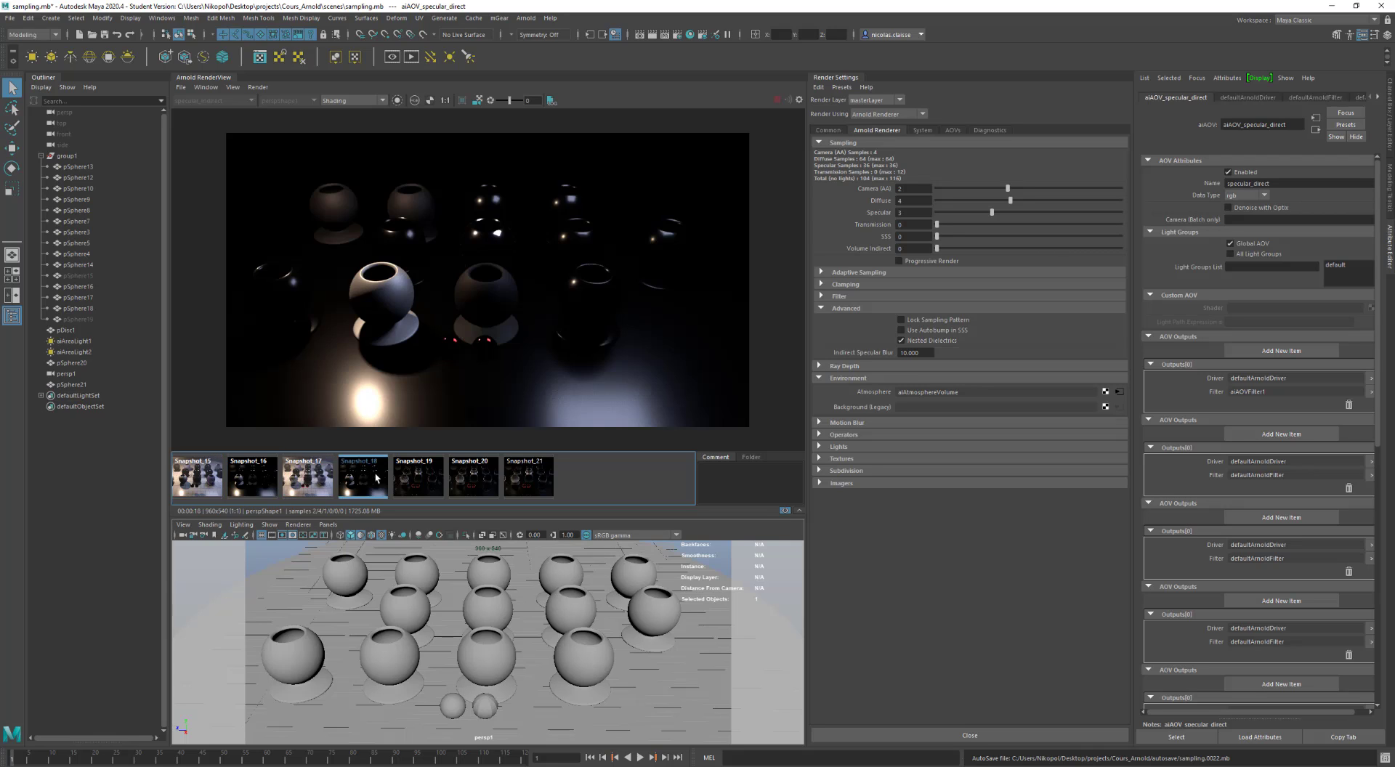
click(411, 482)
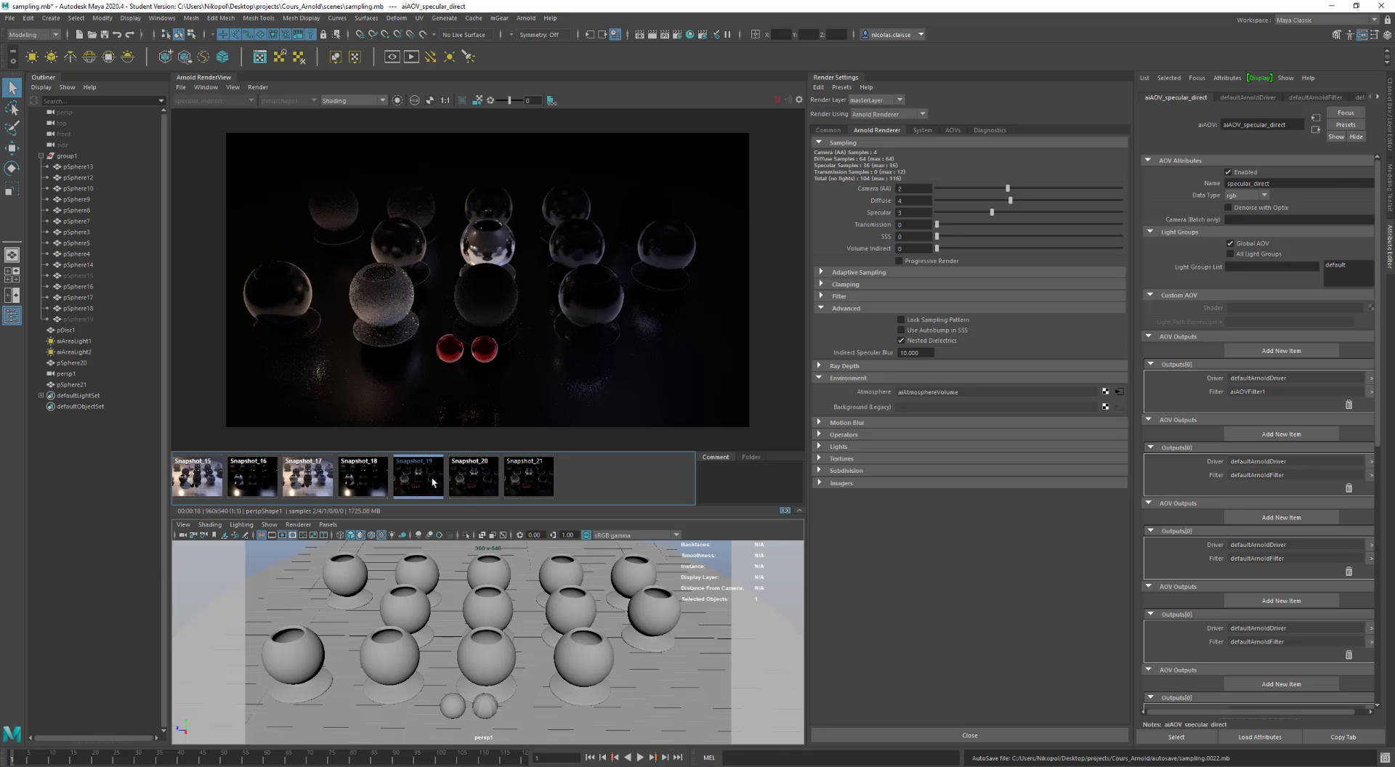
- Compare the noise of the indirect specular pass across Snapshot_19, Snapshot_20 and Snapshot_21
click(468, 487)
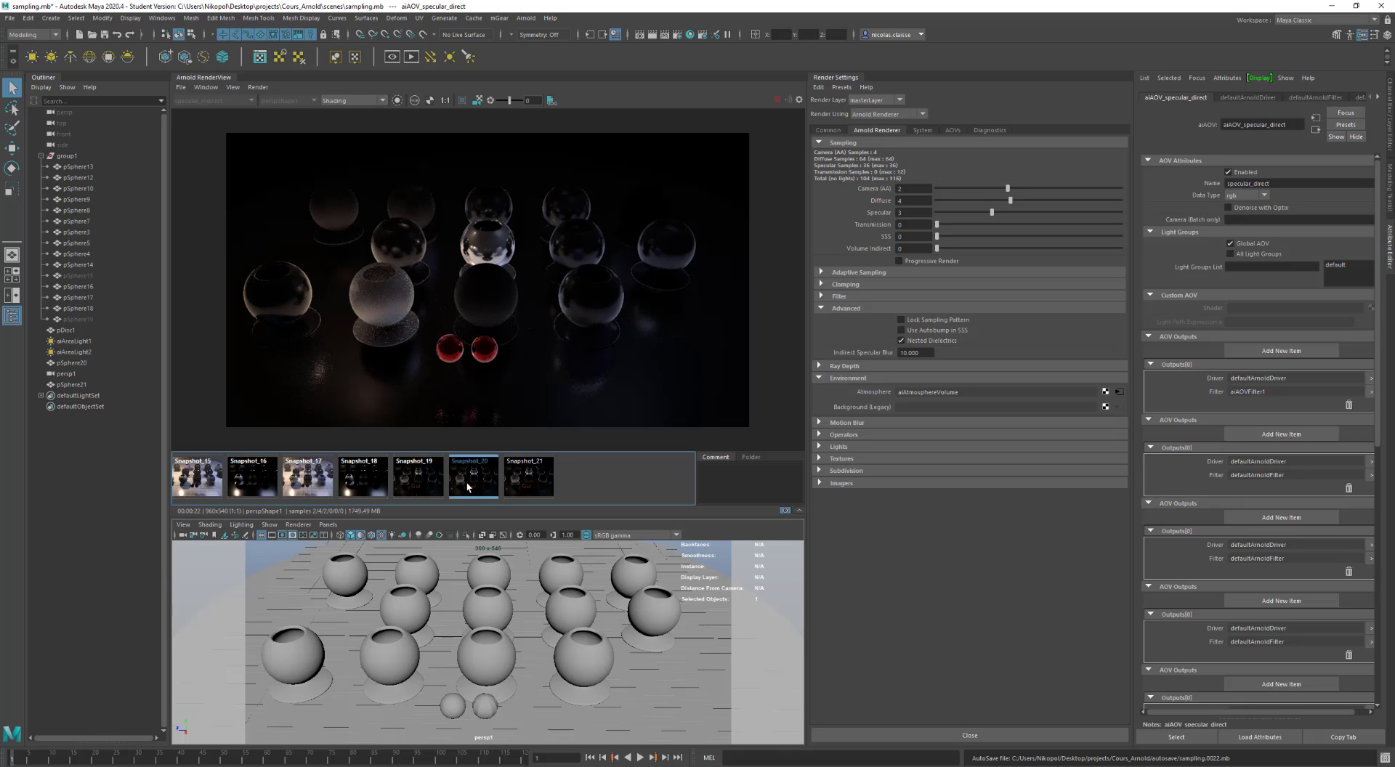
click(524, 492)
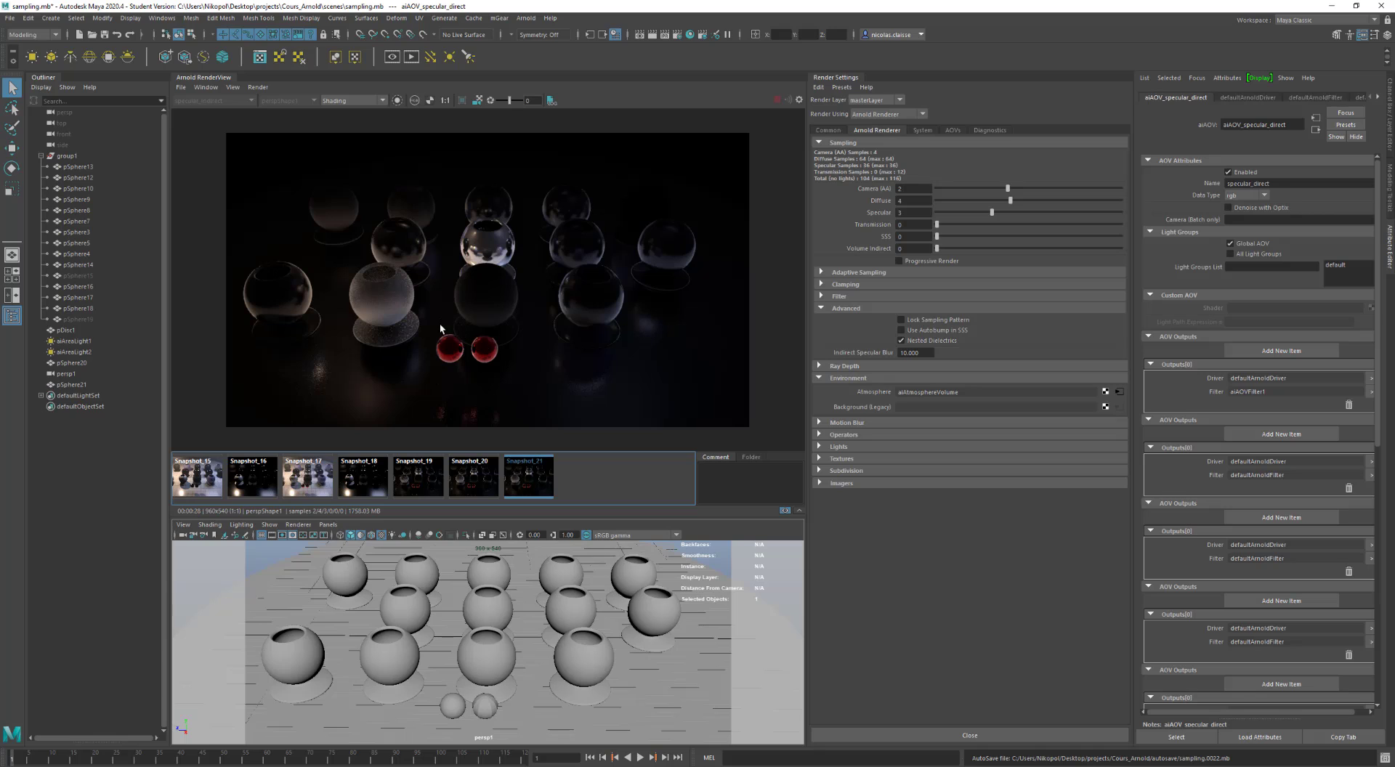
click(426, 480)
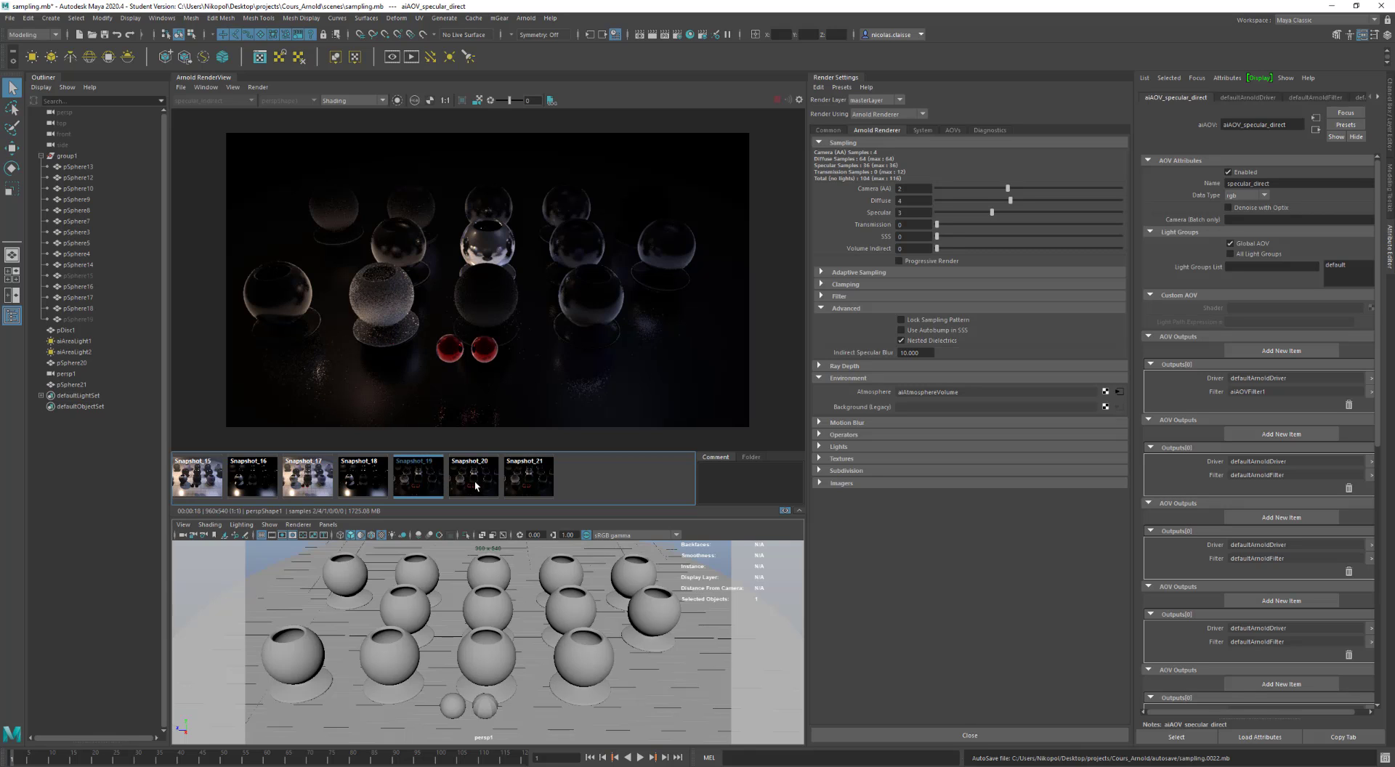
click(471, 485)
click(539, 485)
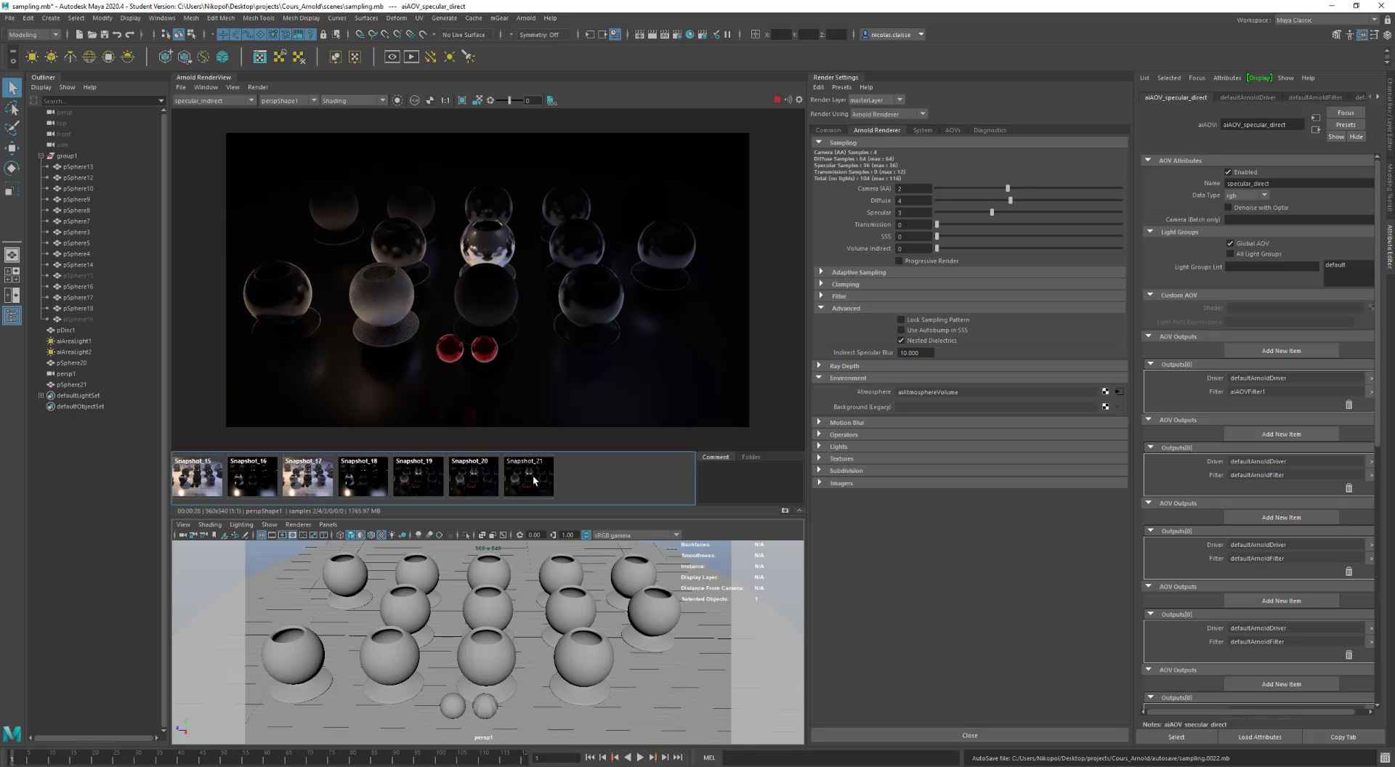
- Point out the Indirect Specular Blur value and compare Snapshot_21 with the current specular_indirect pass
double_click(909, 353)
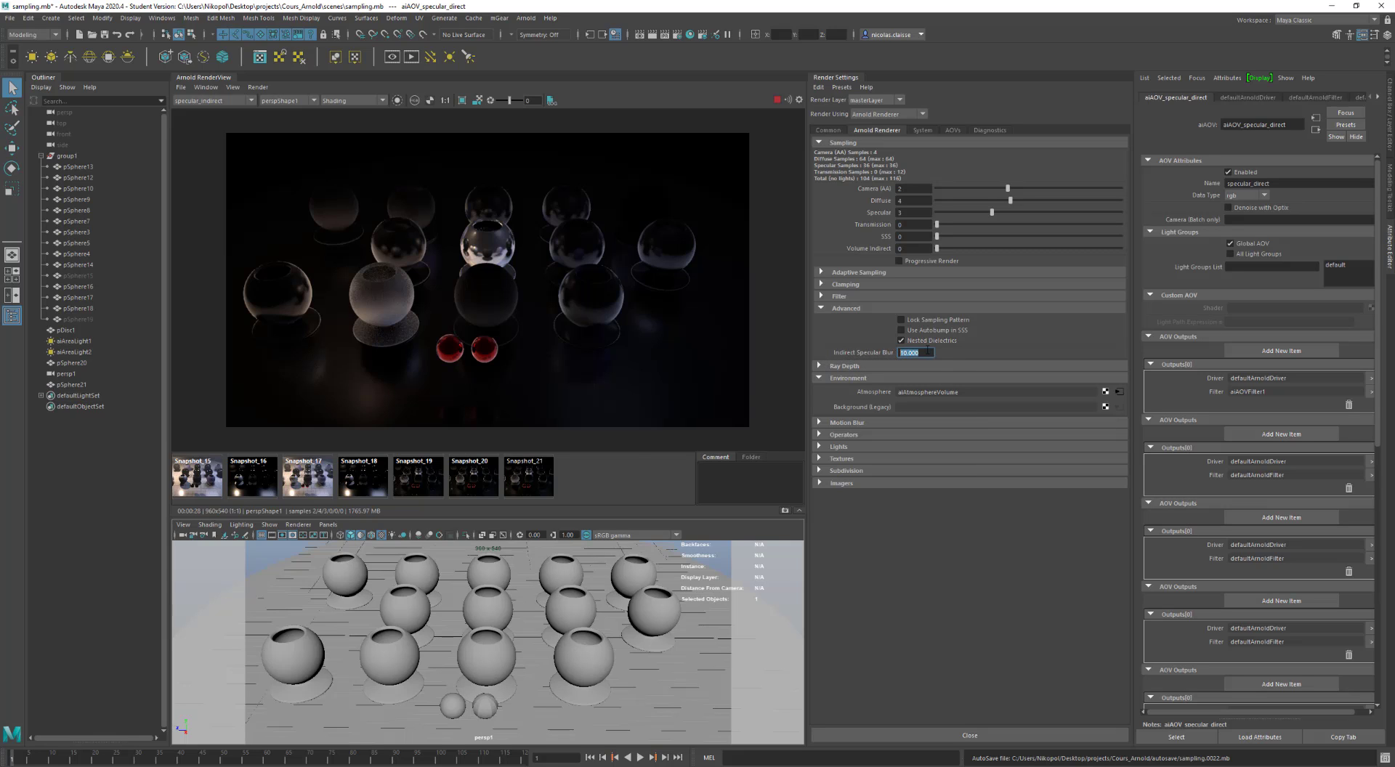
click(535, 493)
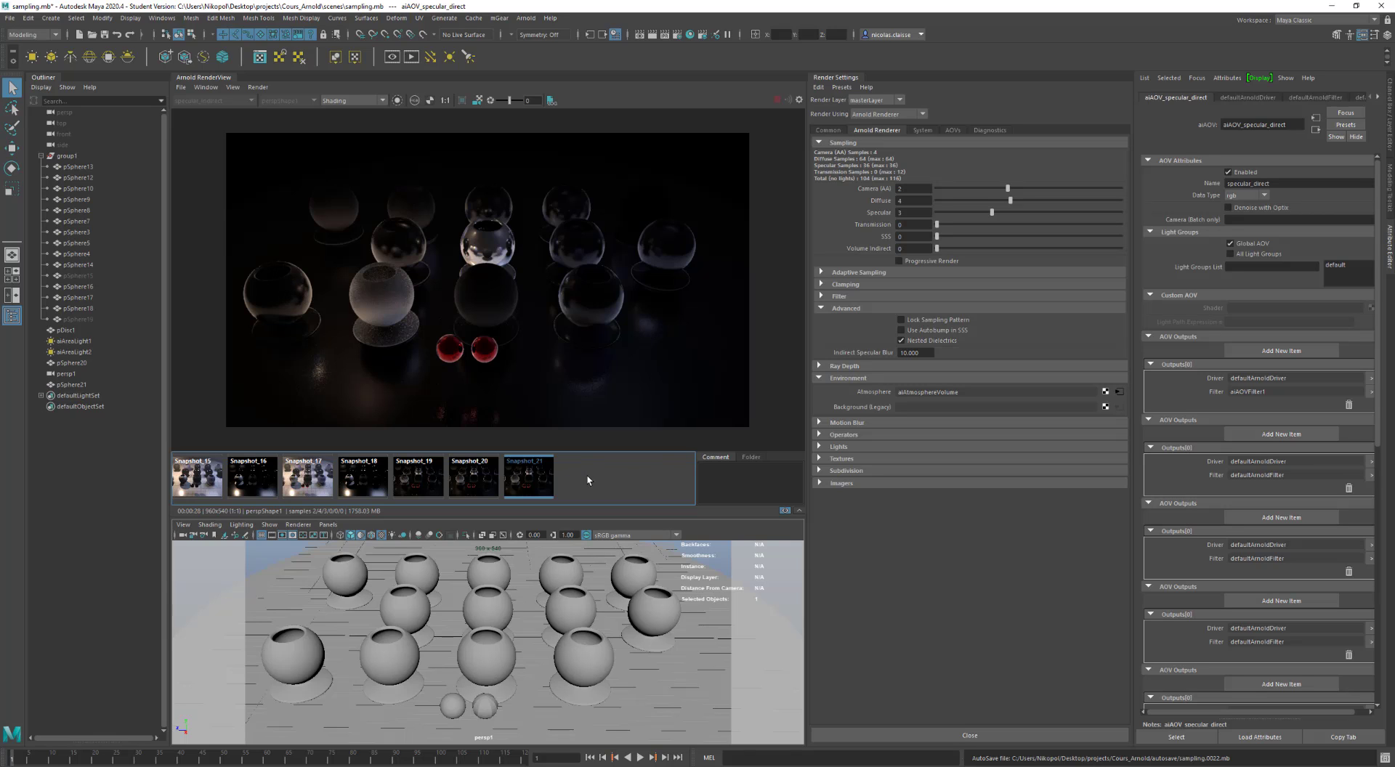
click(533, 481)
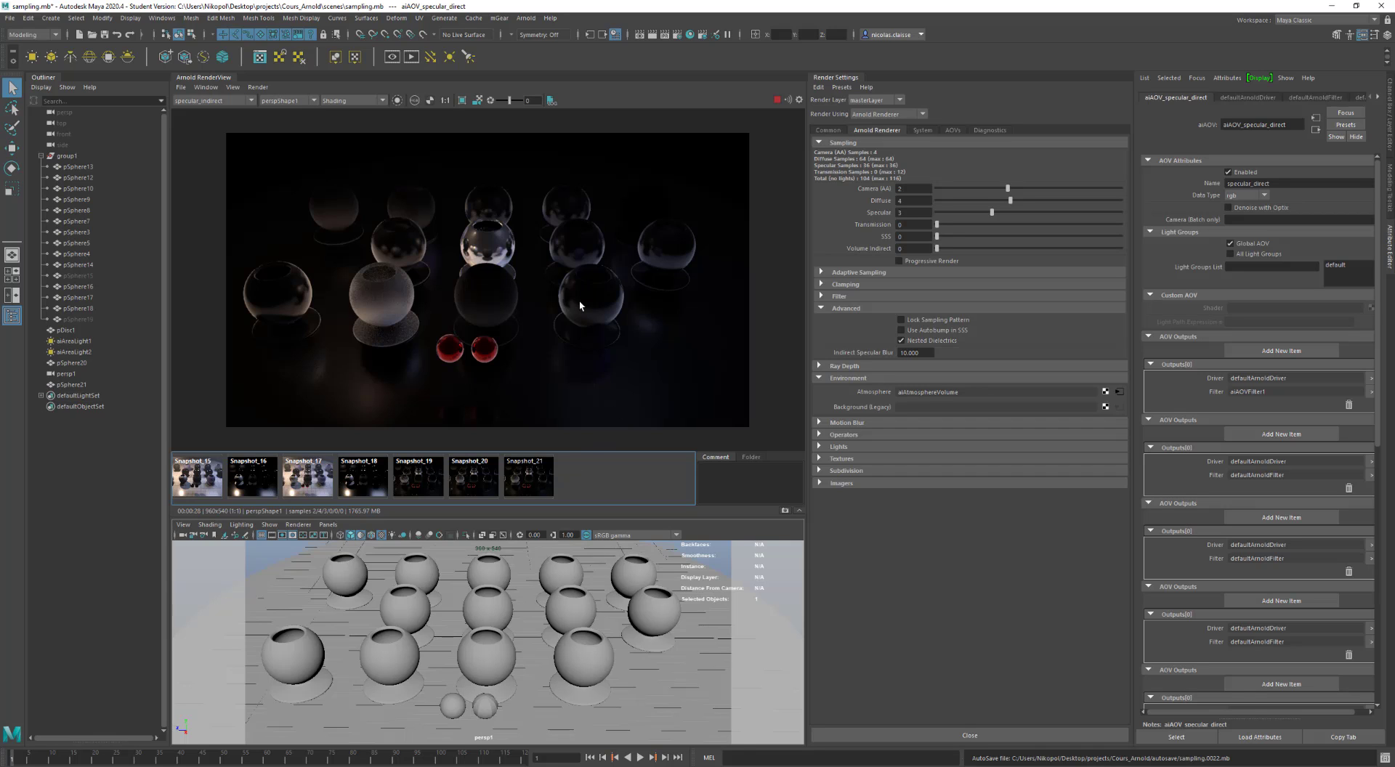
- Display the Beauty pass of the current render and compare it with the indirect specular result in Snapshot_21
click(233, 101)
click(229, 112)
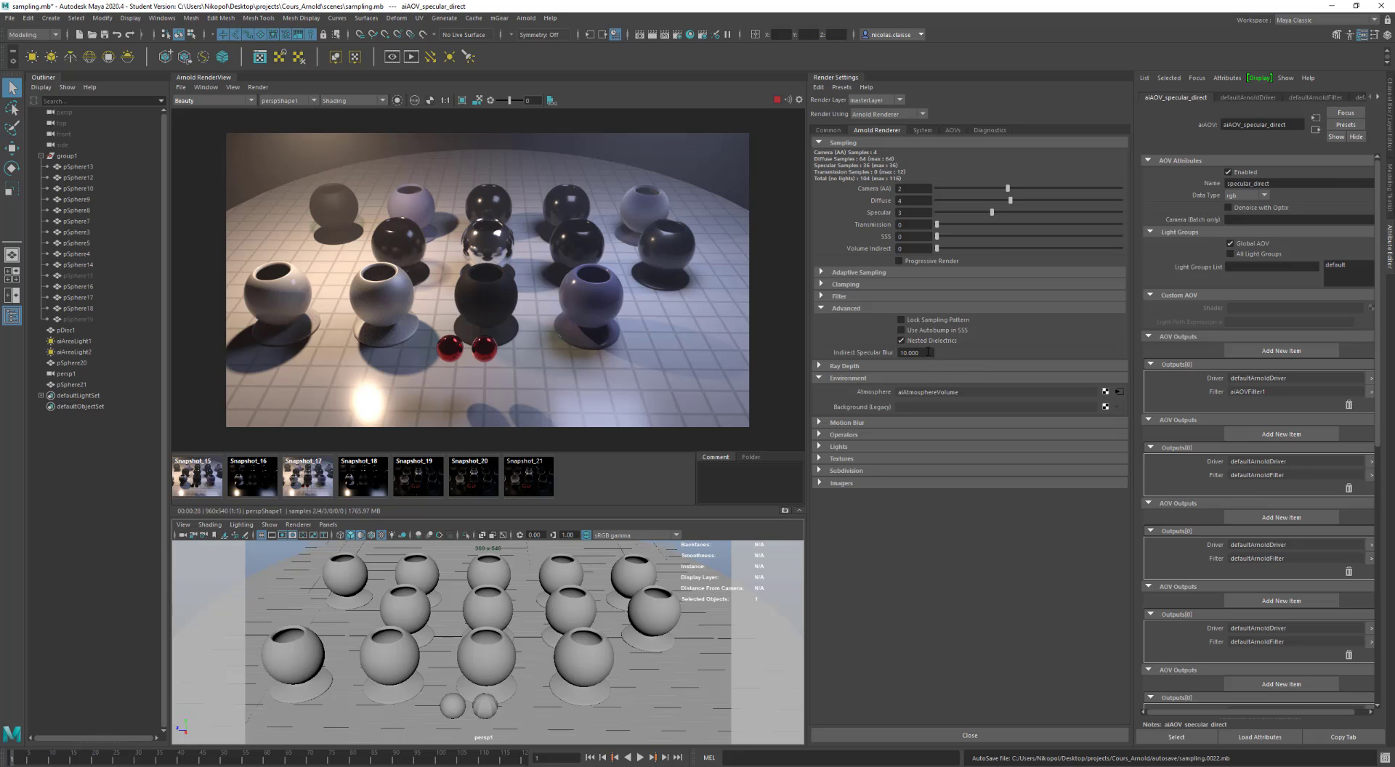
drag(928, 352, 856, 350)
click(529, 483)
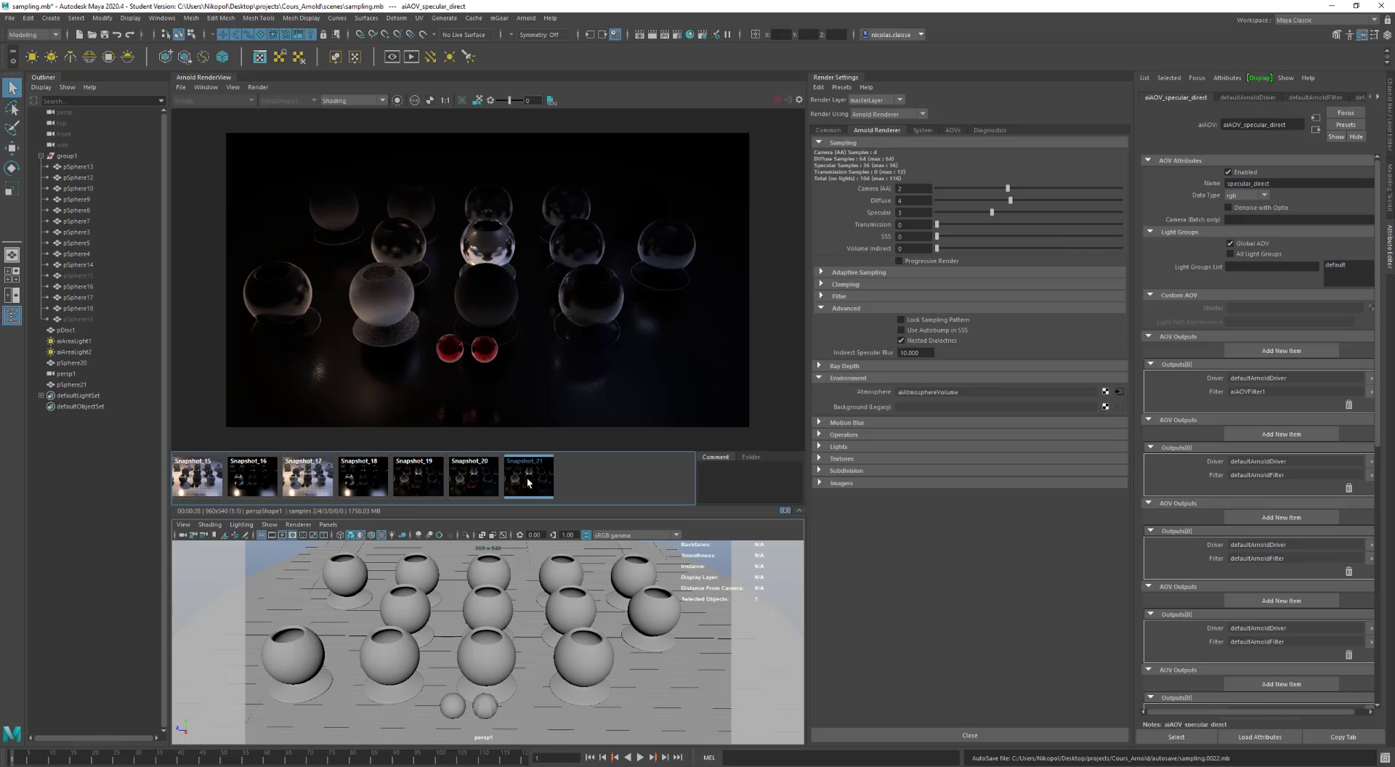
click(529, 482)
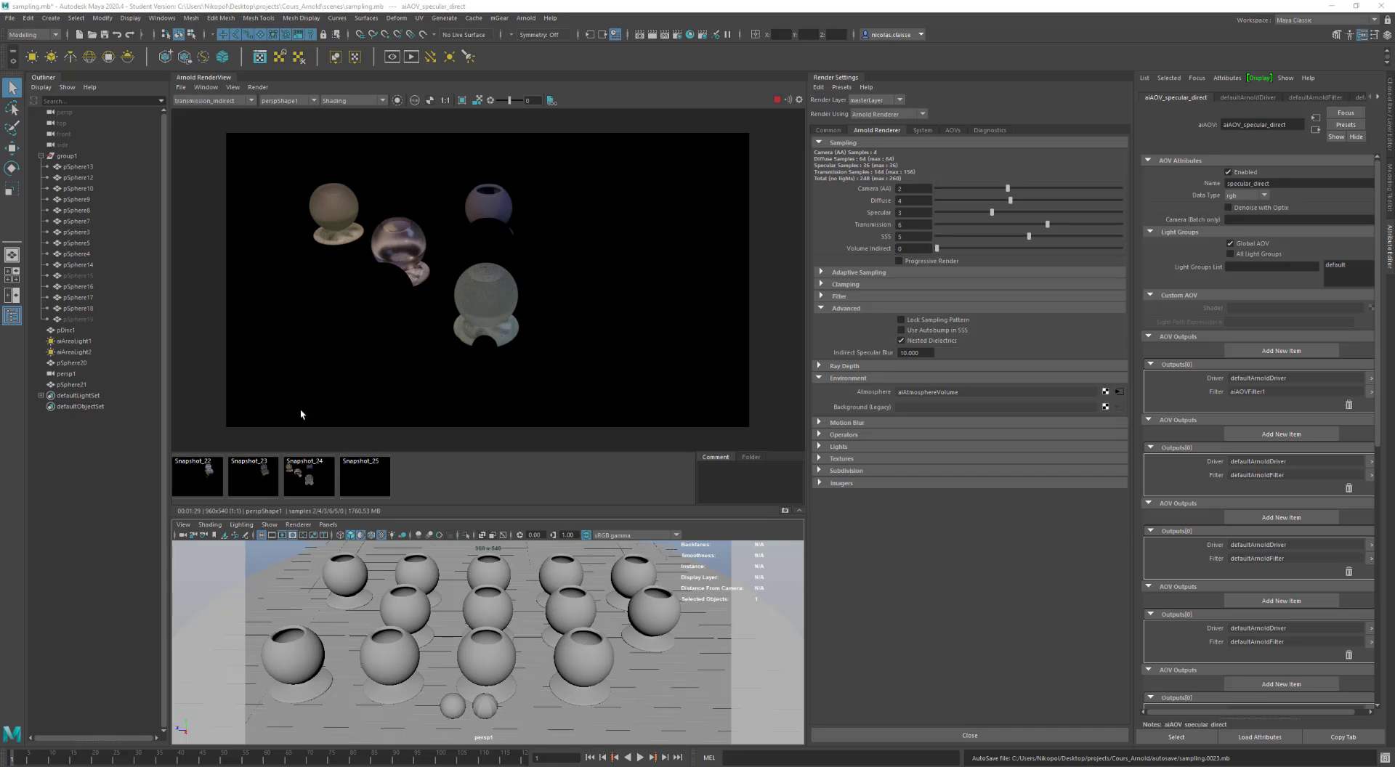
- Compare the transmission_indirect pass with Snapshot_24 and inspect the standard surface shader of the leftmost back-row sphere
click(207, 105)
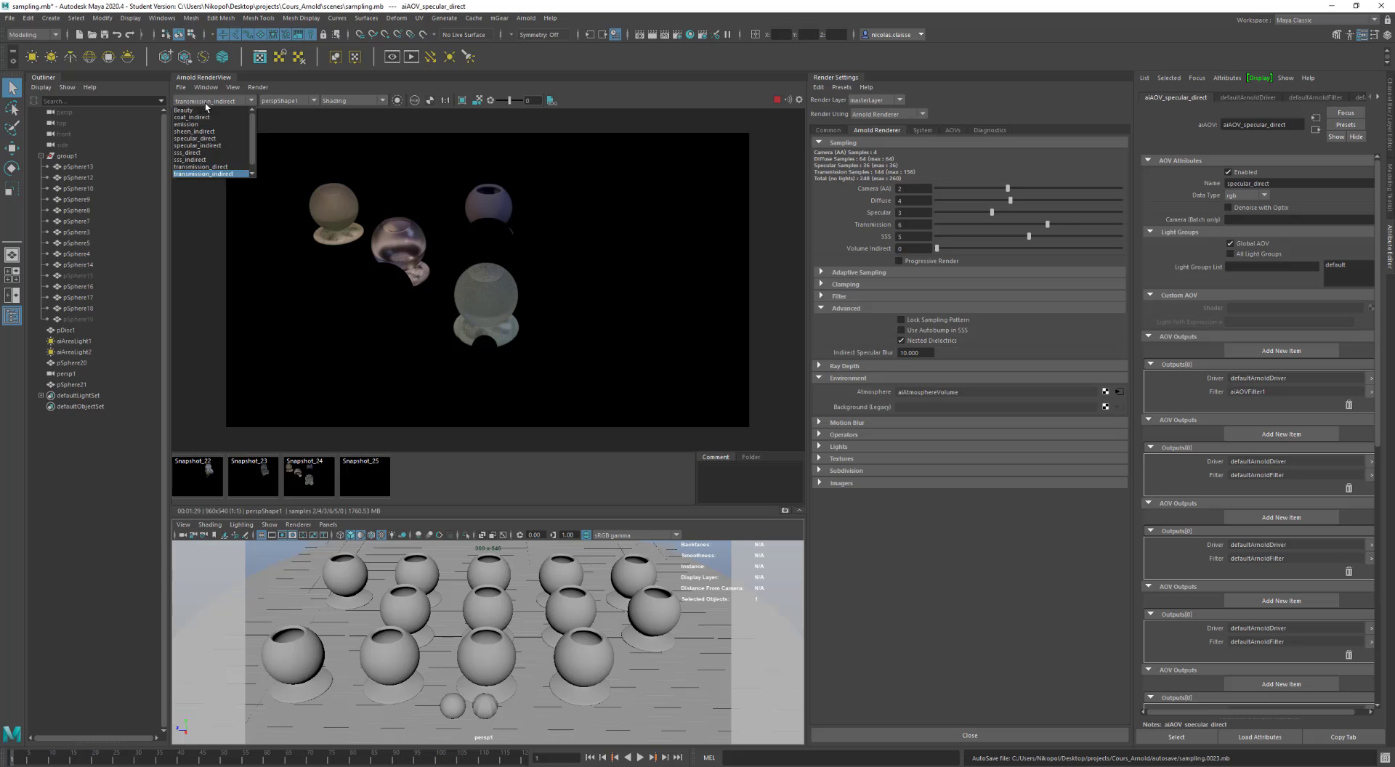
click(222, 175)
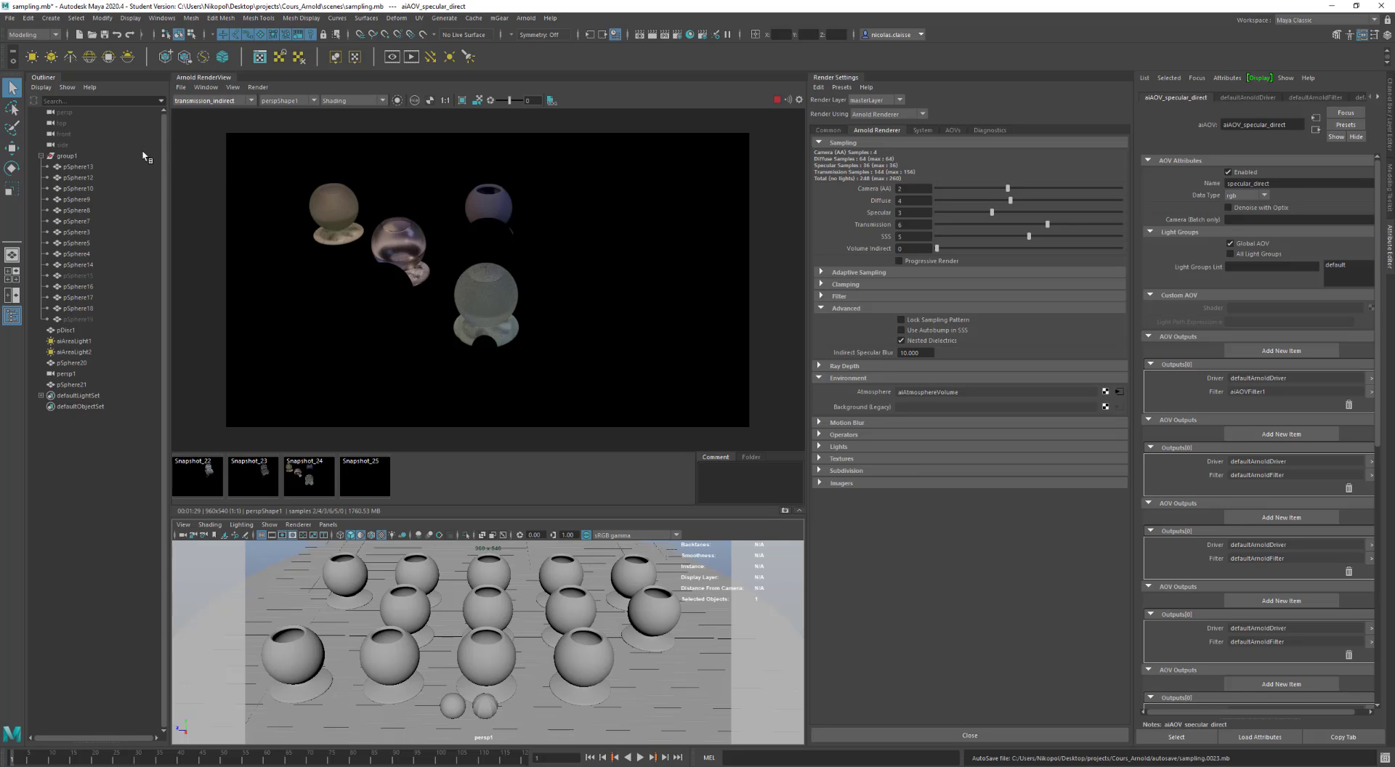
click(298, 480)
click(297, 476)
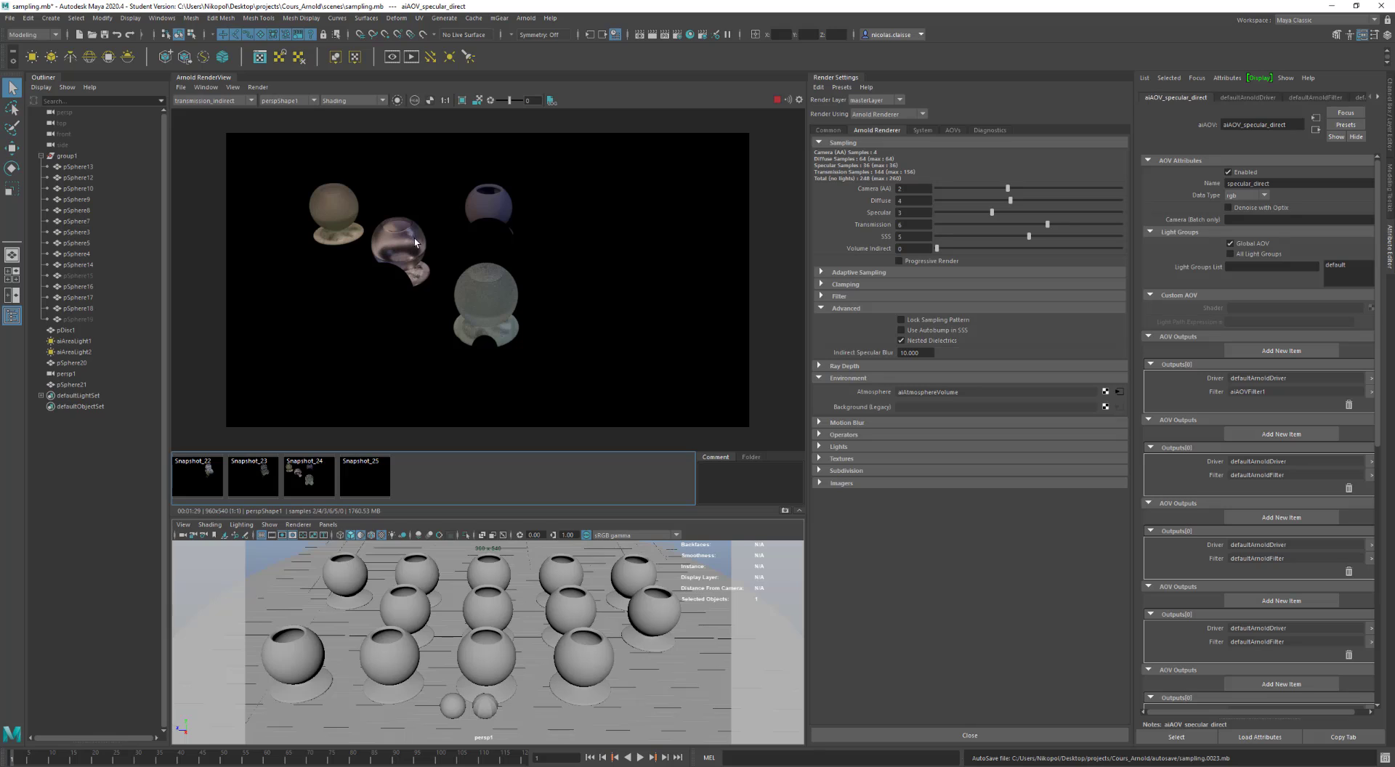
click(333, 213)
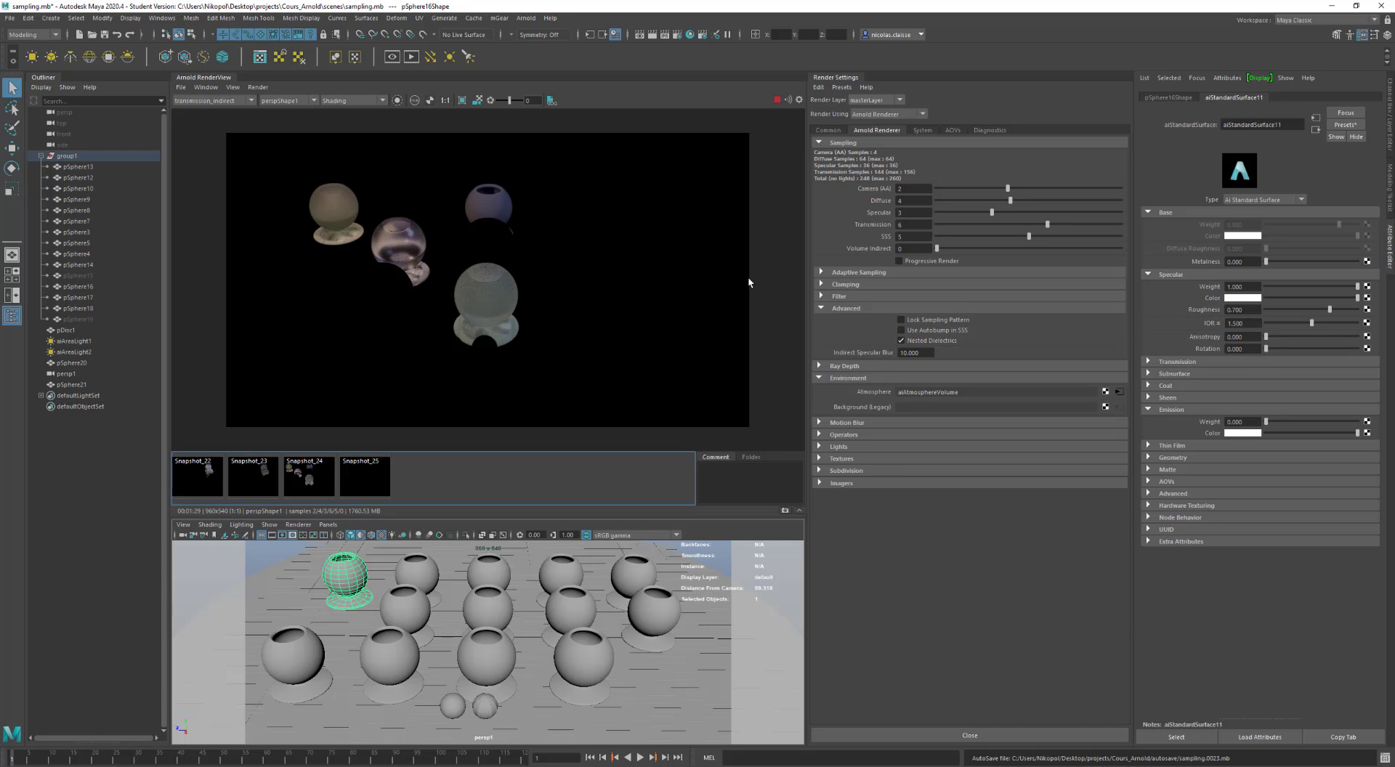
click(400, 308)
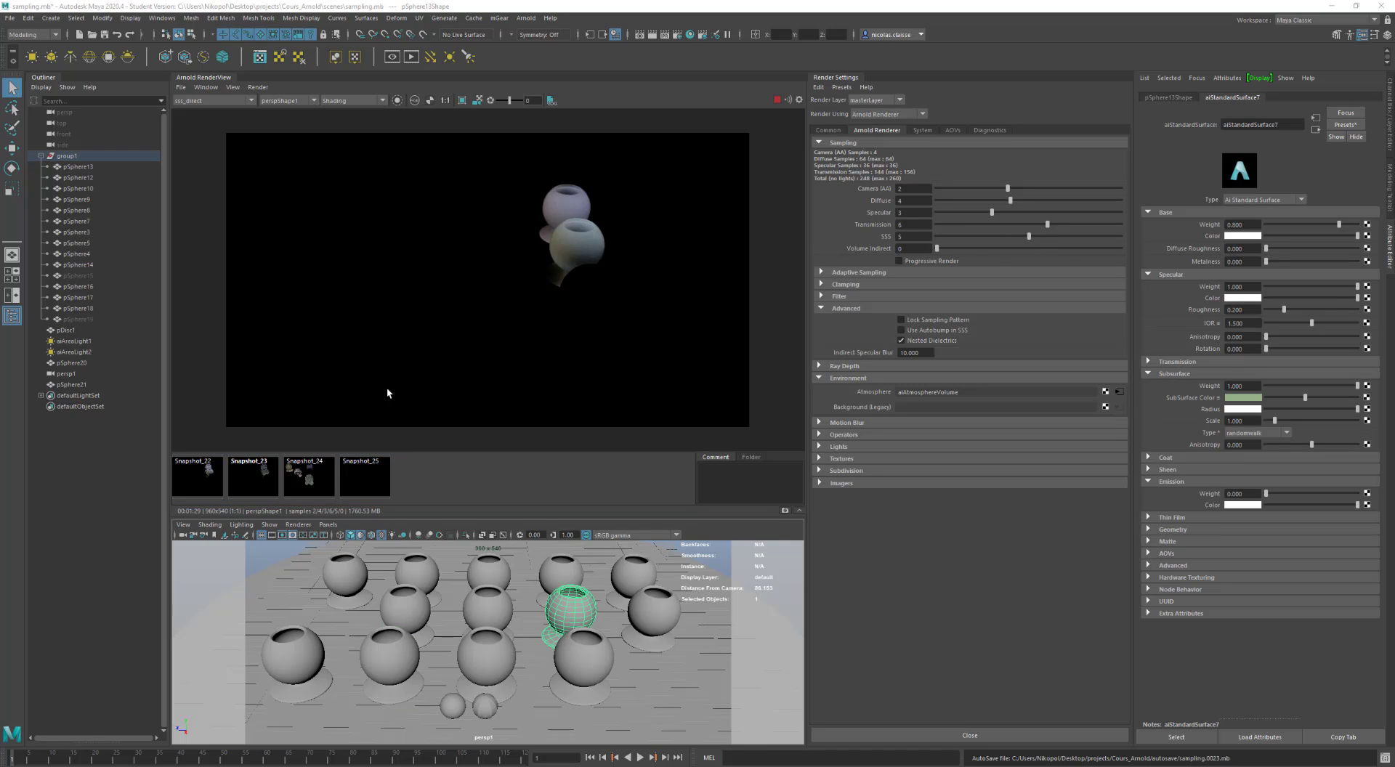
- Display the sss_indirect pass and compare its noise with Snapshot_23 and Snapshot_22
click(214, 102)
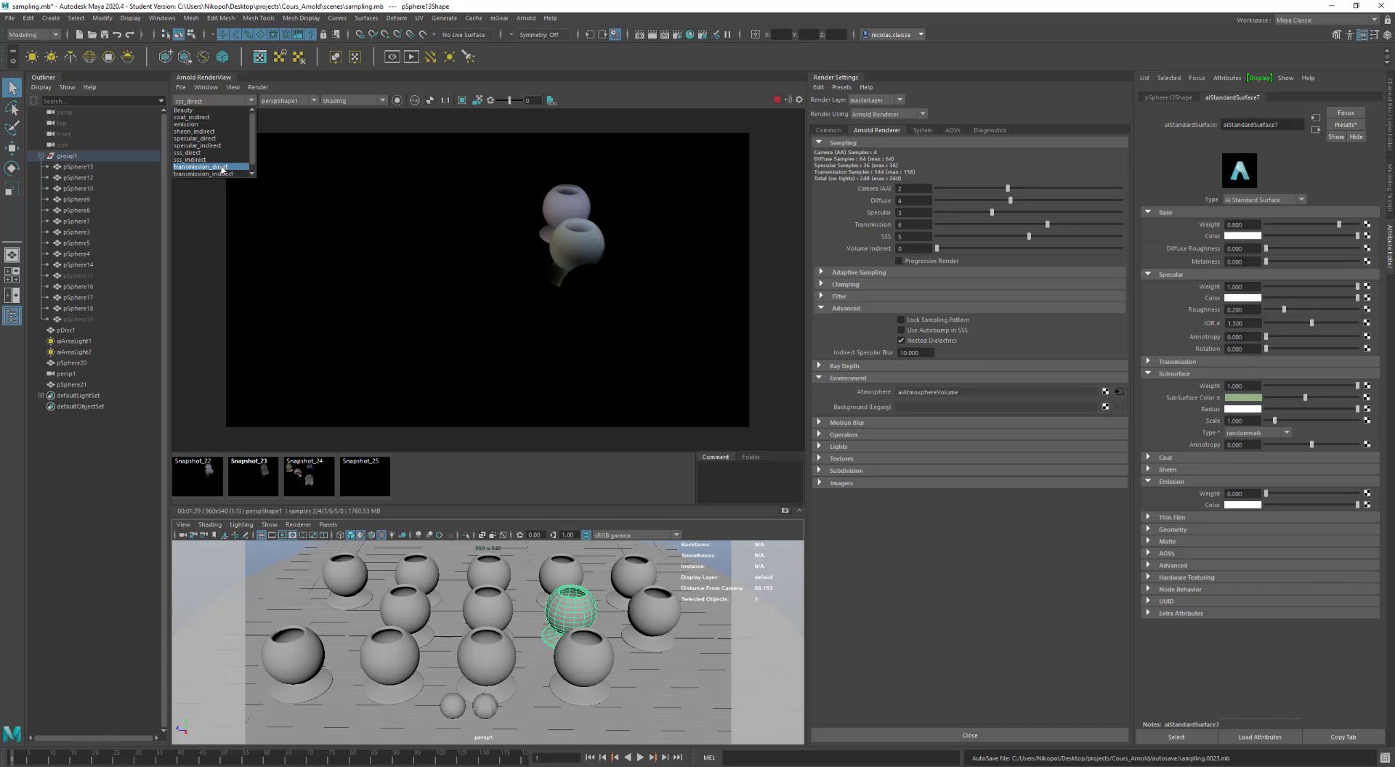
click(221, 160)
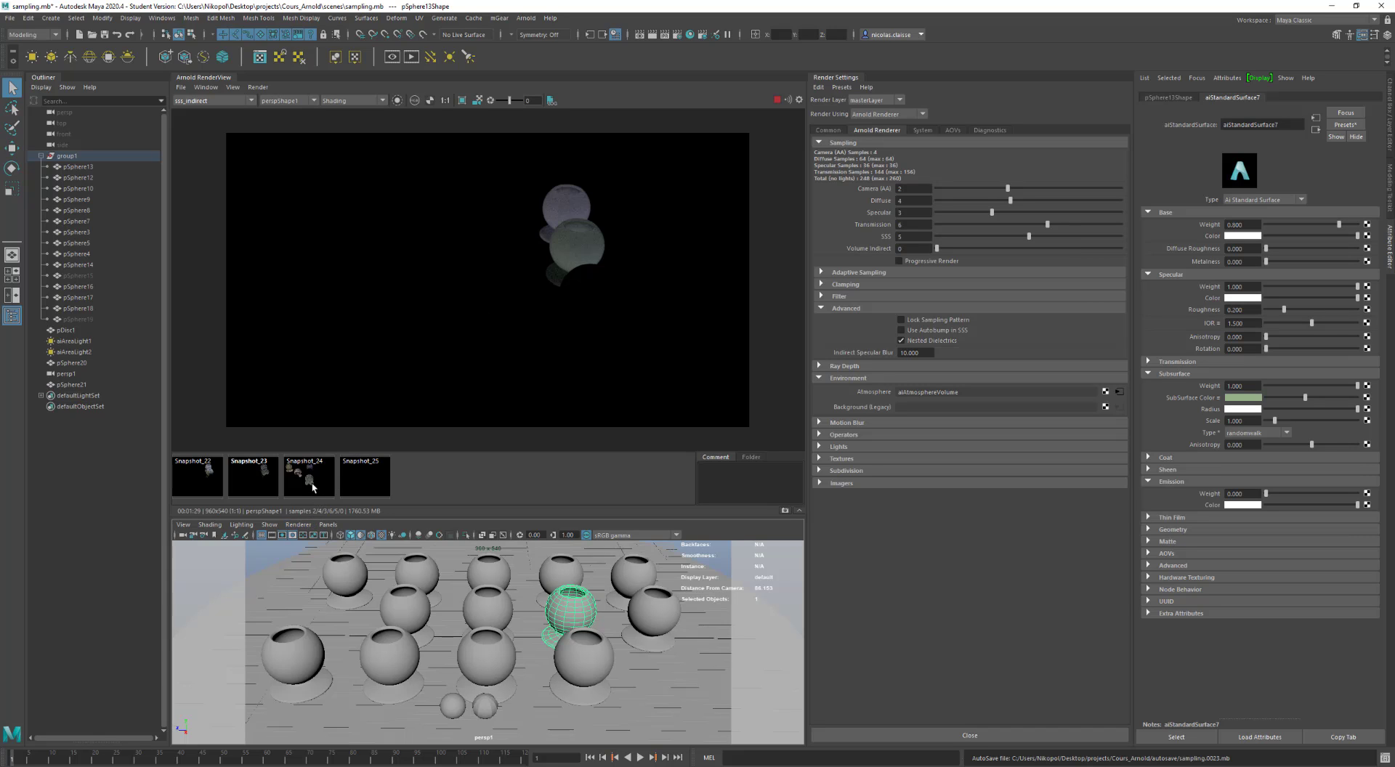
click(262, 485)
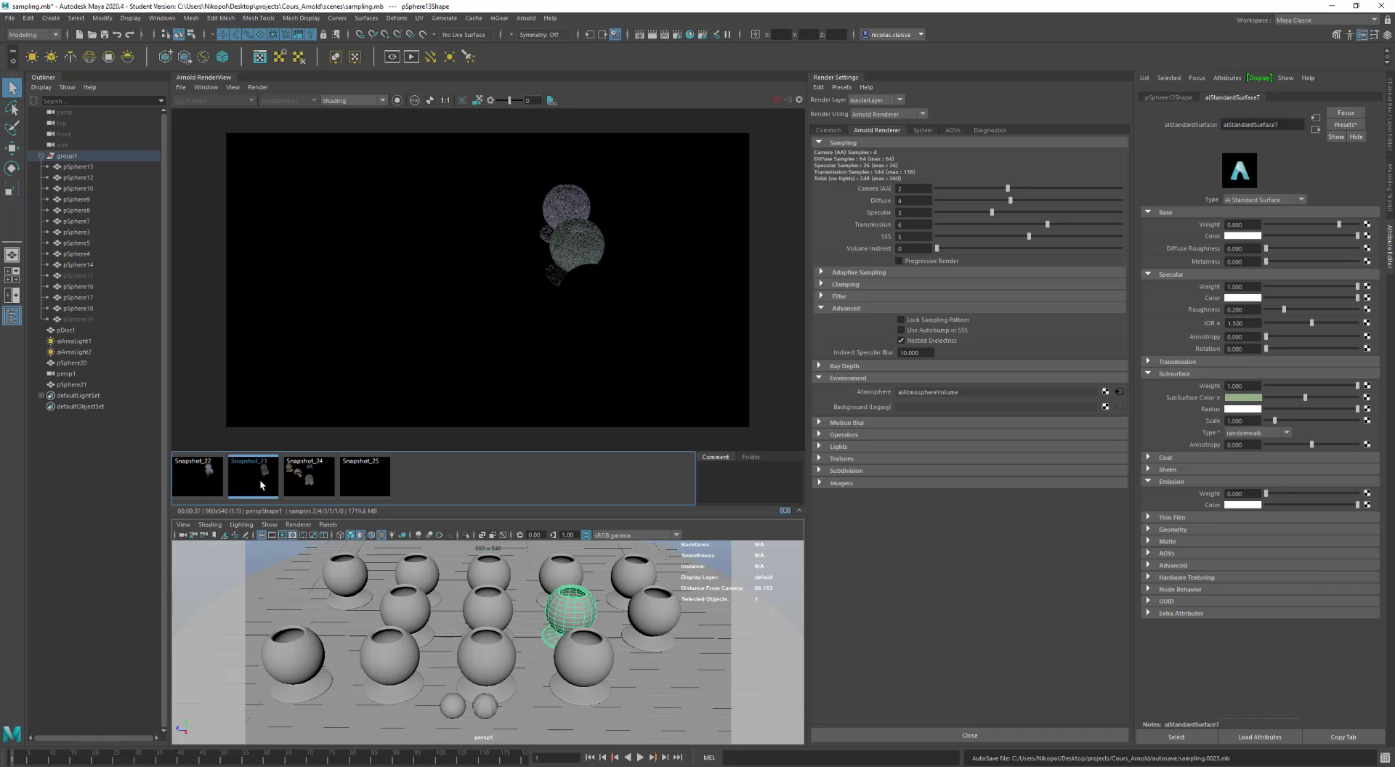
click(196, 476)
click(234, 479)
click(197, 480)
click(231, 484)
click(258, 480)
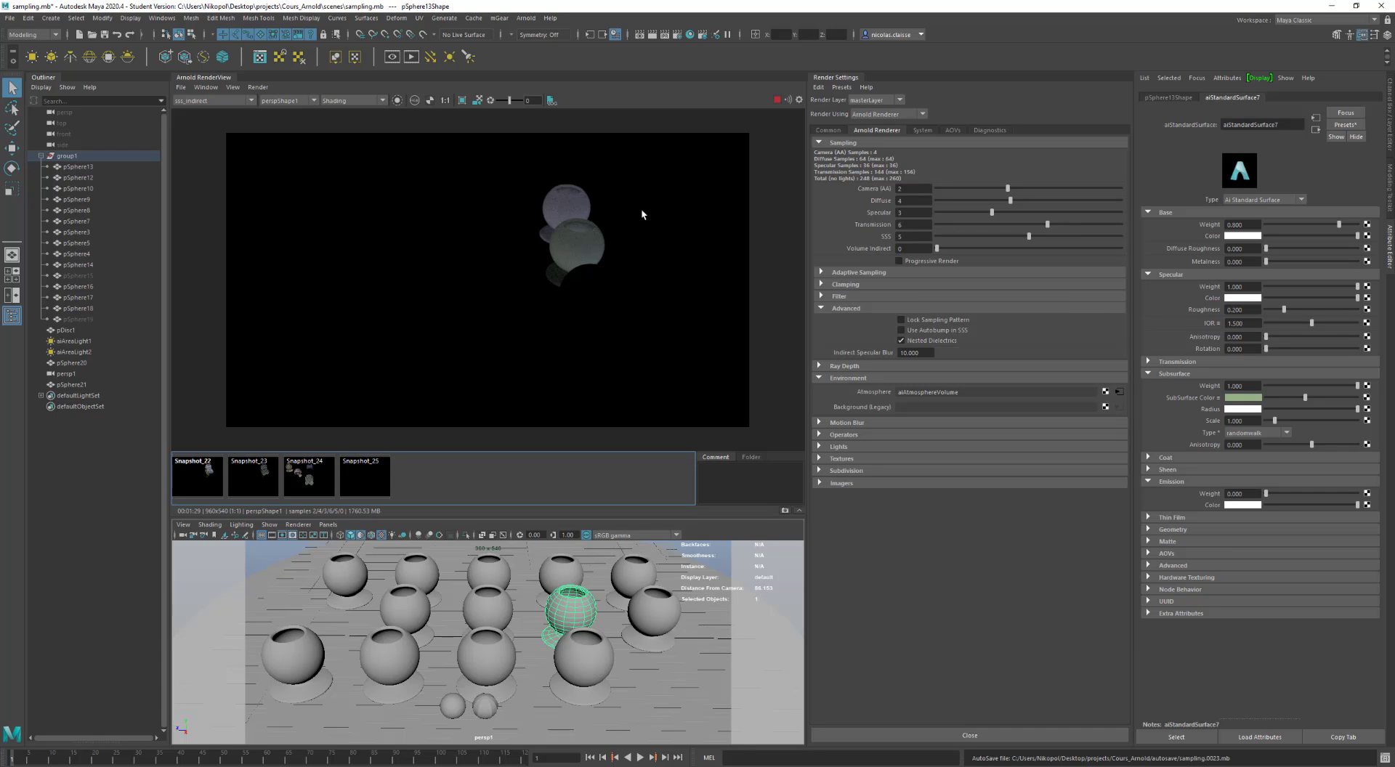
- Display the Beauty pass, raise the Camera (AA) samples to 3 and re-render the scene
click(226, 103)
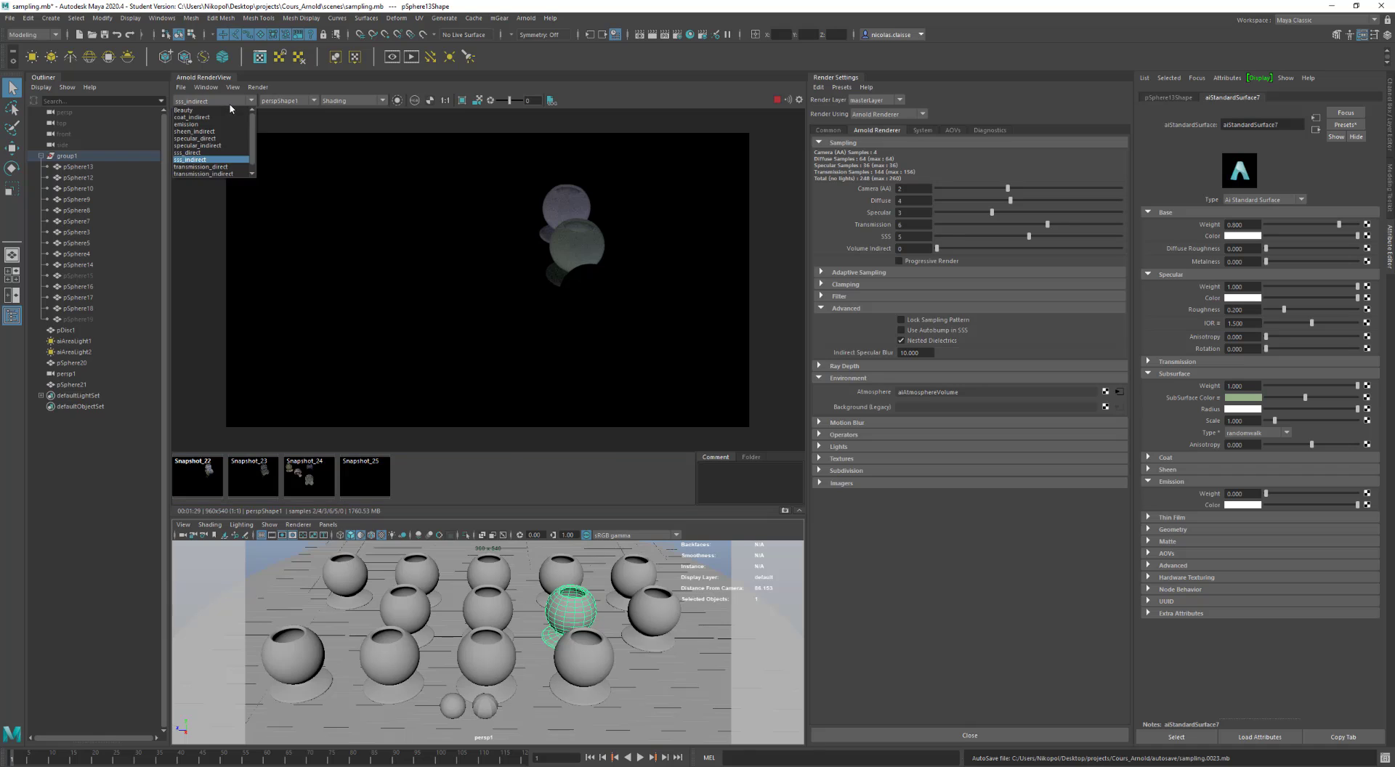
click(203, 110)
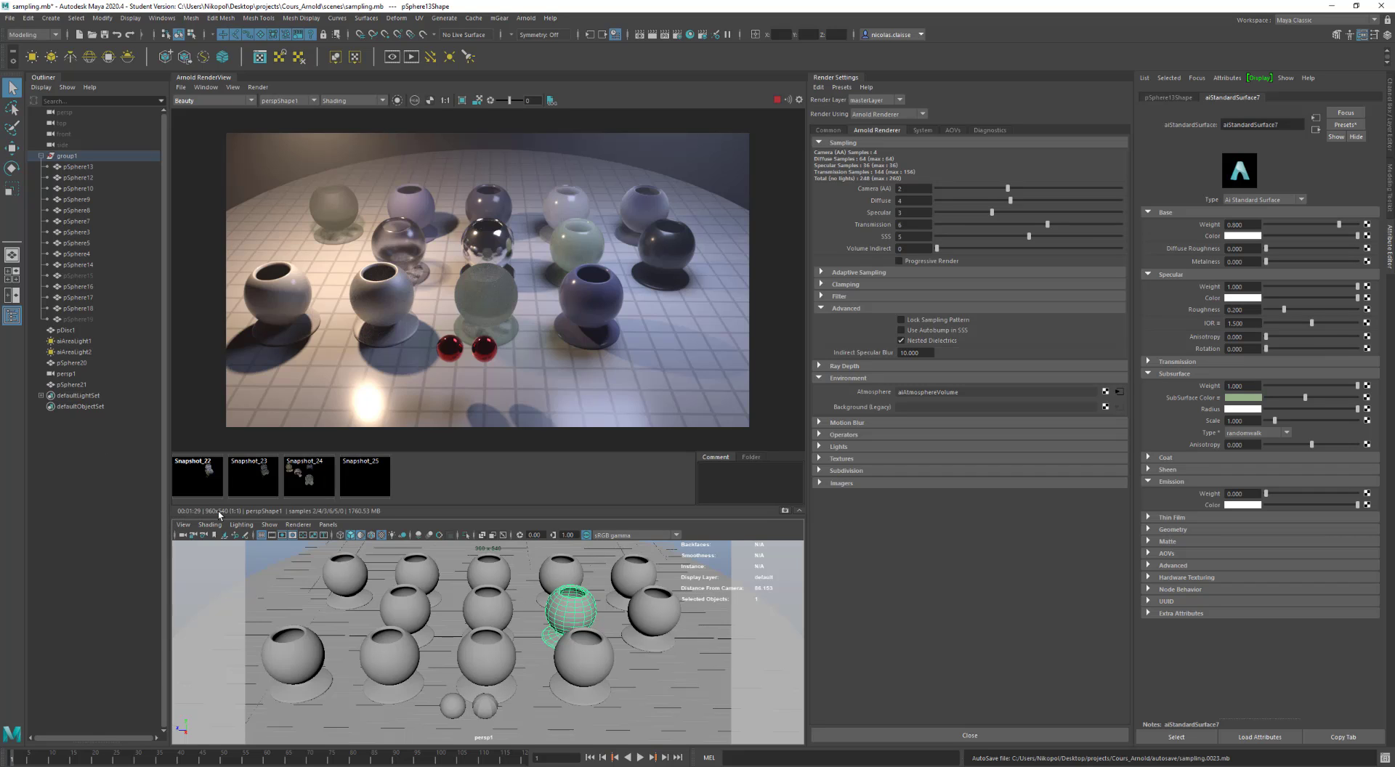
click(1022, 189)
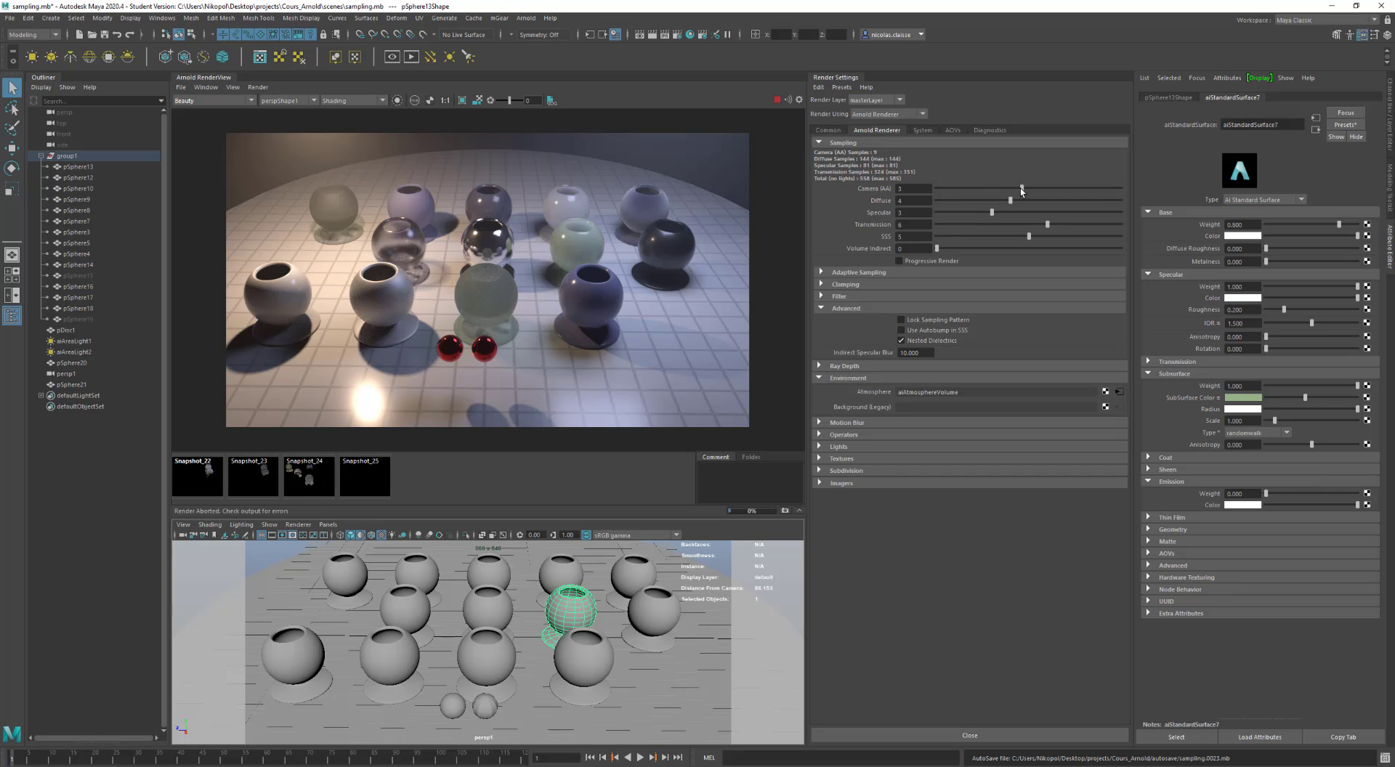
click(777, 100)
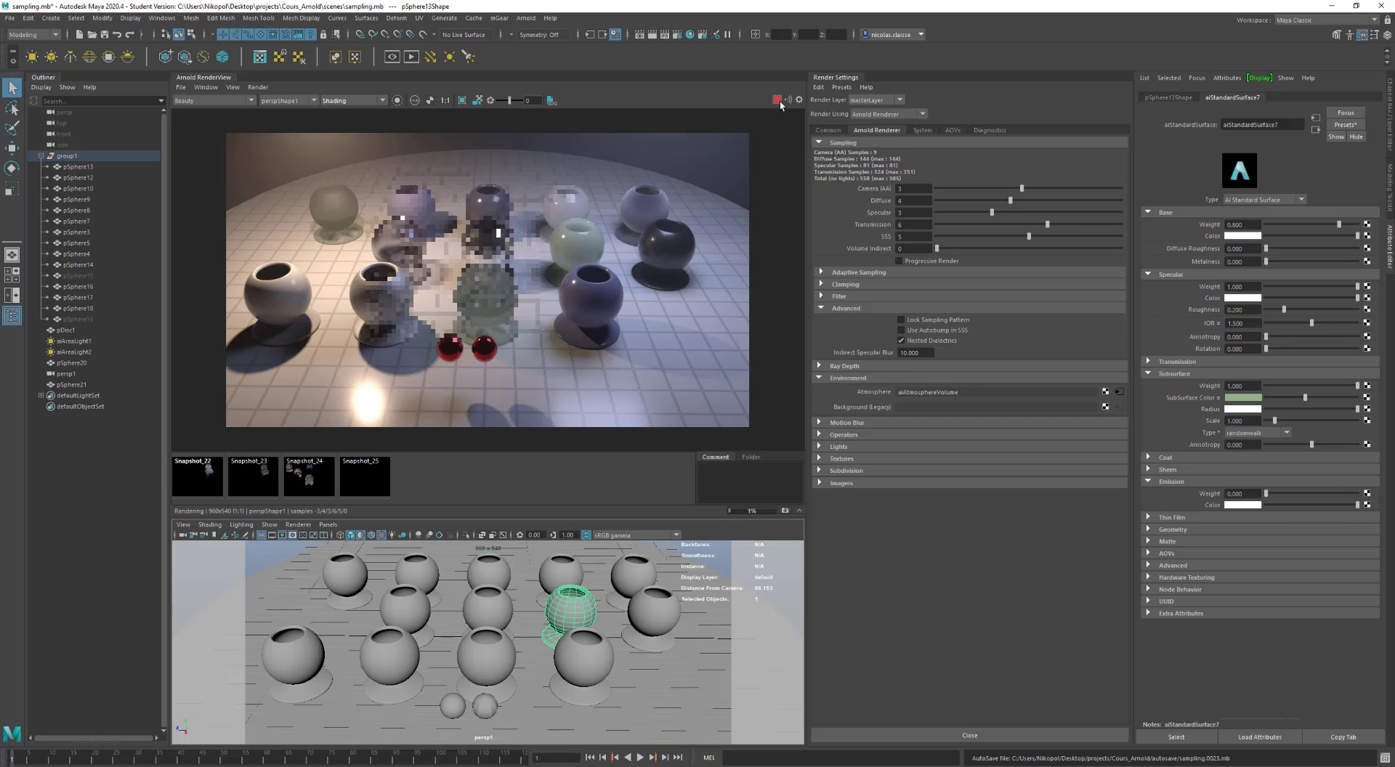
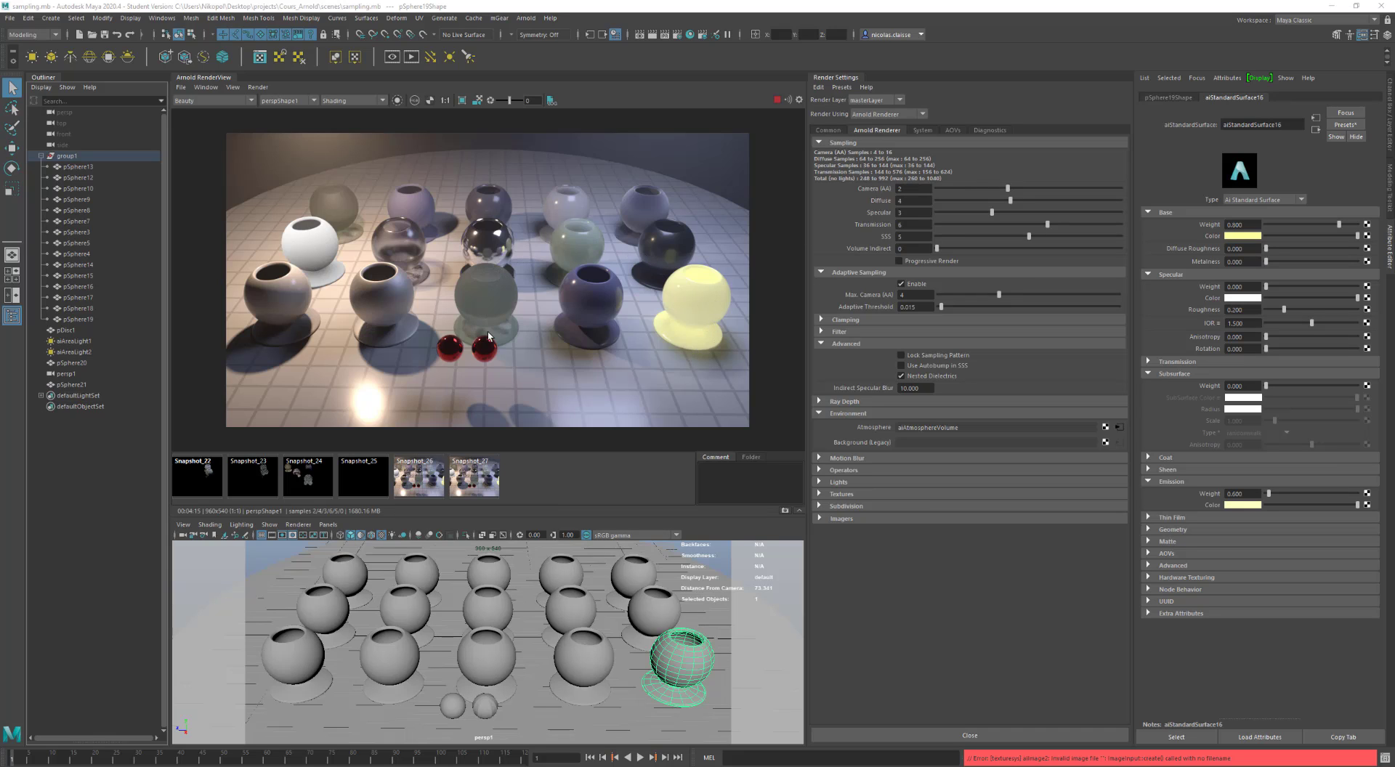
- Compare the current adaptive sampling render with Snapshot_27 and Snapshot_26
click(473, 491)
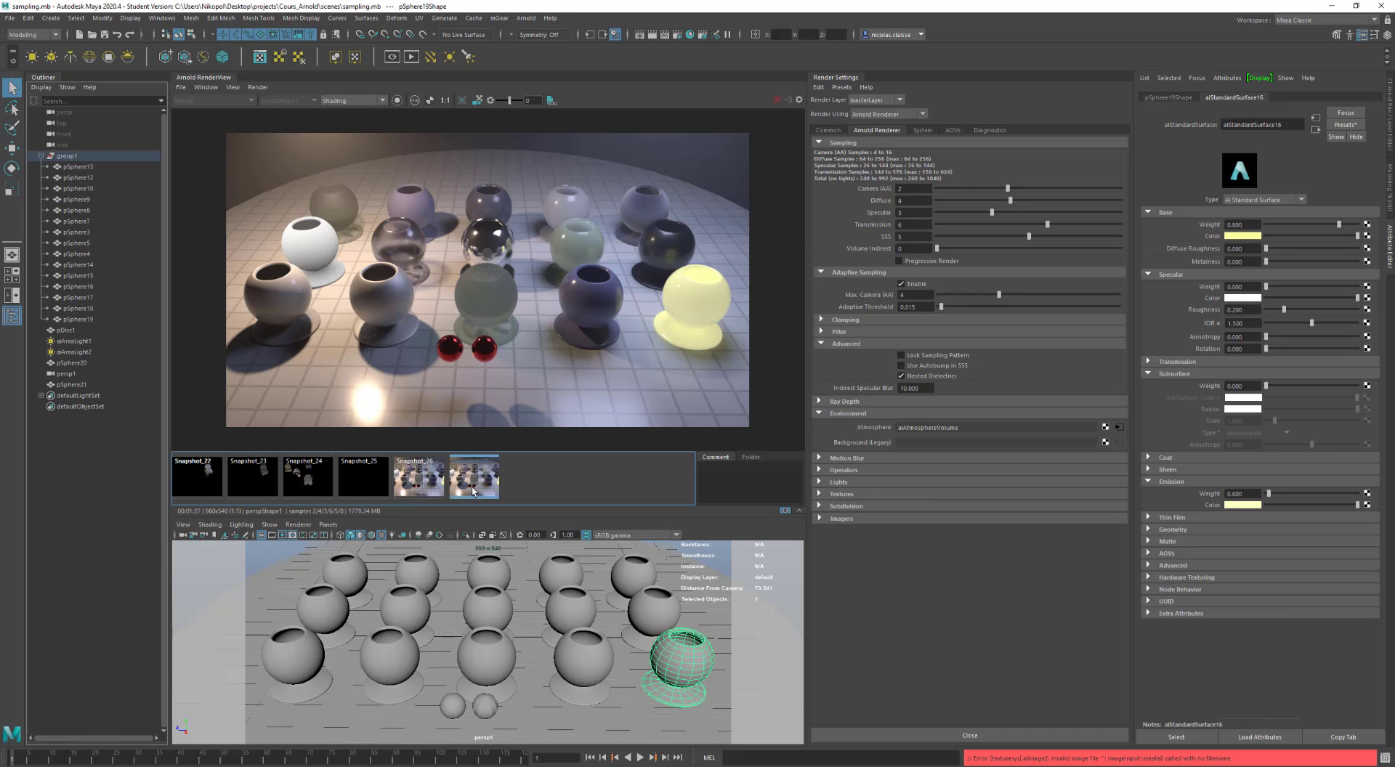
click(473, 491)
click(473, 491)
click(473, 491)
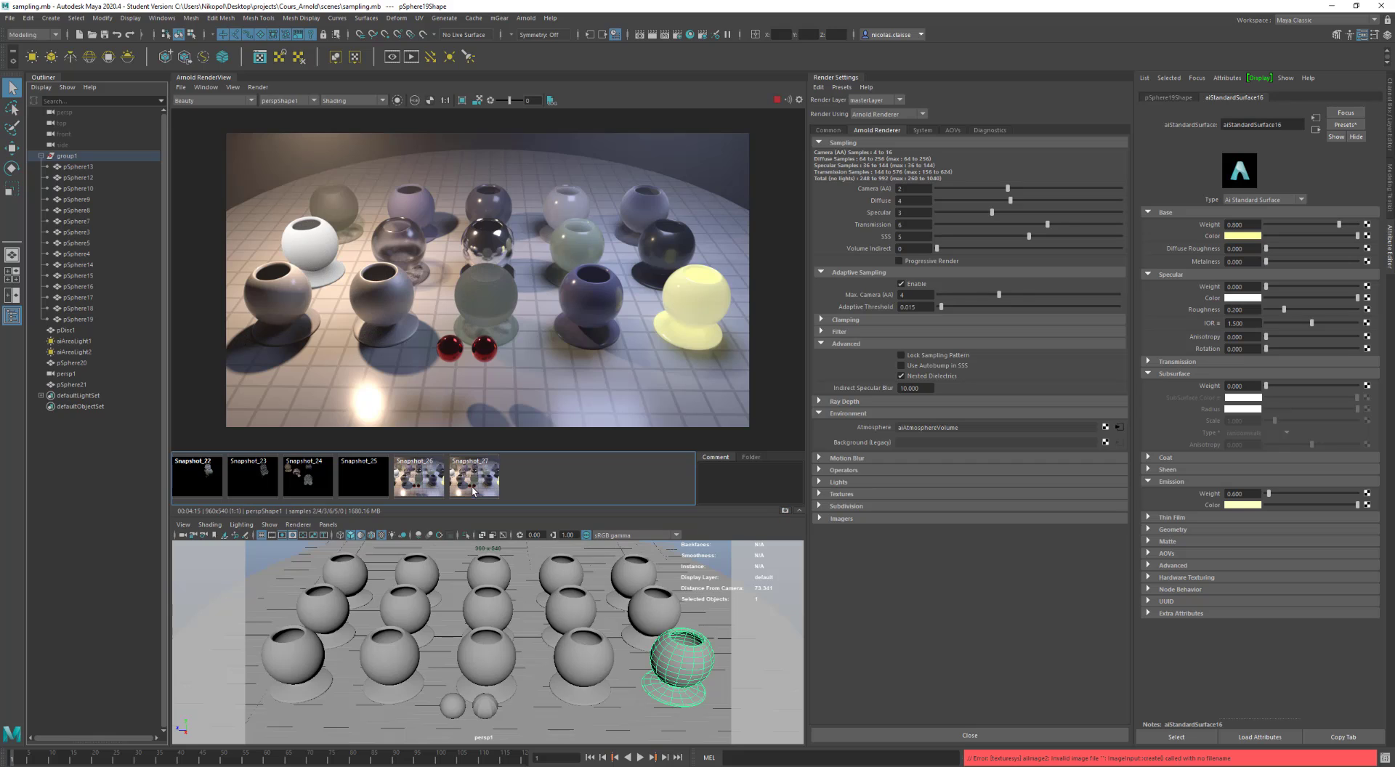
click(412, 489)
click(412, 489)
click(412, 489)
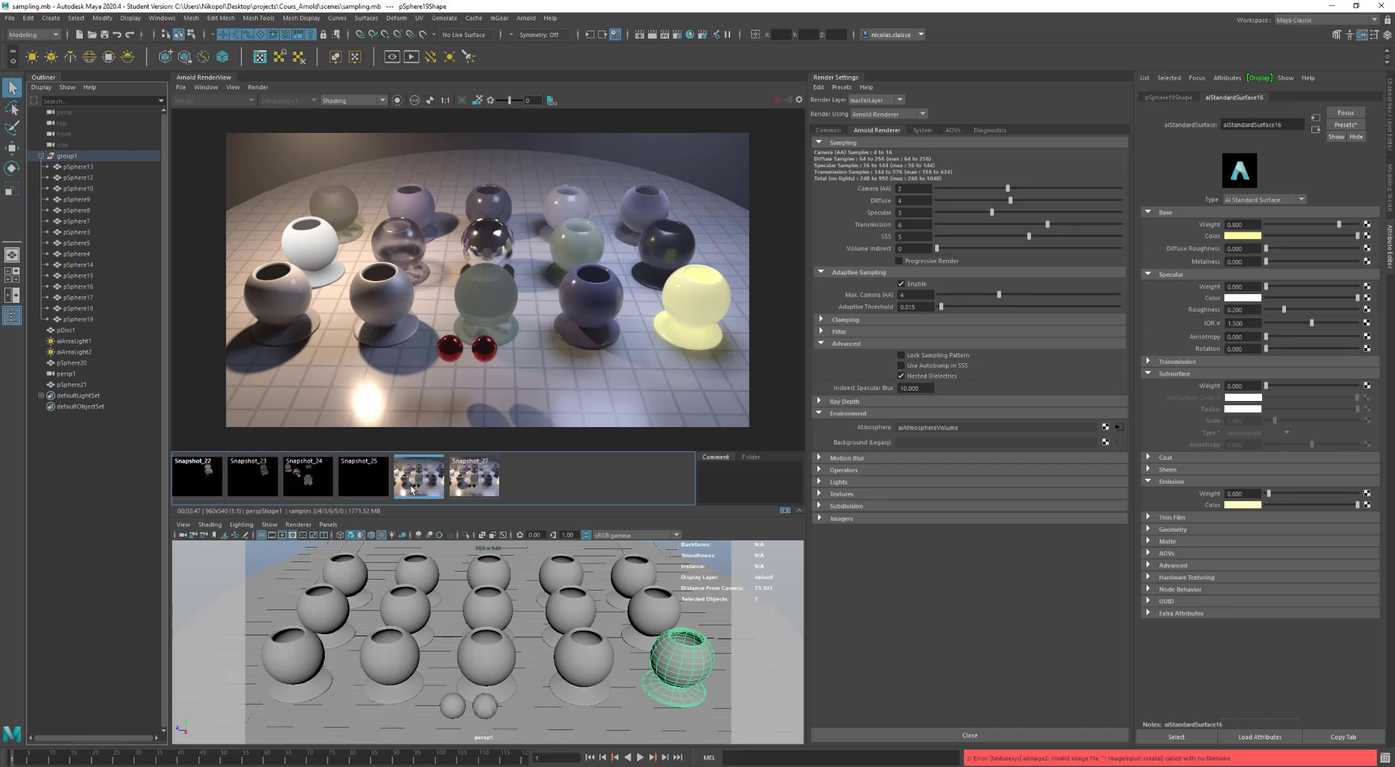
click(412, 490)
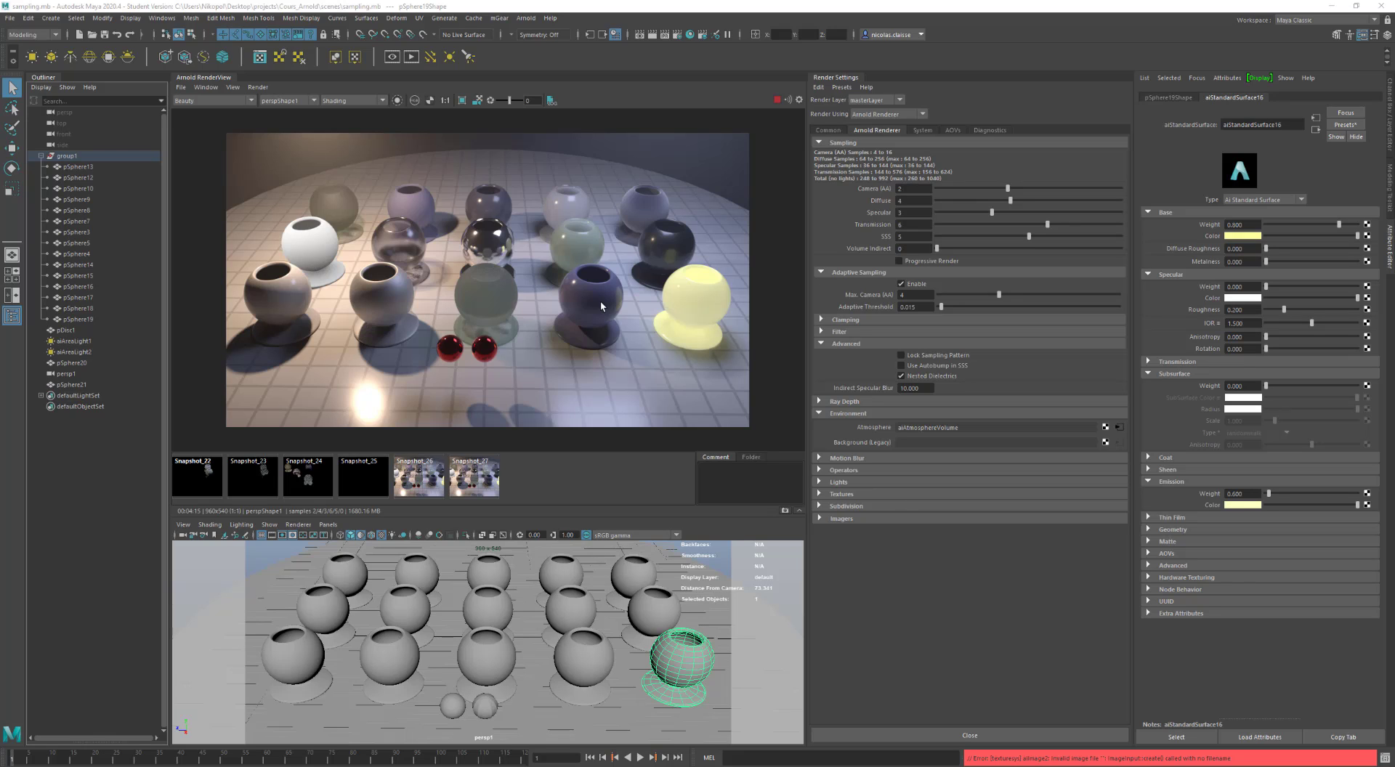
- Enable Output Denoising AOVs for the Arnold denoiser and select the active coat_indirect AOV
click(948, 131)
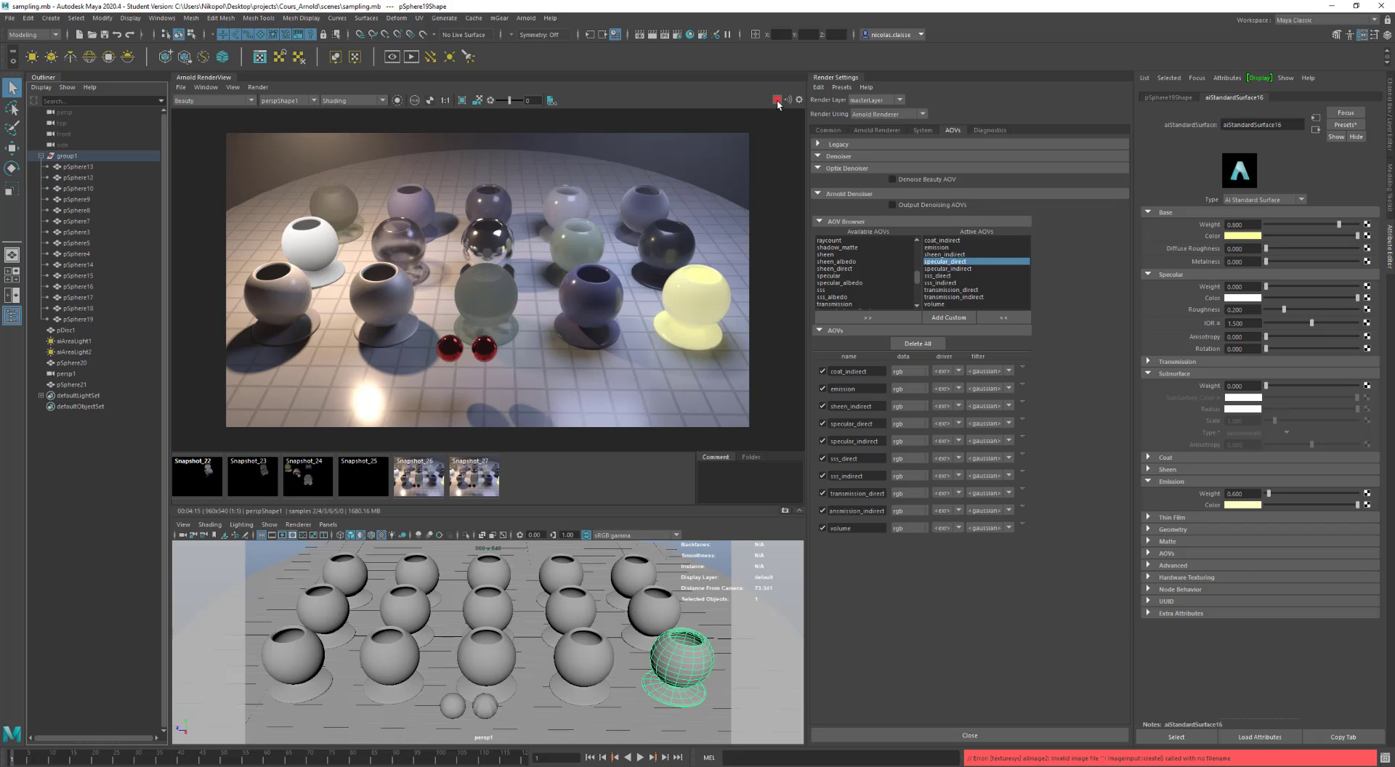
click(894, 206)
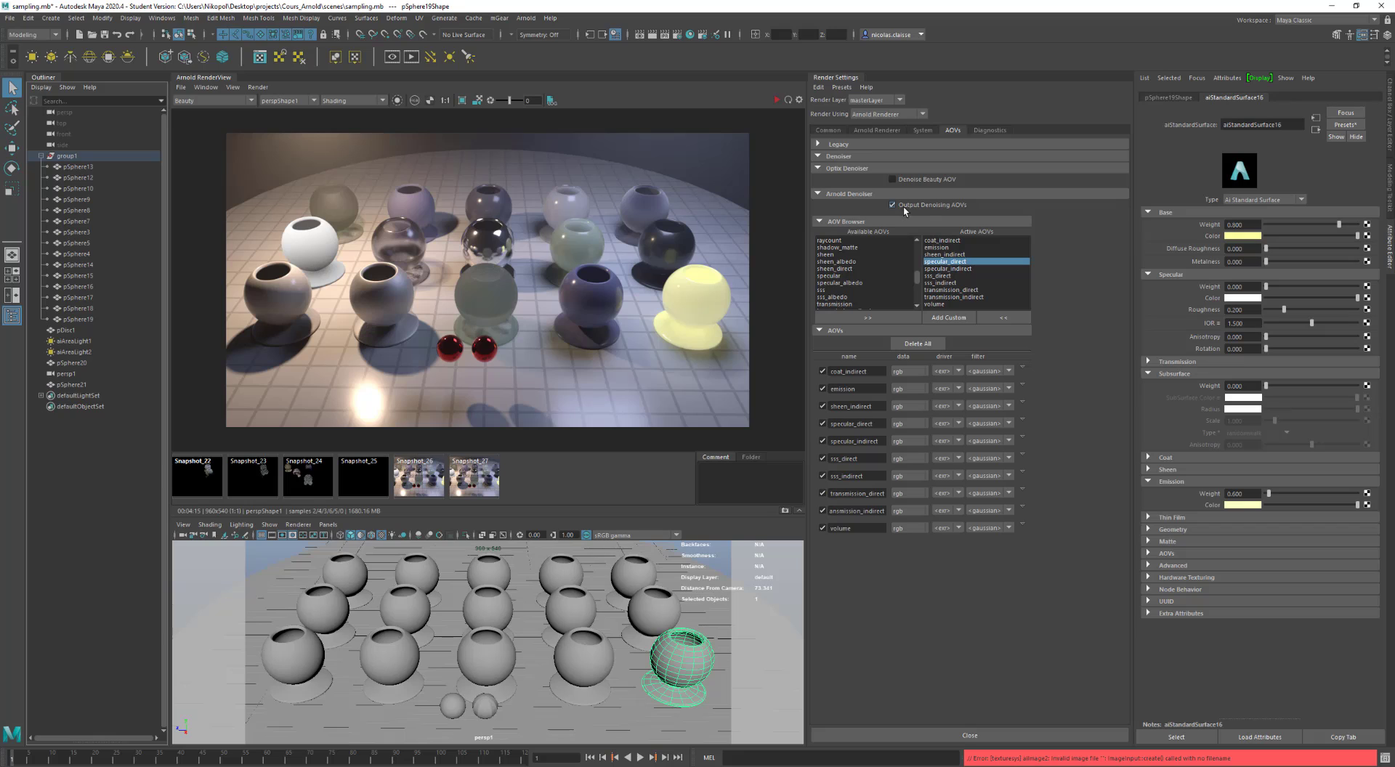
scroll(864, 258, up, 10)
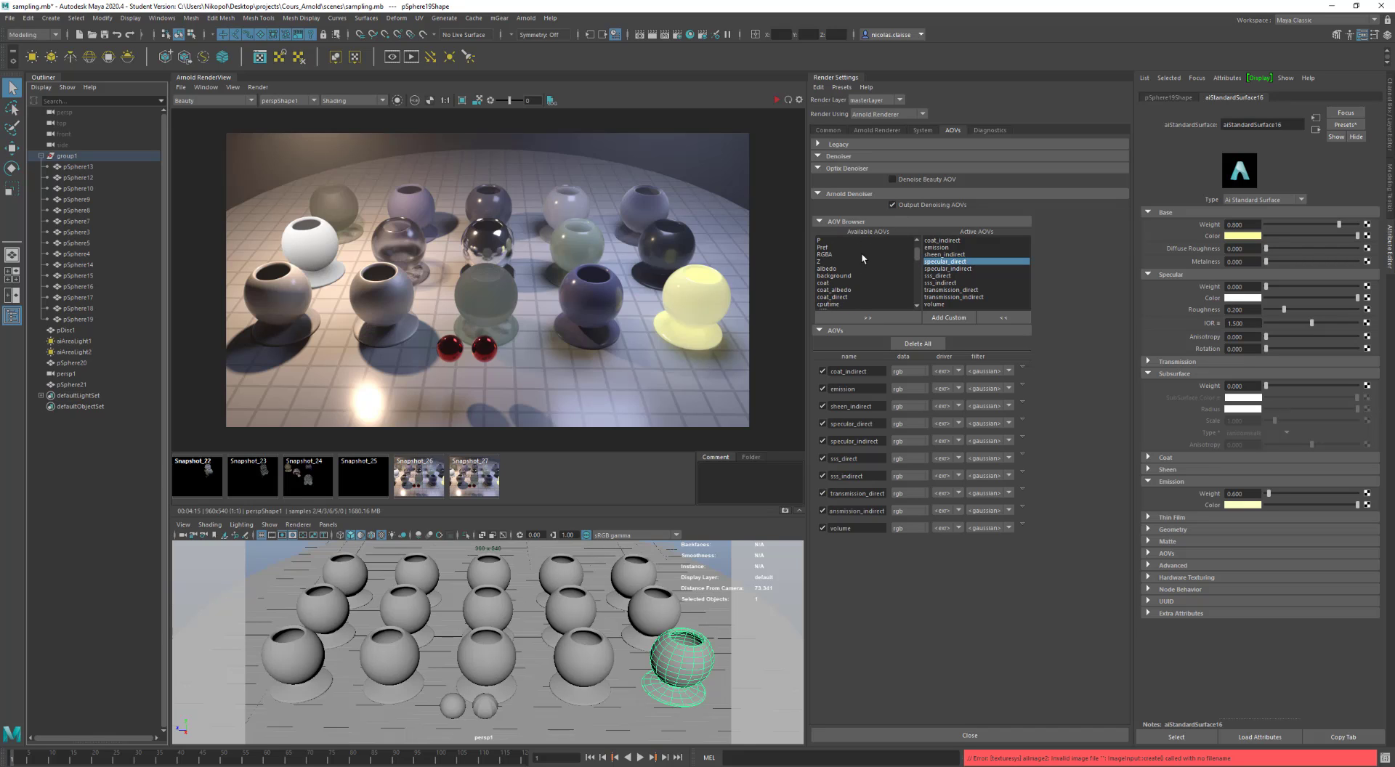
click(948, 242)
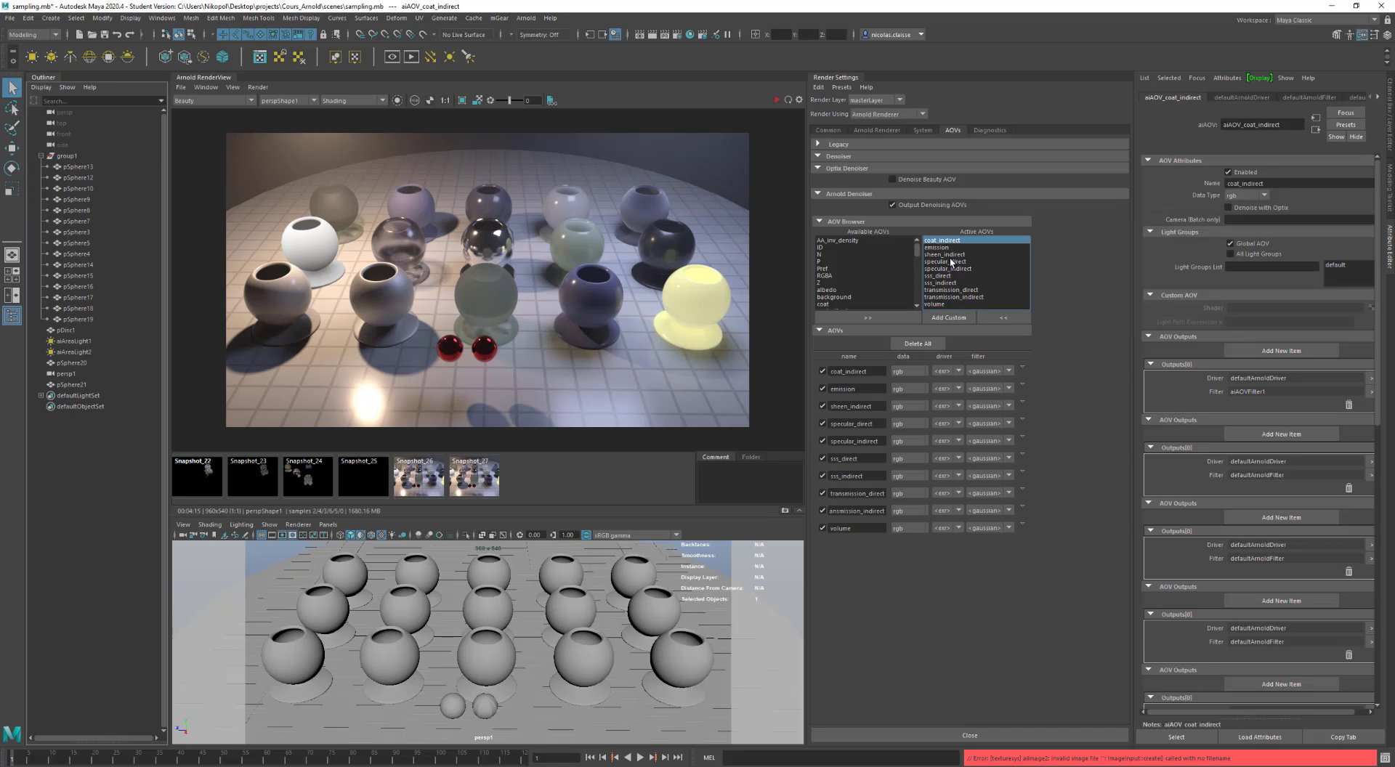
- Select the available albedo AOV and open the Arnold Denoiser (noice) utility
click(822, 262)
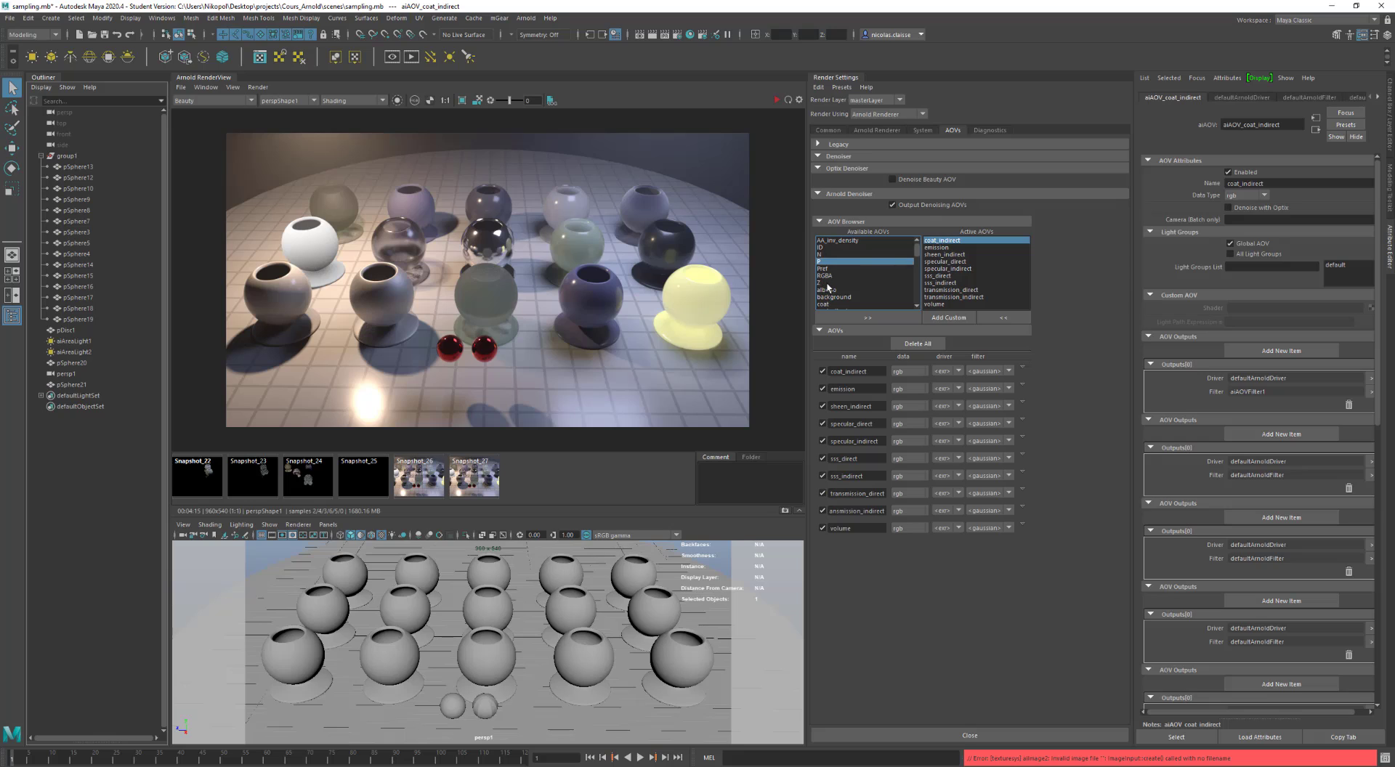
click(828, 290)
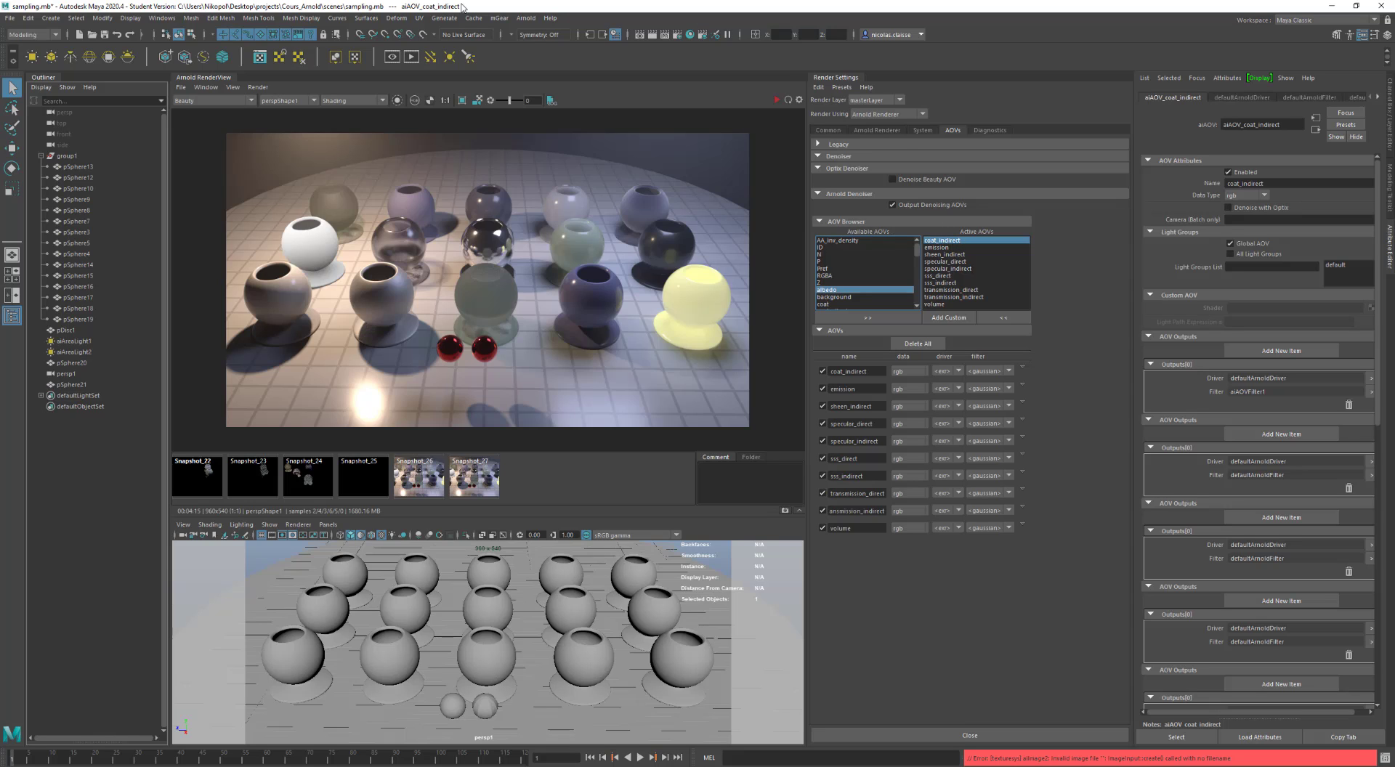
click(526, 18)
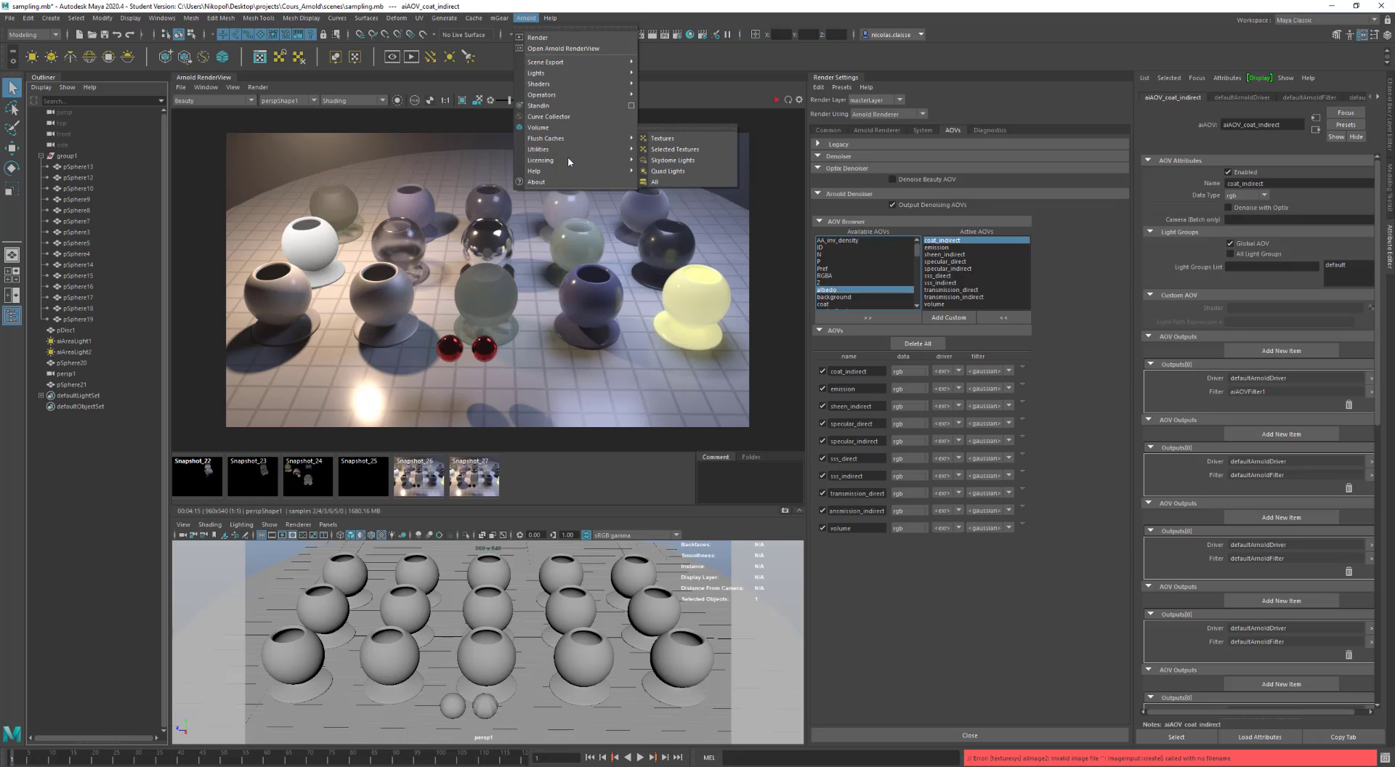
mouse_move(585, 150)
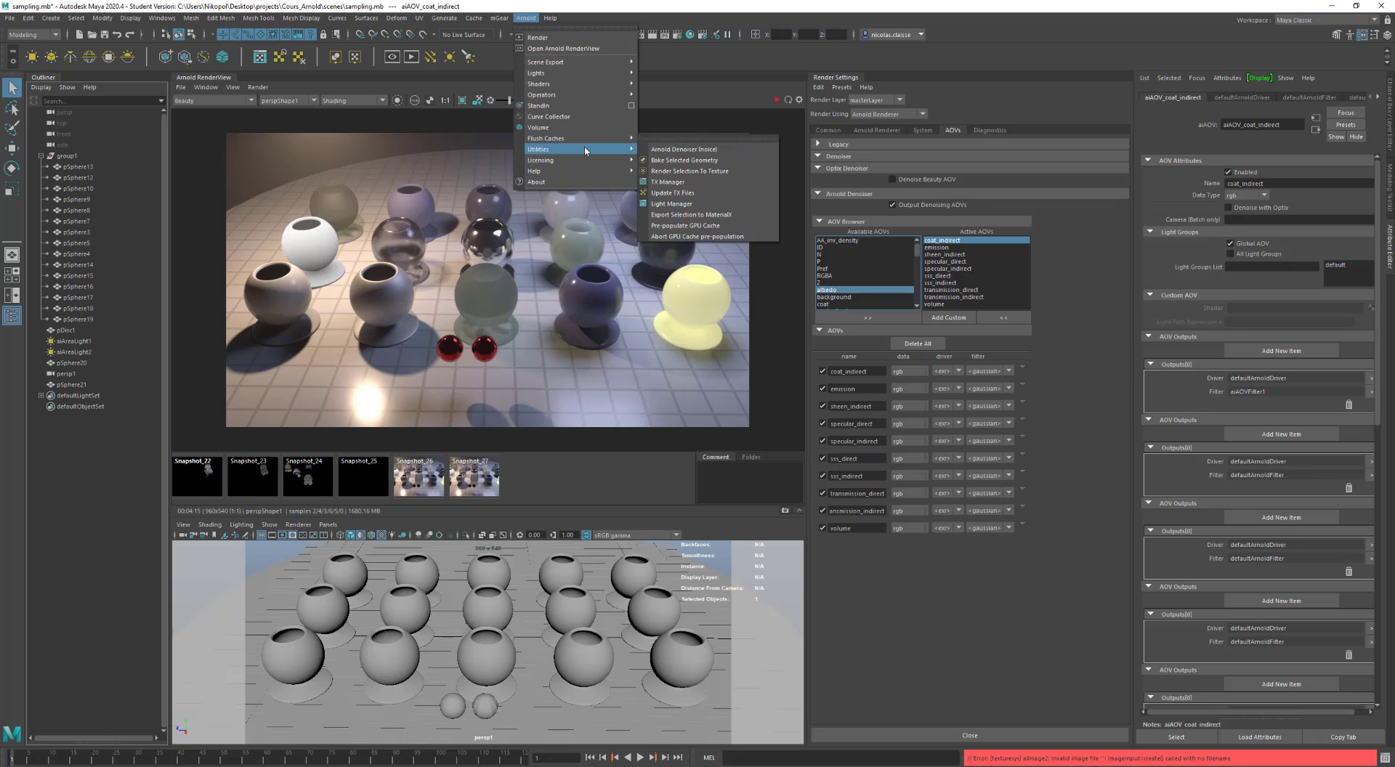
click(681, 150)
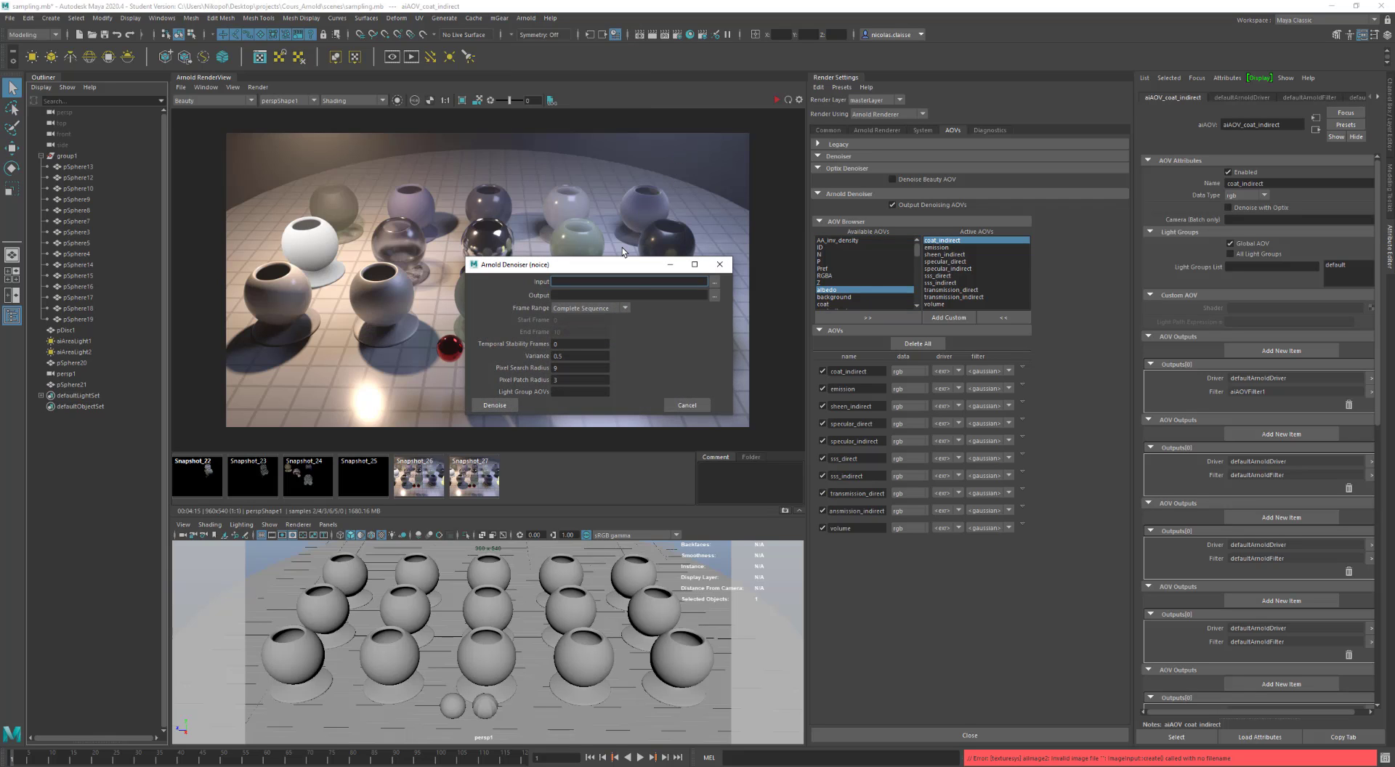
- Examine the denoiser's input file browser, output field and frame range choices, keep Complete Sequence, and close the utility
click(715, 283)
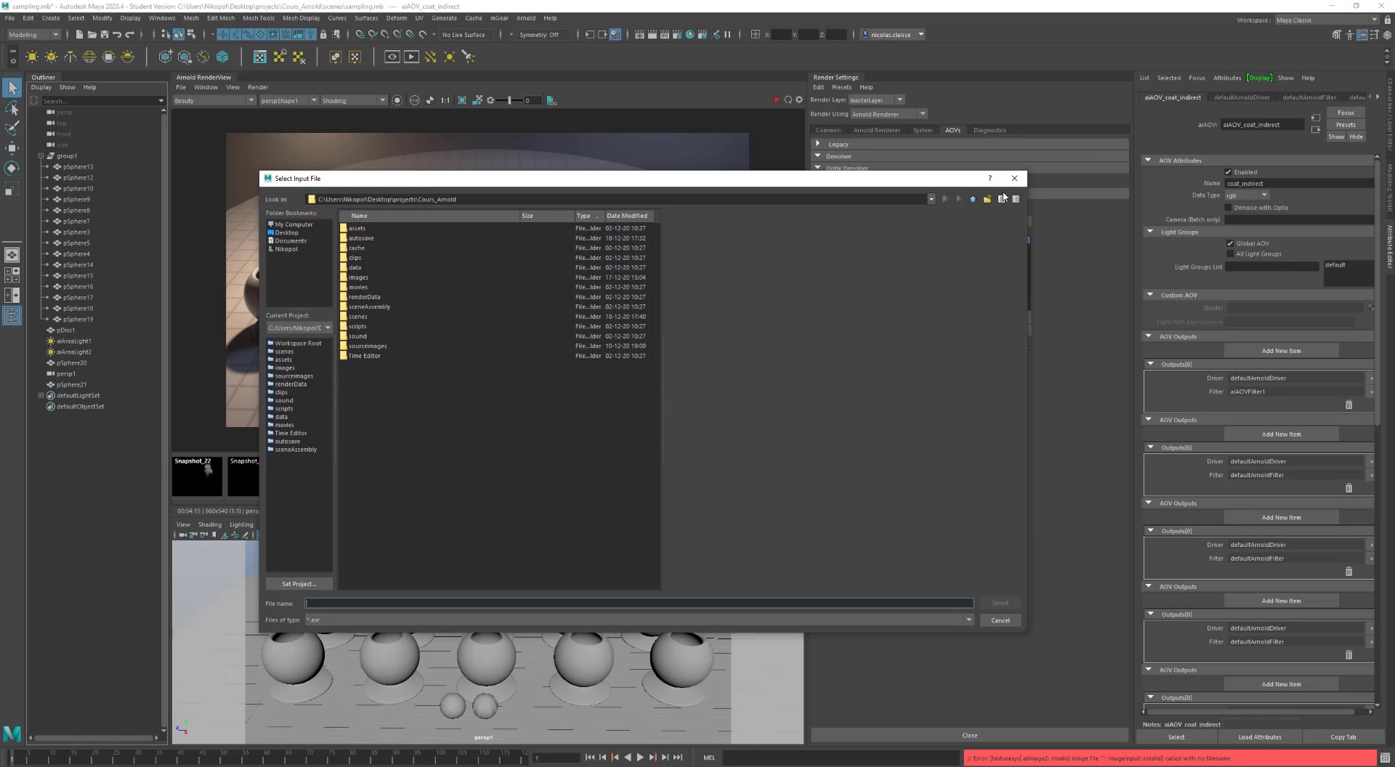
click(1014, 178)
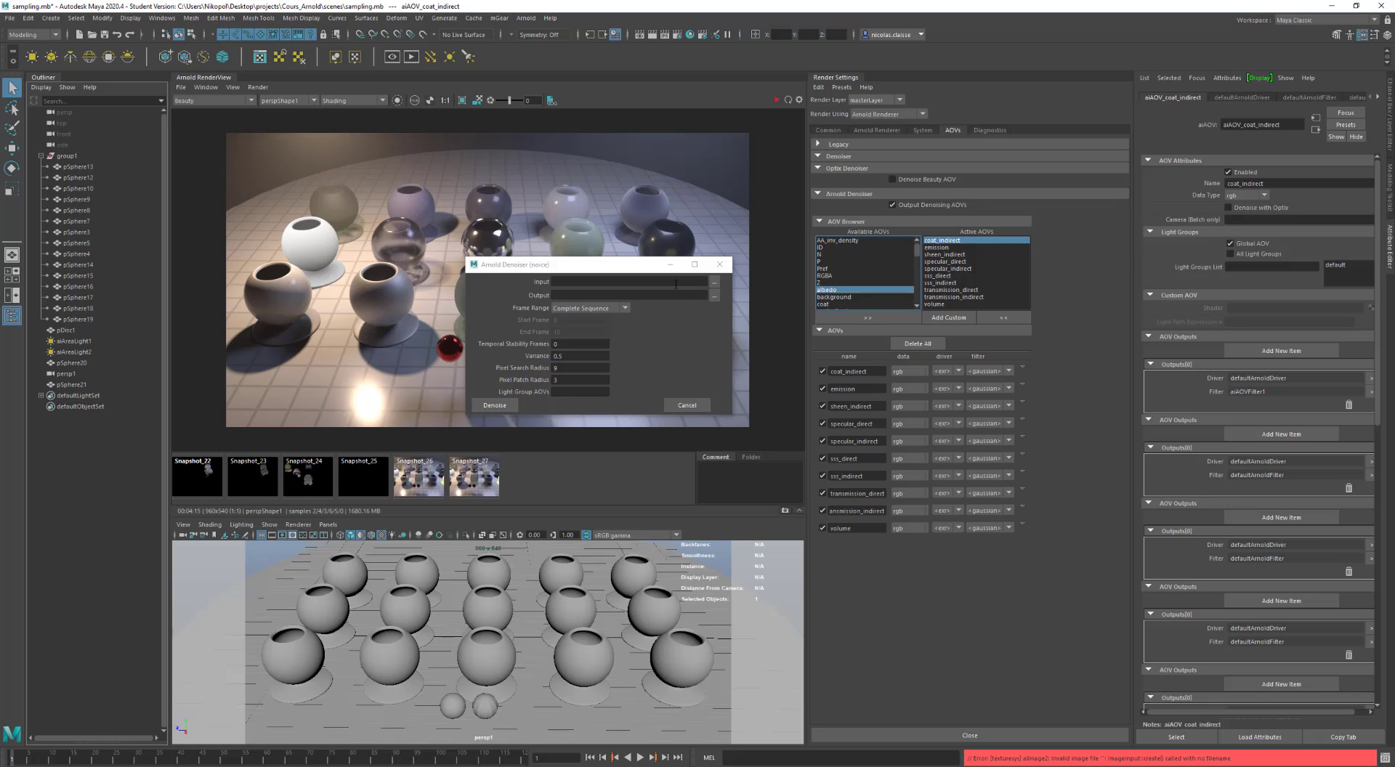
click(571, 293)
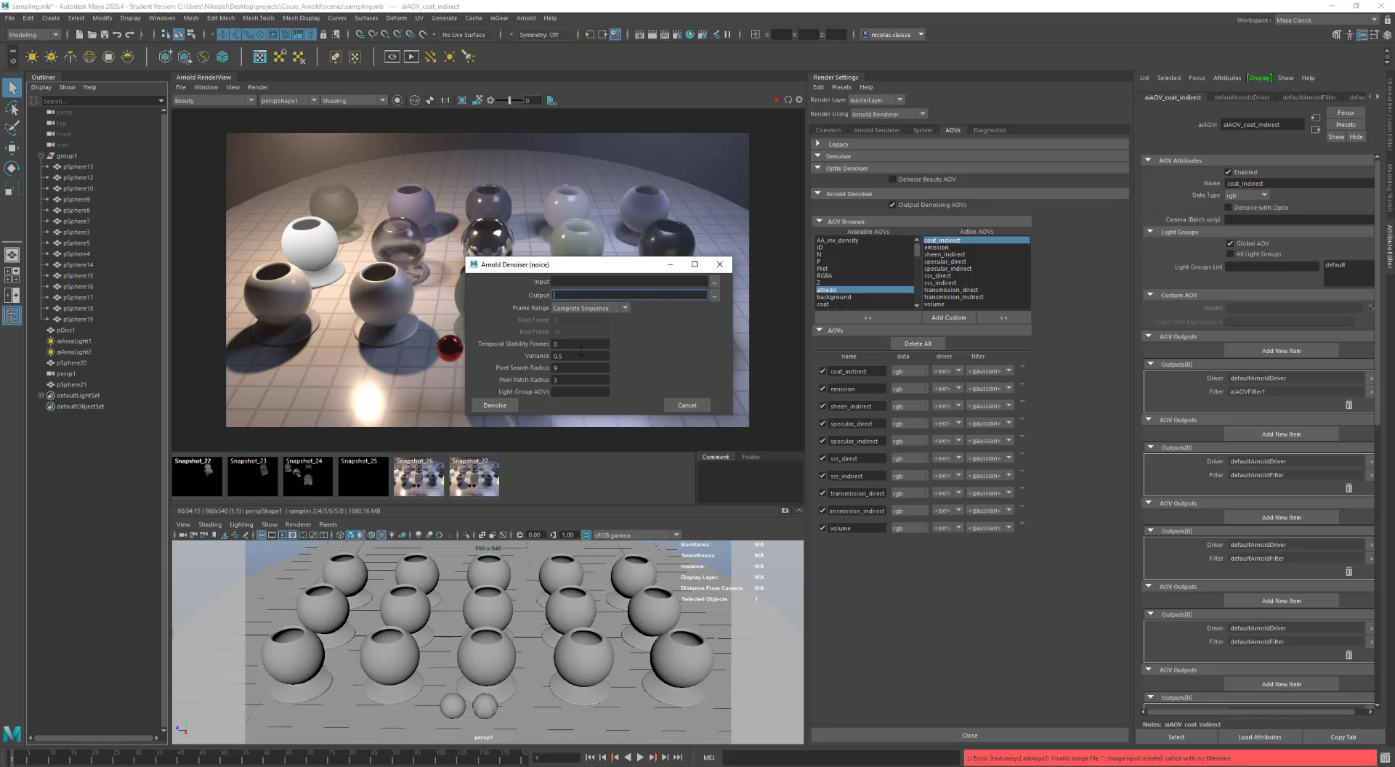
click(618, 306)
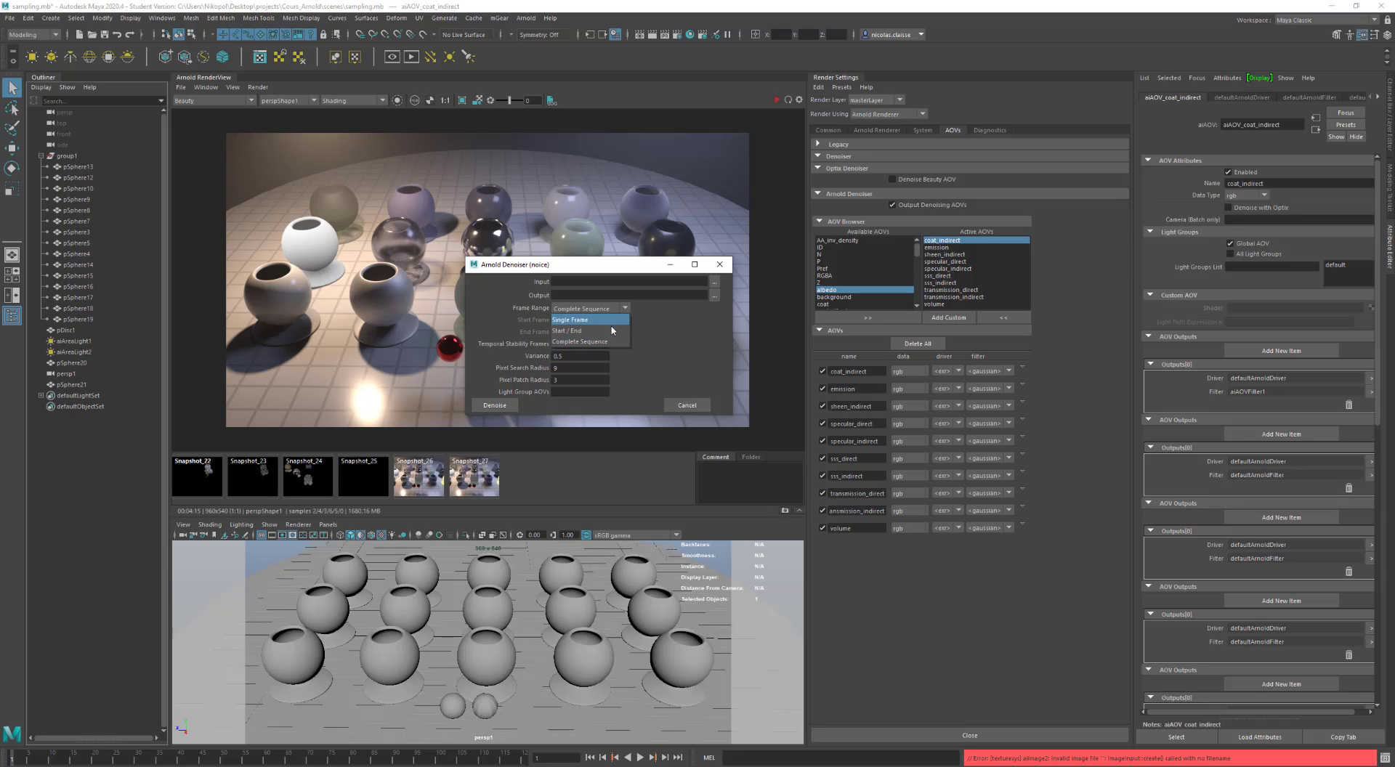
click(582, 342)
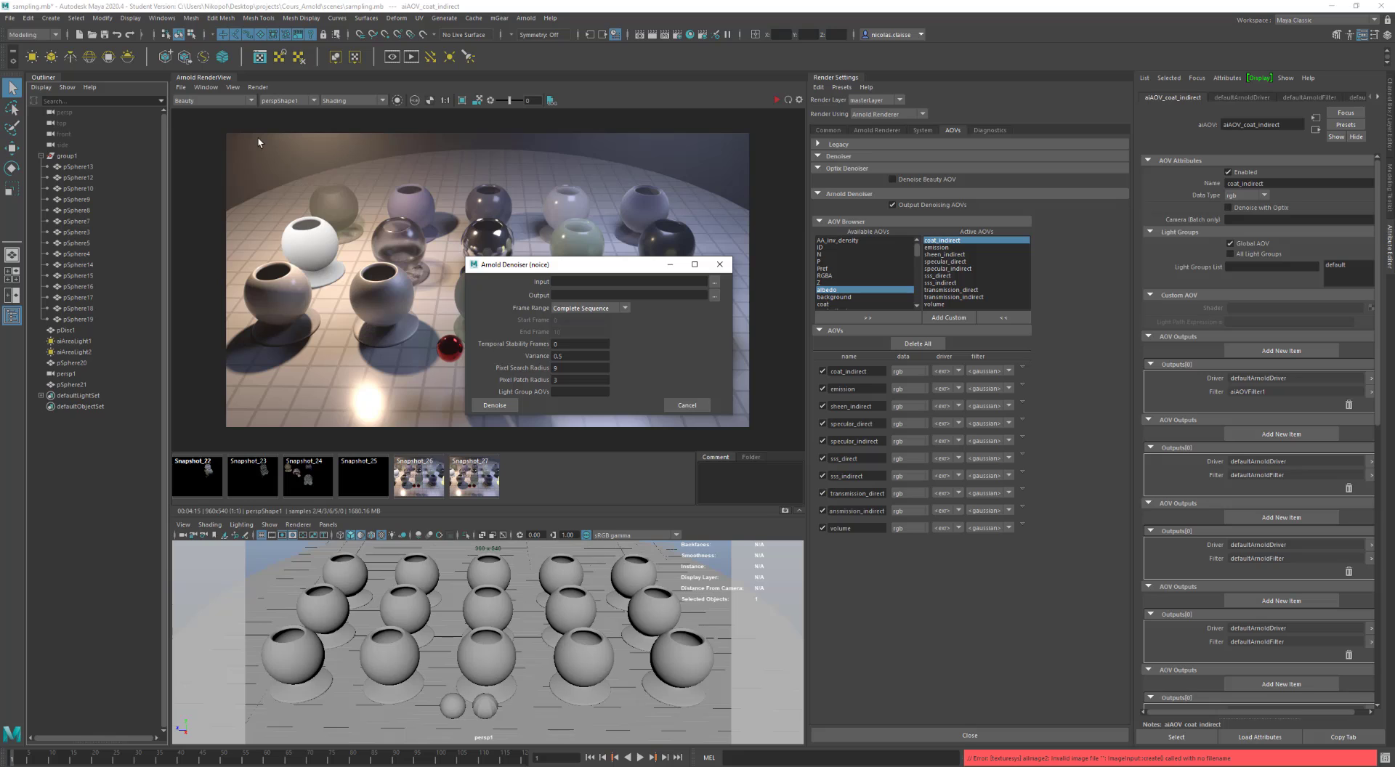
click(720, 265)
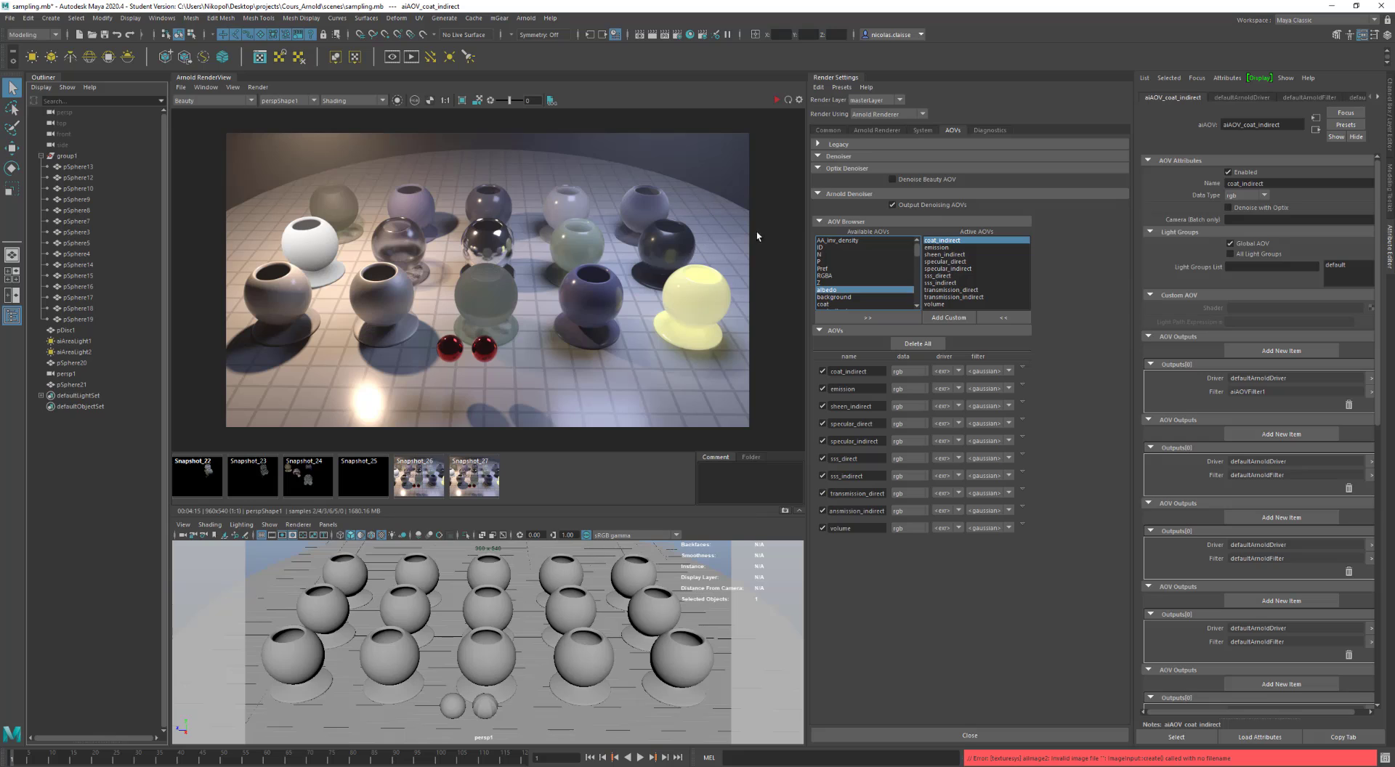
- Display Snapshot_27 and enable Lock Sampling Pattern in Arnold's advanced render settings
click(455, 485)
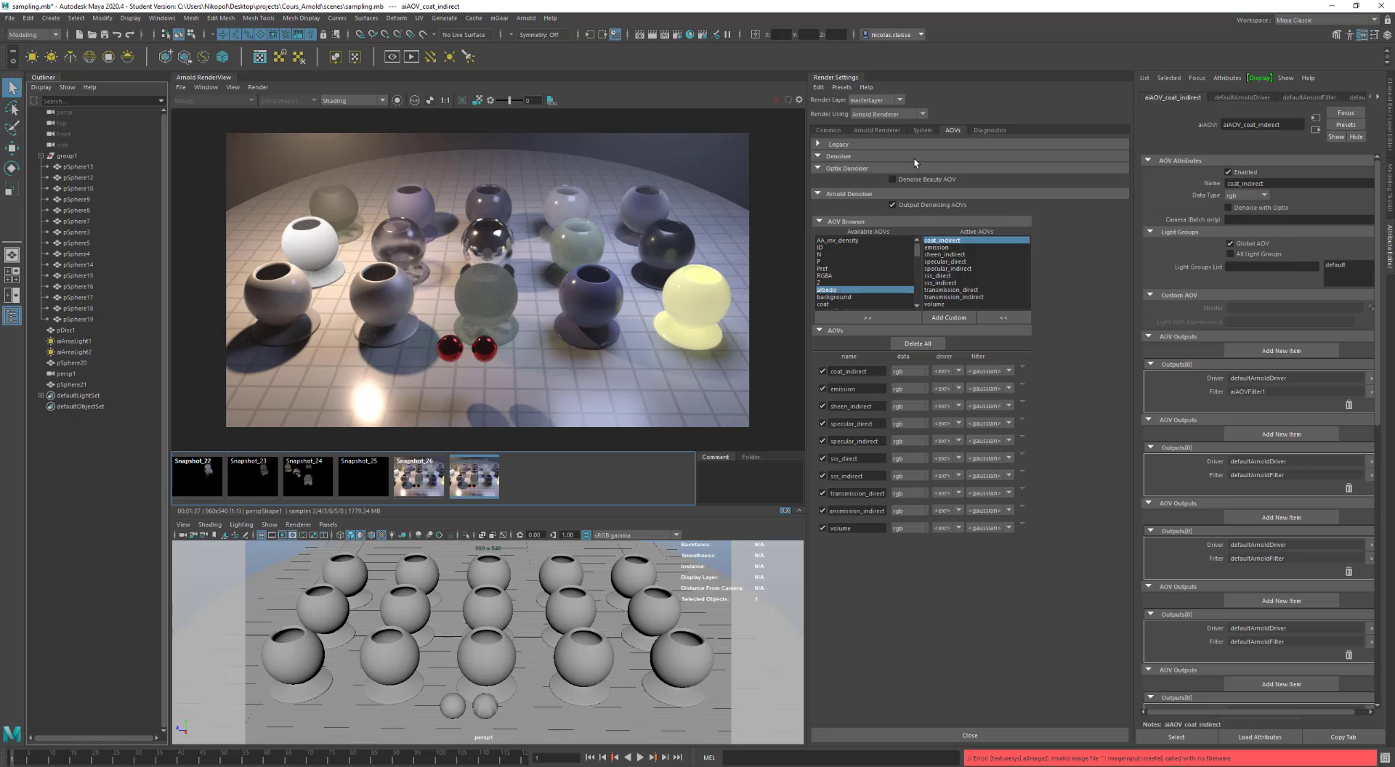
click(862, 131)
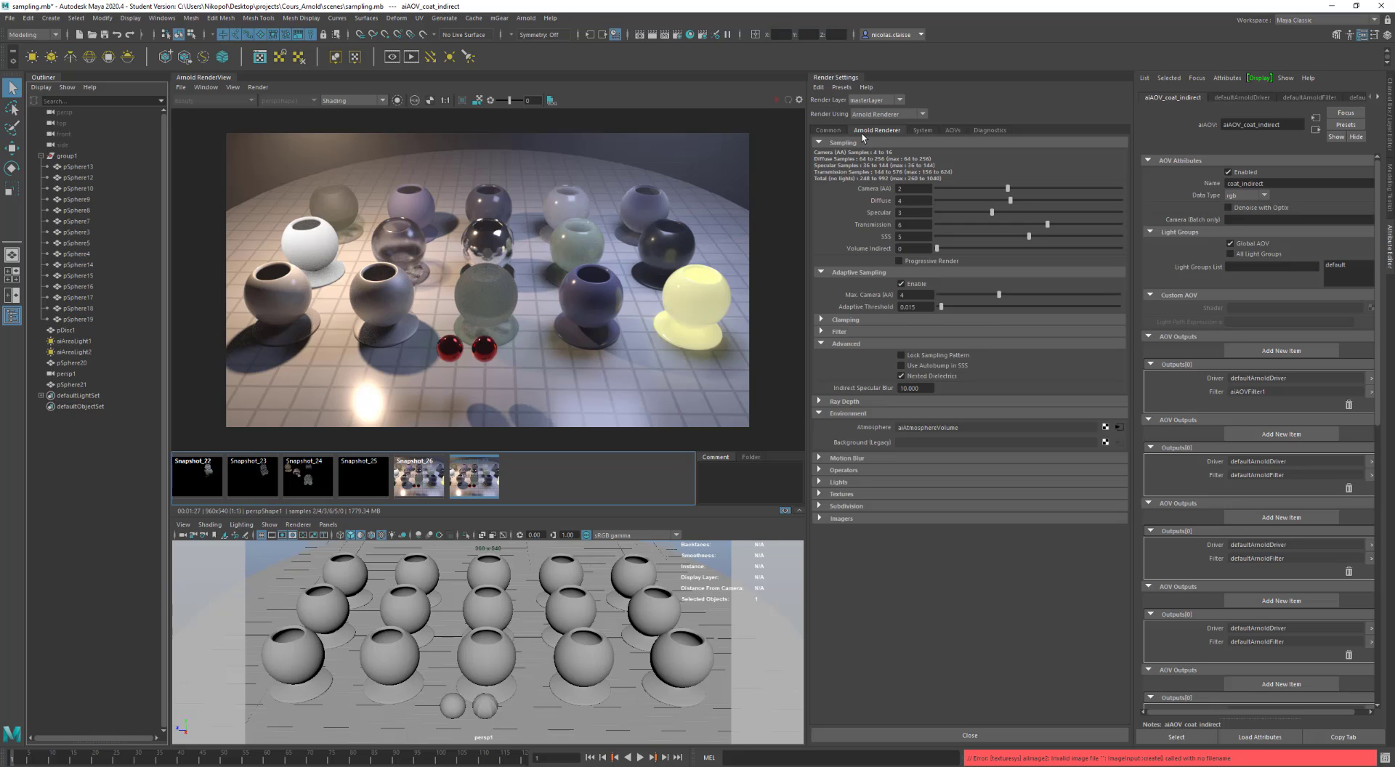
click(900, 355)
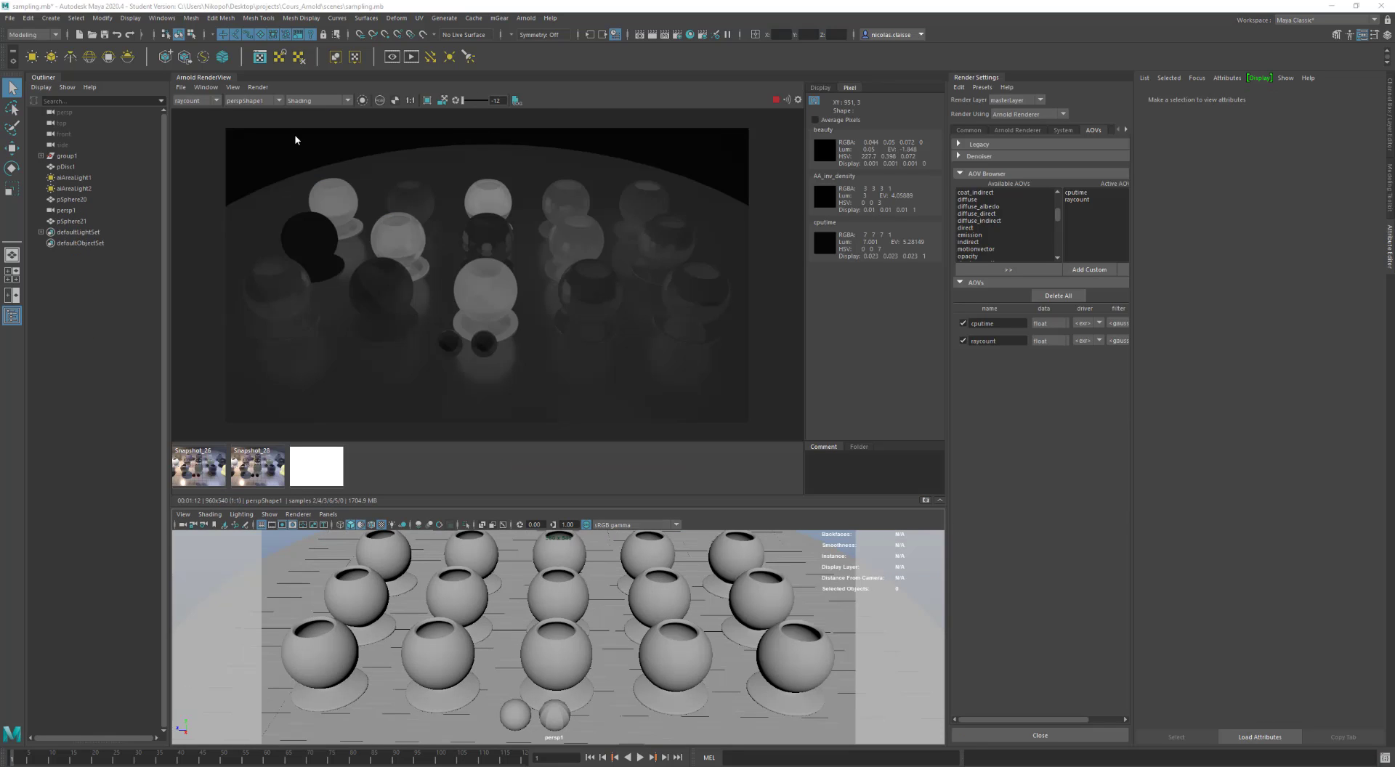
- Accept the student version notice and compare the raycount pass at exposure 0 and -12
click(192, 101)
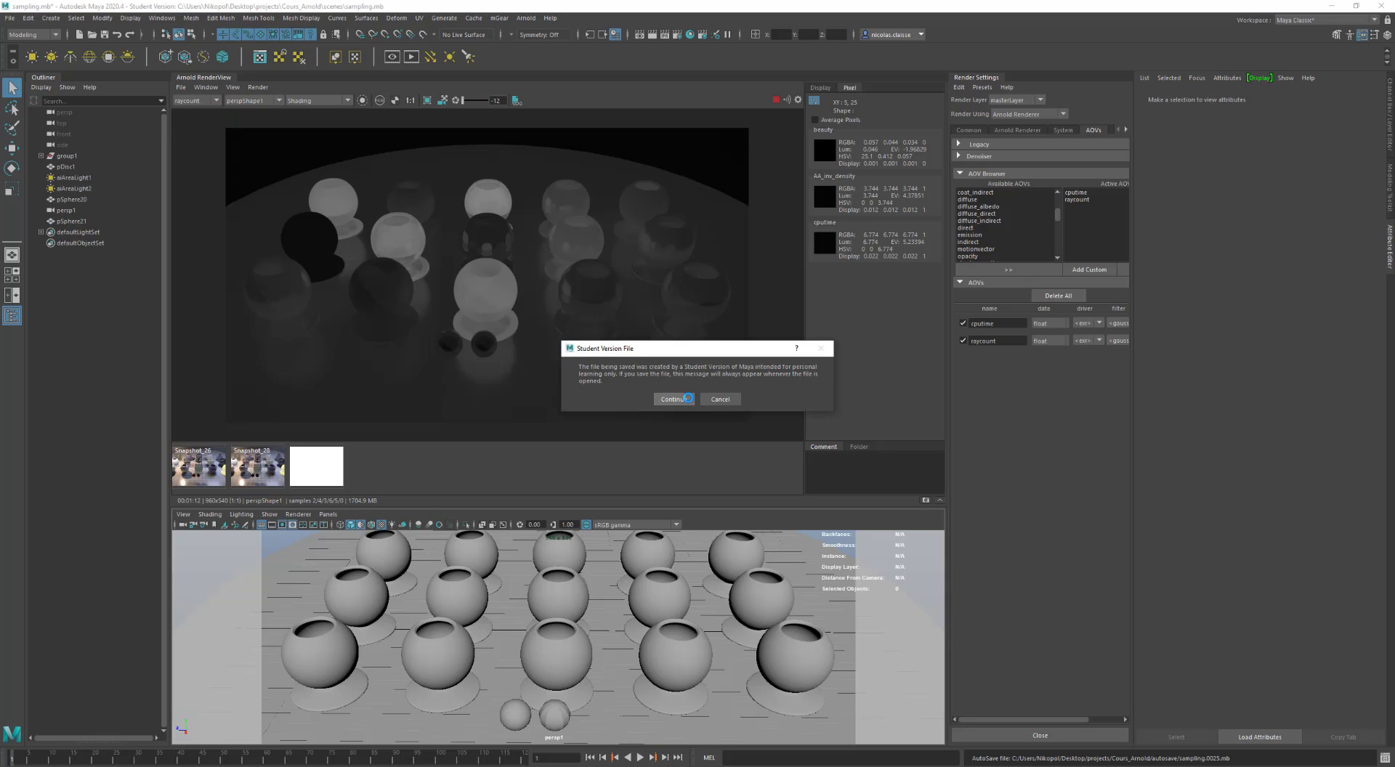
click(686, 399)
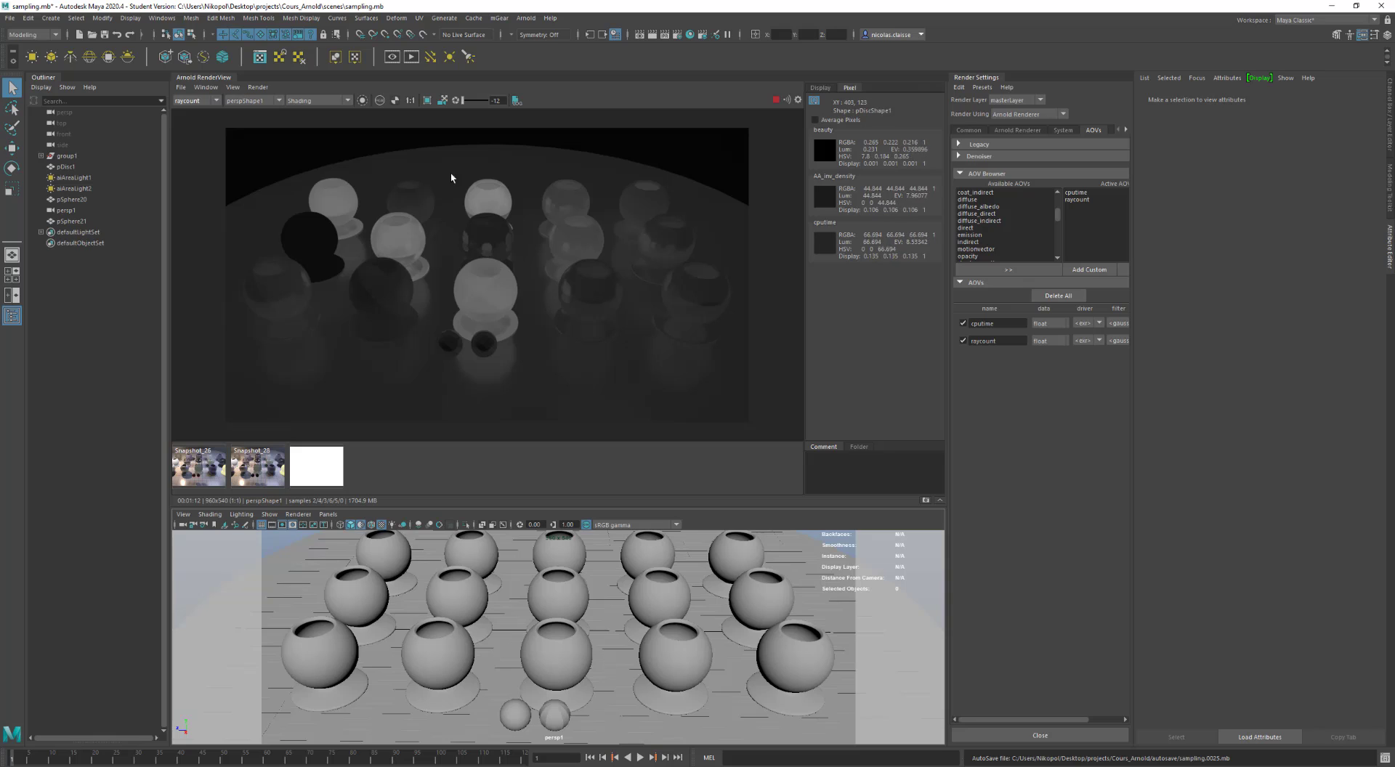
click(455, 101)
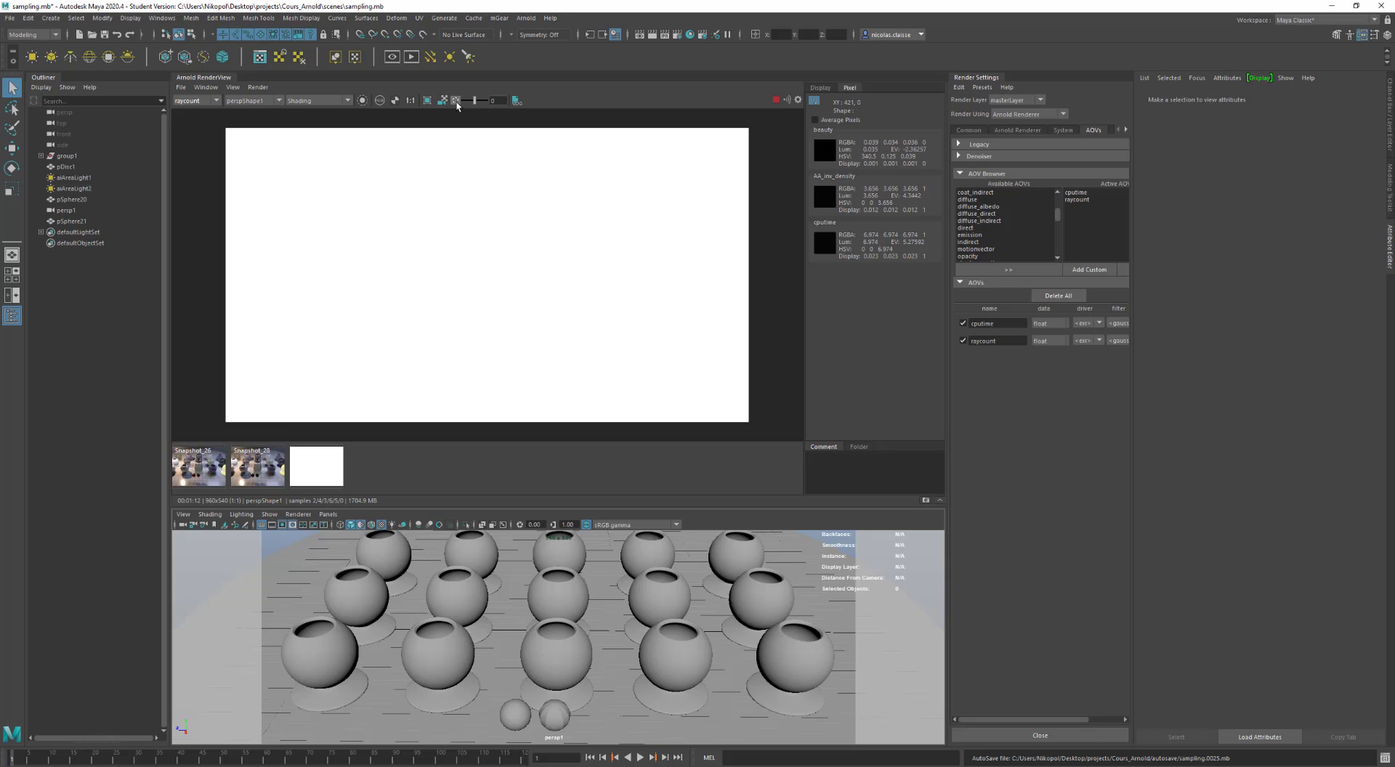
click(456, 102)
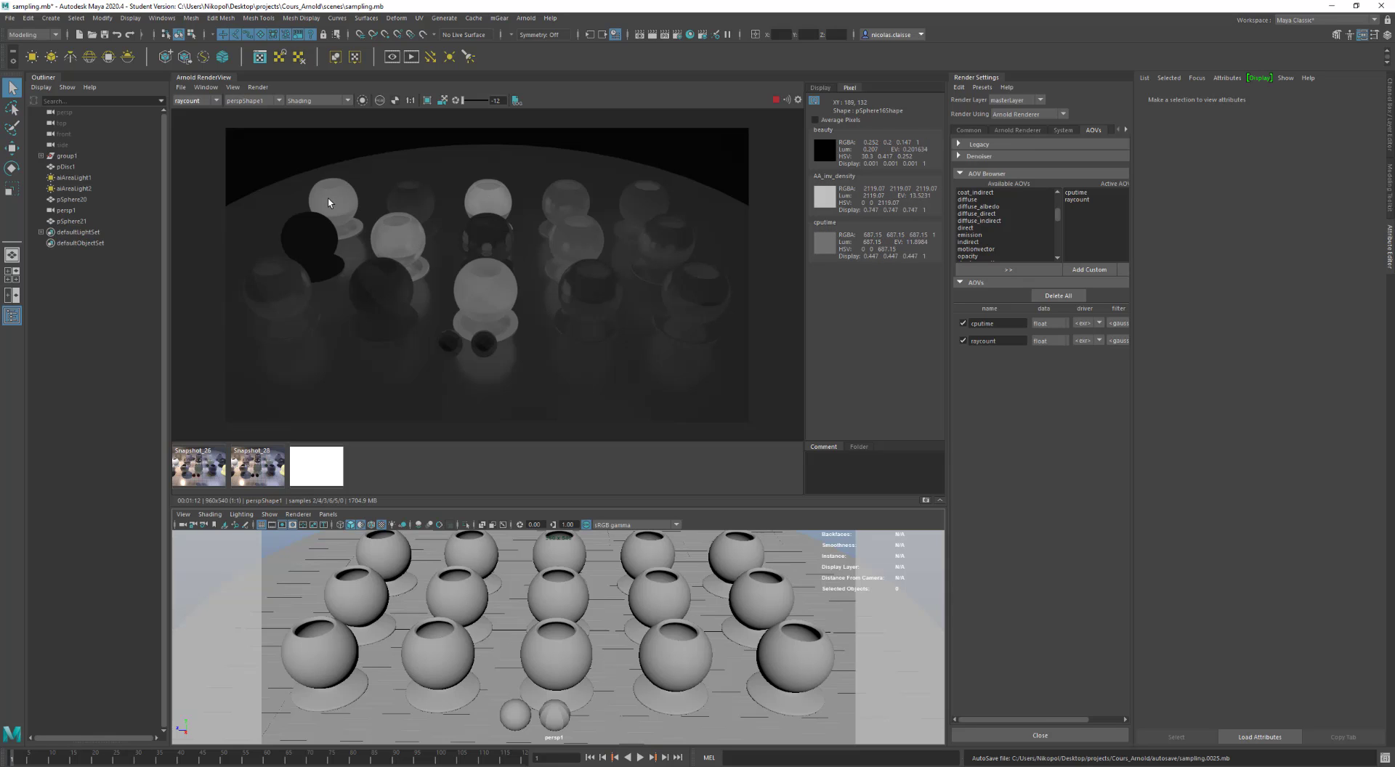
- Hide the four brightest spheres in the raycount pass and compare the new render with Snapshot_29
key(h)
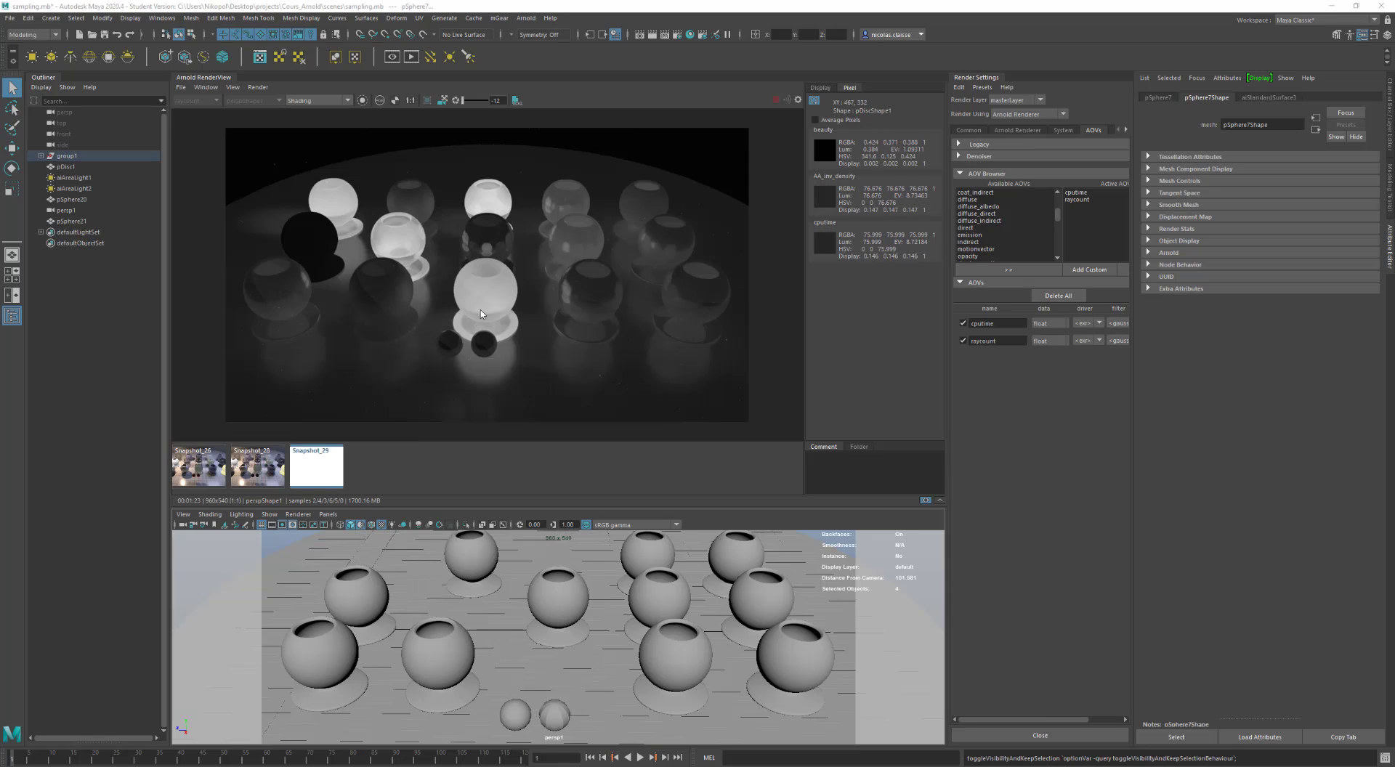
click(336, 477)
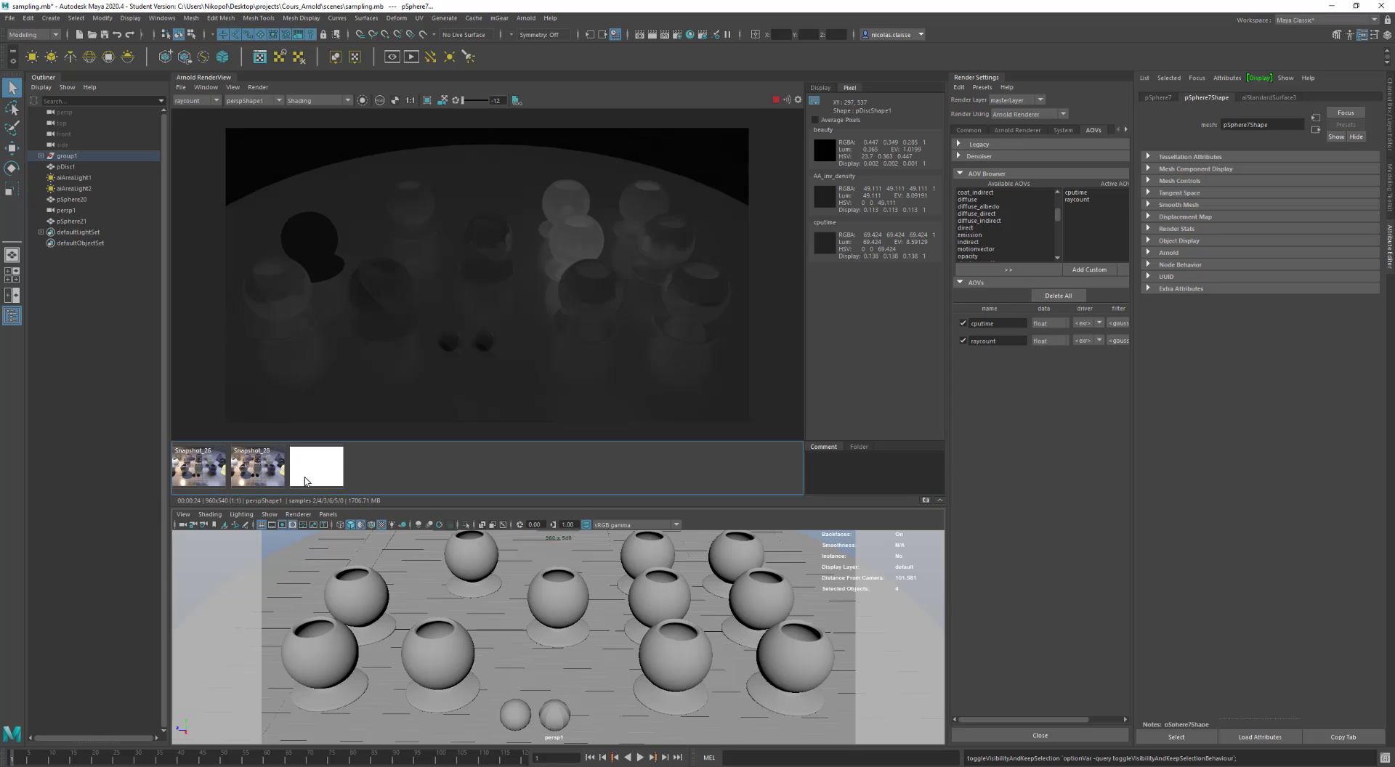
click(316, 477)
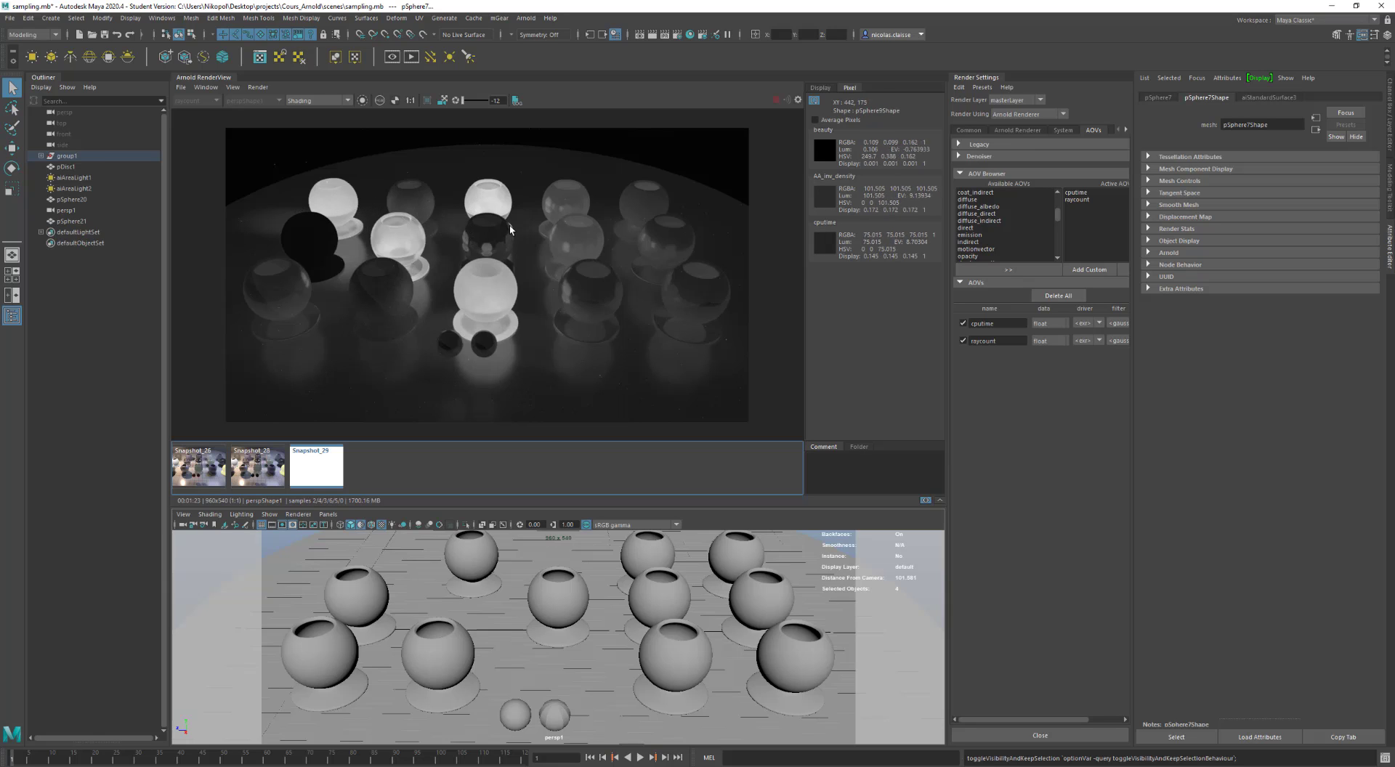
- Examine the transmission attributes of the selected sphere's aiStandardSurface shader
click(1269, 98)
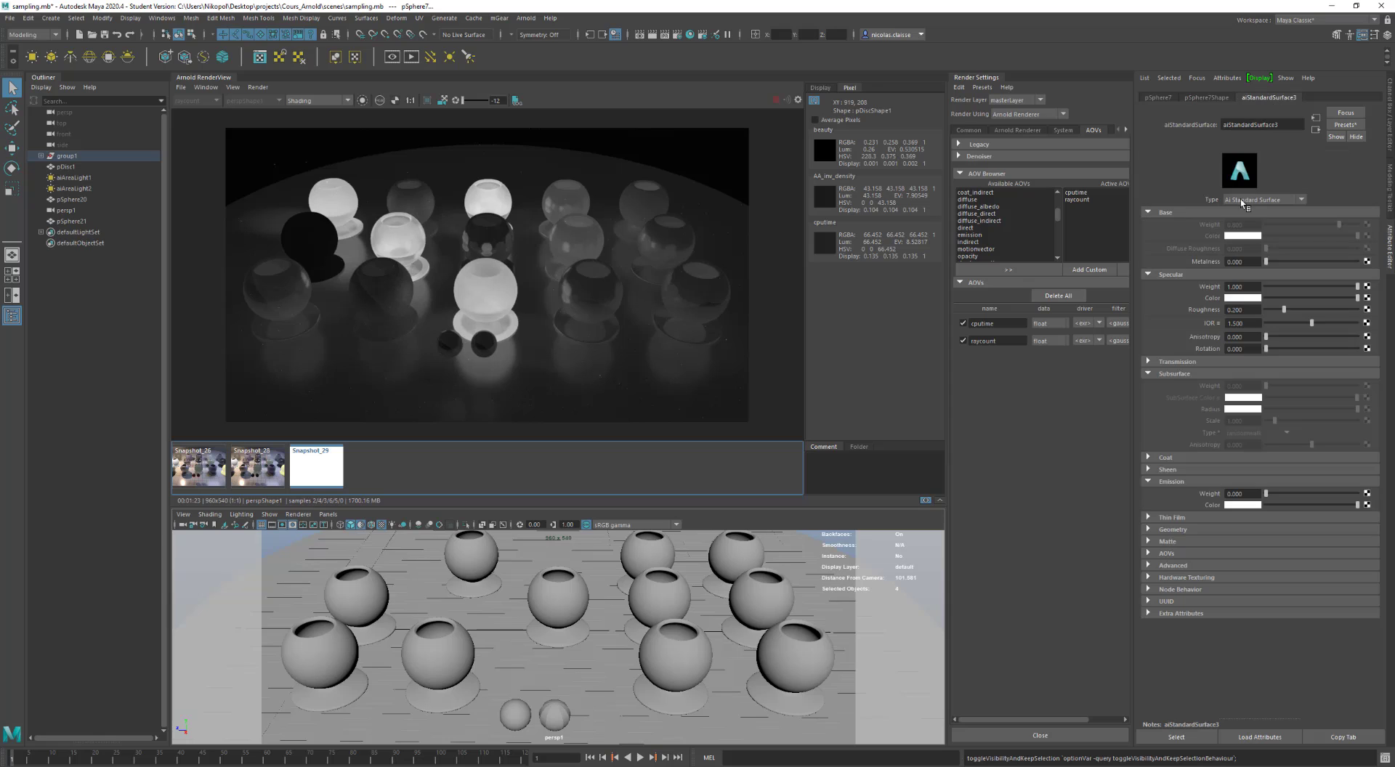
click(1201, 364)
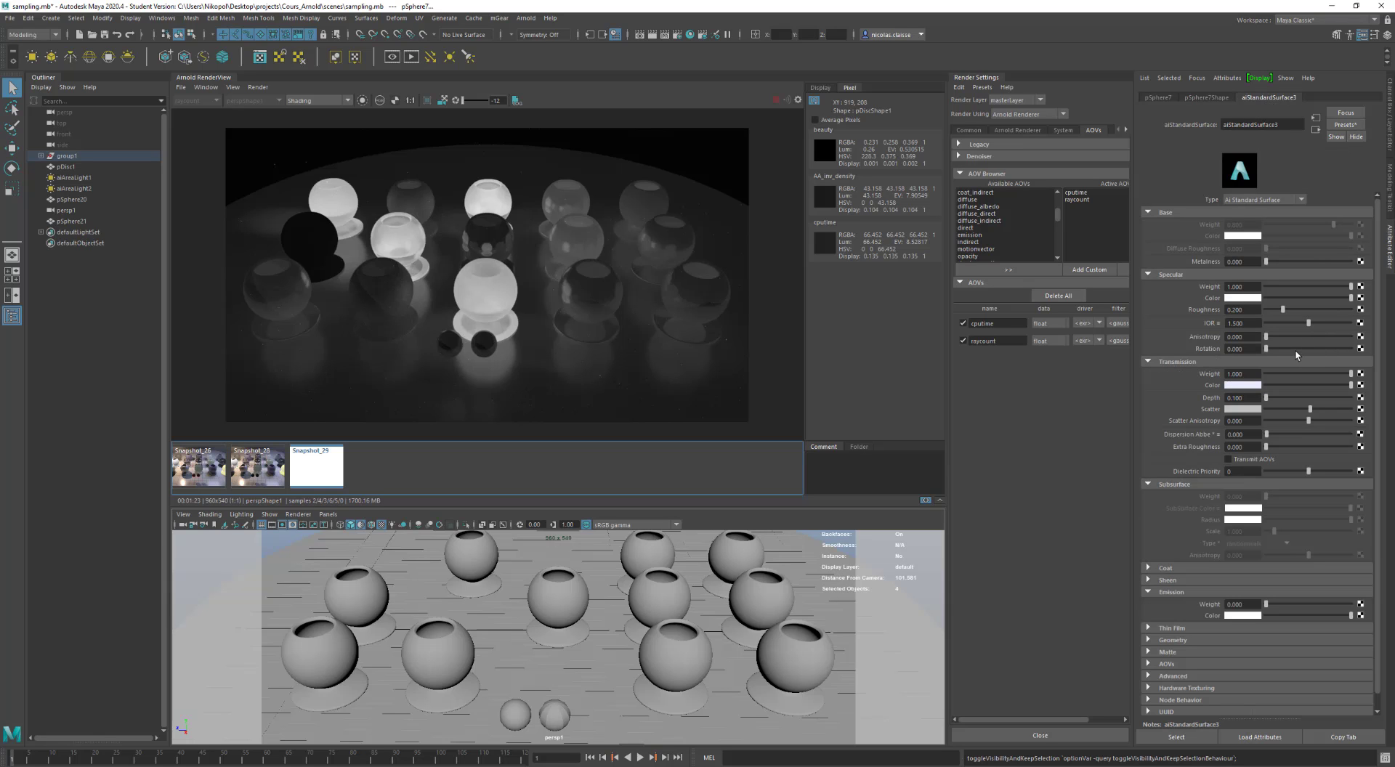
- Set the render view exposure to -10 to inspect the current raycount pass without the hidden spheres
click(477, 291)
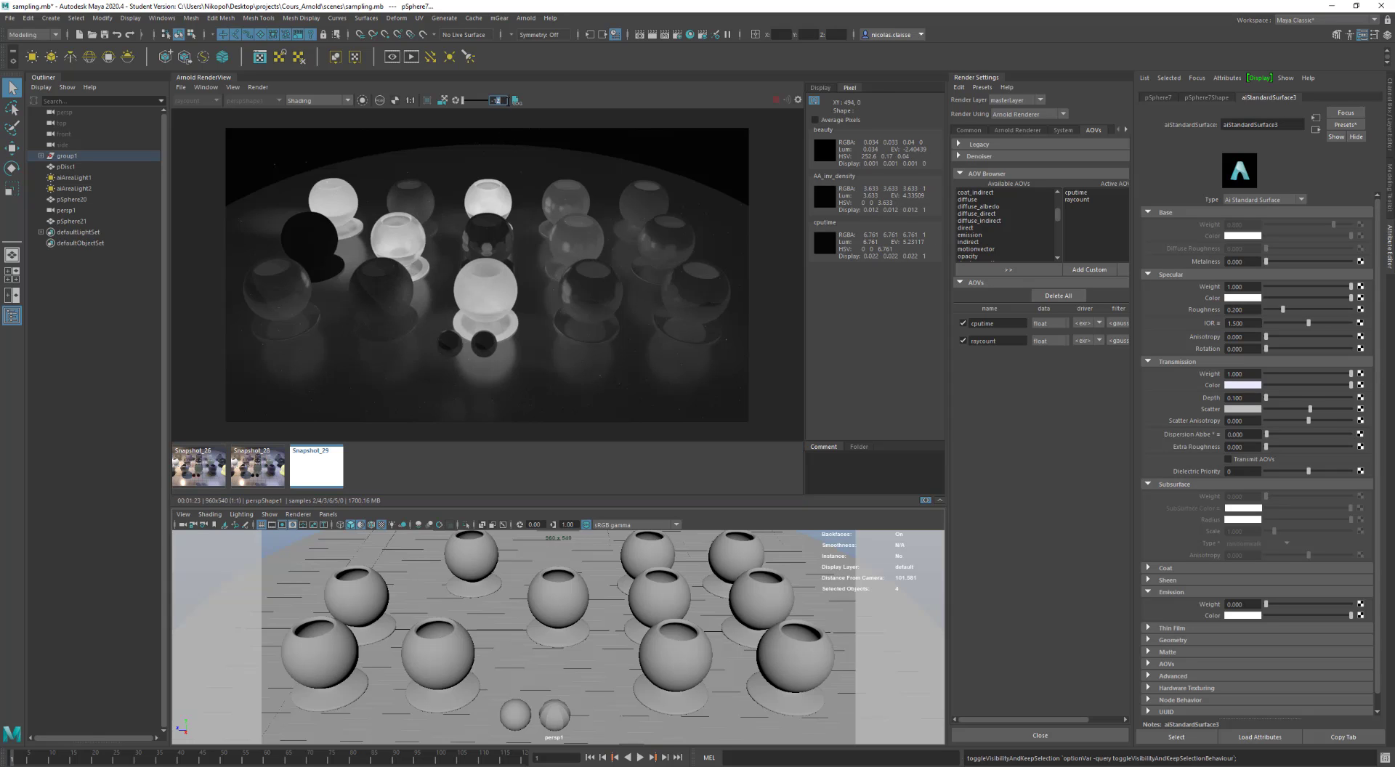
text(-10)
key(Return)
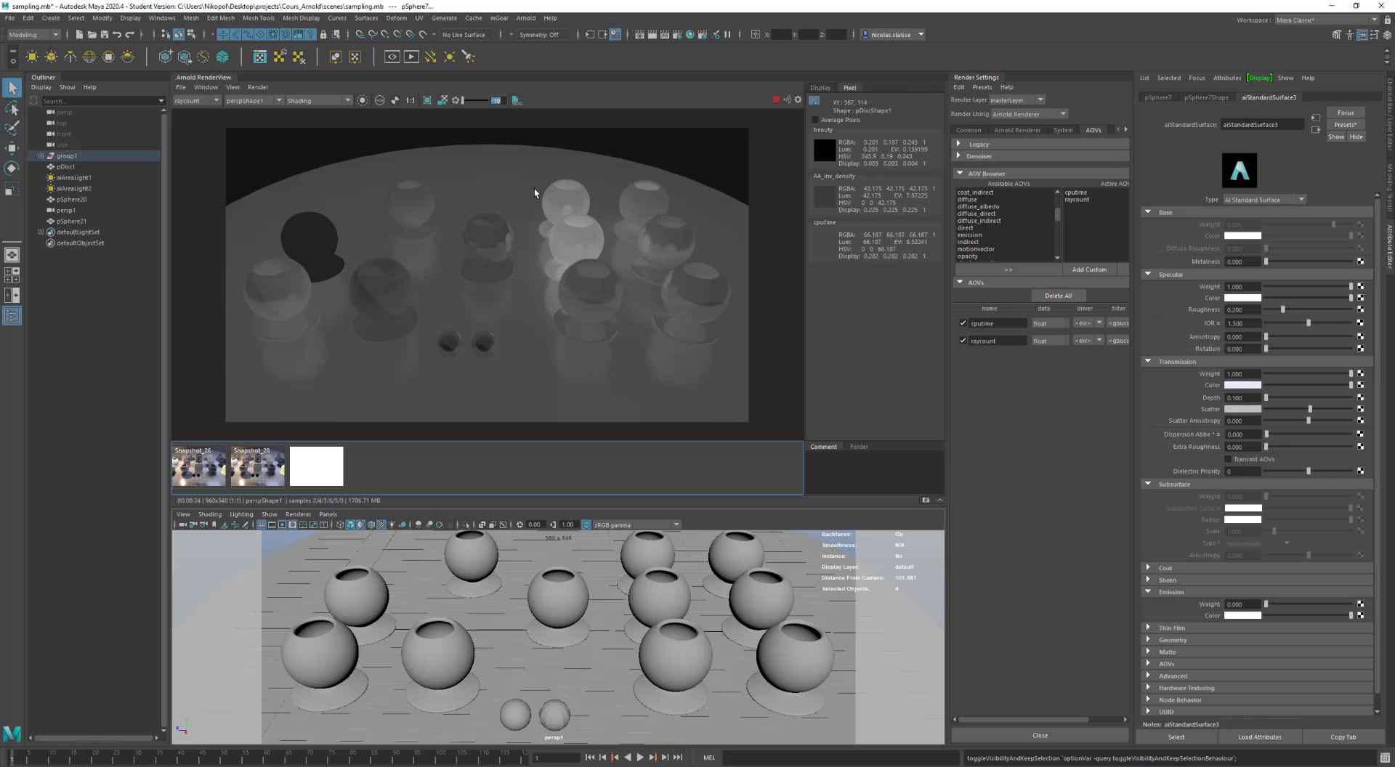
- Display the Beauty pass and reset the render view exposure to 0
click(194, 101)
click(194, 111)
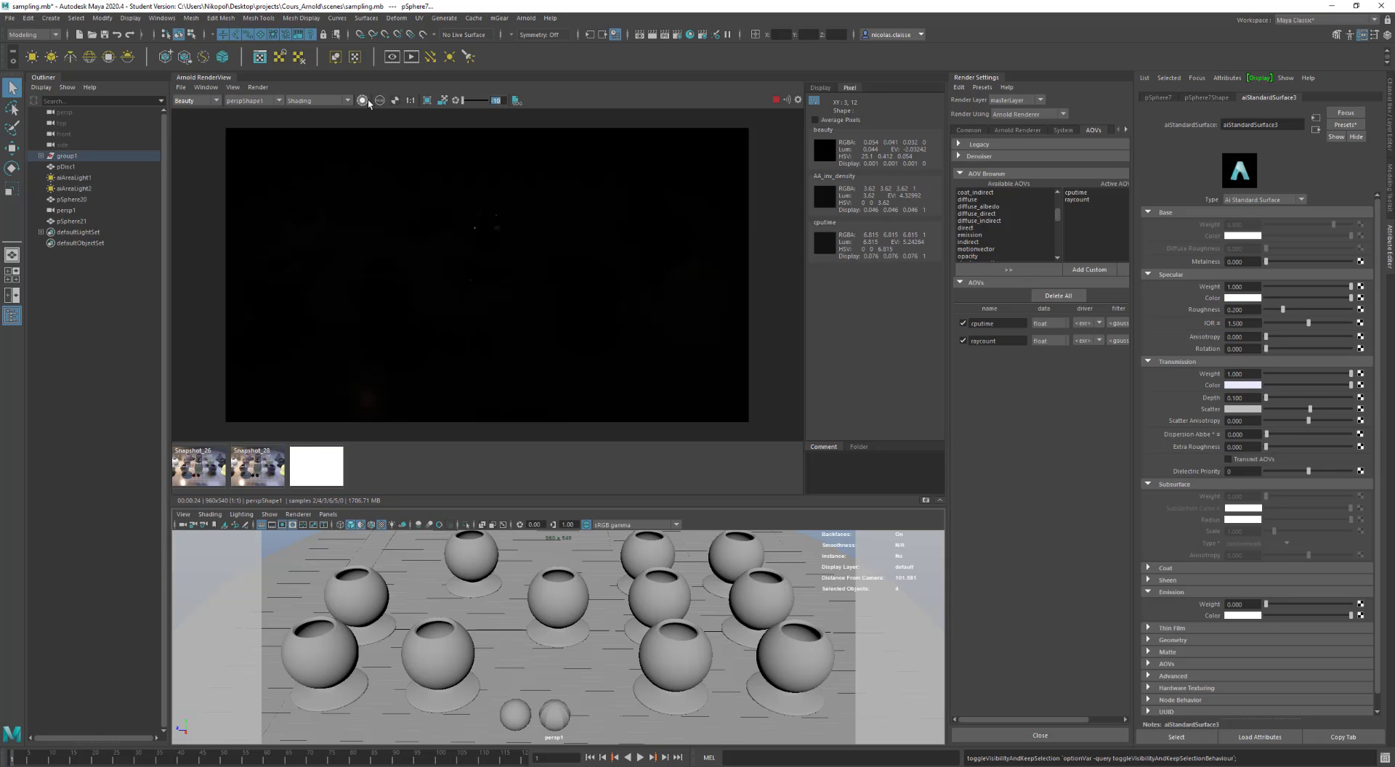
click(455, 101)
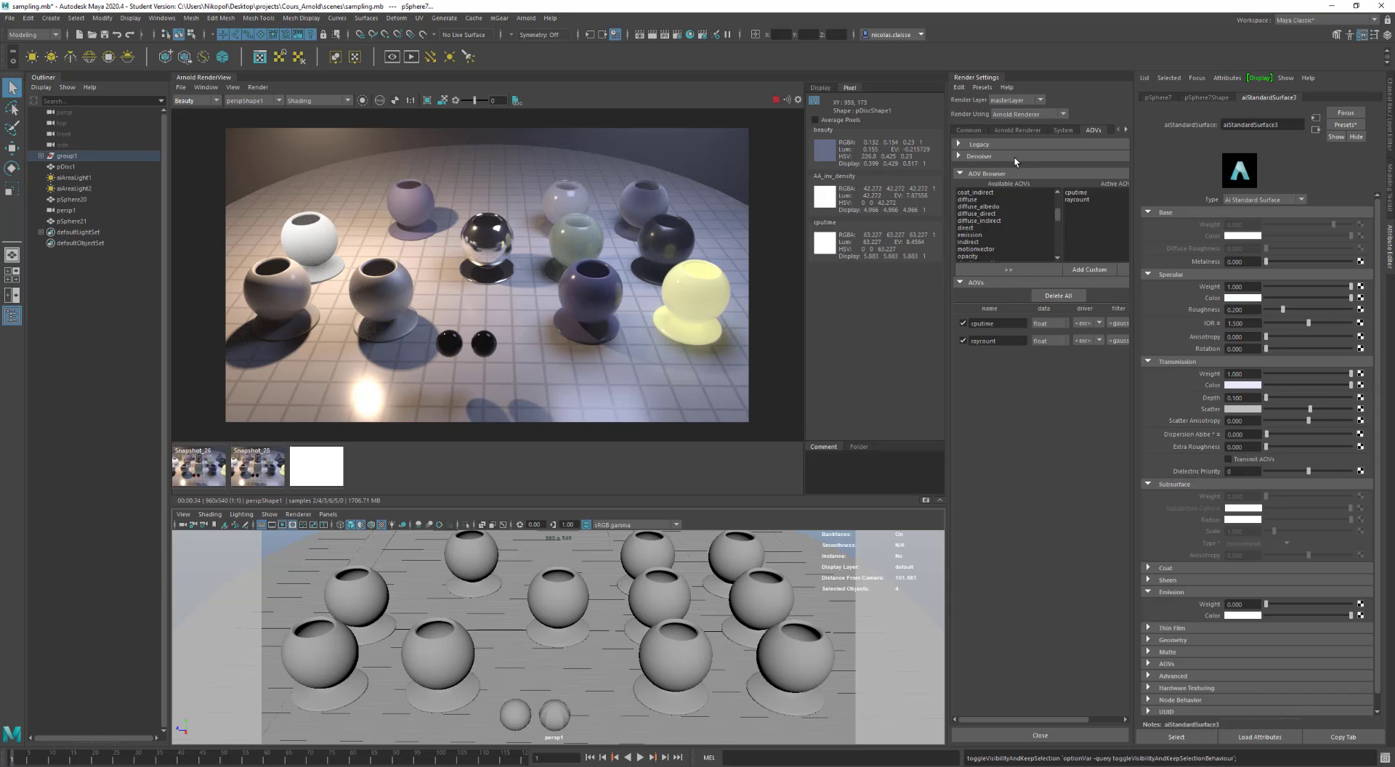
- Widen the Render Settings panel and show Arnold's Diagnostics settings
click(1014, 130)
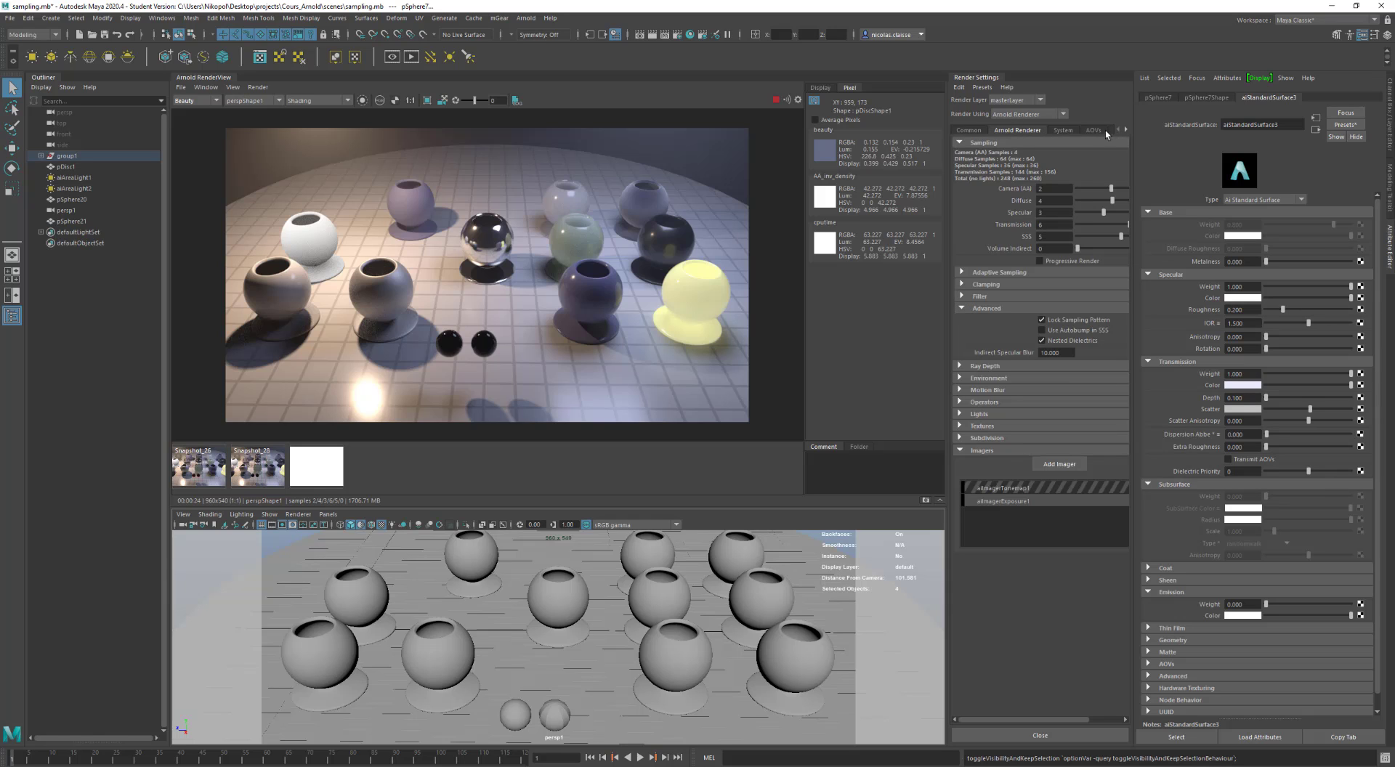
drag(948, 145, 801, 152)
click(980, 130)
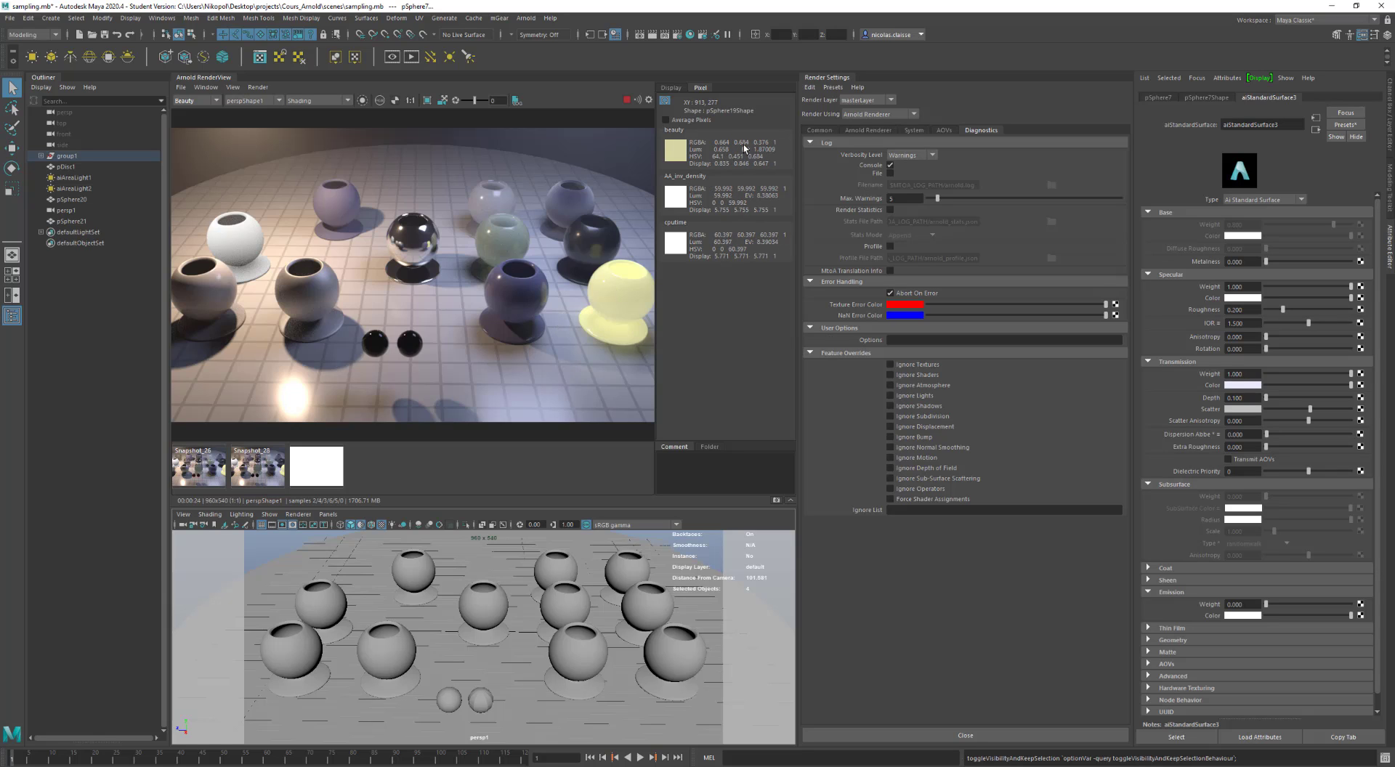
- Show Arnold's System settings and open the Render Device choices
click(912, 130)
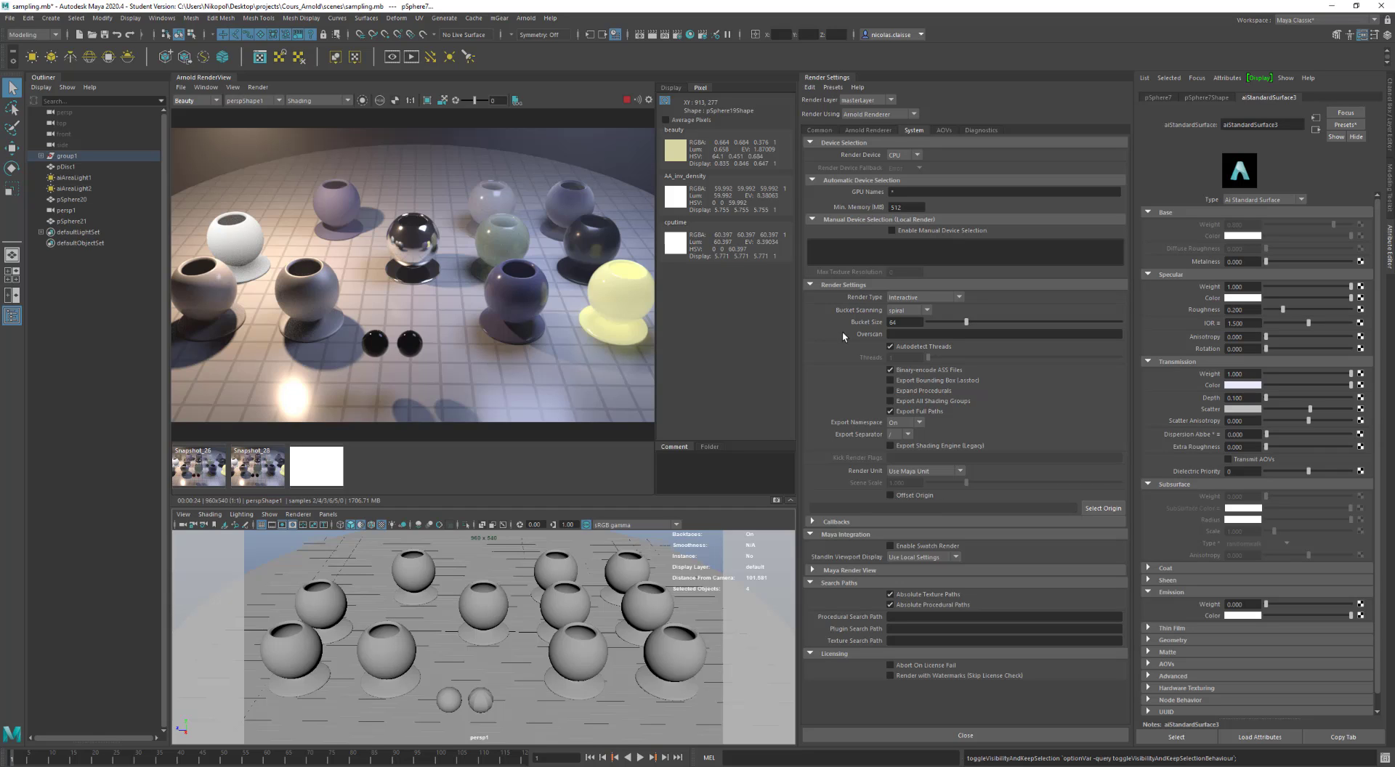
click(917, 156)
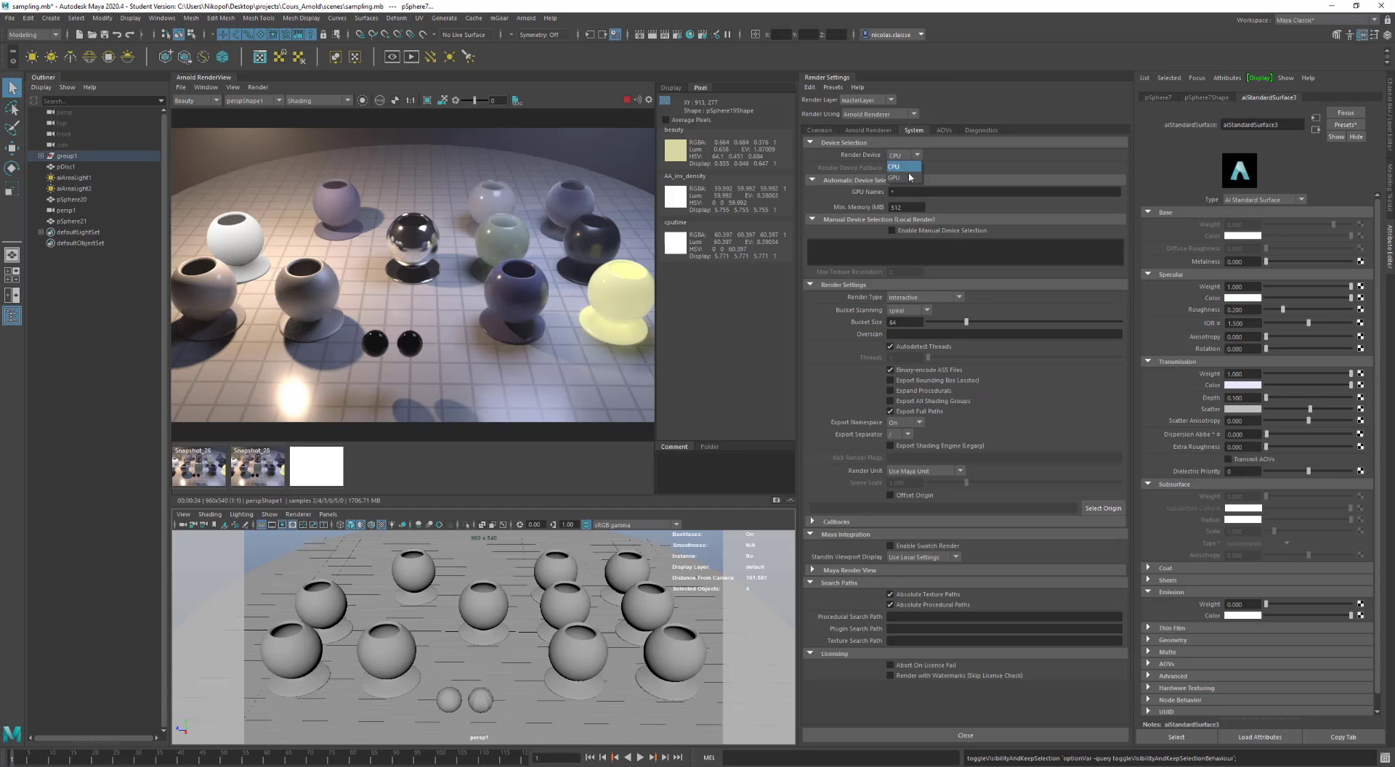